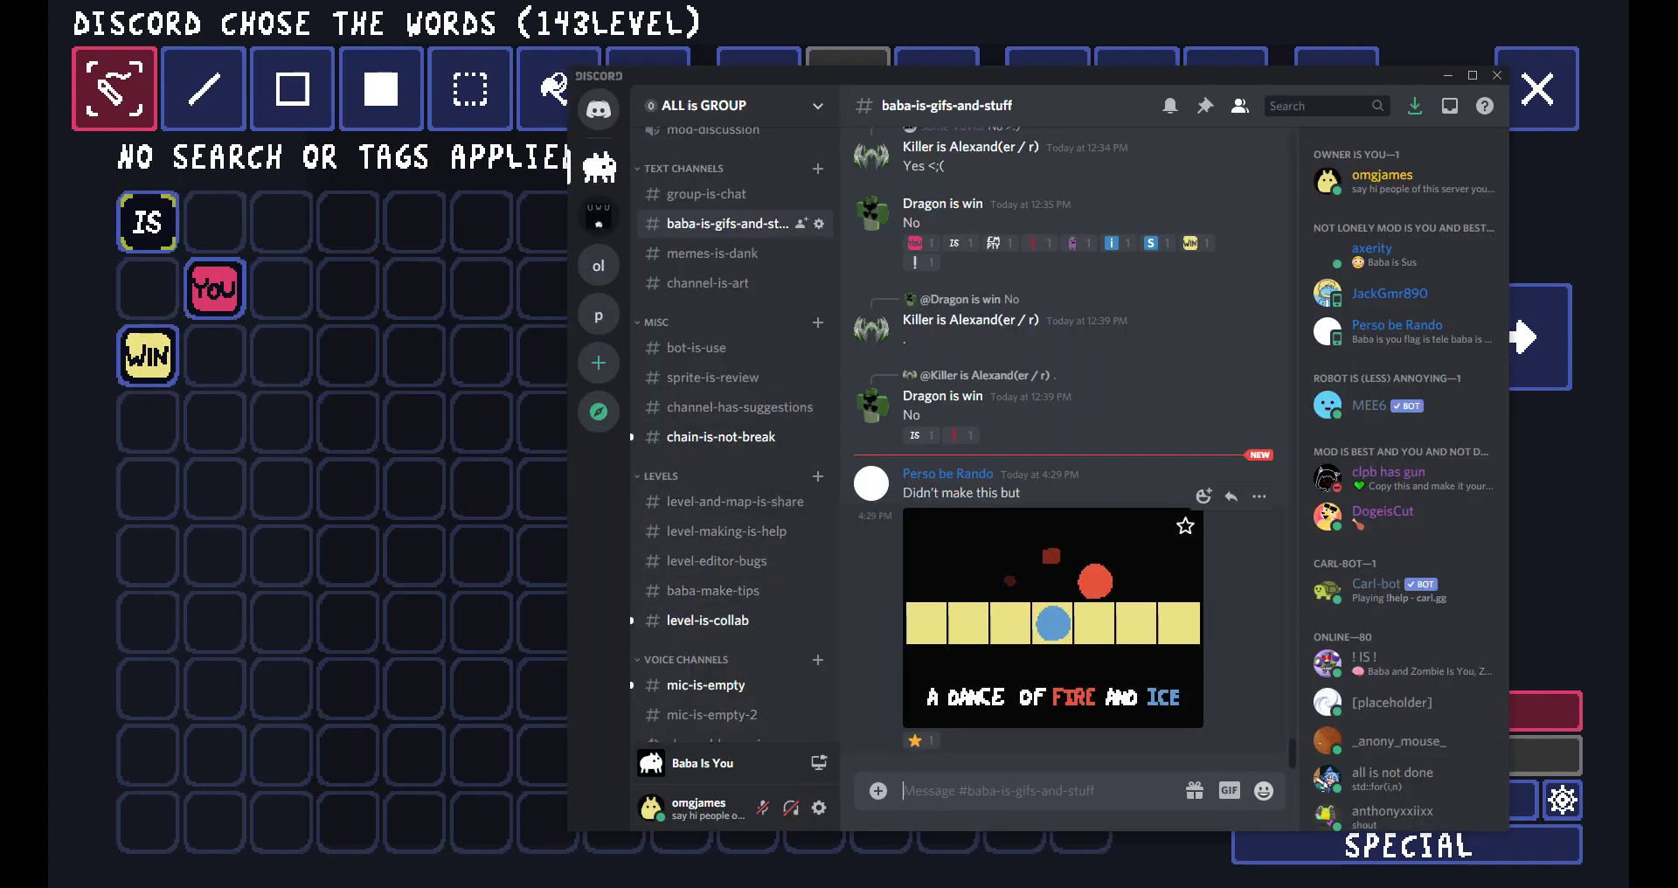
Browse the bot-is-use and chain-is-not-break channels, then return to #group-is-chat.
scroll(734, 437, "up", 3)
scroll(734, 367, "up", 1)
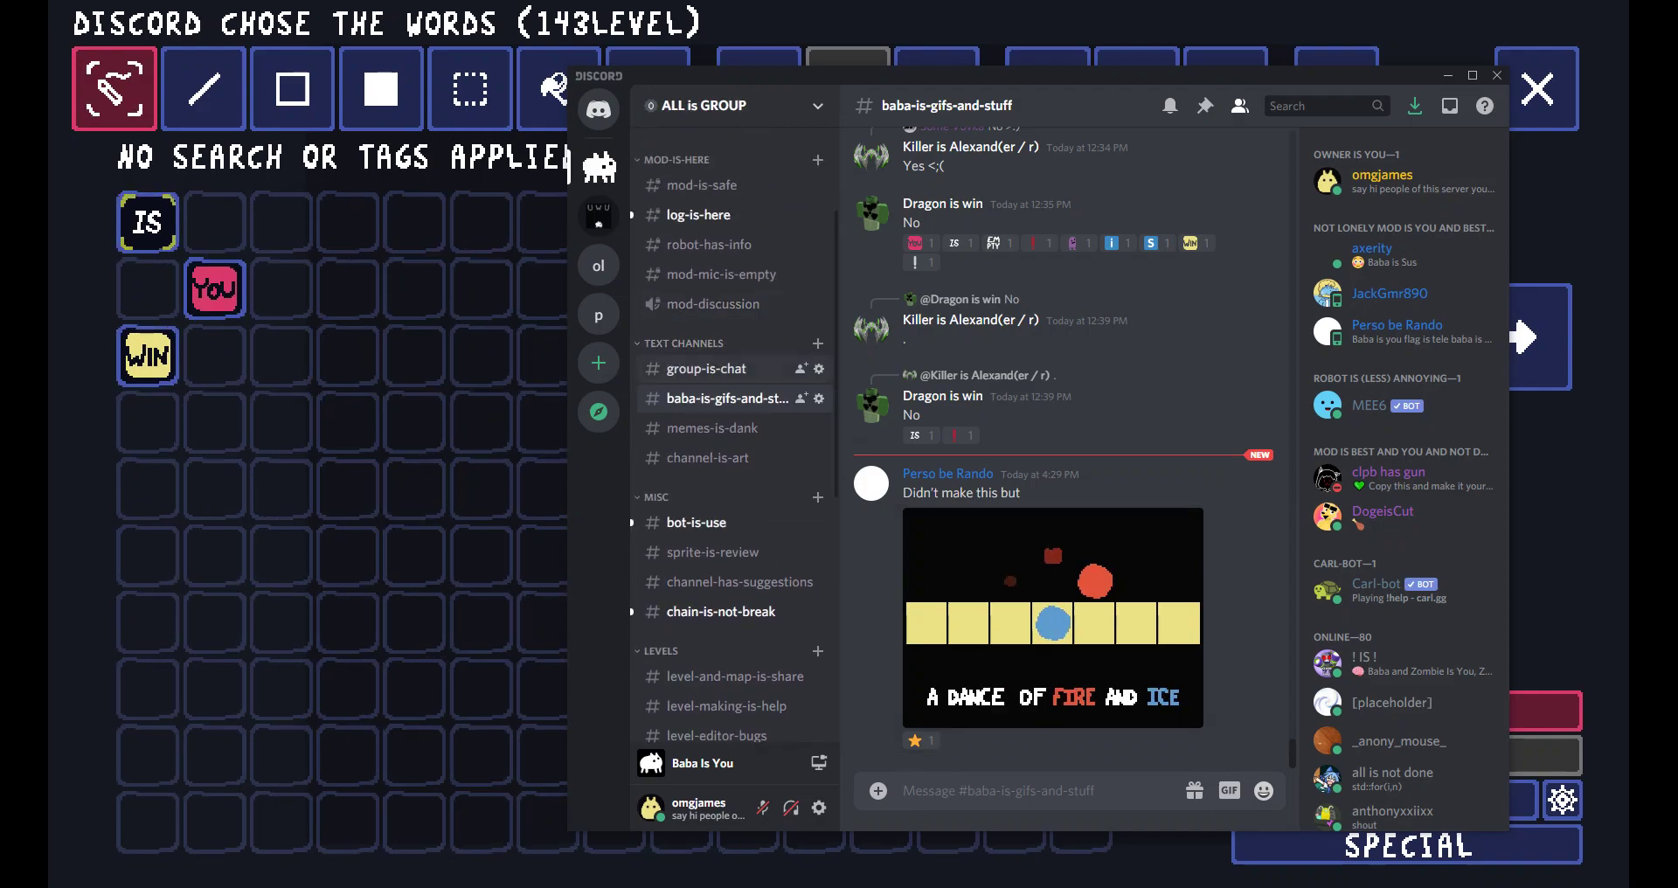
left_click(706, 368)
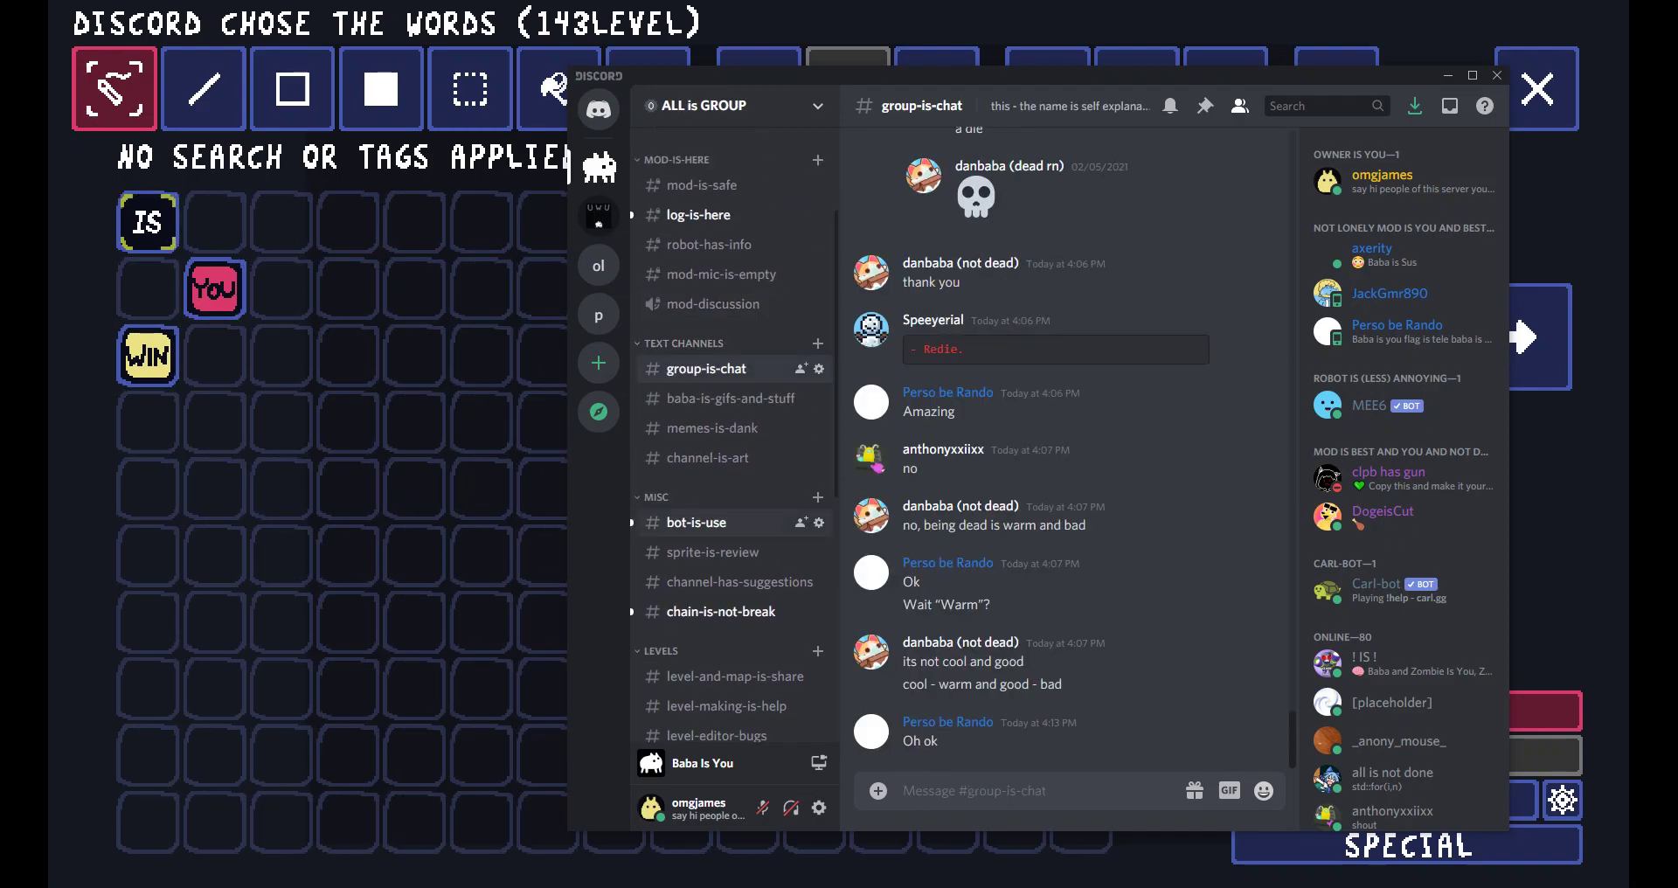
left_click(697, 522)
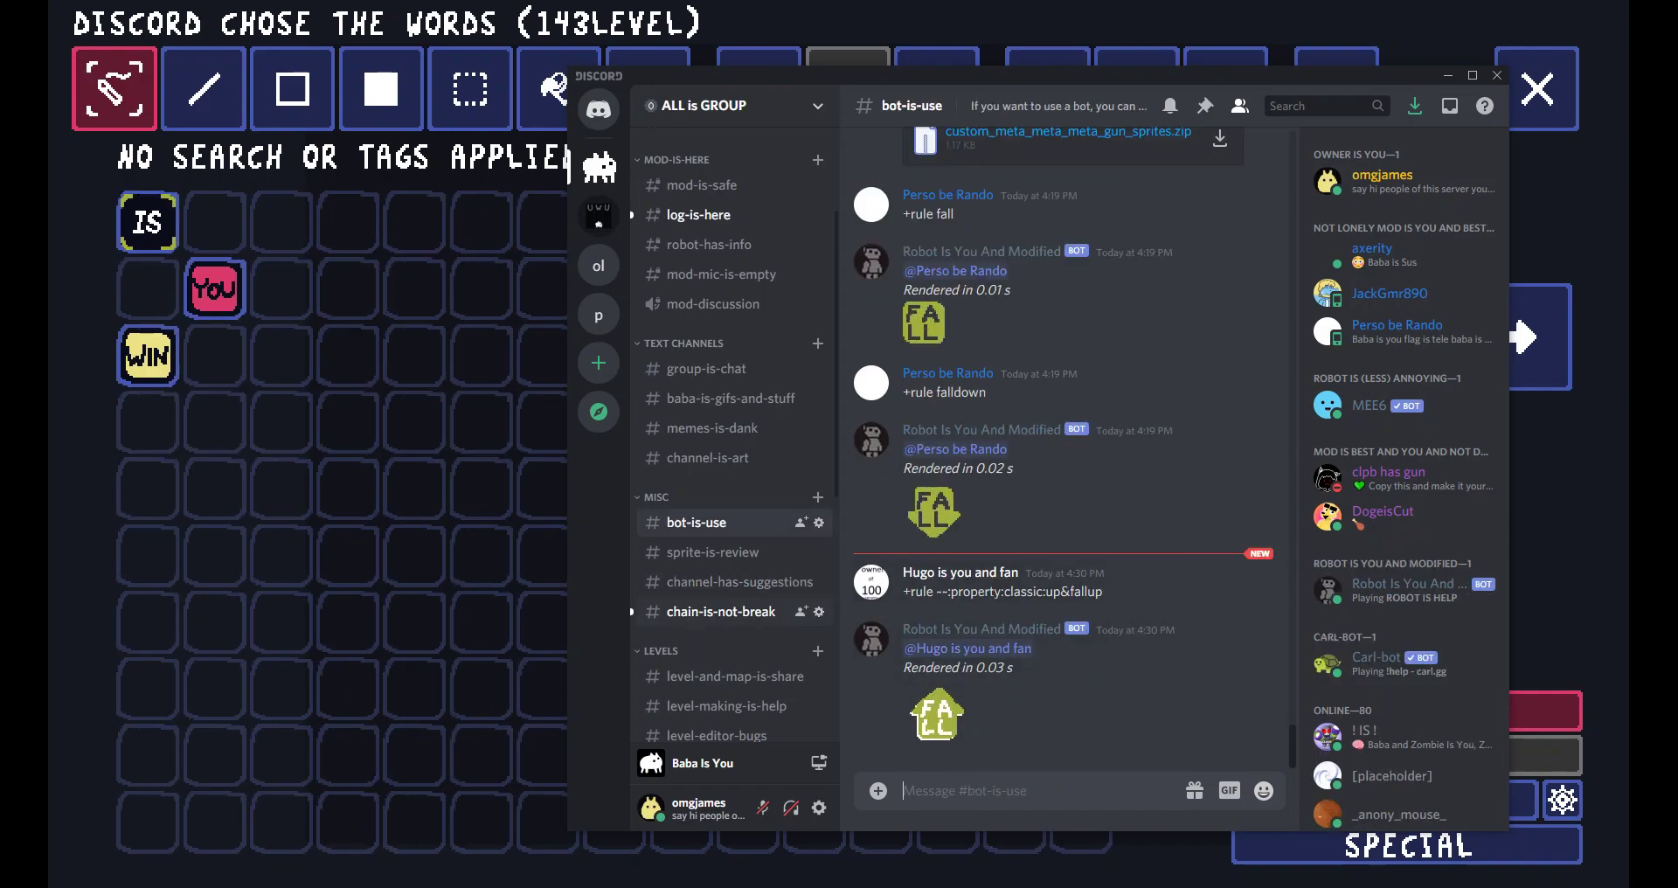
left_click(706, 611)
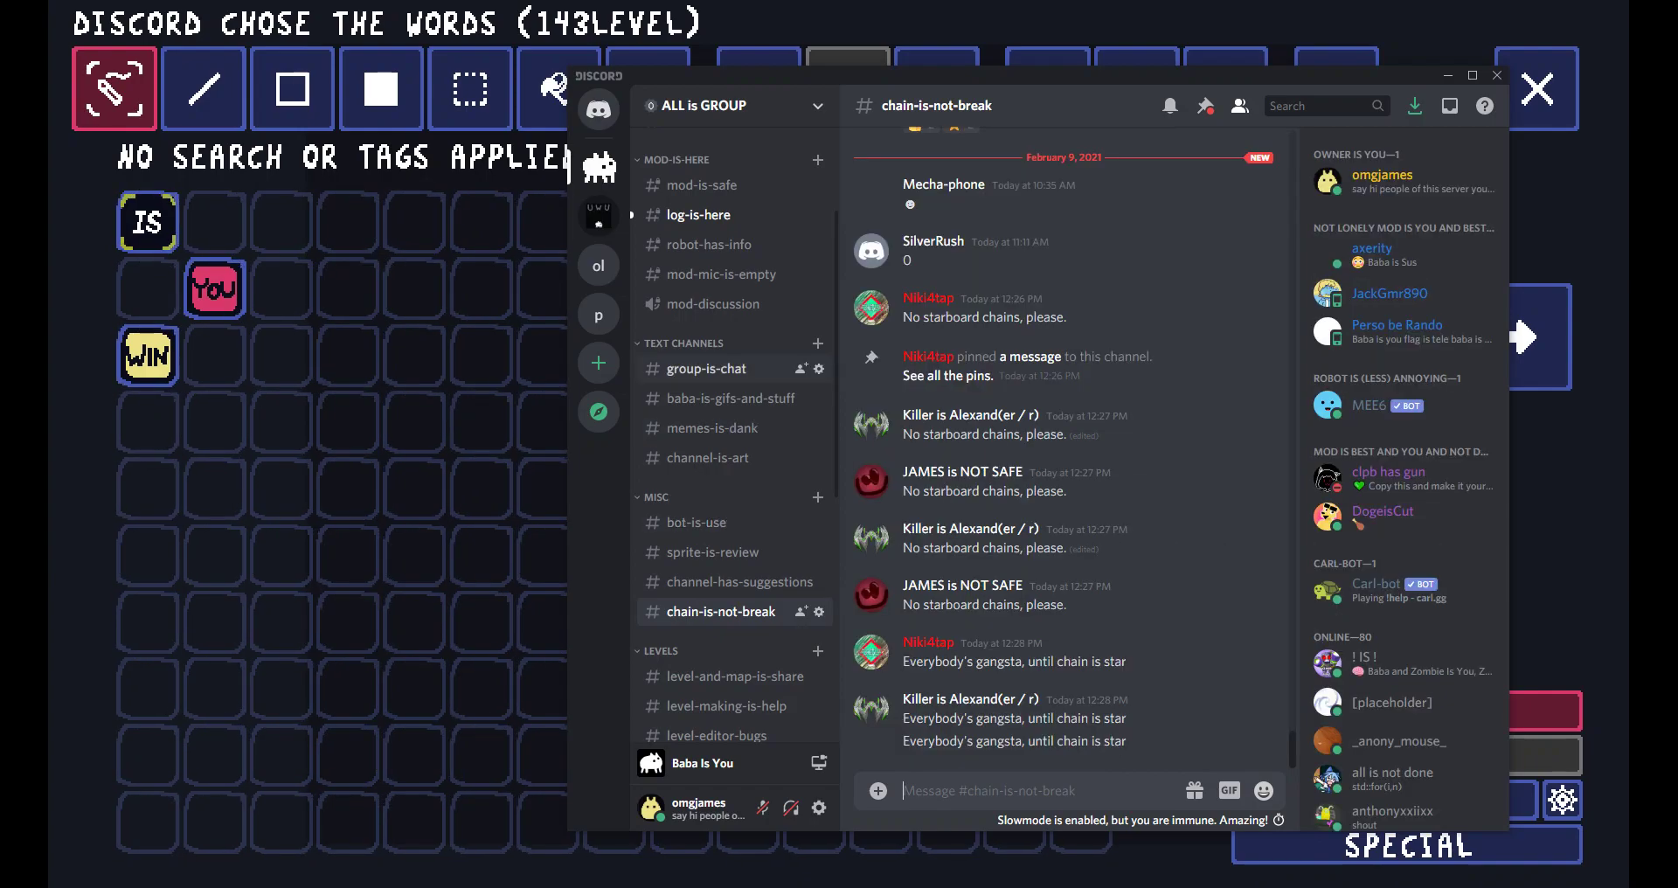
scroll(734, 444, "down", 4)
scroll(734, 445, "up", 4)
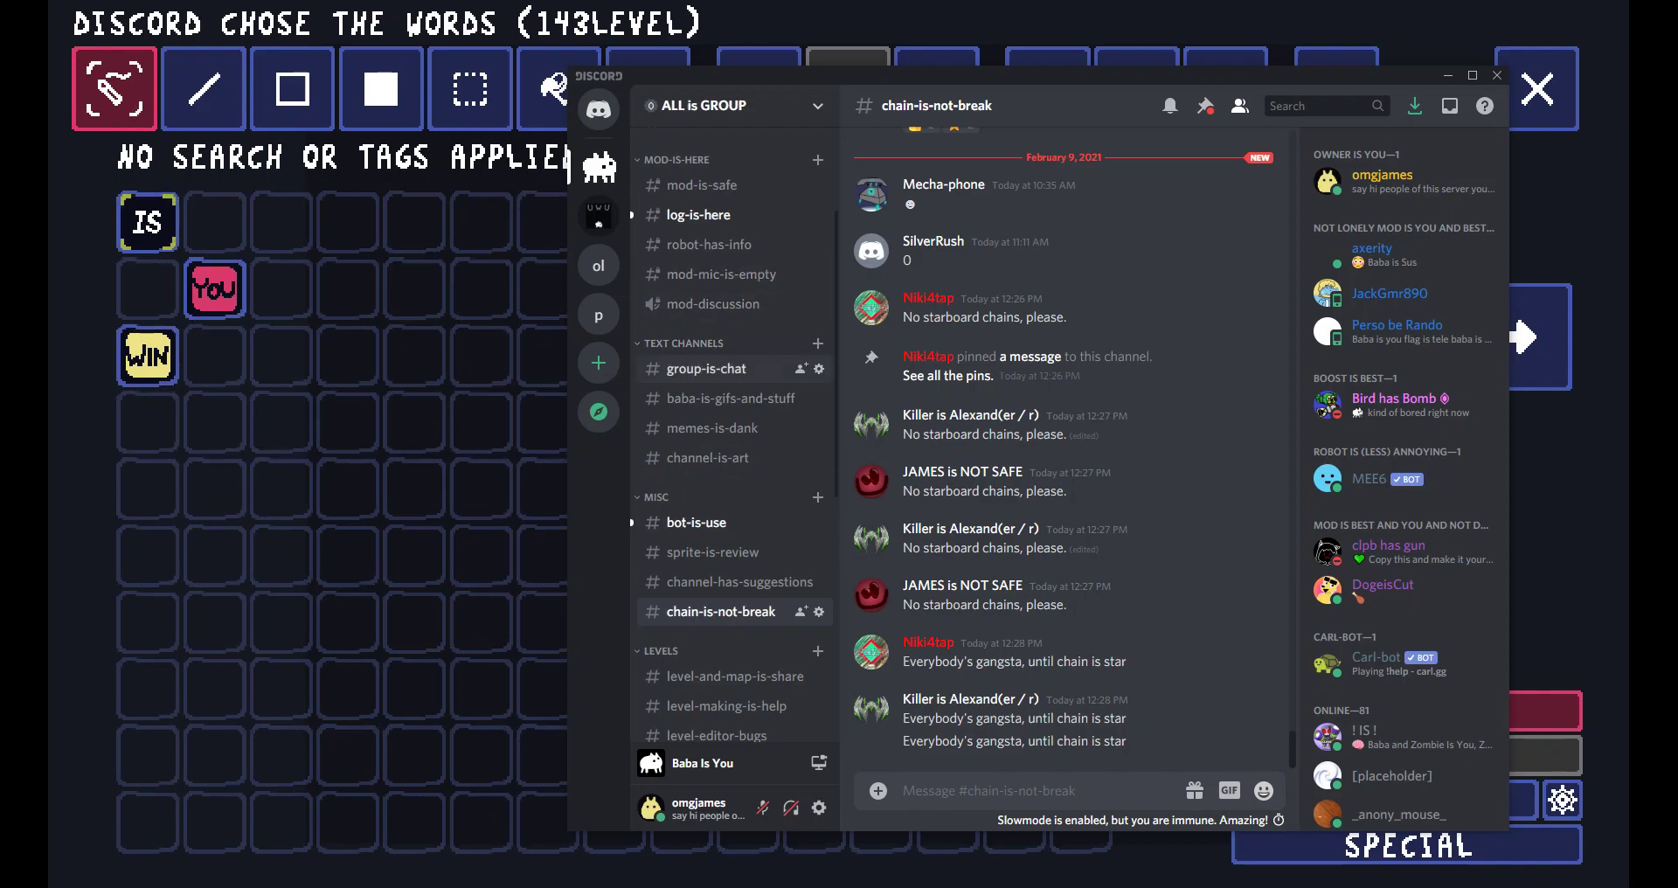
left_click(706, 368)
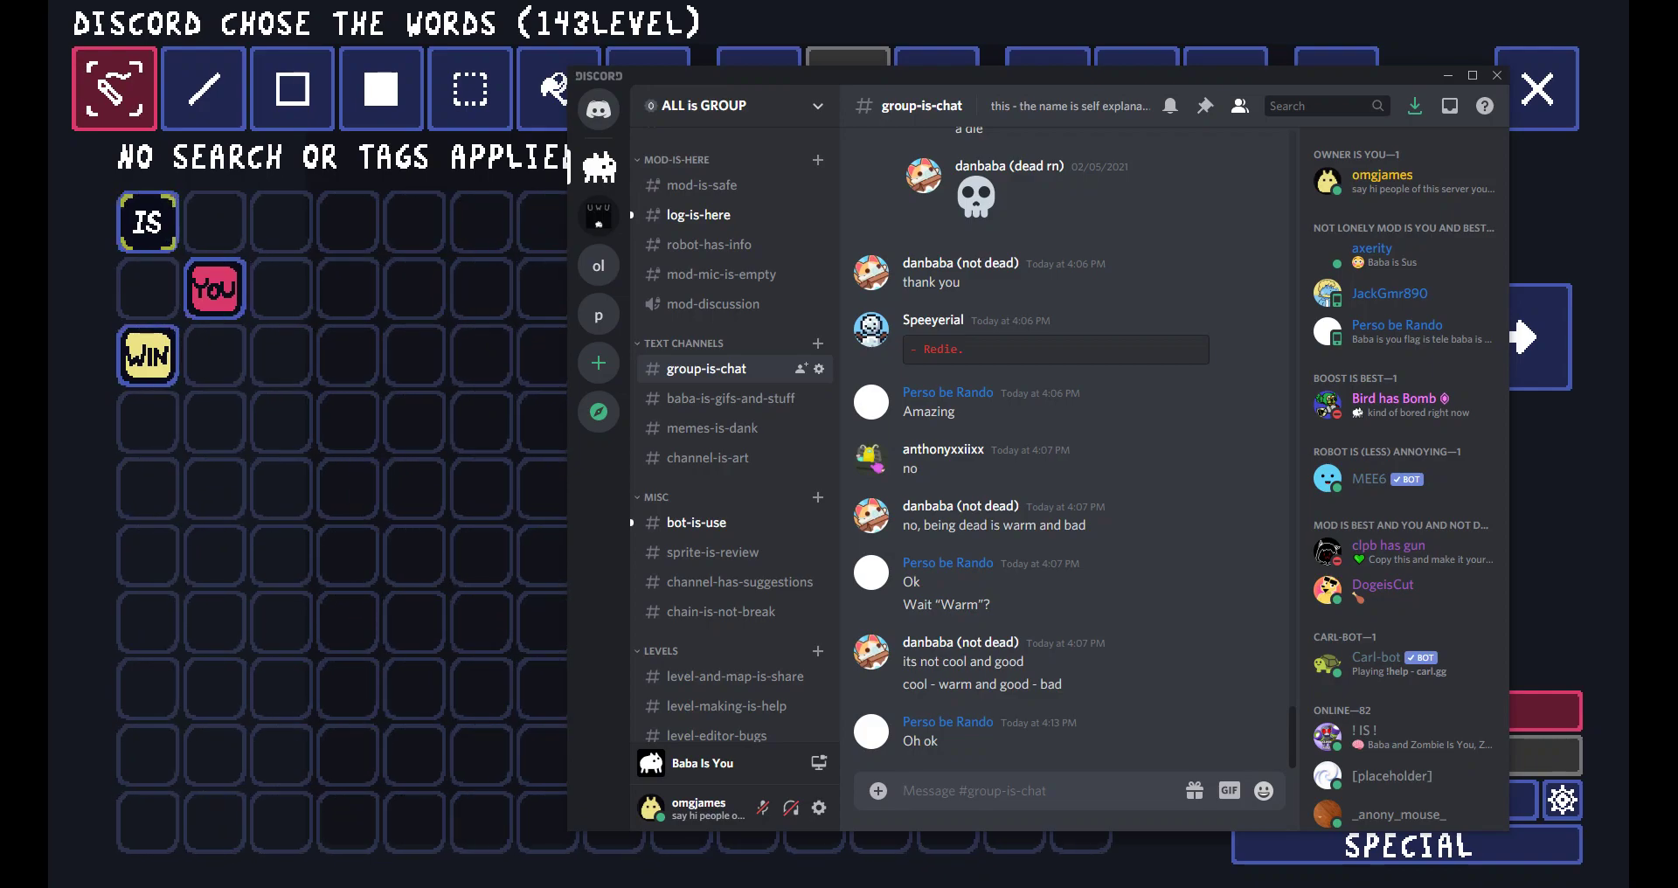
Send 'can somebody choose things that i can use for making another puzzle-ish type thing', then return to the game.
type("can")
type(" someb")
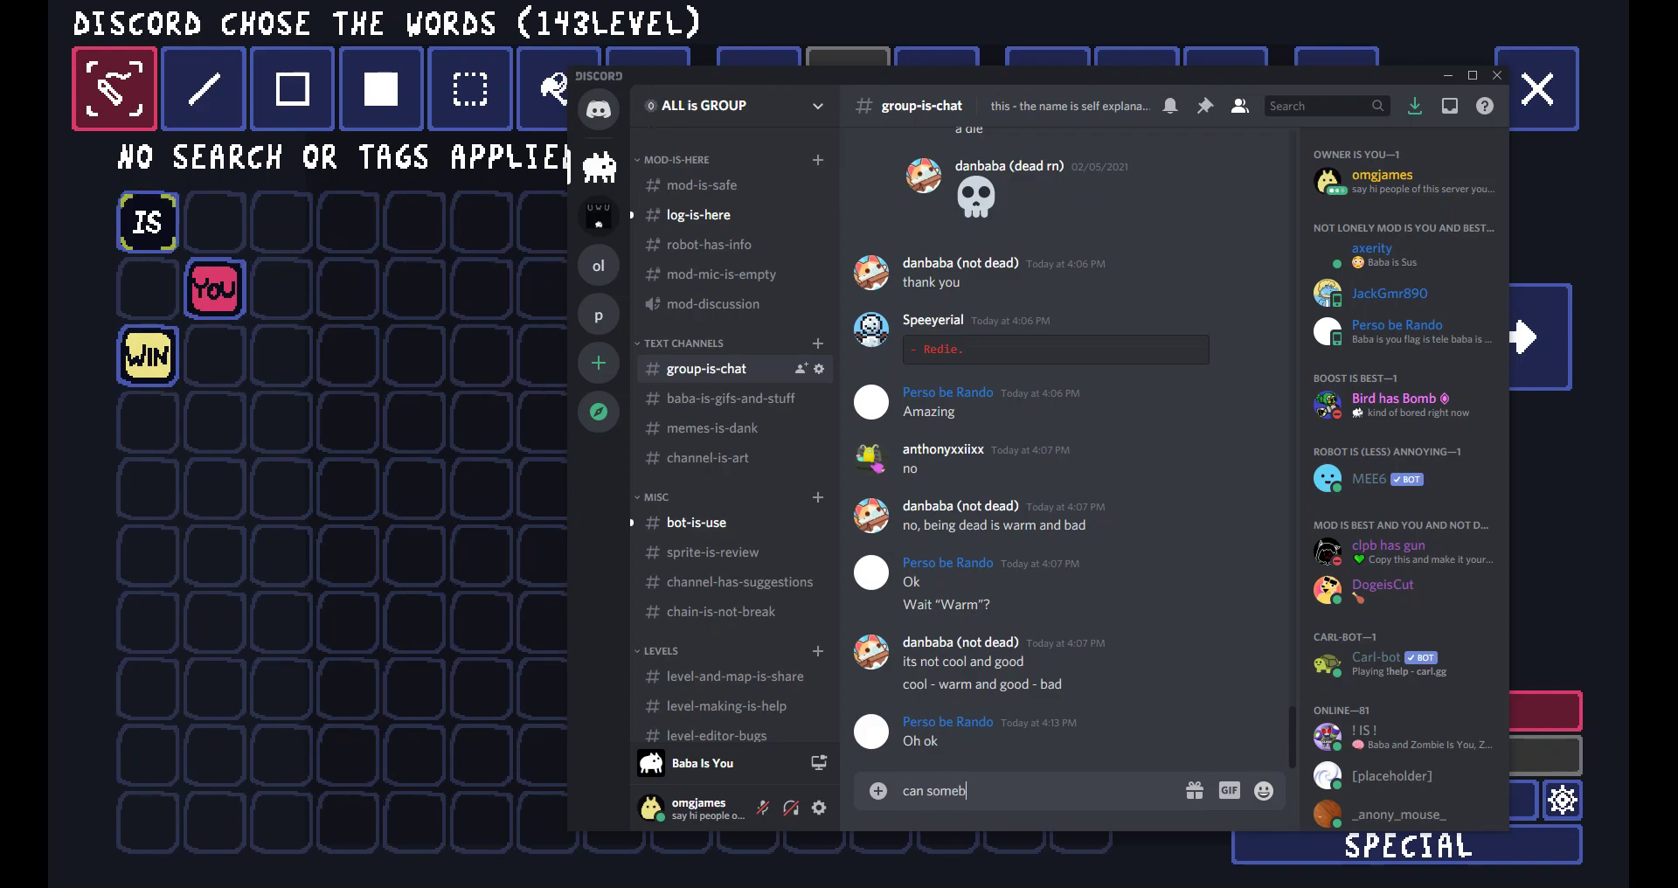
type("ody choose ew")
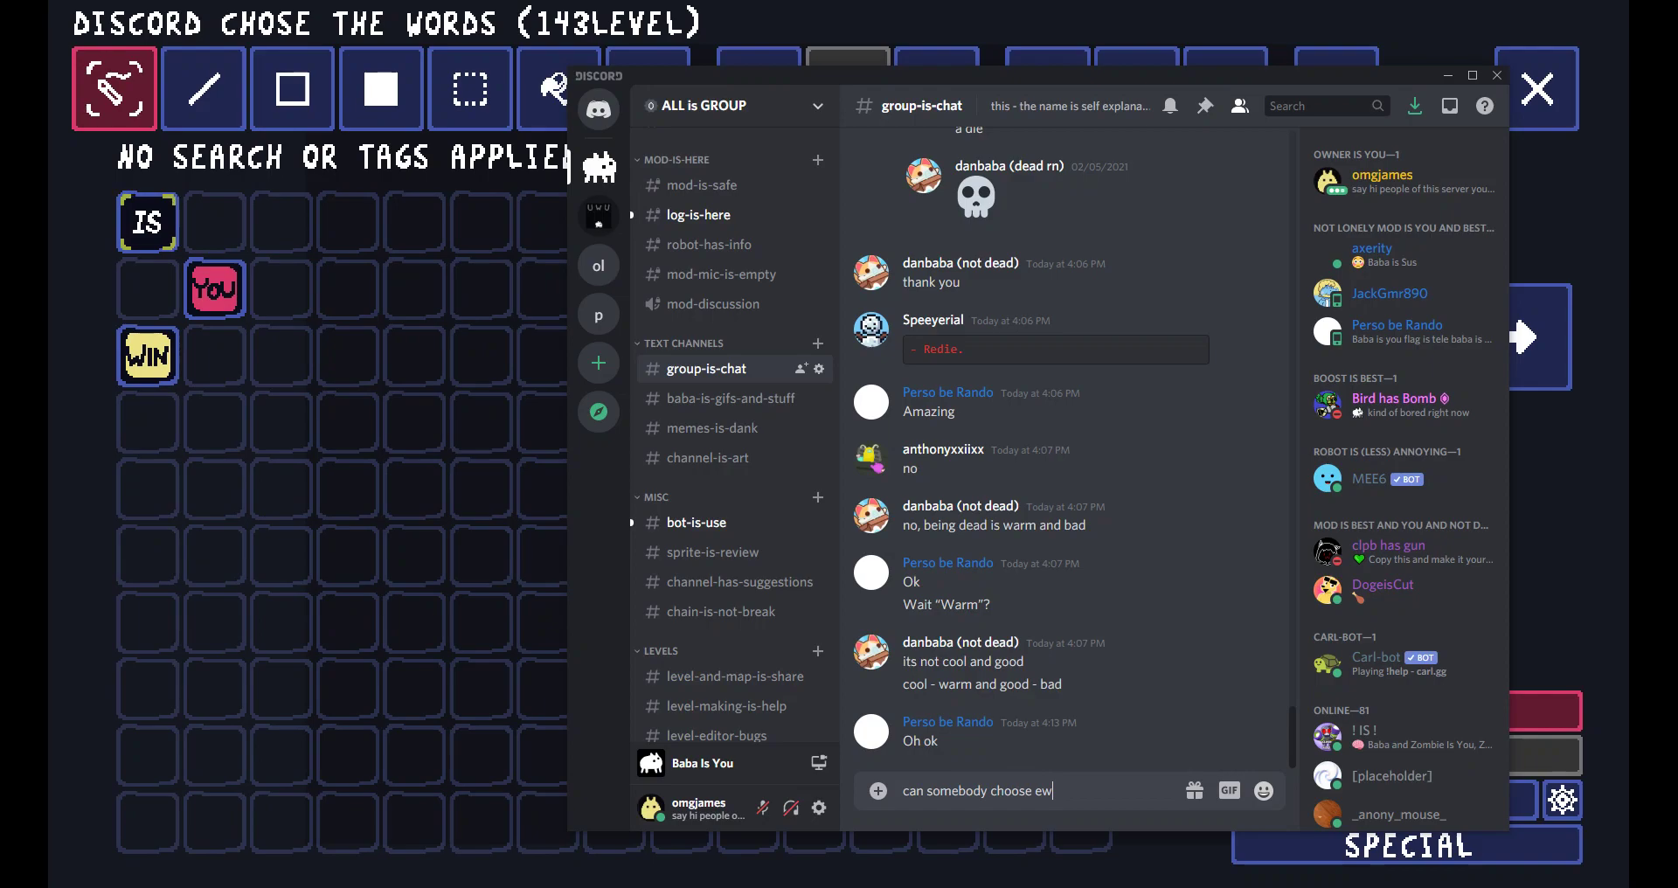
key("BackSpace")
key("BackSpace")
type("things")
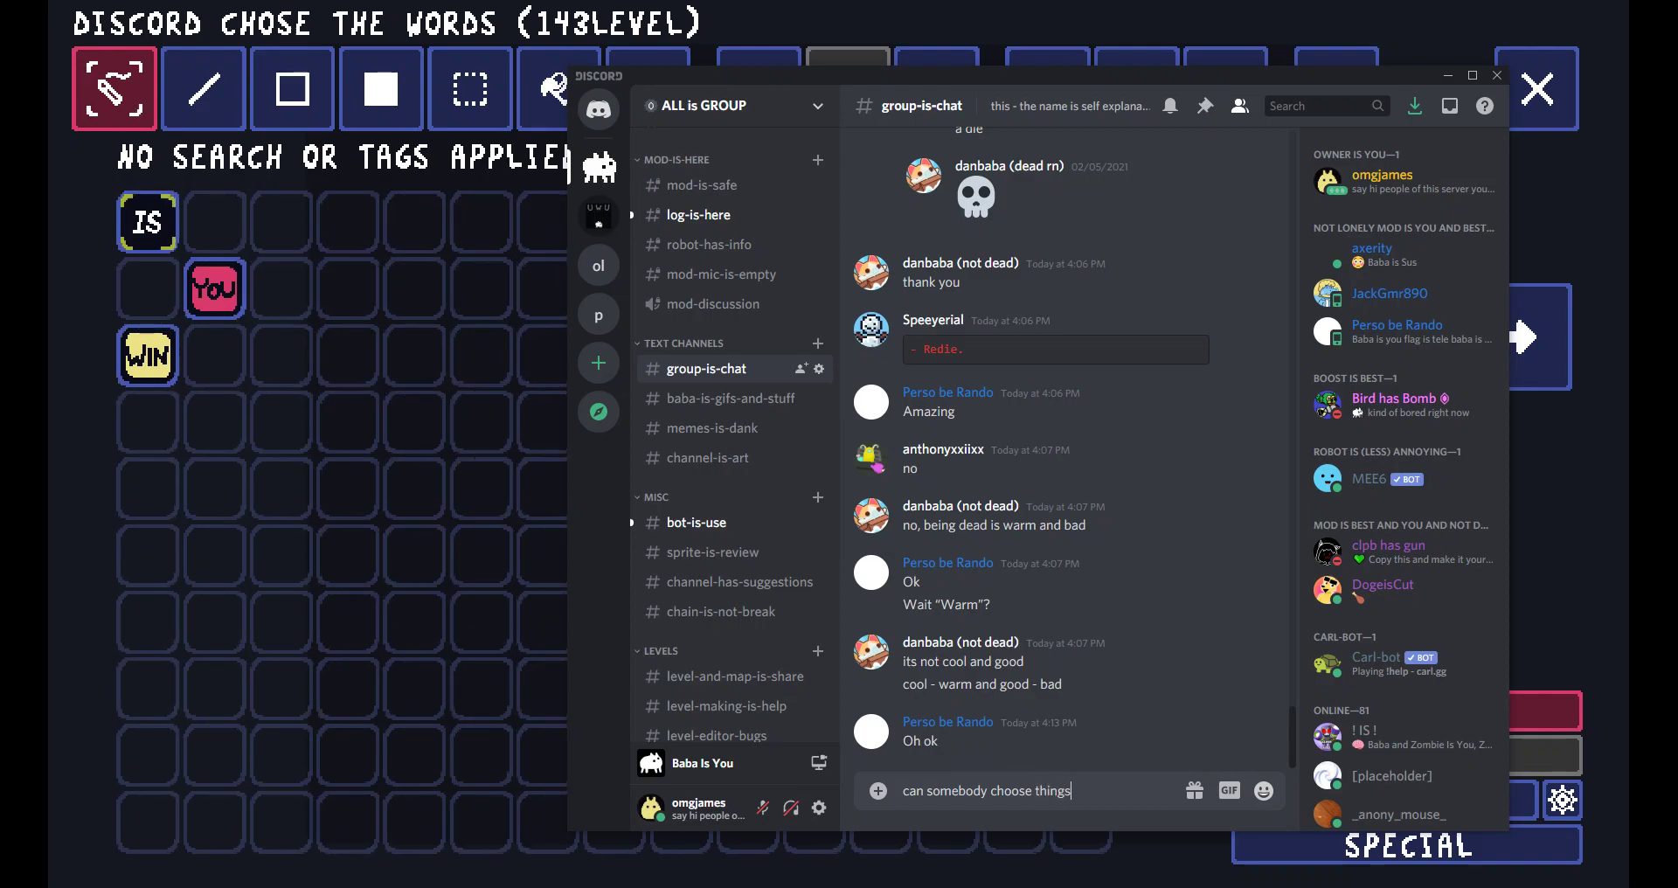
type(" that i can ")
type("use wh")
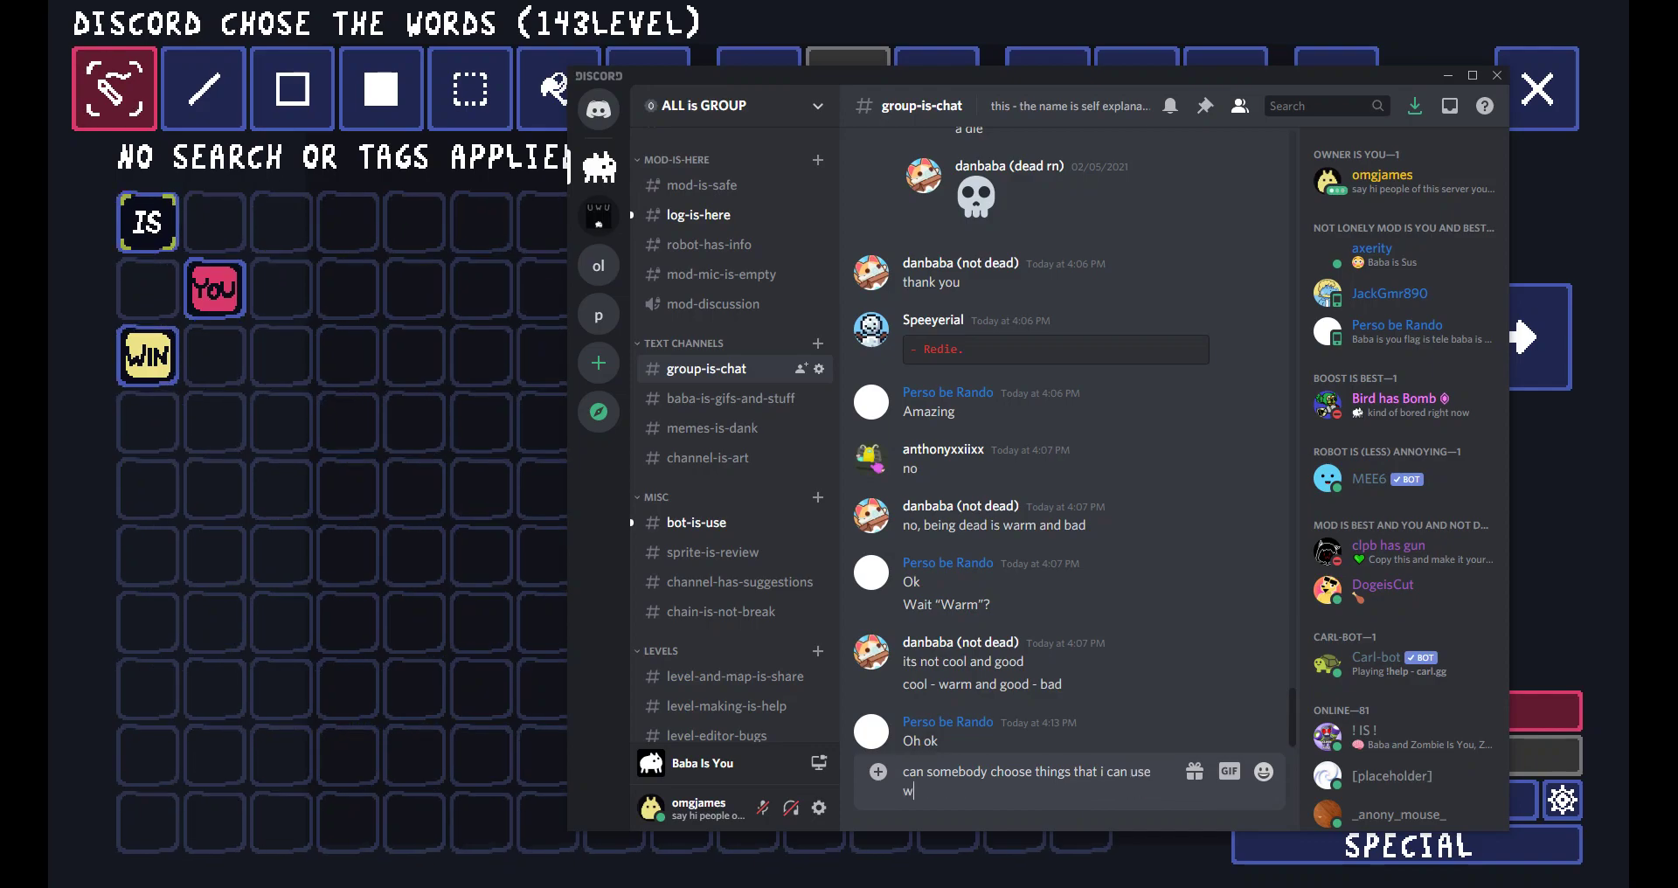
key("BackSpace")
key("BackSpace")
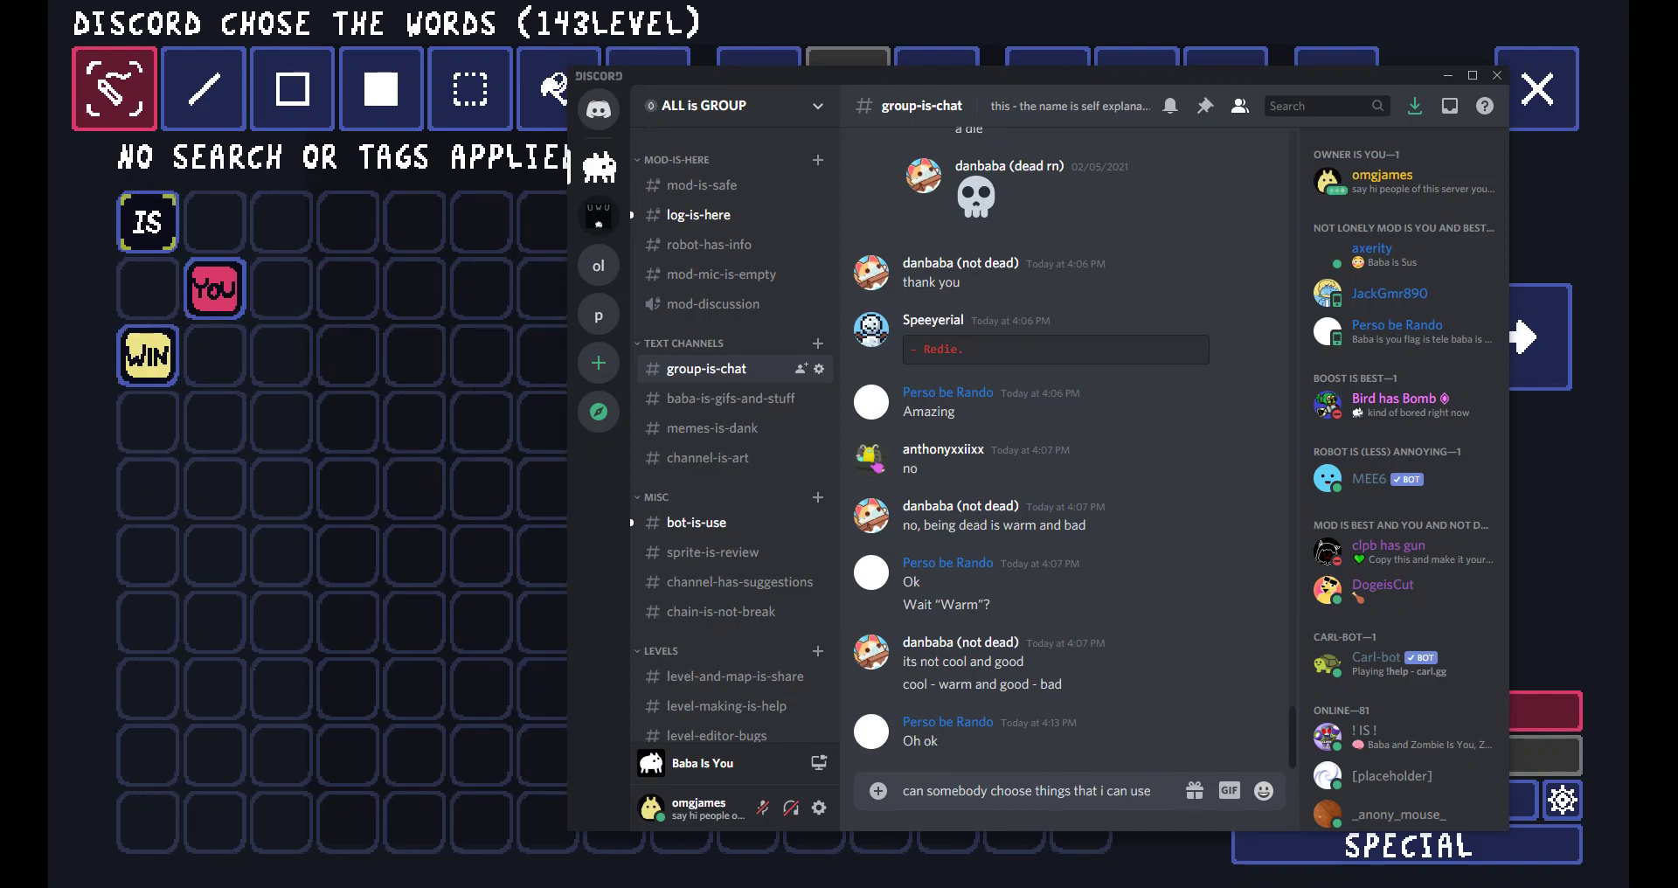
type("for ma")
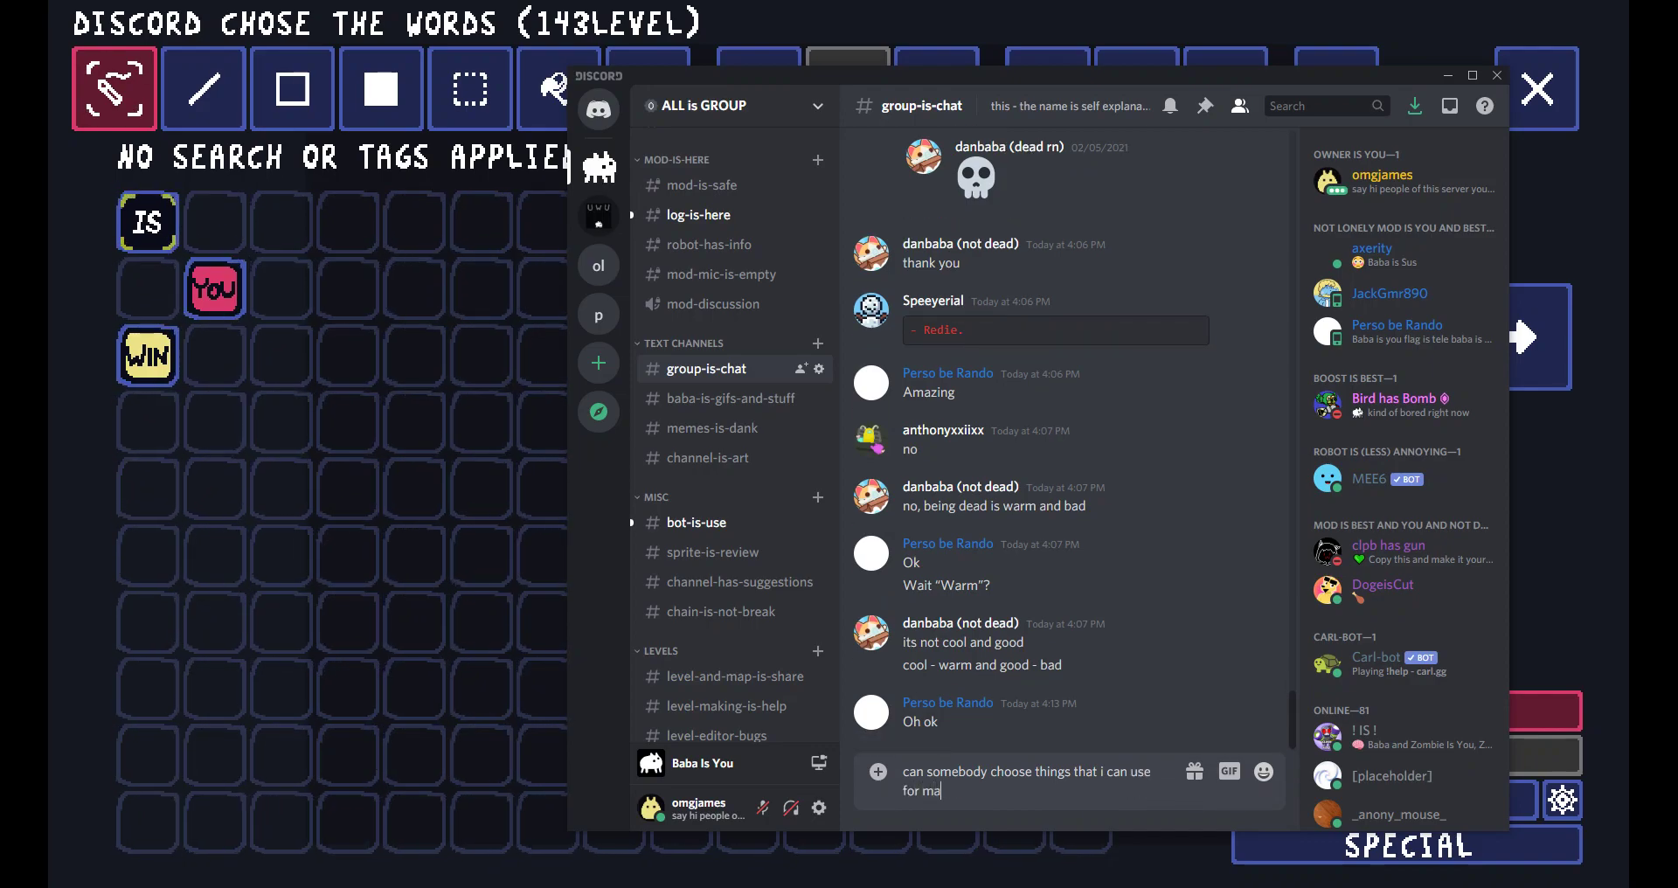
type("king anohte")
key("BackSpace")
key("BackSpace")
key("BackSpace")
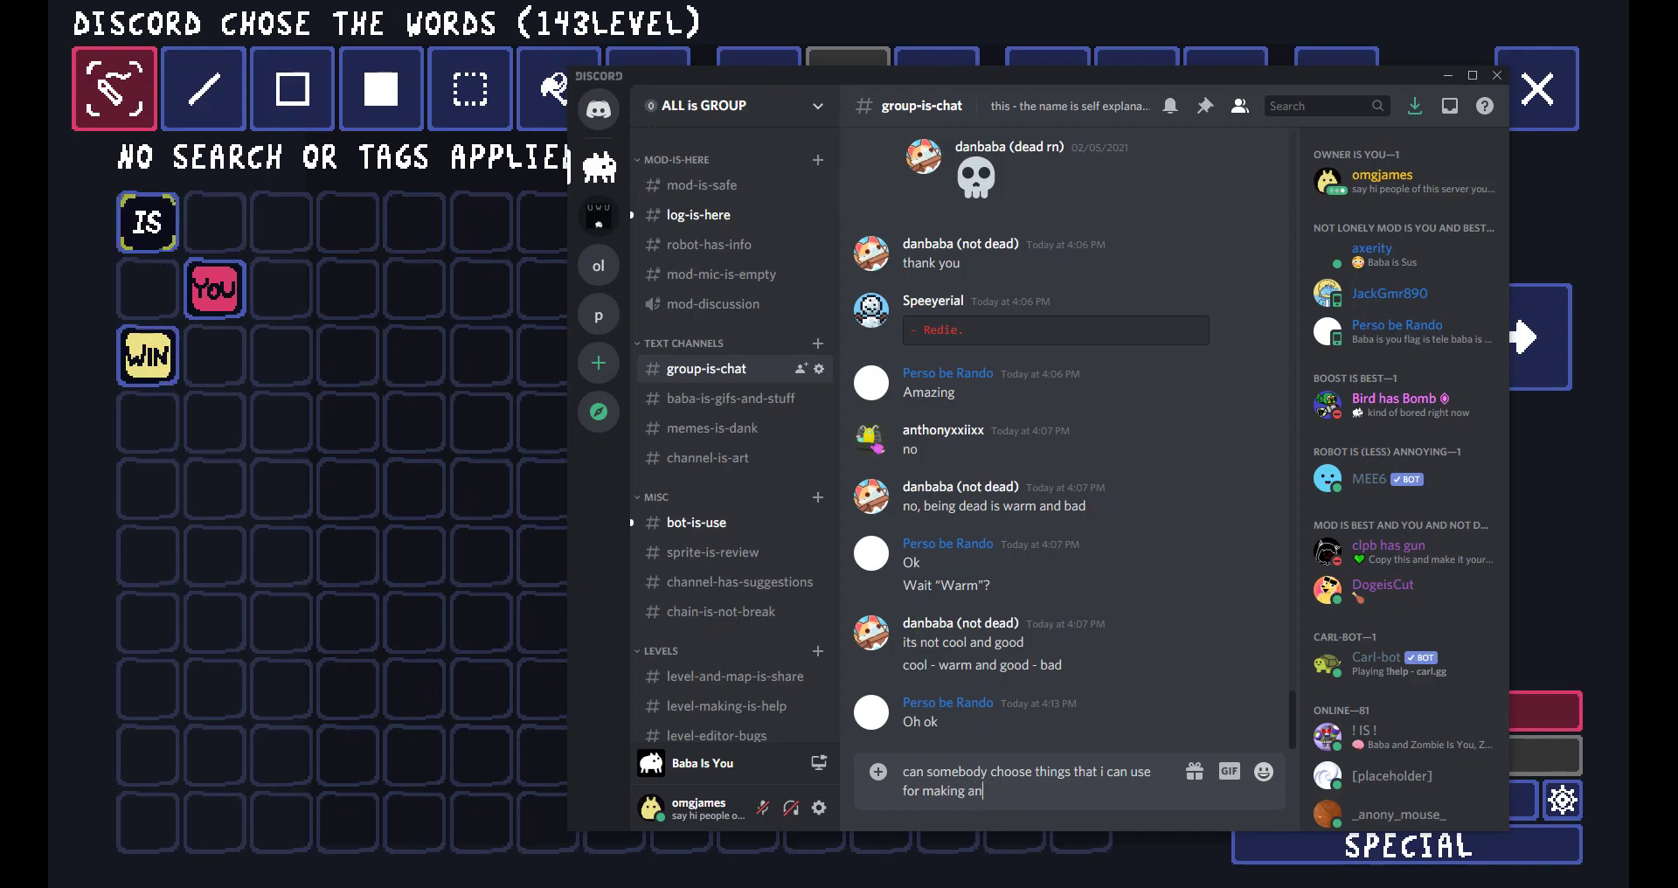
type("other ")
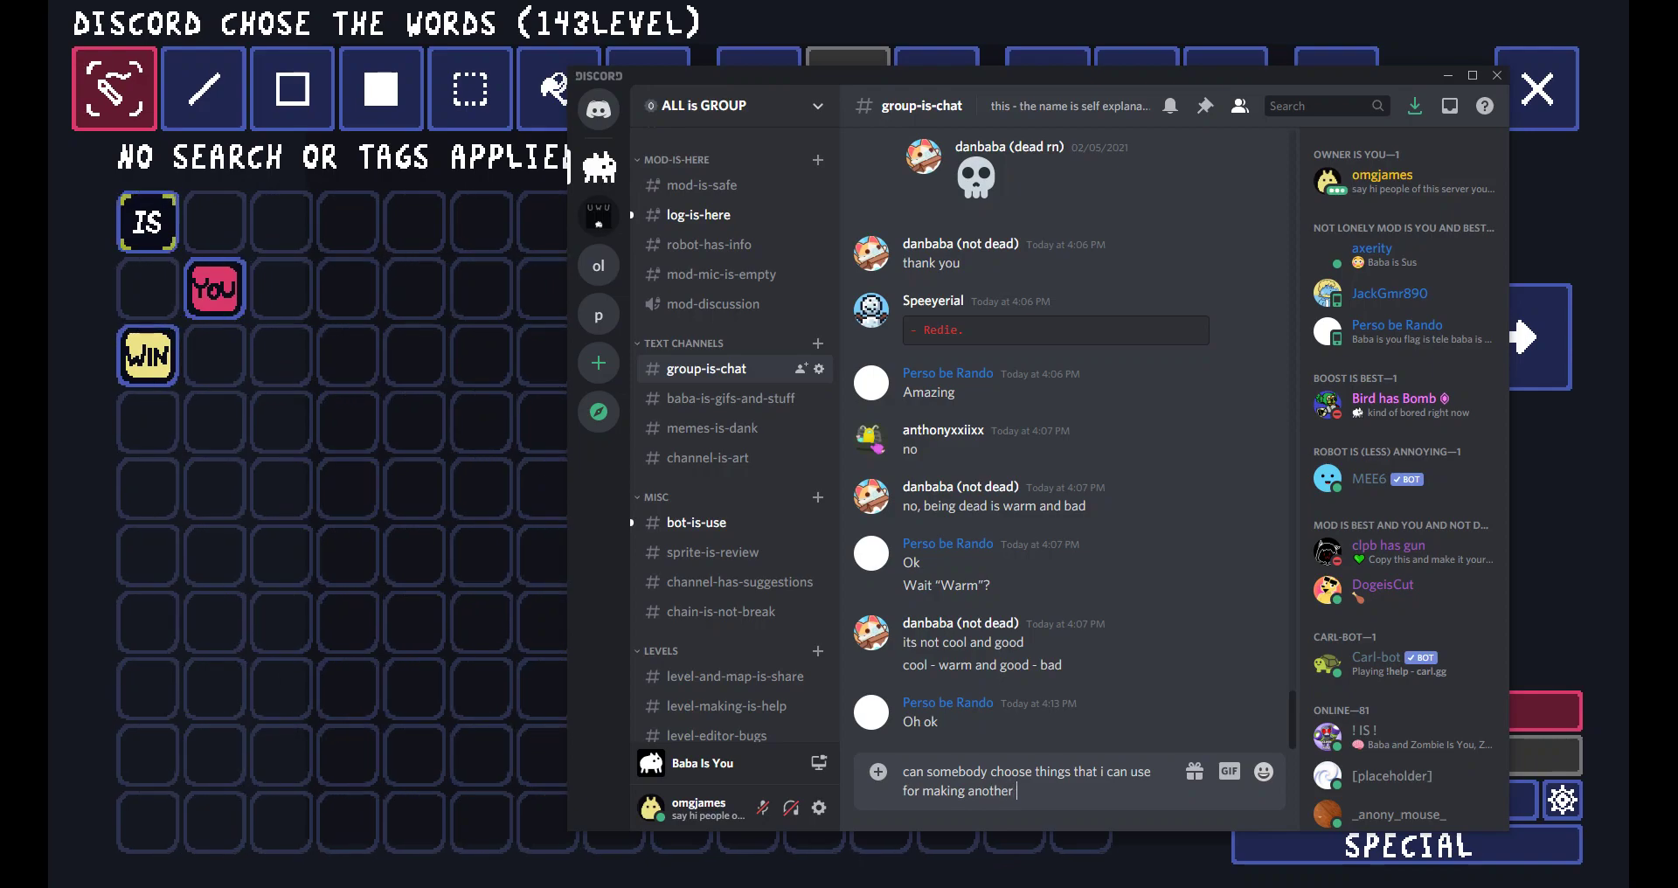
type("puzlle")
key("BackSpace")
key("BackSpace")
key("BackSpace")
type("zle ")
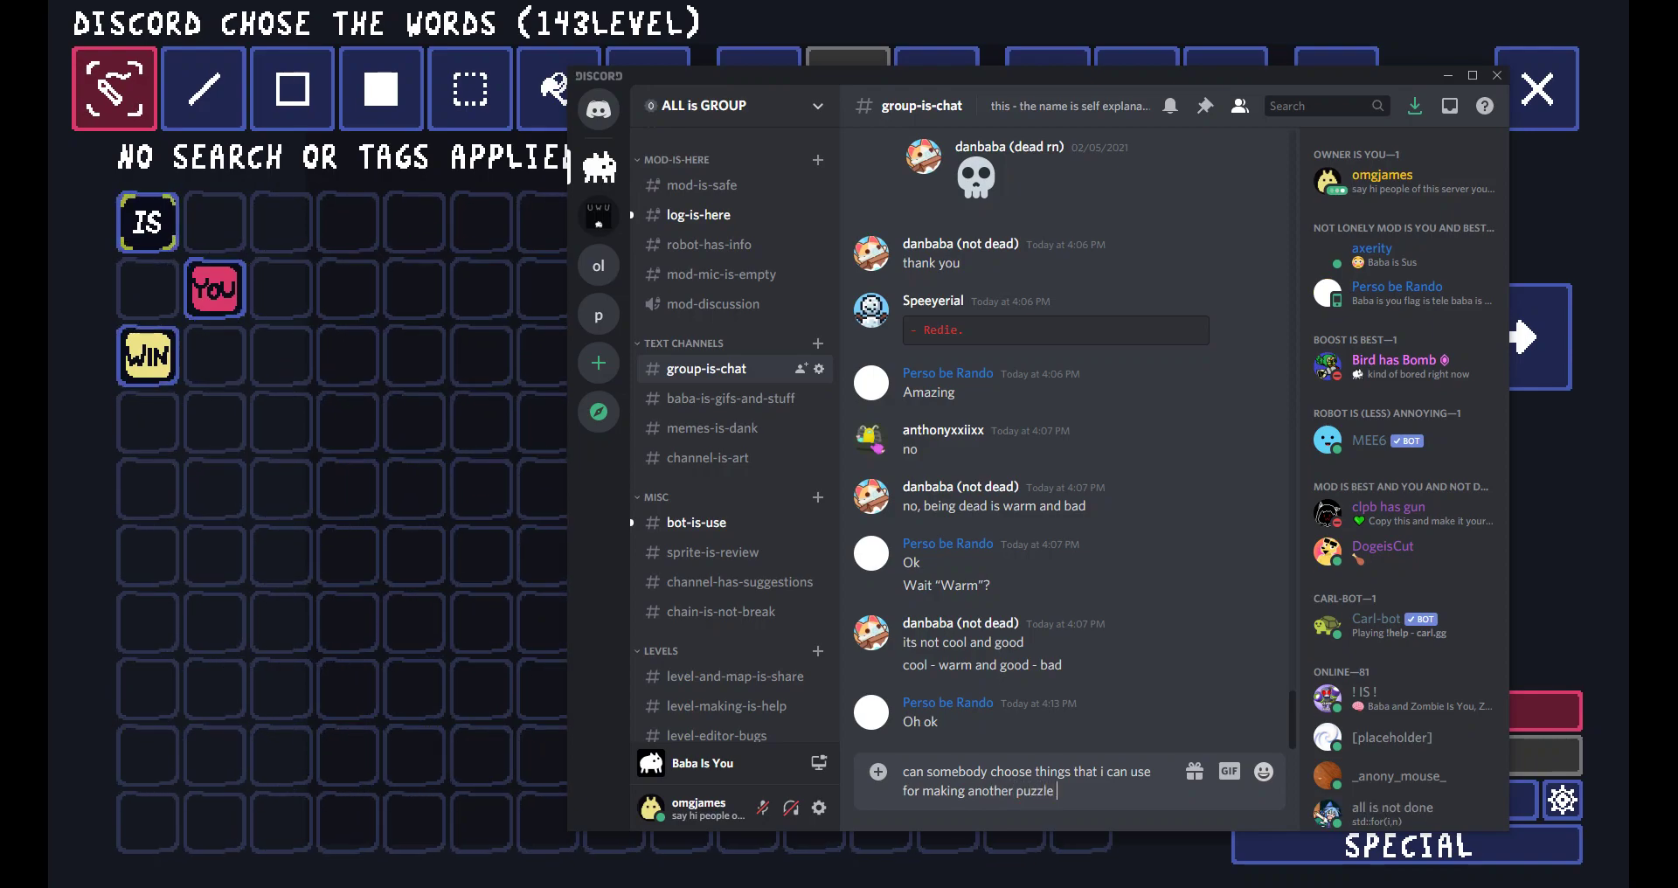
type("-ish ty")
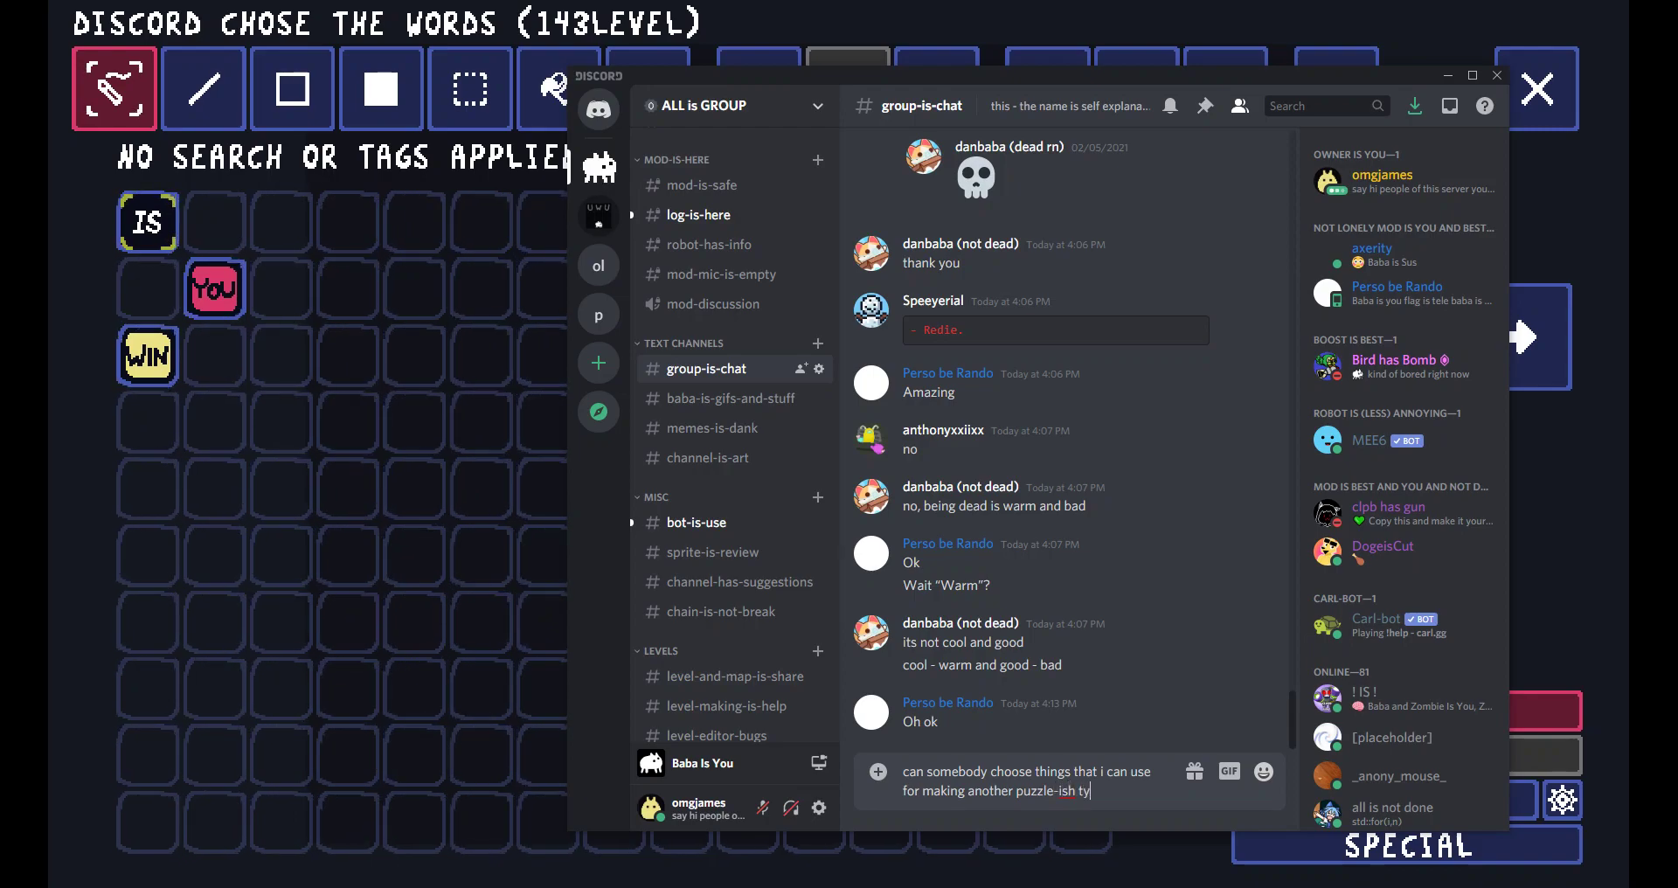
type("pe thing")
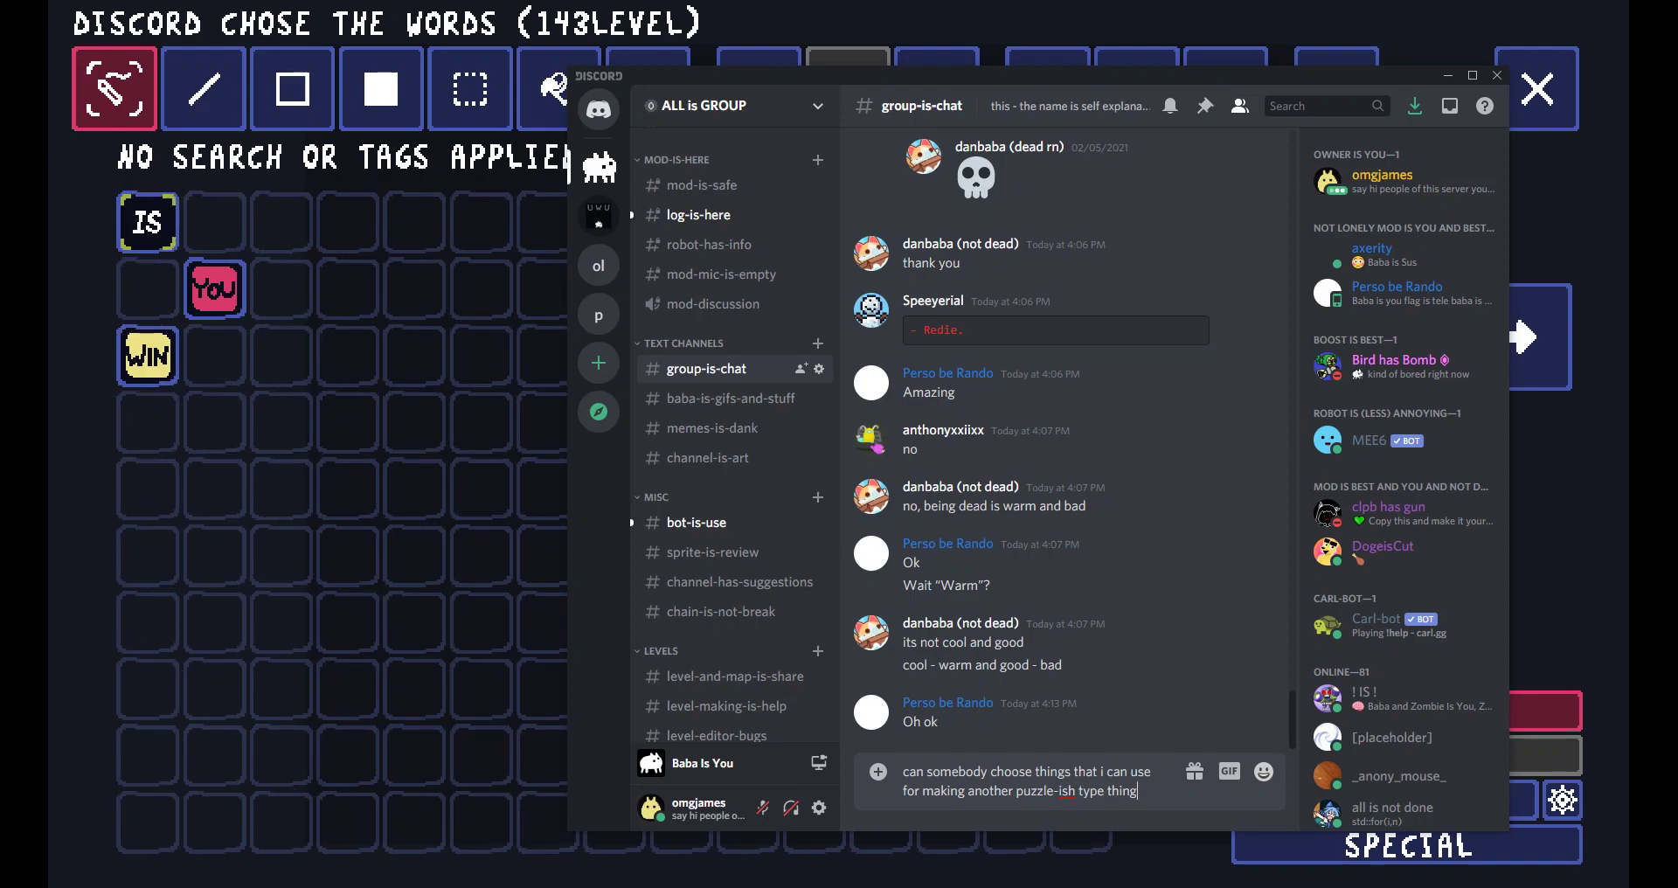
key("Return")
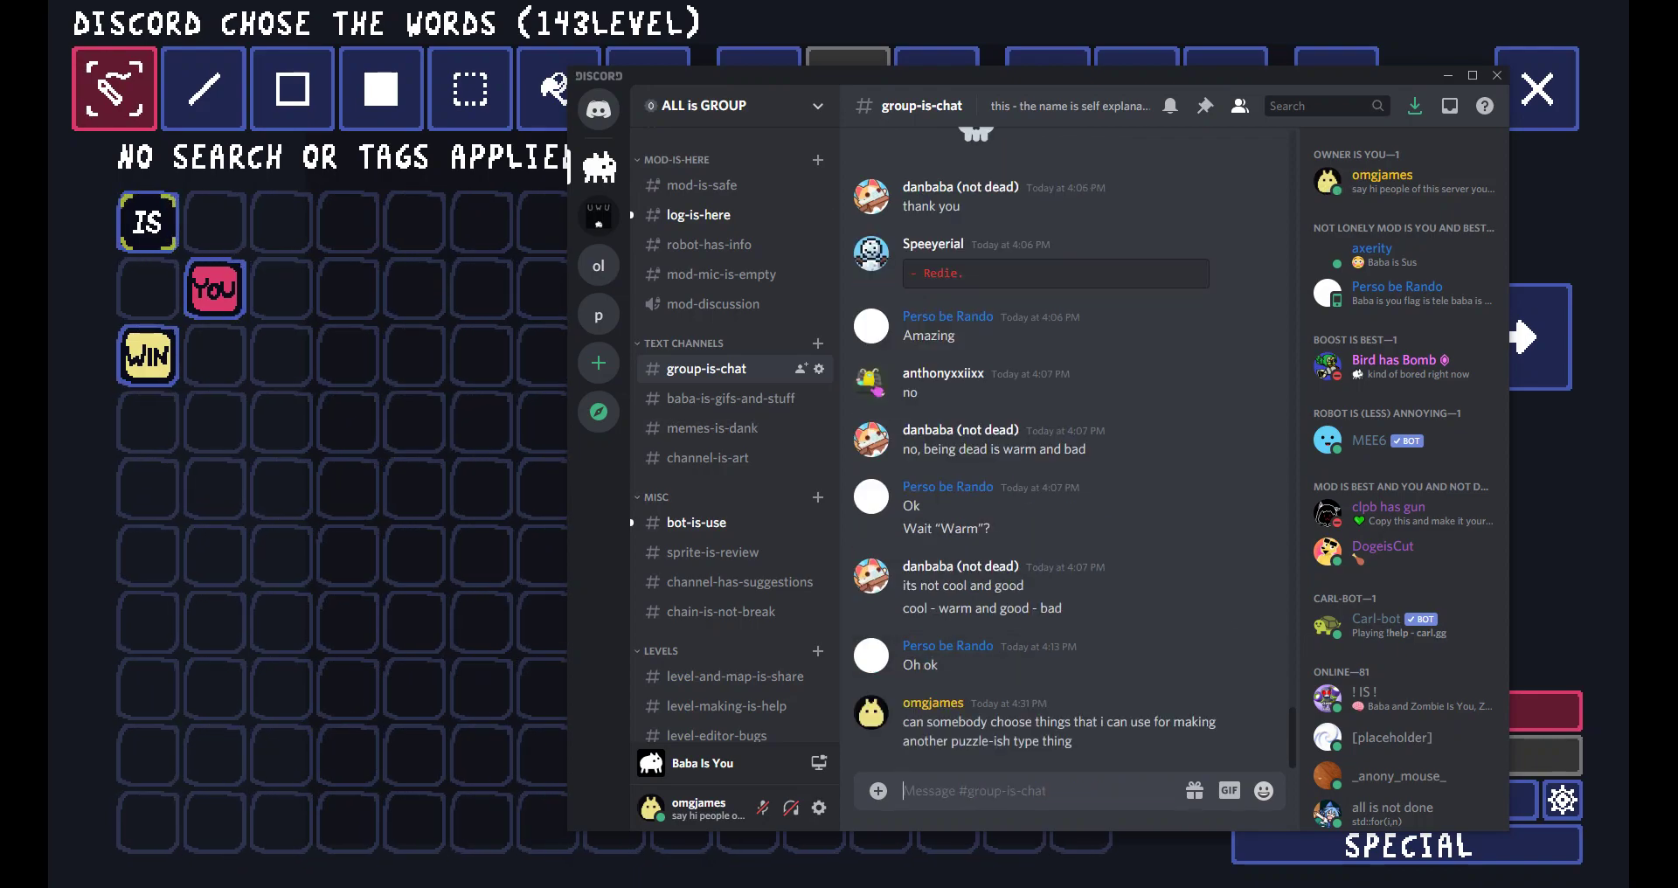
key("alt+Tab")
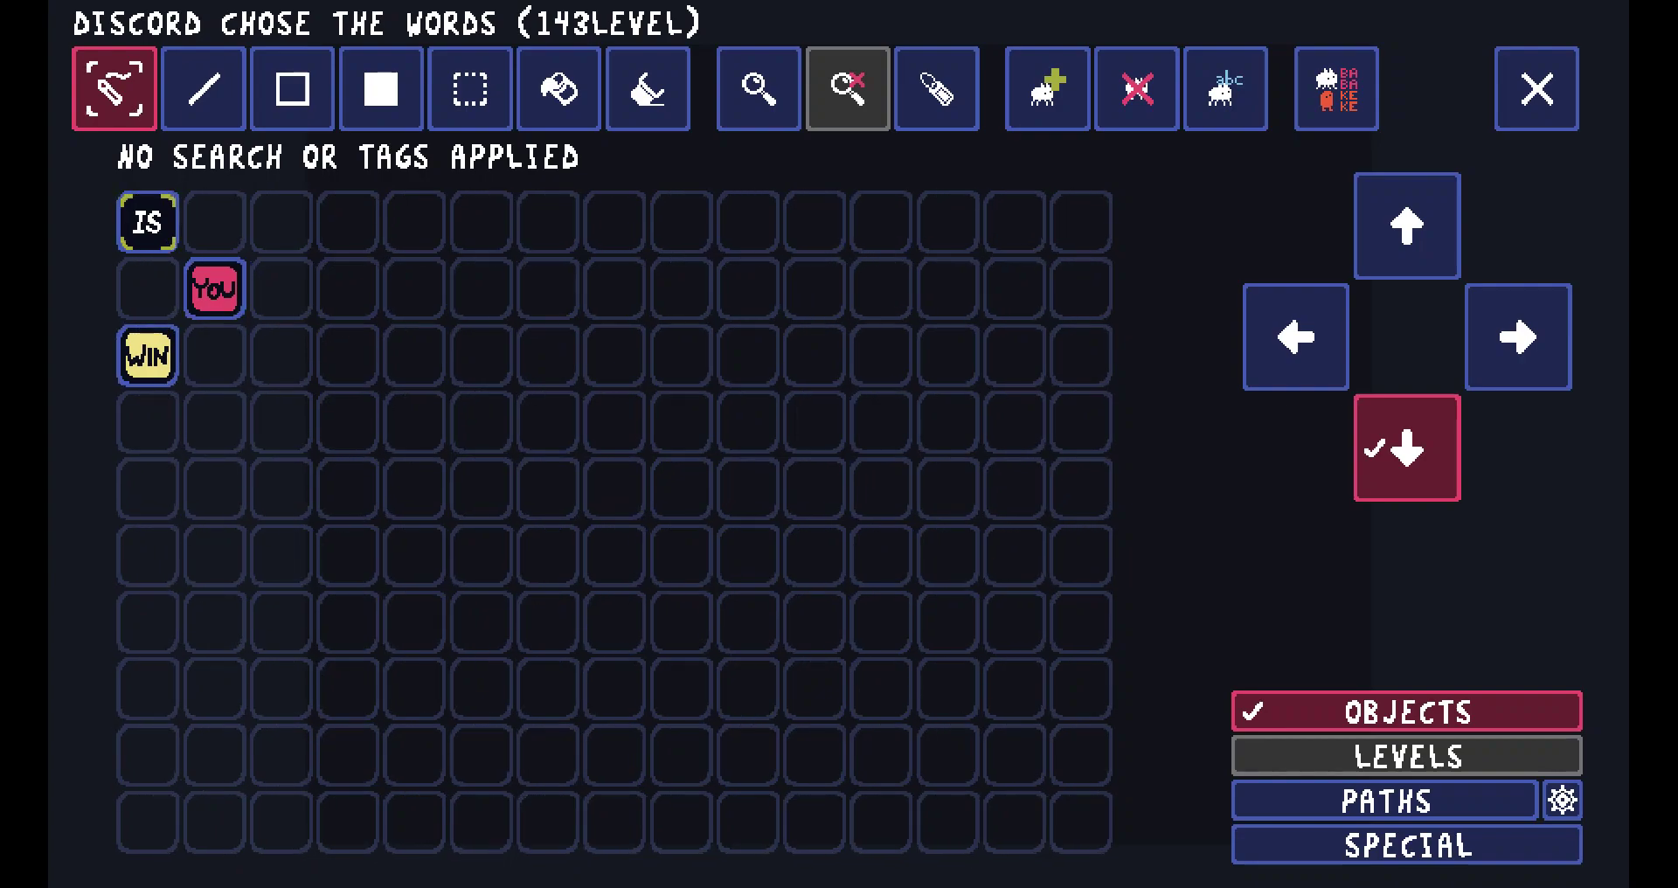
left_click(1046, 87)
left_click(1015, 800)
left_click(1016, 800)
left_click(1016, 800)
left_click(1016, 800)
left_click(1015, 800)
left_click(1015, 799)
left_click(661, 800)
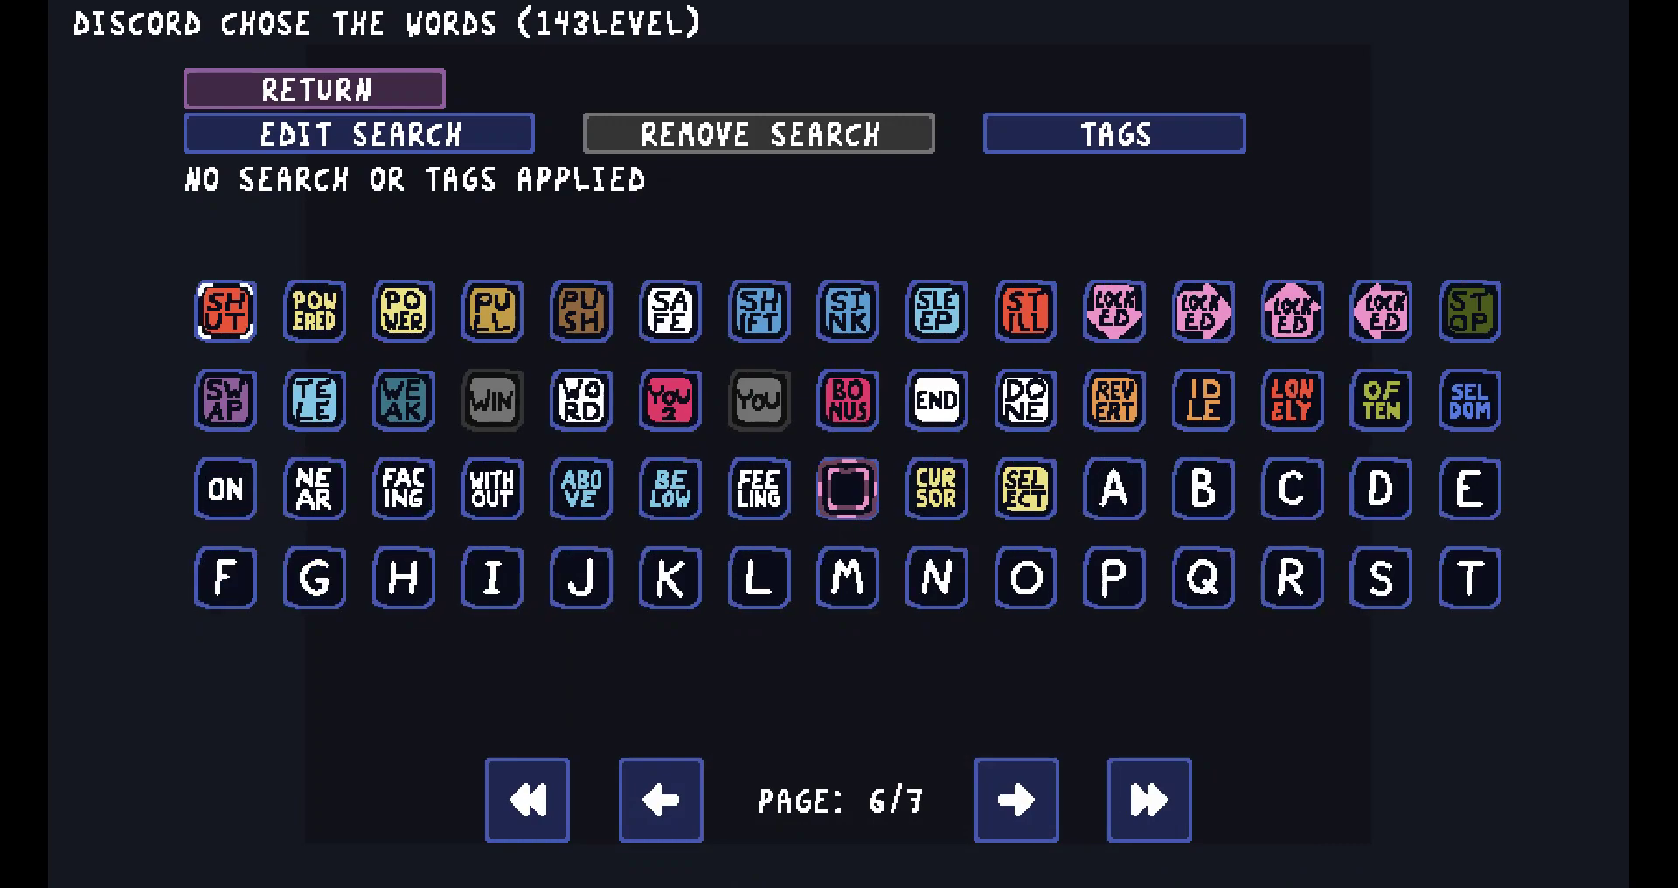
key("Up")
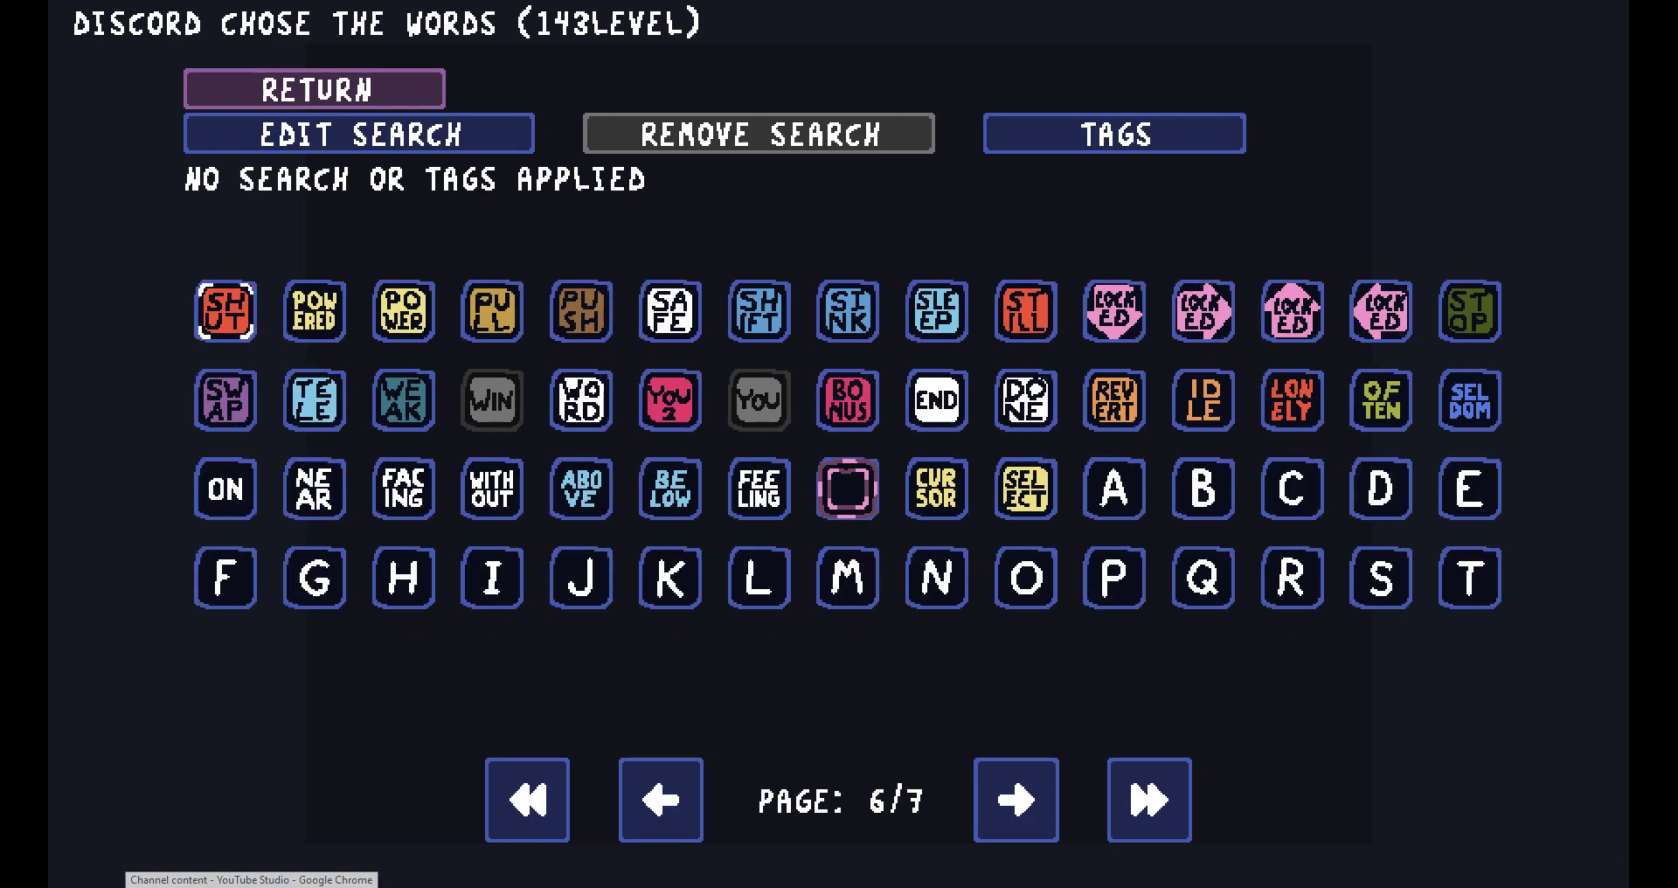
key("alt+Tab")
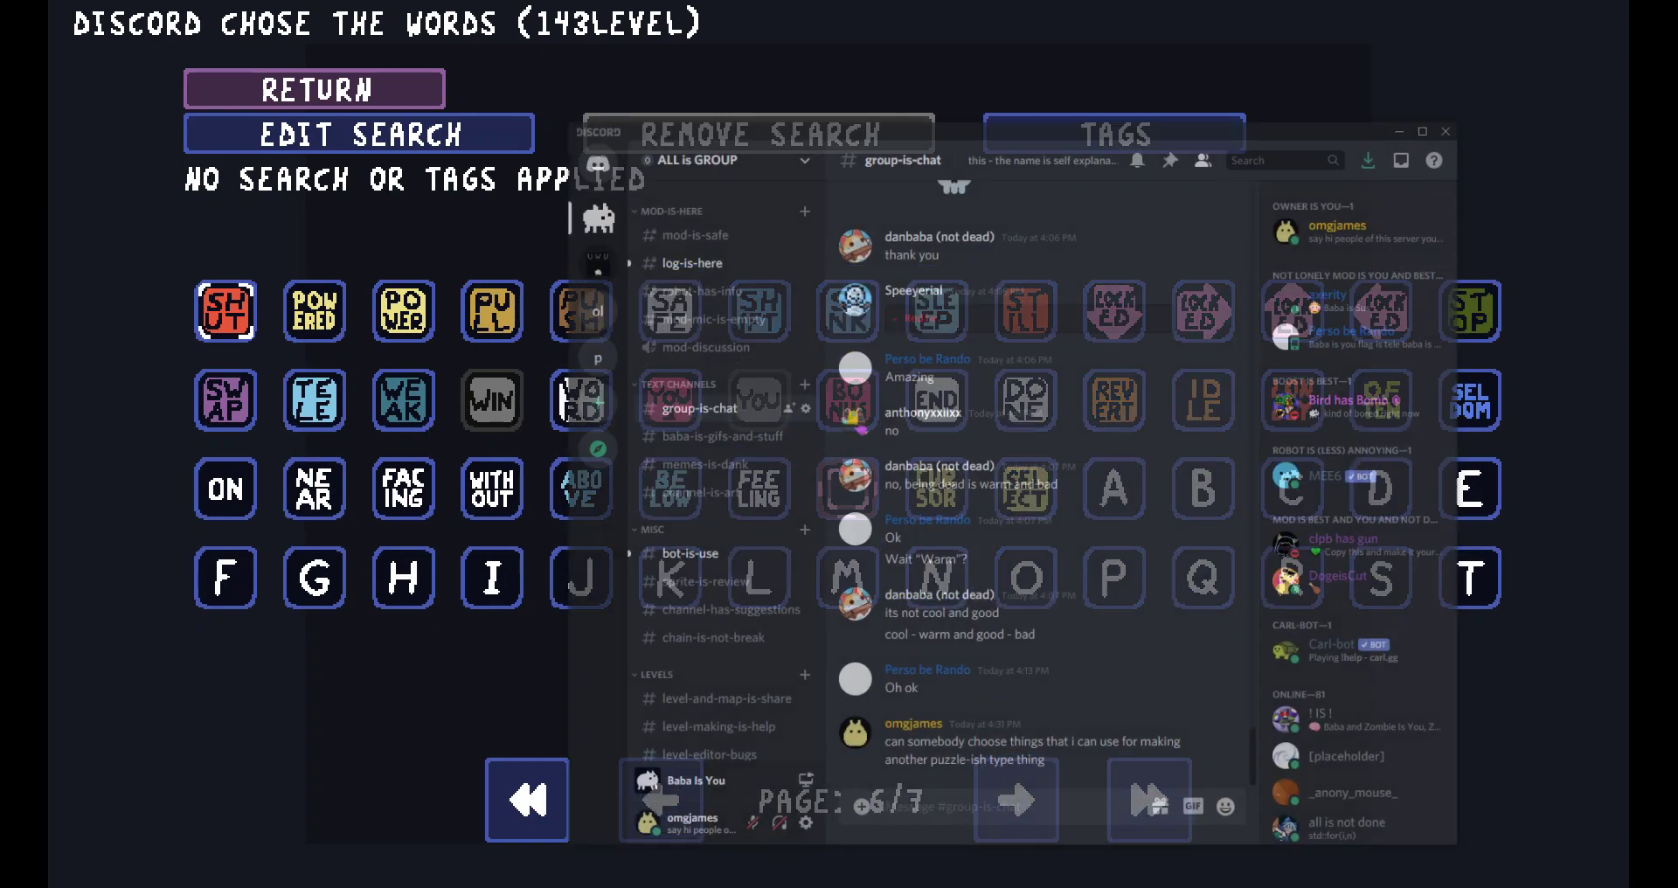
key("alt+Tab")
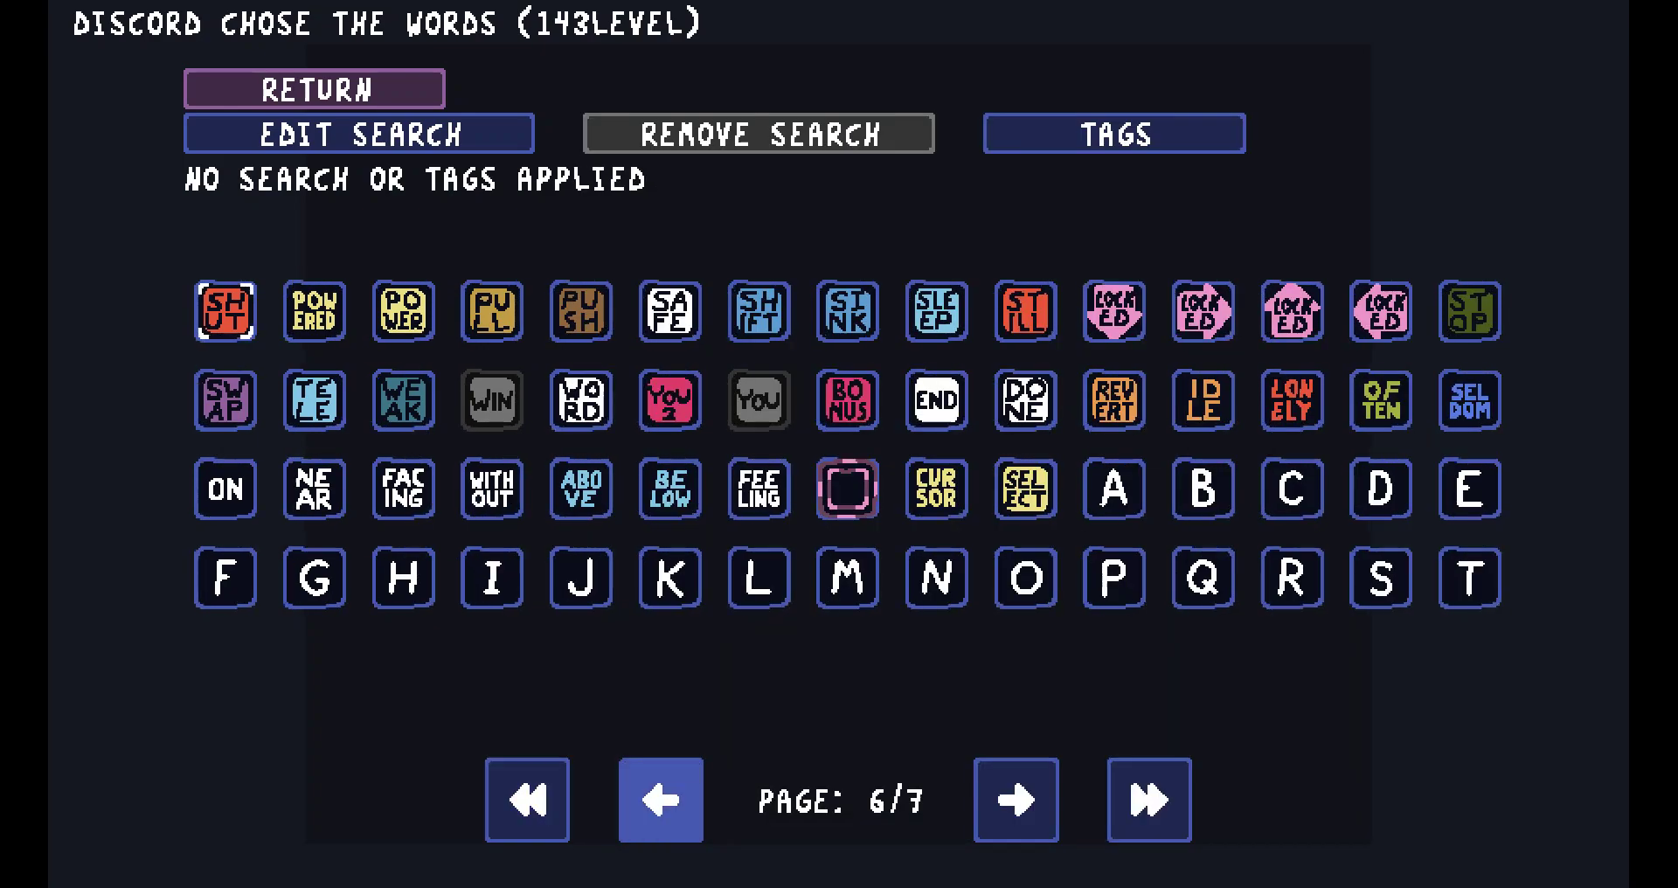
left_click(661, 799)
left_click(661, 800)
left_click(660, 800)
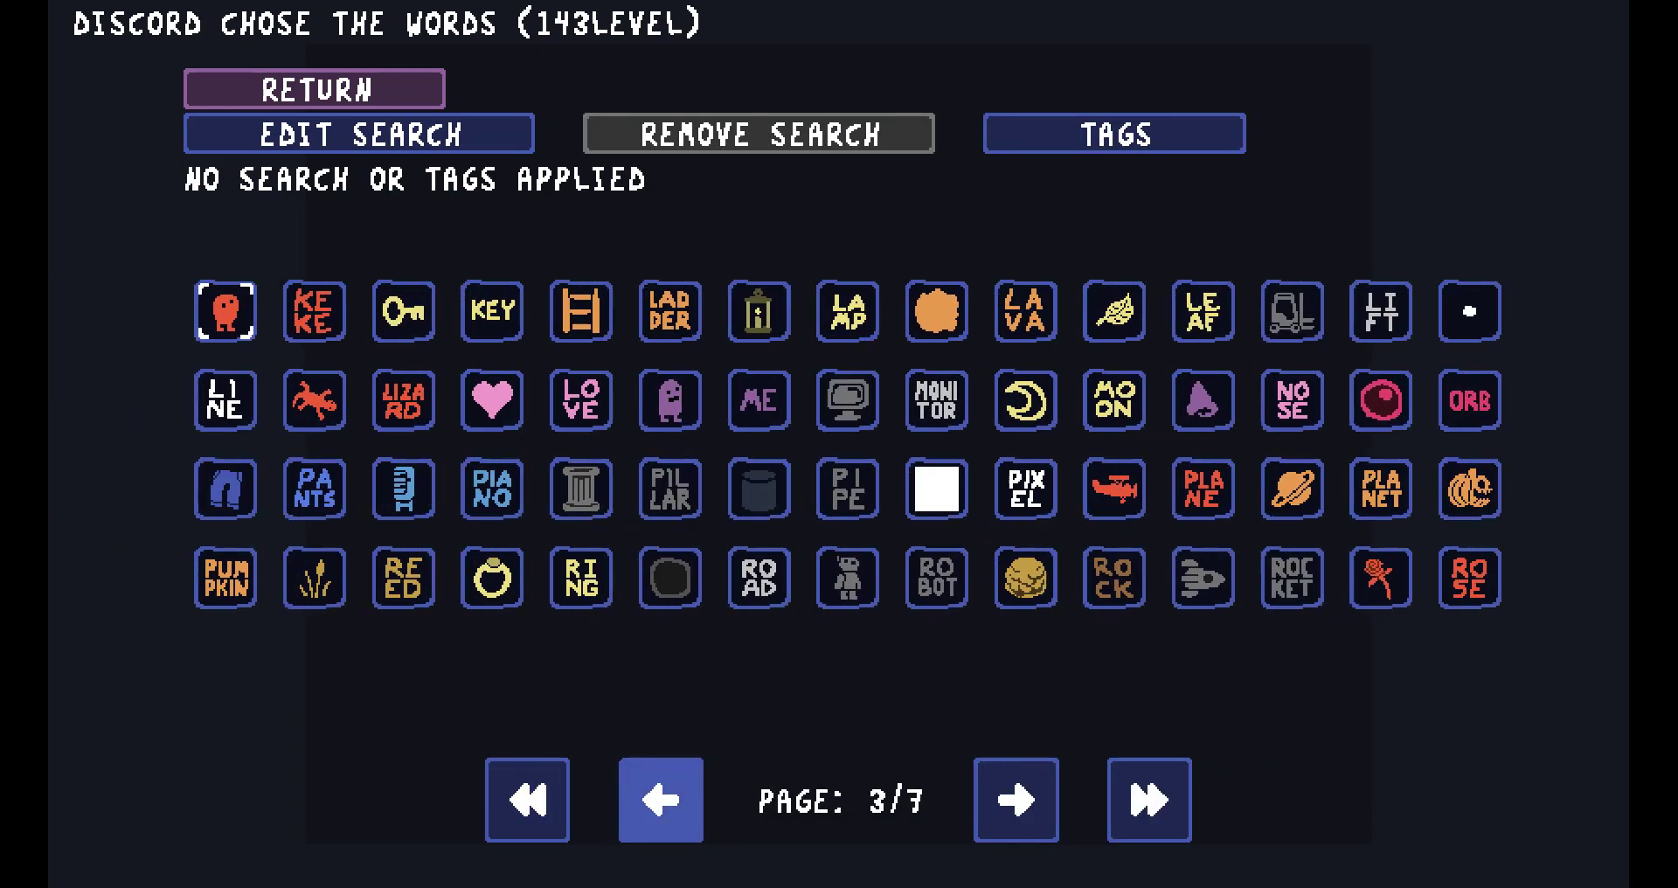
key("Return")
key("Return")
key("Right")
key("Return")
key("Return")
key("Return")
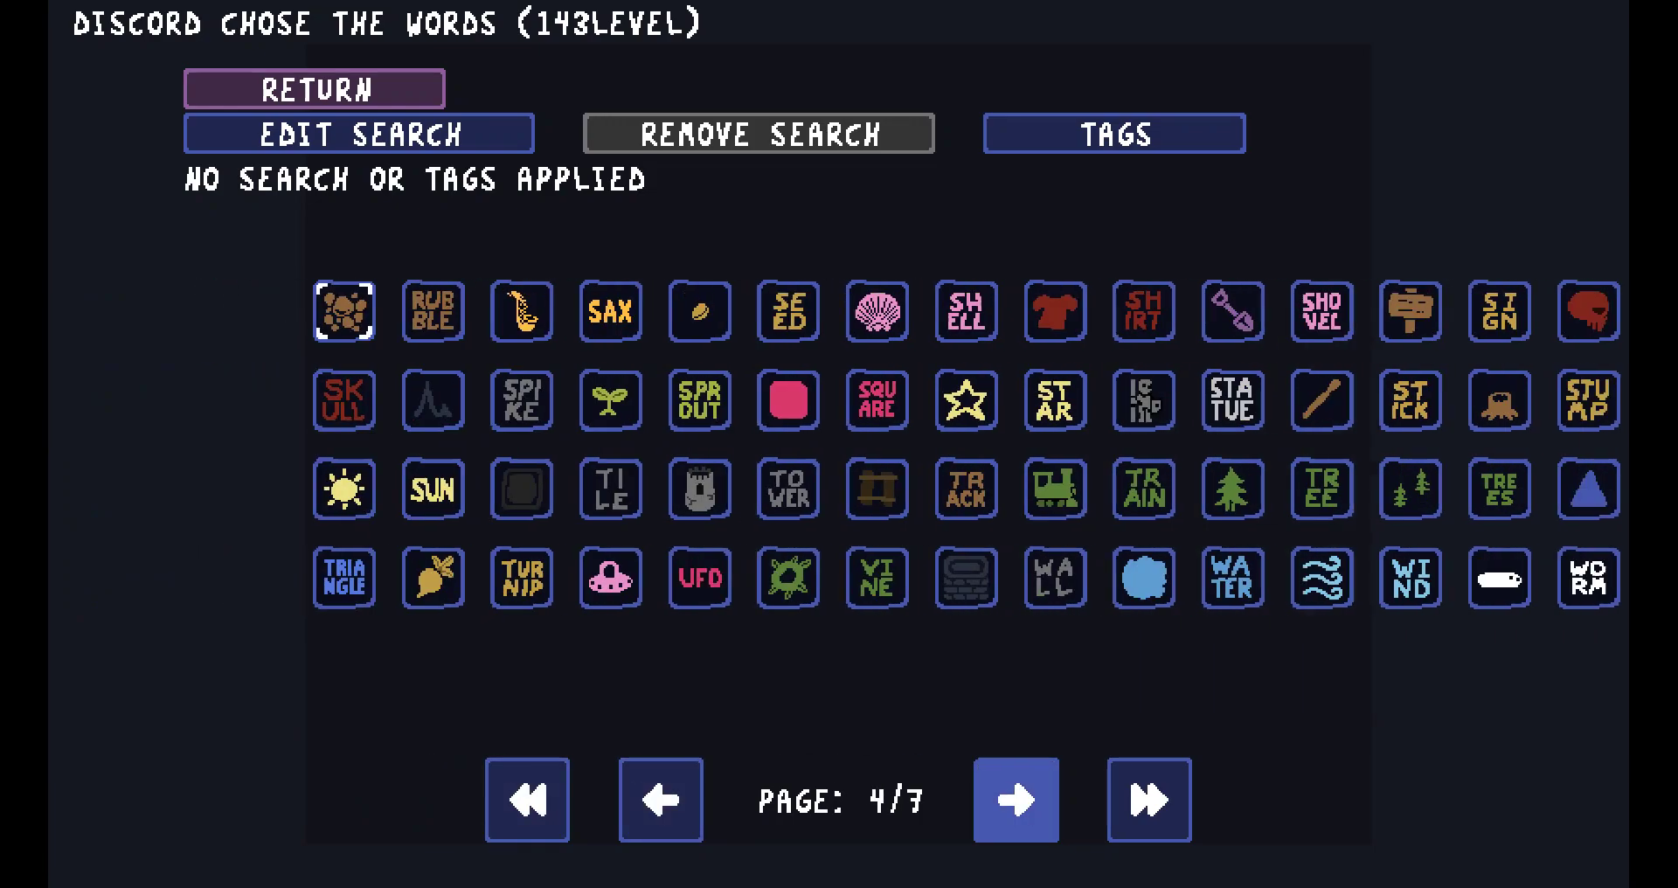
key("Left")
key("Return")
key("Return")
key("Return")
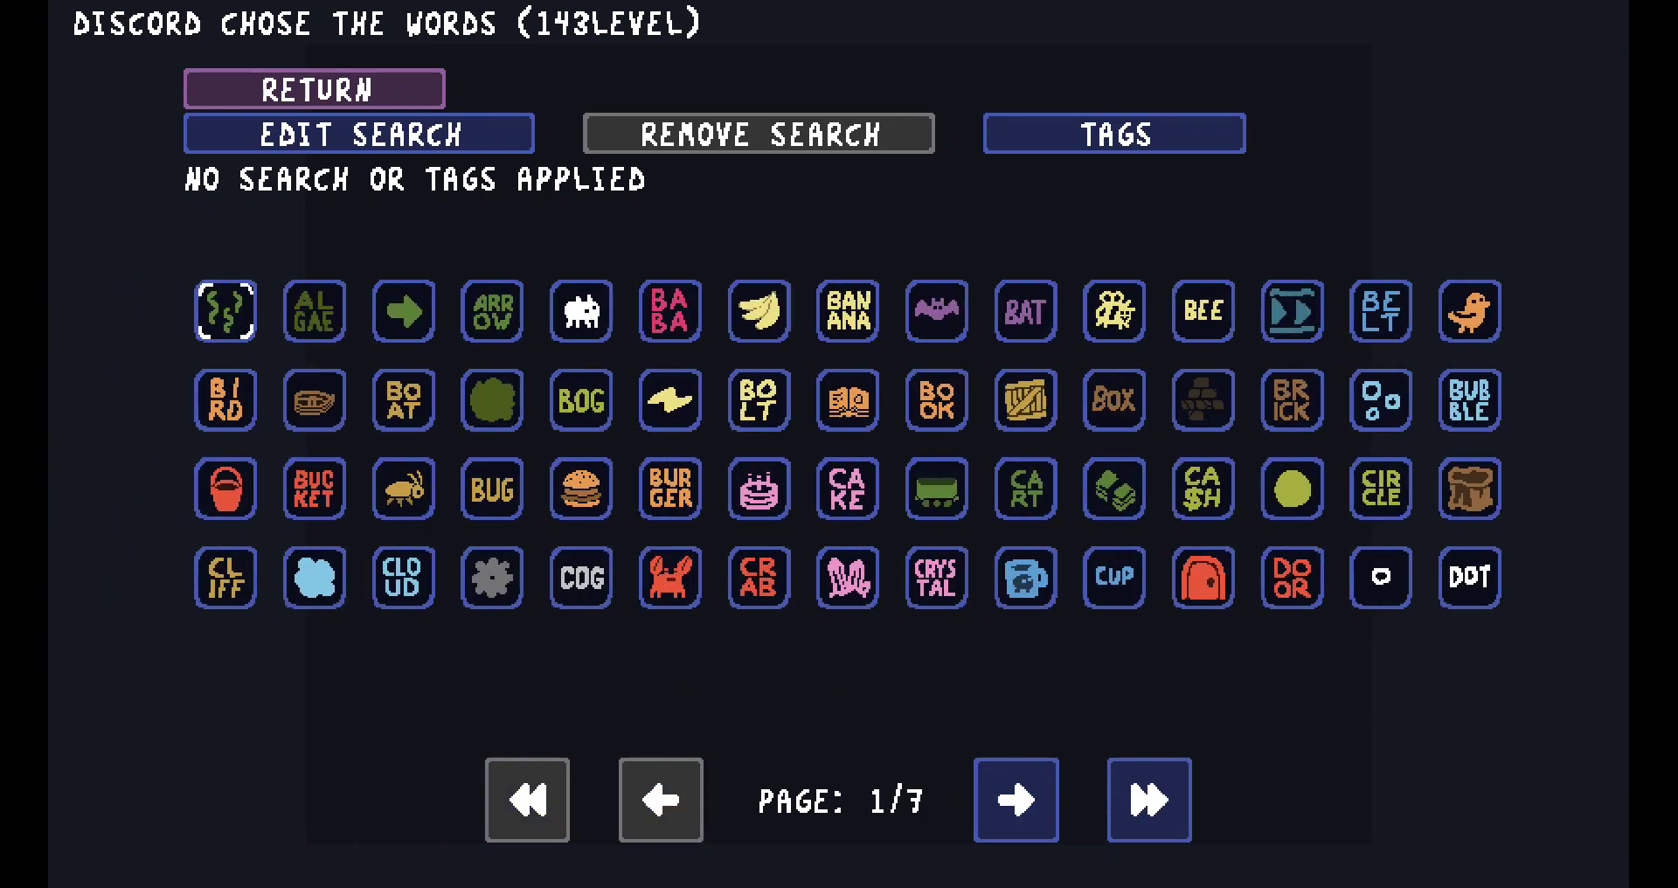
key("Right")
key("Return")
key("Return")
key("Return")
key("Up")
key("Escape")
key("Escape")
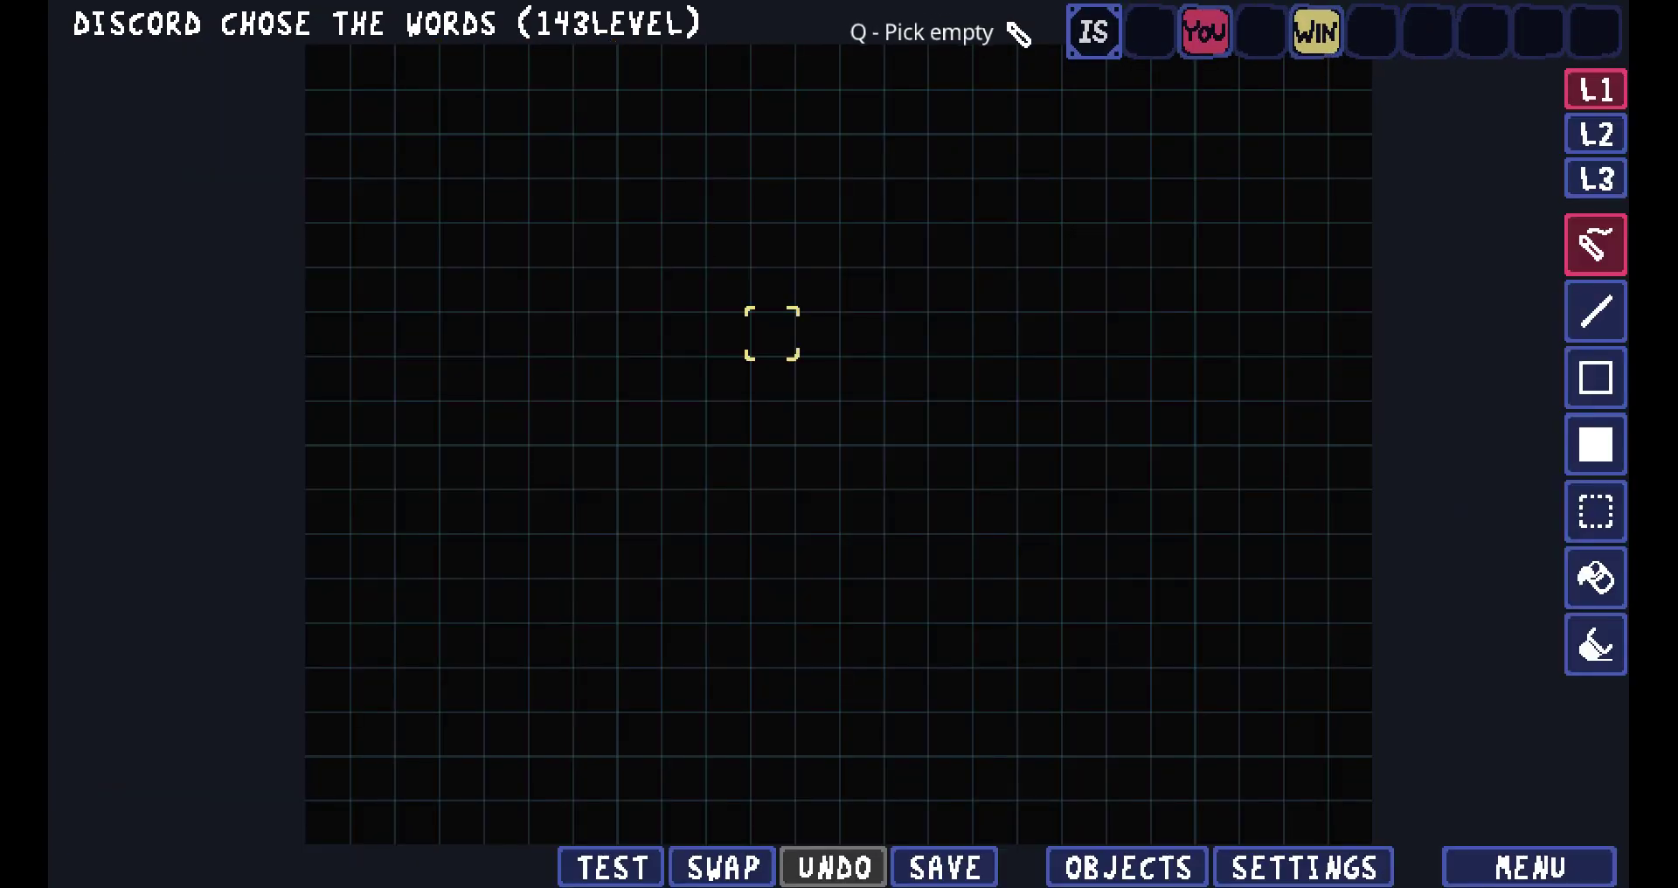
Bring Discord over the editor to see the 'back' reply under the request.
key("alt+Tab")
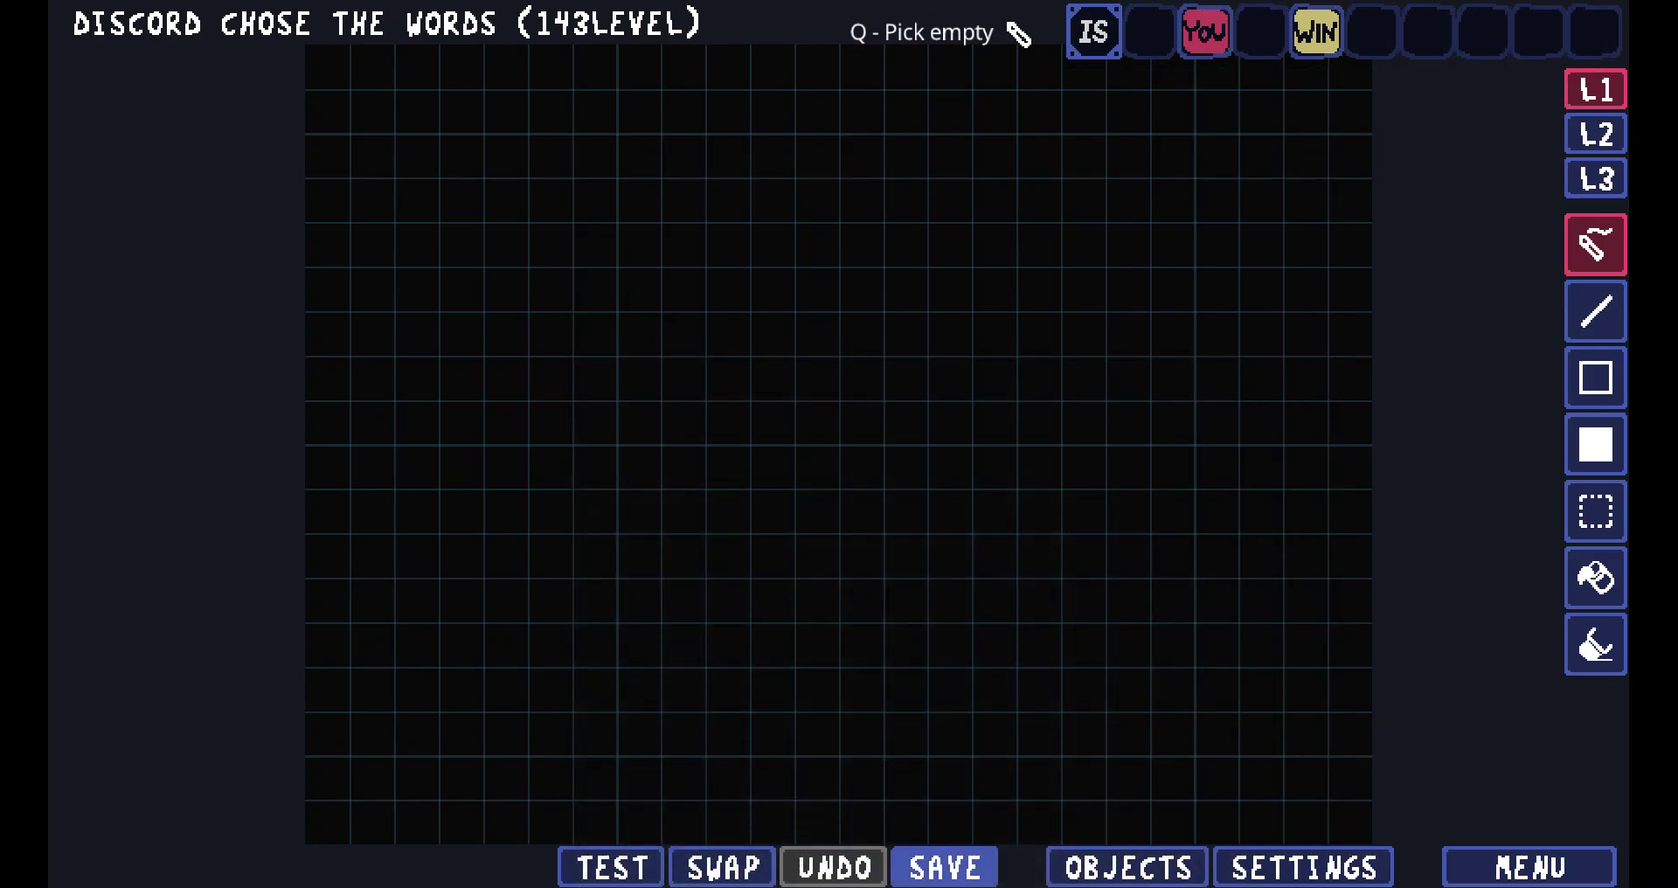
Page through the object browser, check Discord's suggestions, and return to the palette with BACK added.
left_click(1128, 867)
left_click(1049, 78)
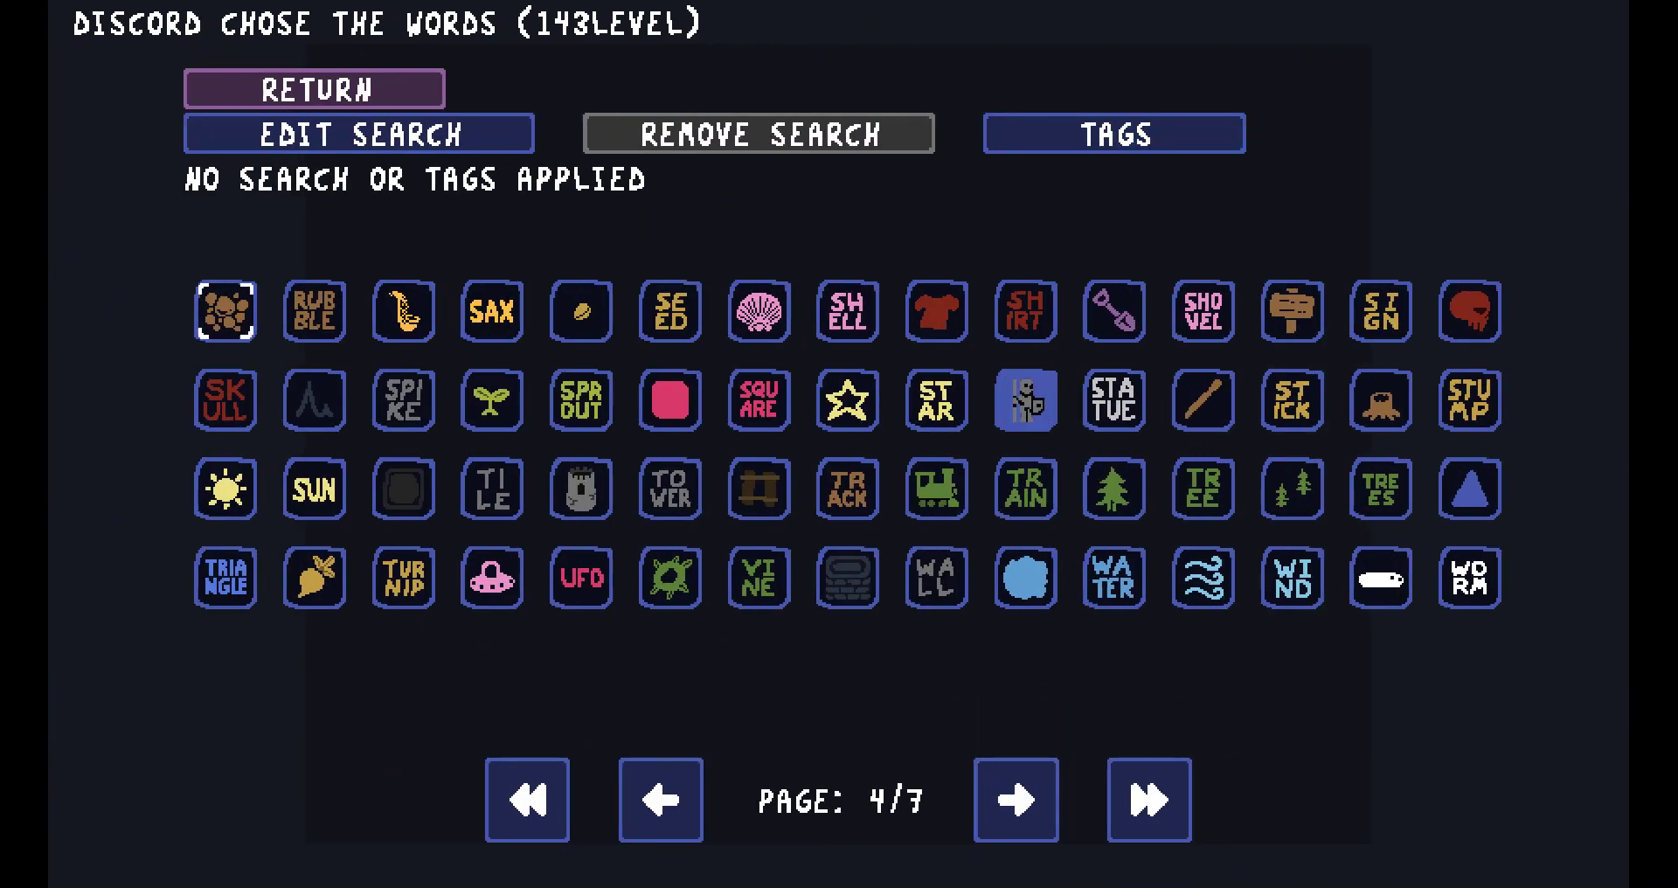
left_click(1017, 800)
left_click(1016, 800)
left_click(1017, 800)
left_click(660, 799)
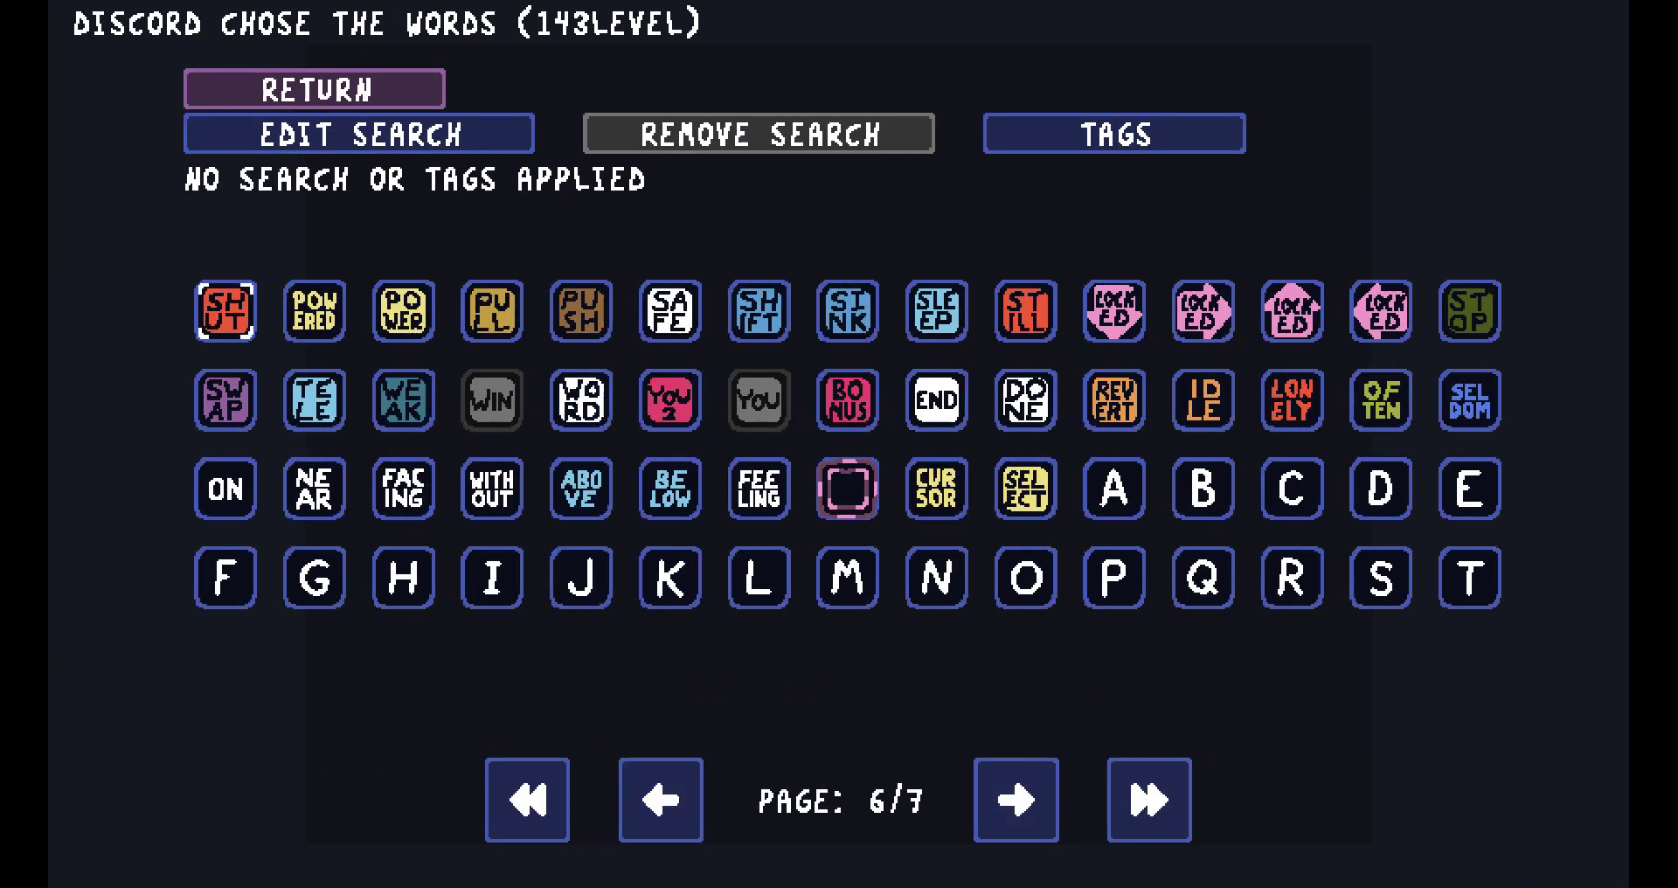
left_click(660, 800)
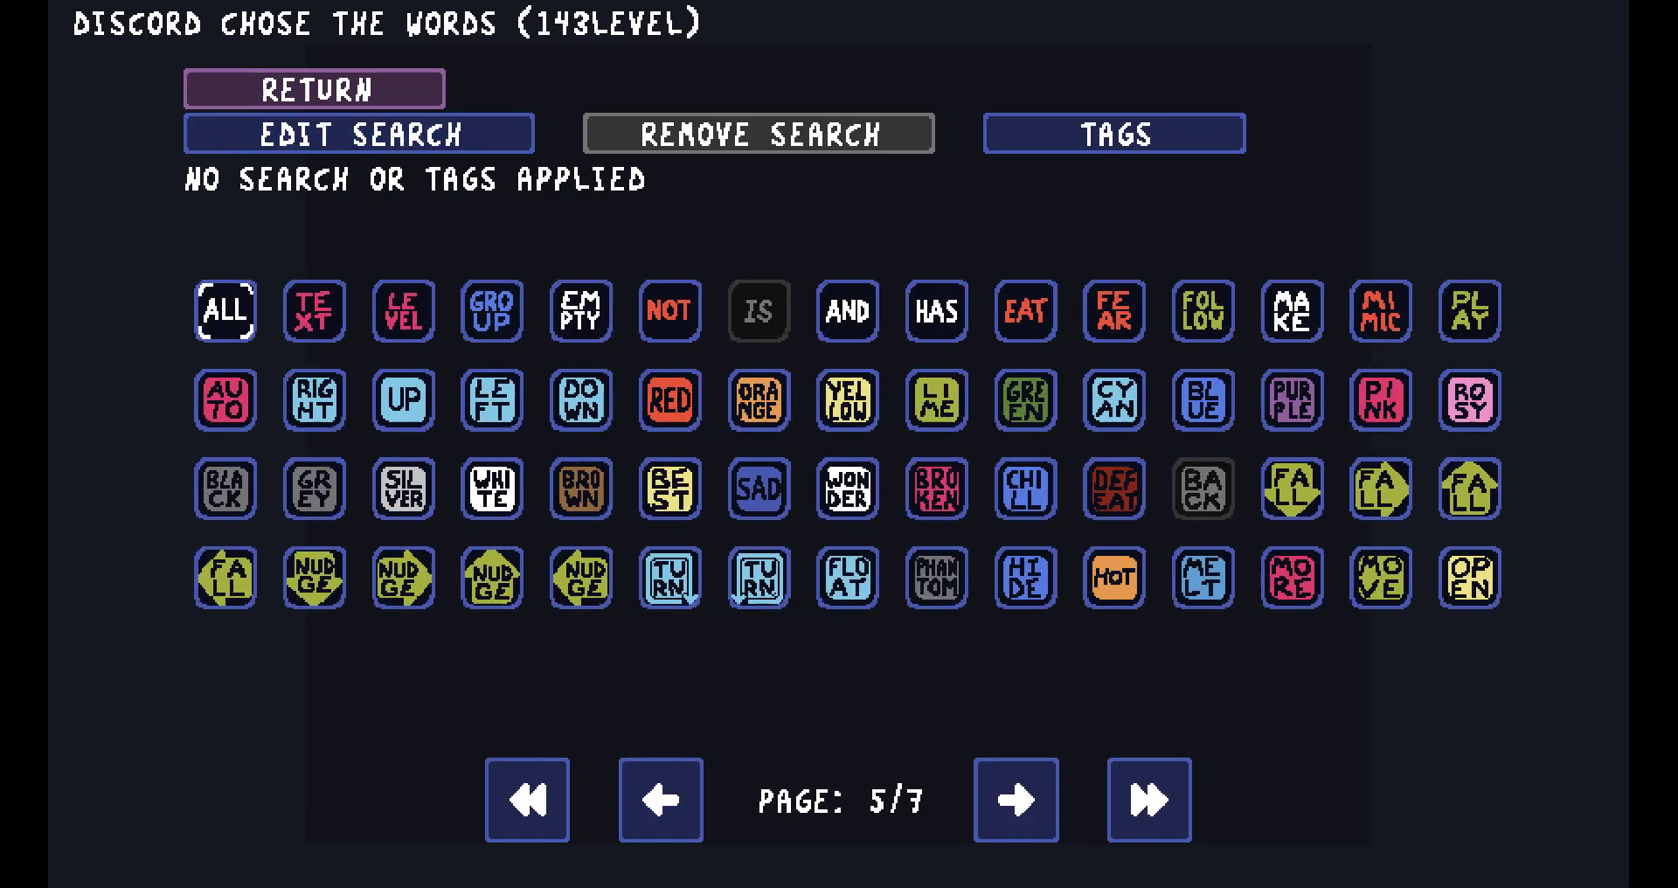
key("alt+Tab")
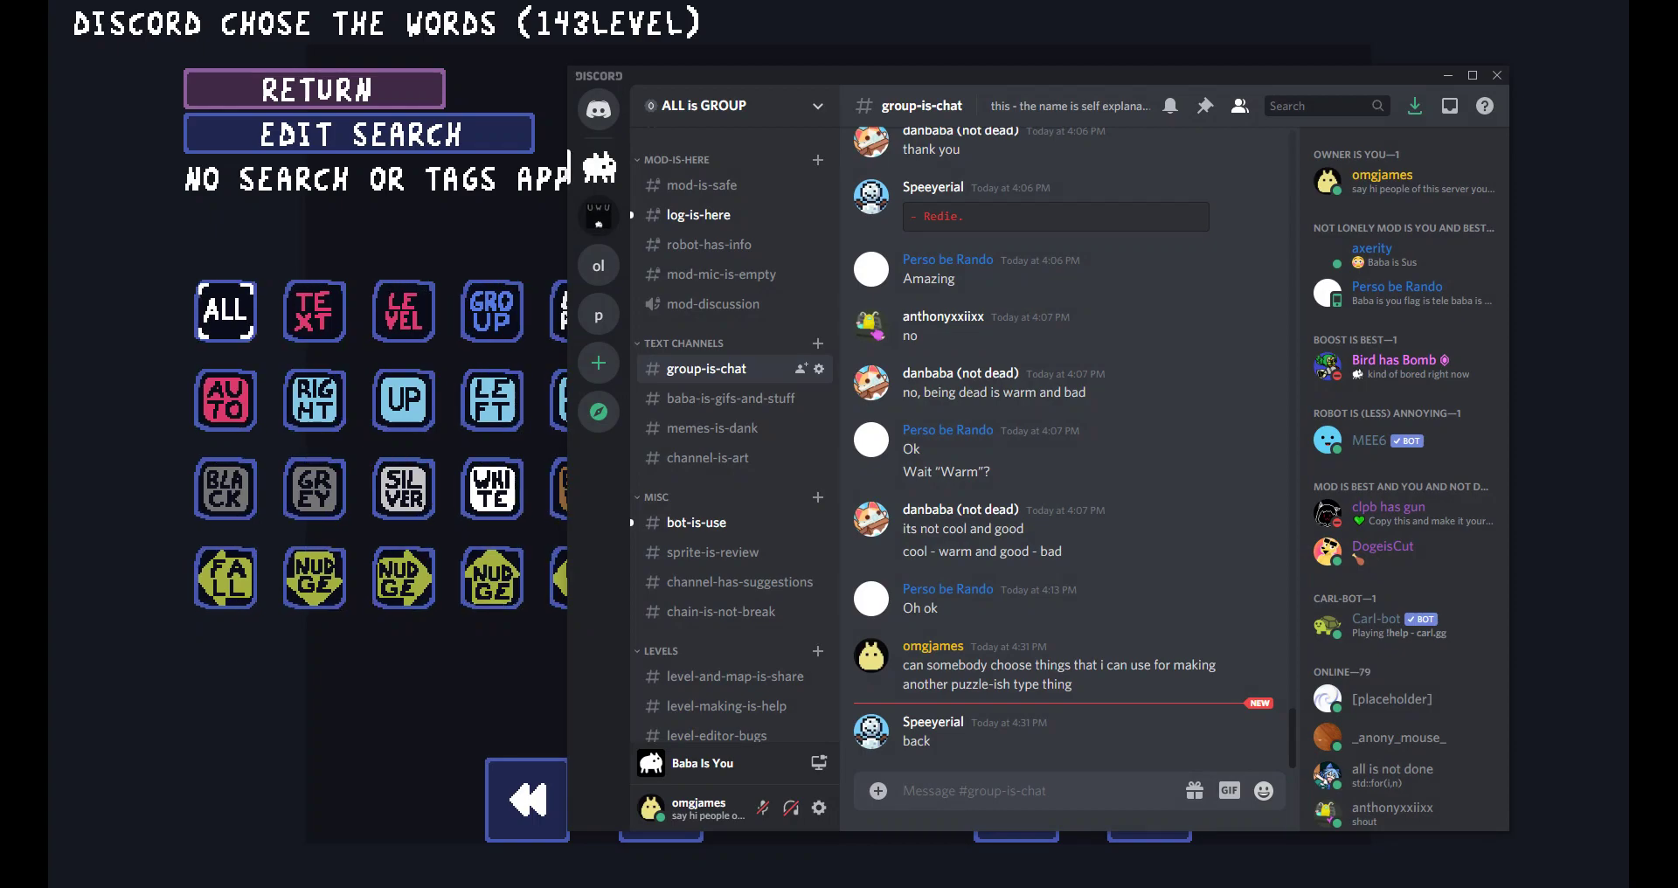
key("alt+Tab")
left_click(661, 799)
left_click(660, 799)
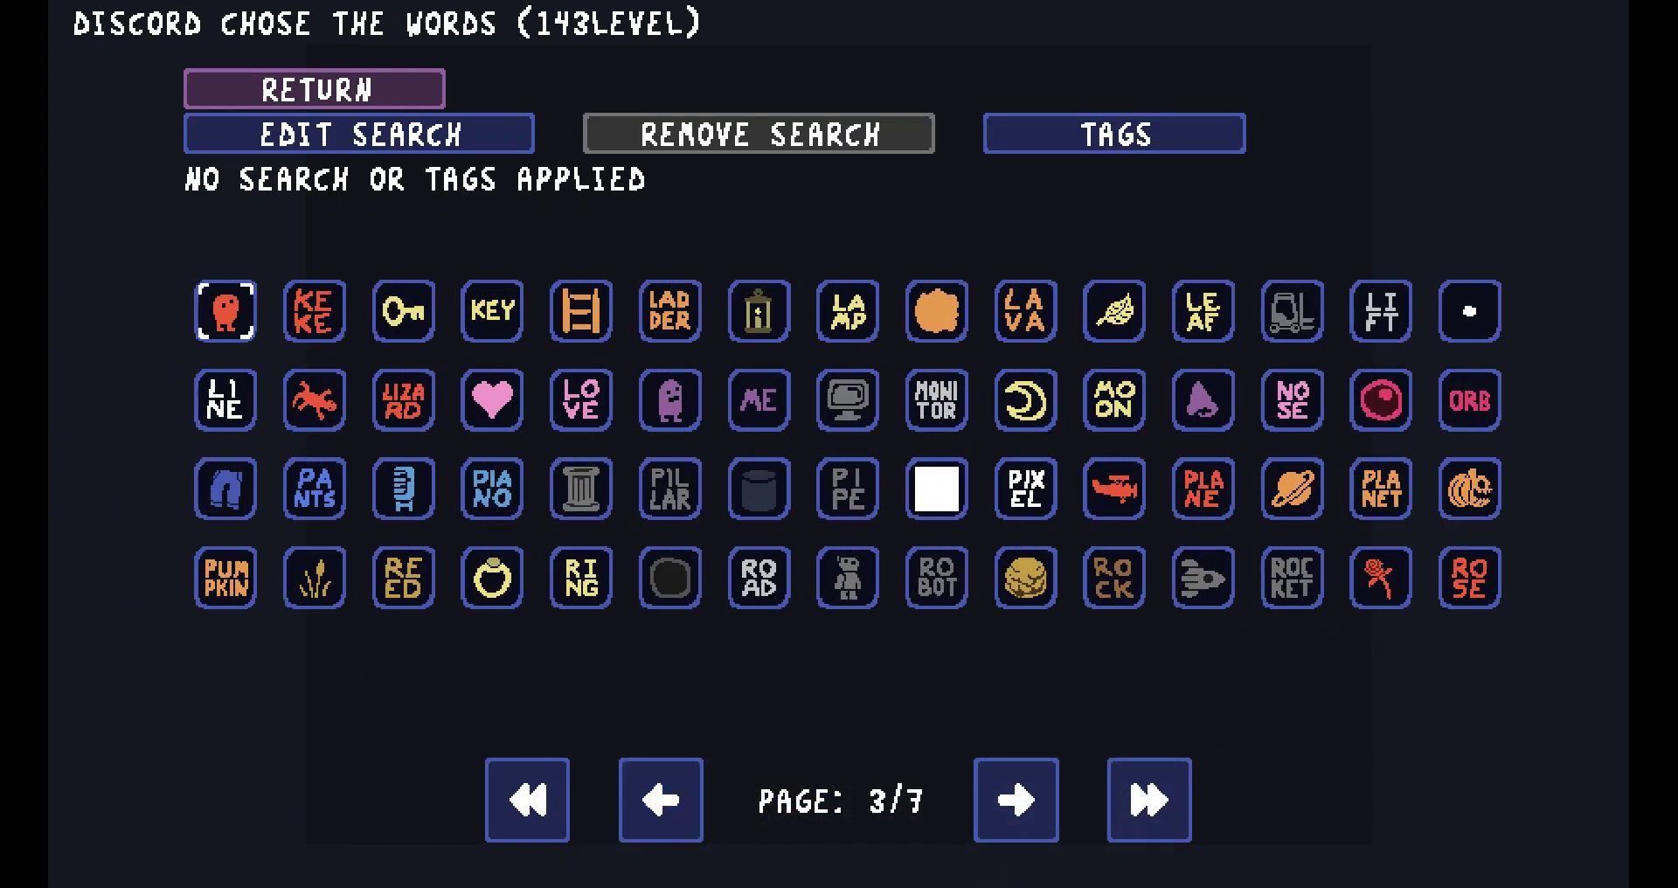
key("Escape")
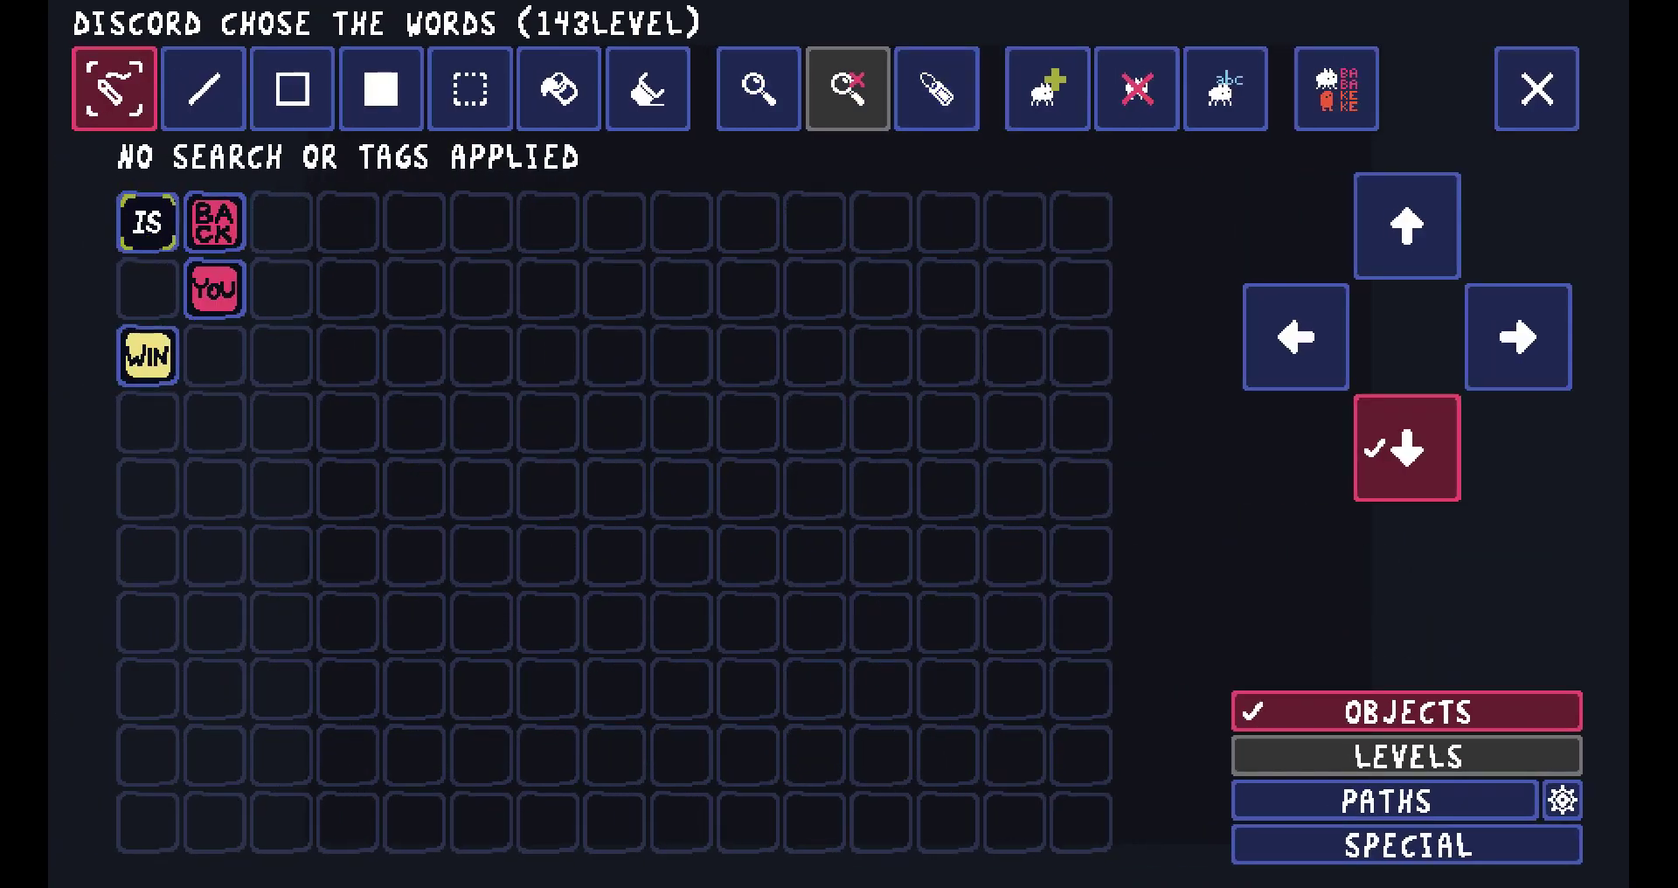
Open the word browser at page 1/7, then check Discord for the 'broken' and 'has' replies.
key("Tab")
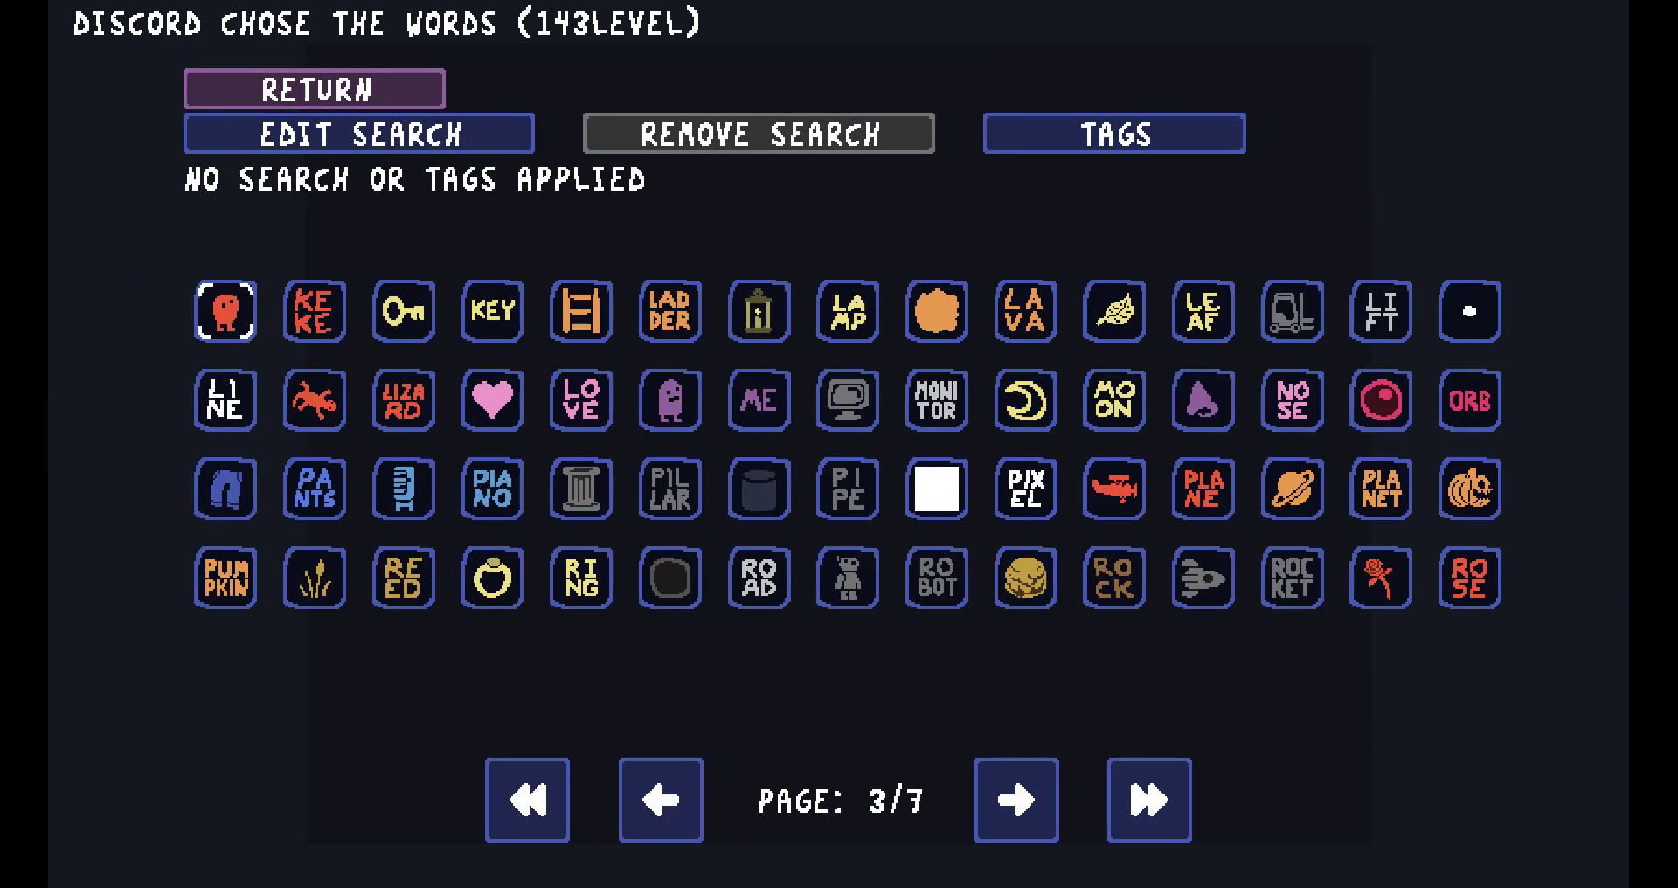
key("Left")
key("Left")
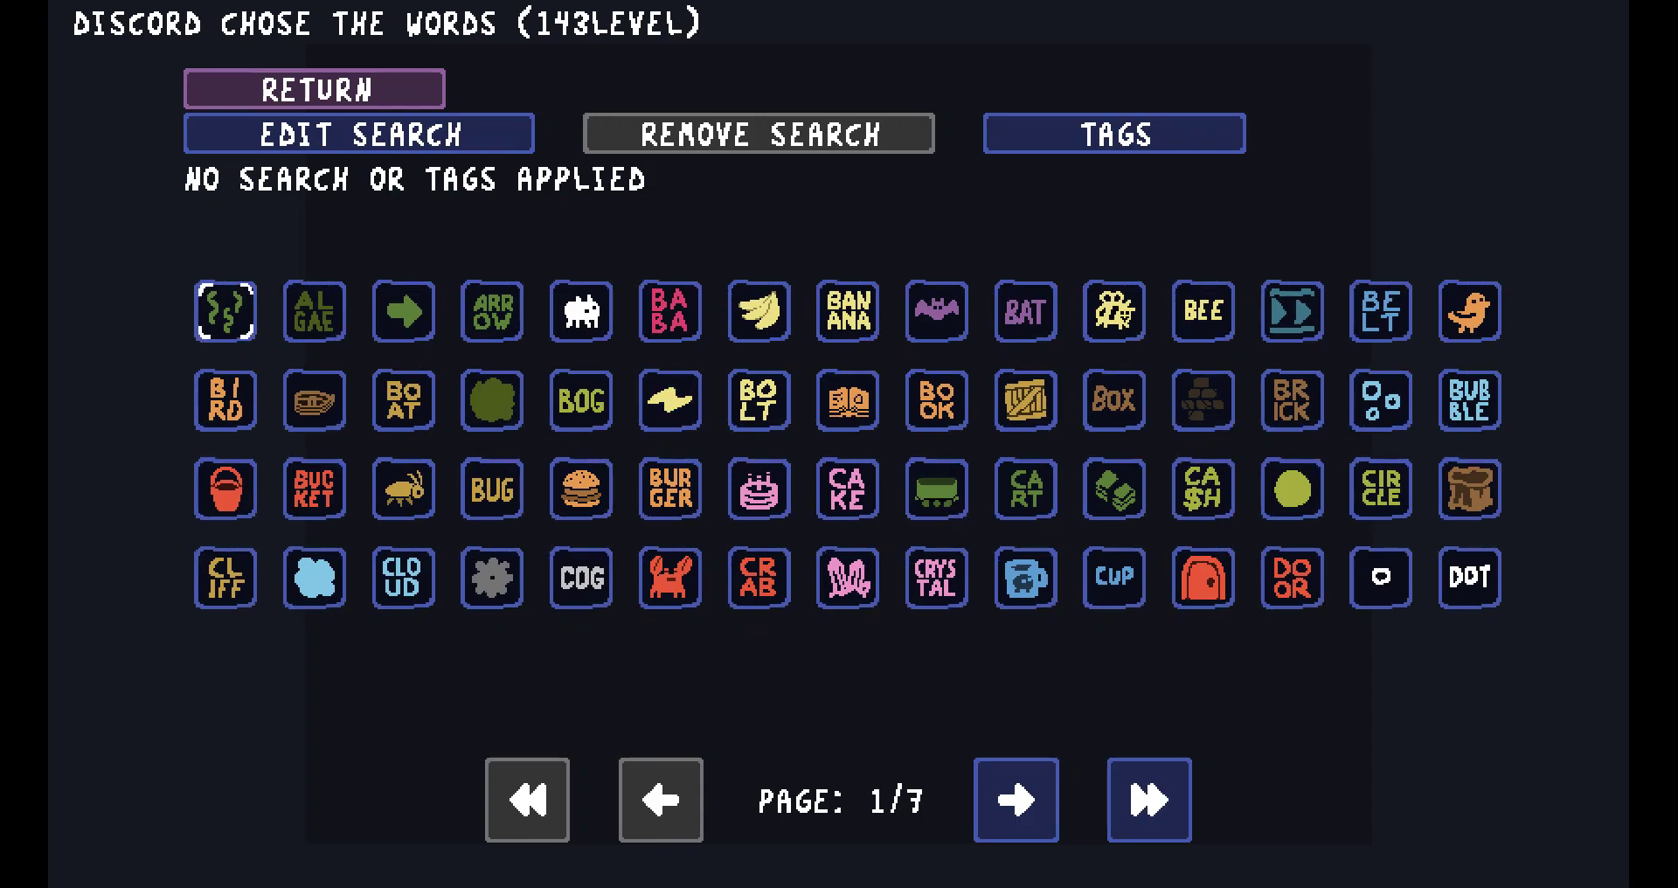
key("alt+Tab")
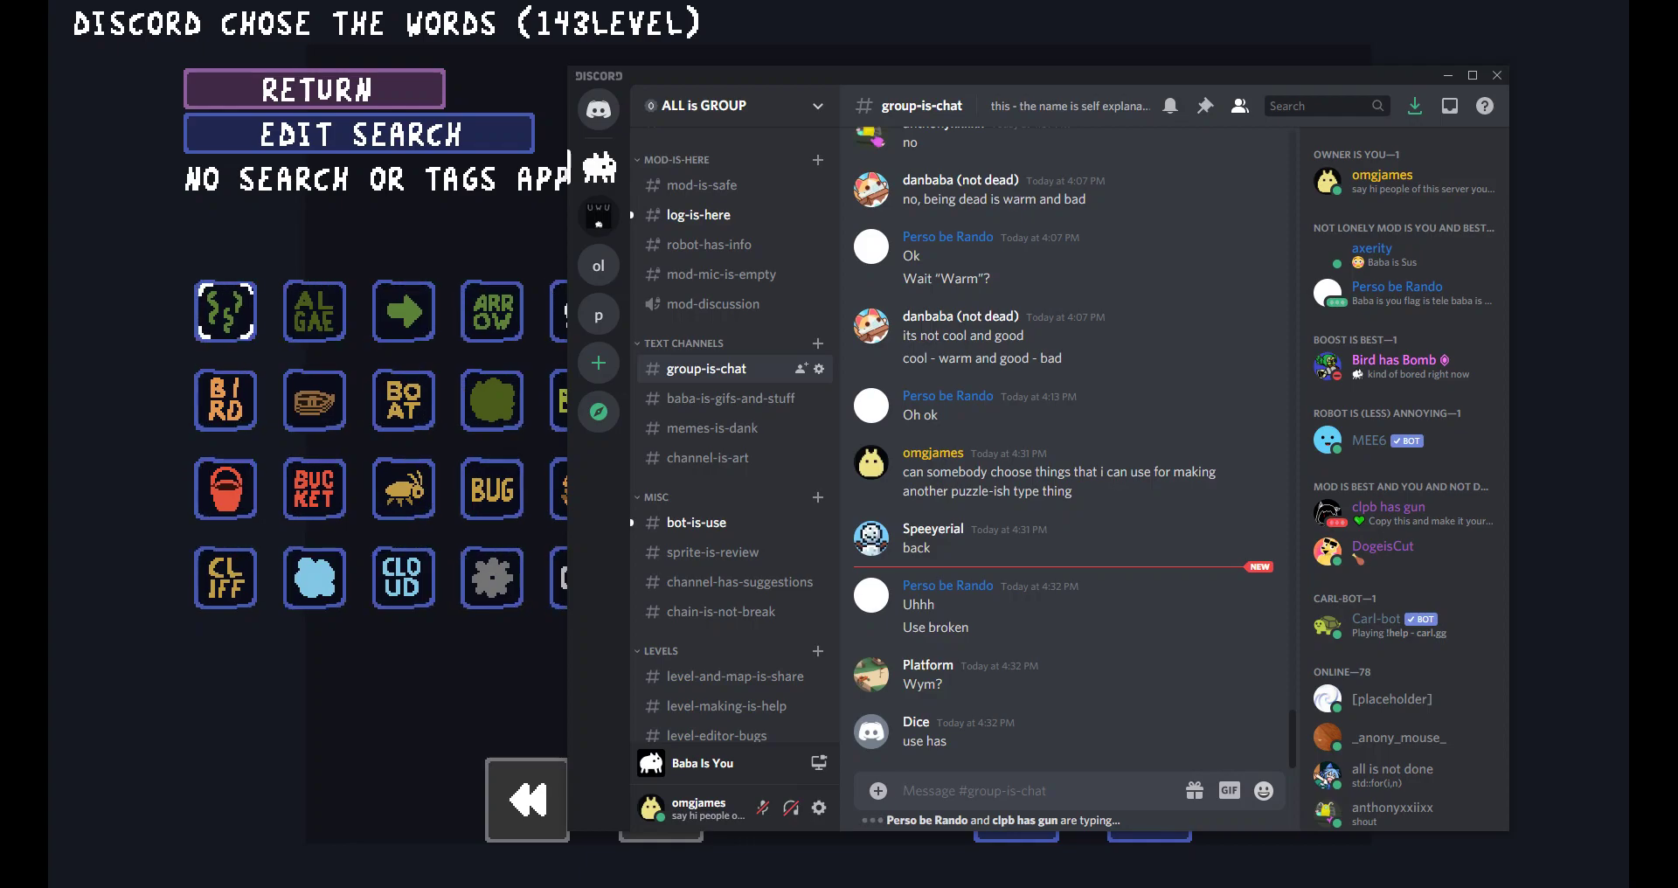
Add the BROKEN word from the browser, then check Discord for more suggestions.
key("alt+Tab")
key("Right")
key("Right")
key("Return")
key("Return")
key("Return")
key("Return")
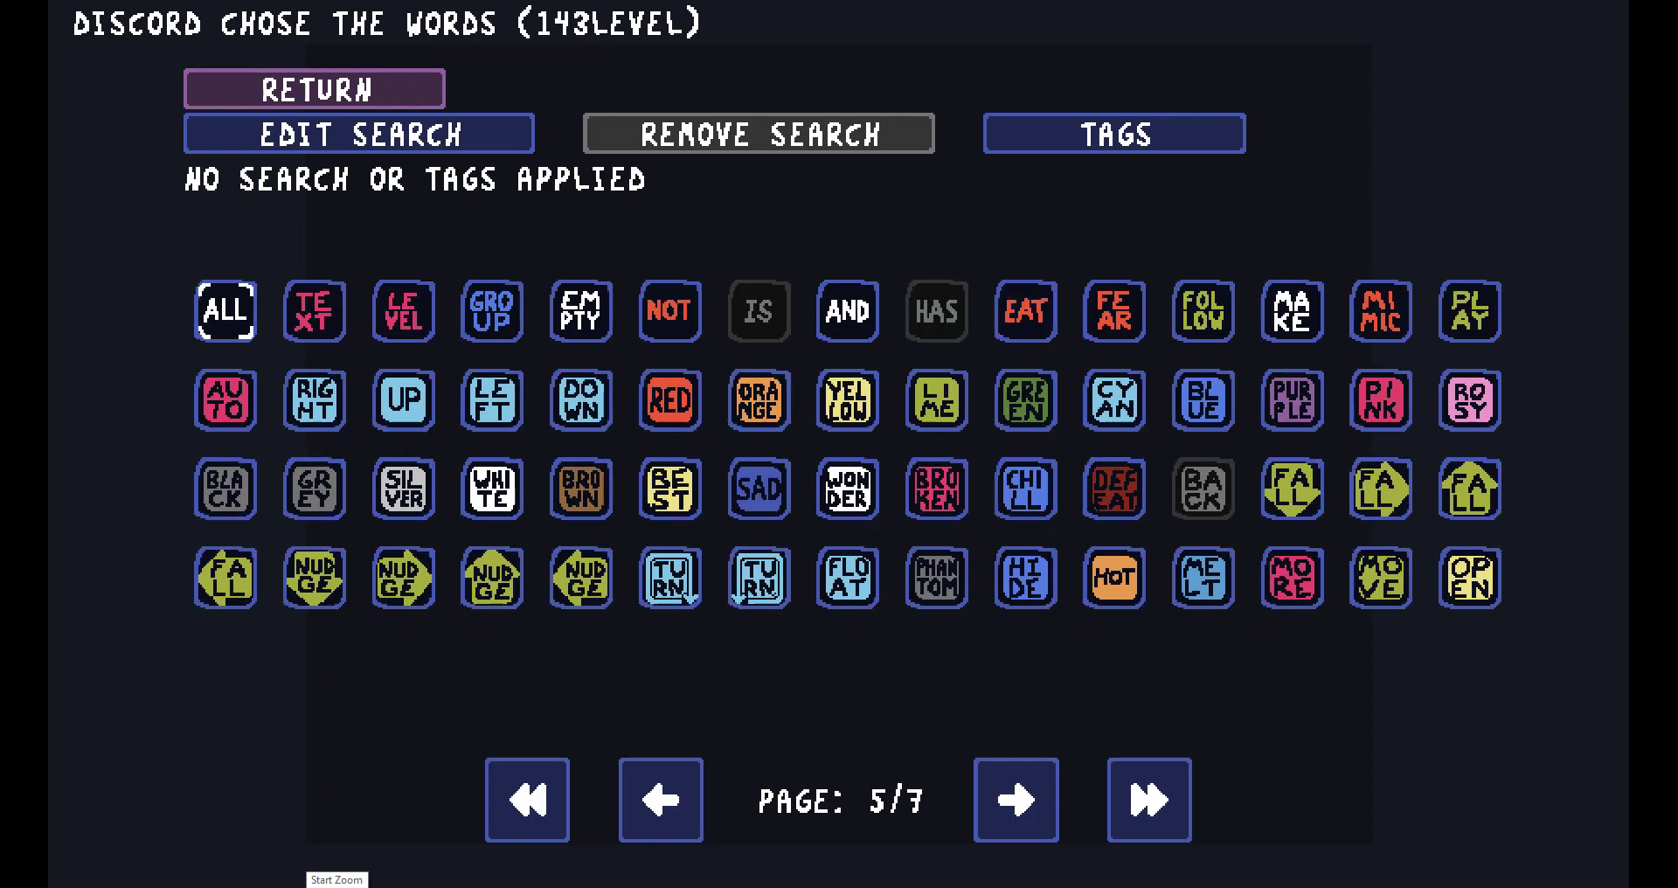
key("Up")
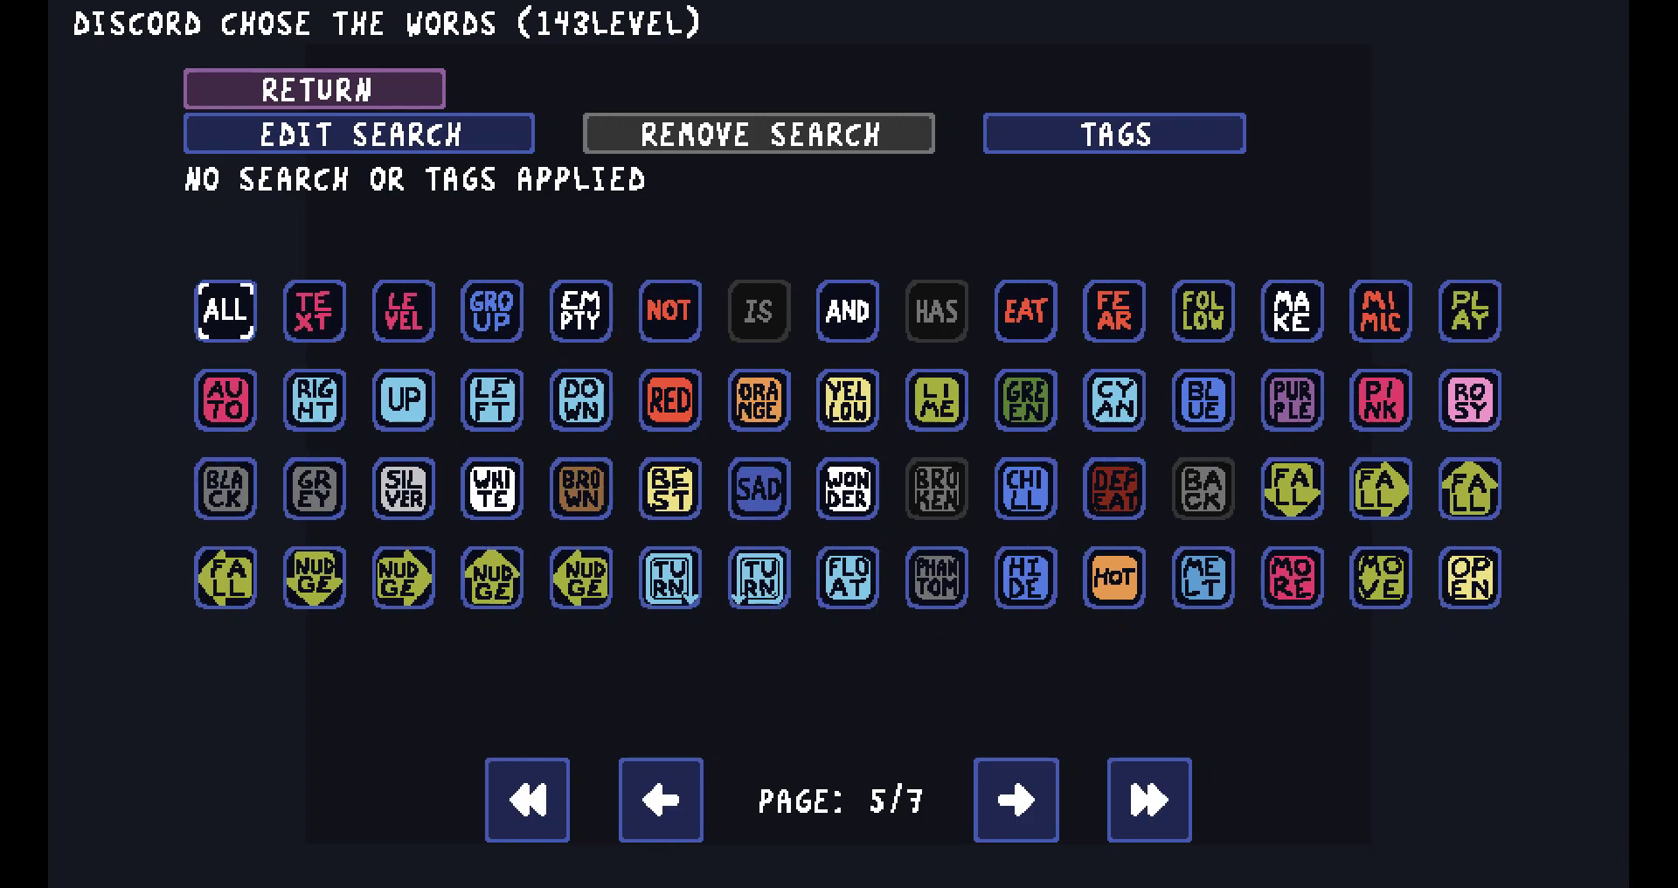
key("alt+Tab")
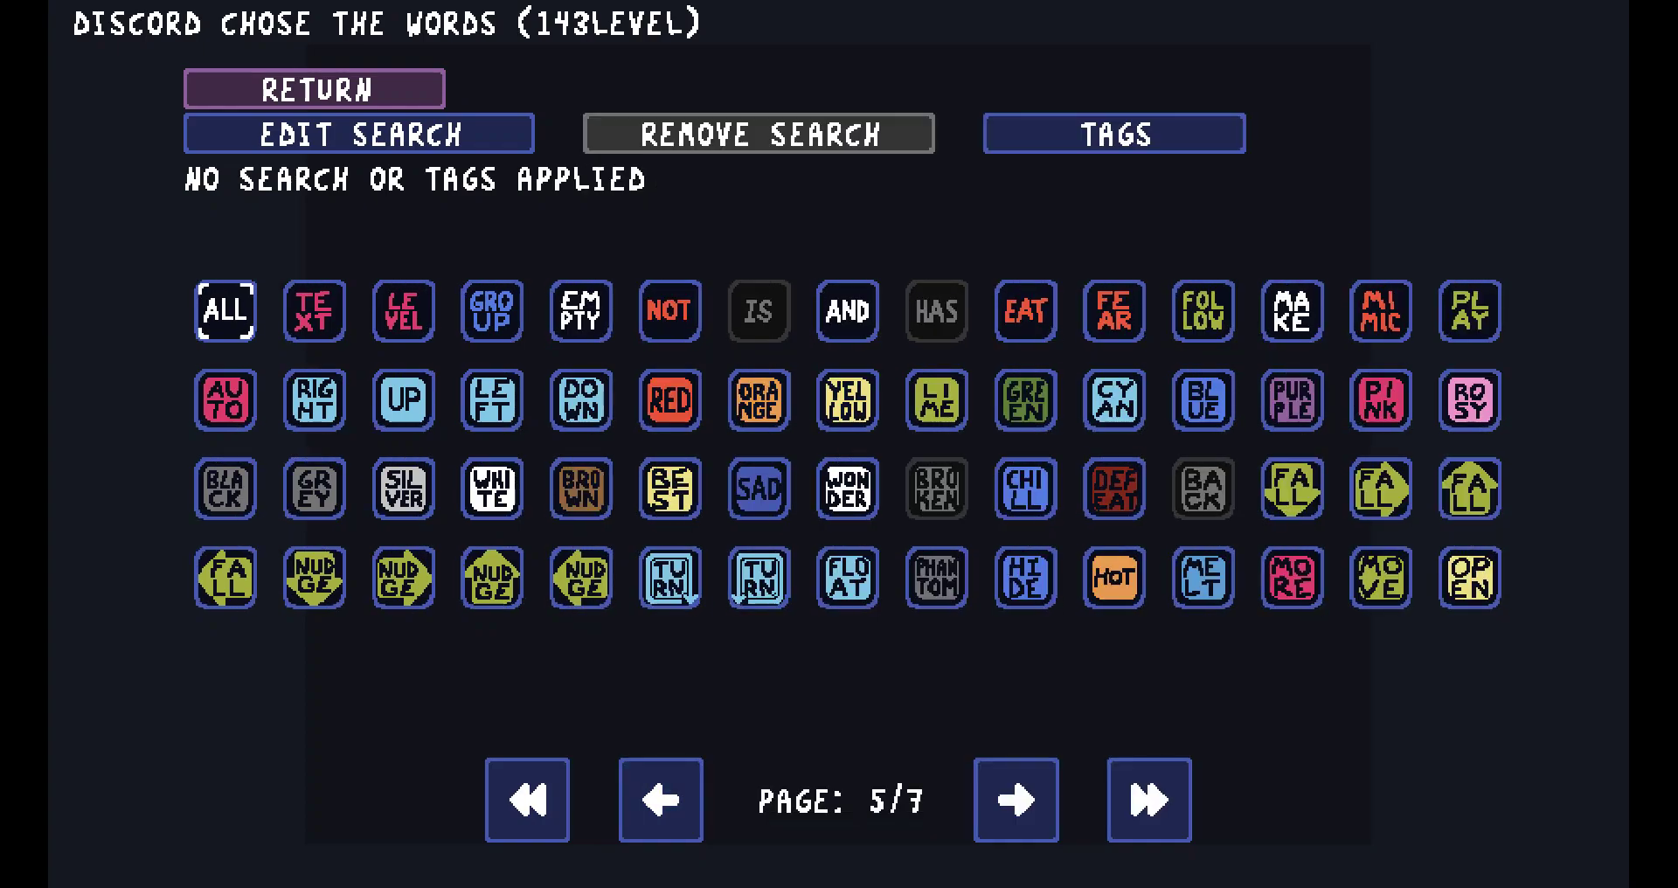
Page back and forth through the word pages for HAS, POWERED, POWER and AND, then close the browser.
left_click(661, 799)
left_click(1015, 800)
left_click(1016, 800)
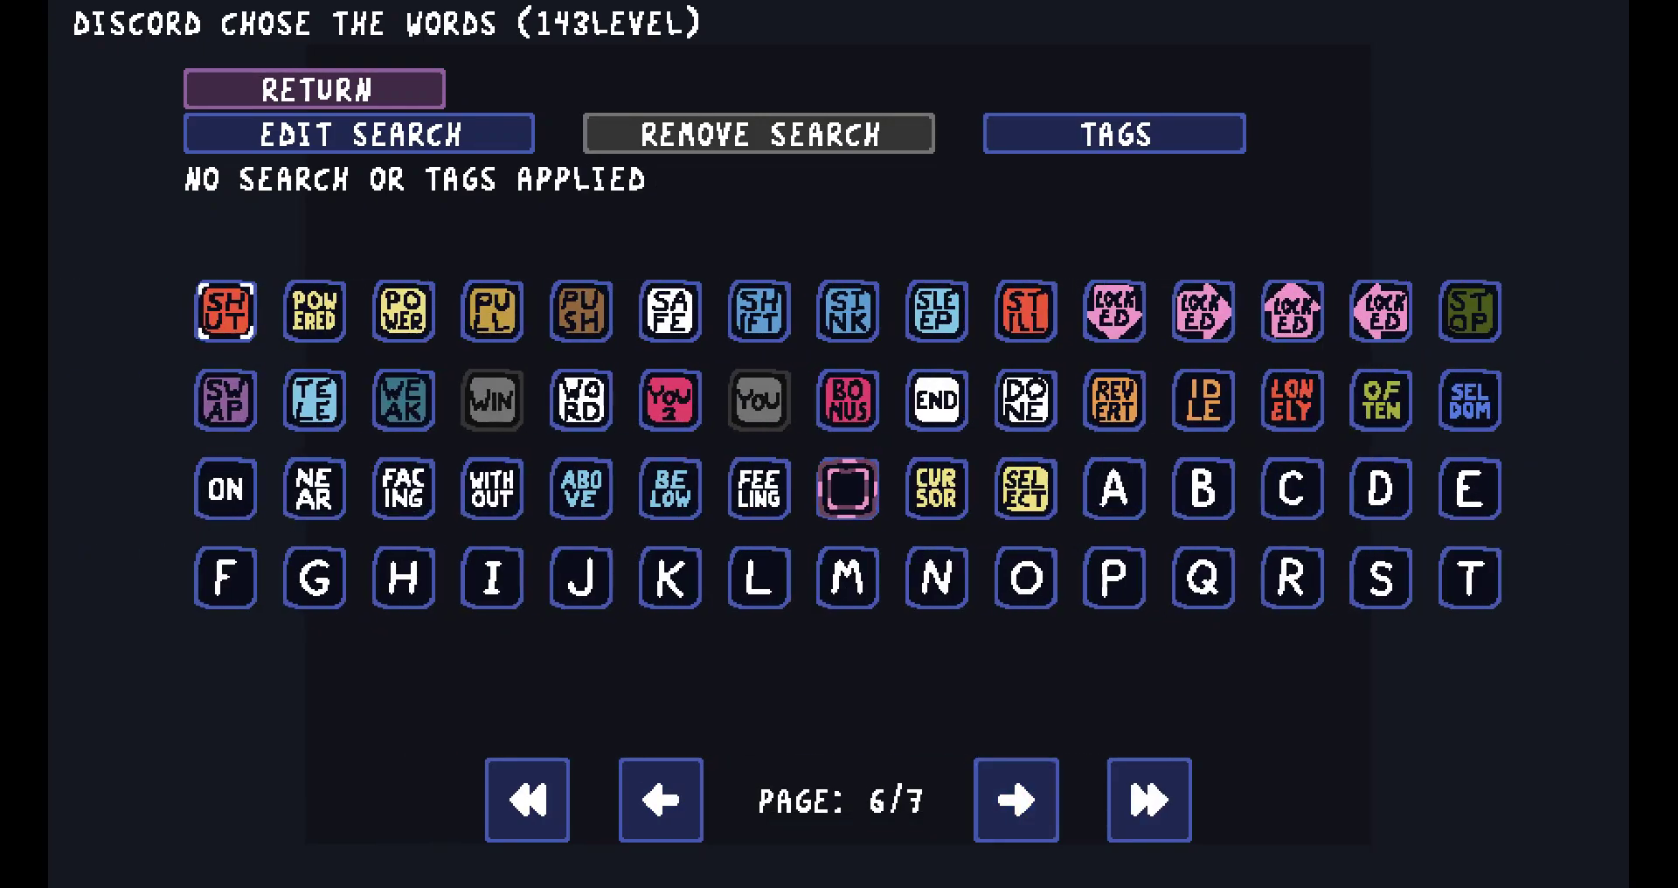
left_click(660, 799)
left_click(1015, 800)
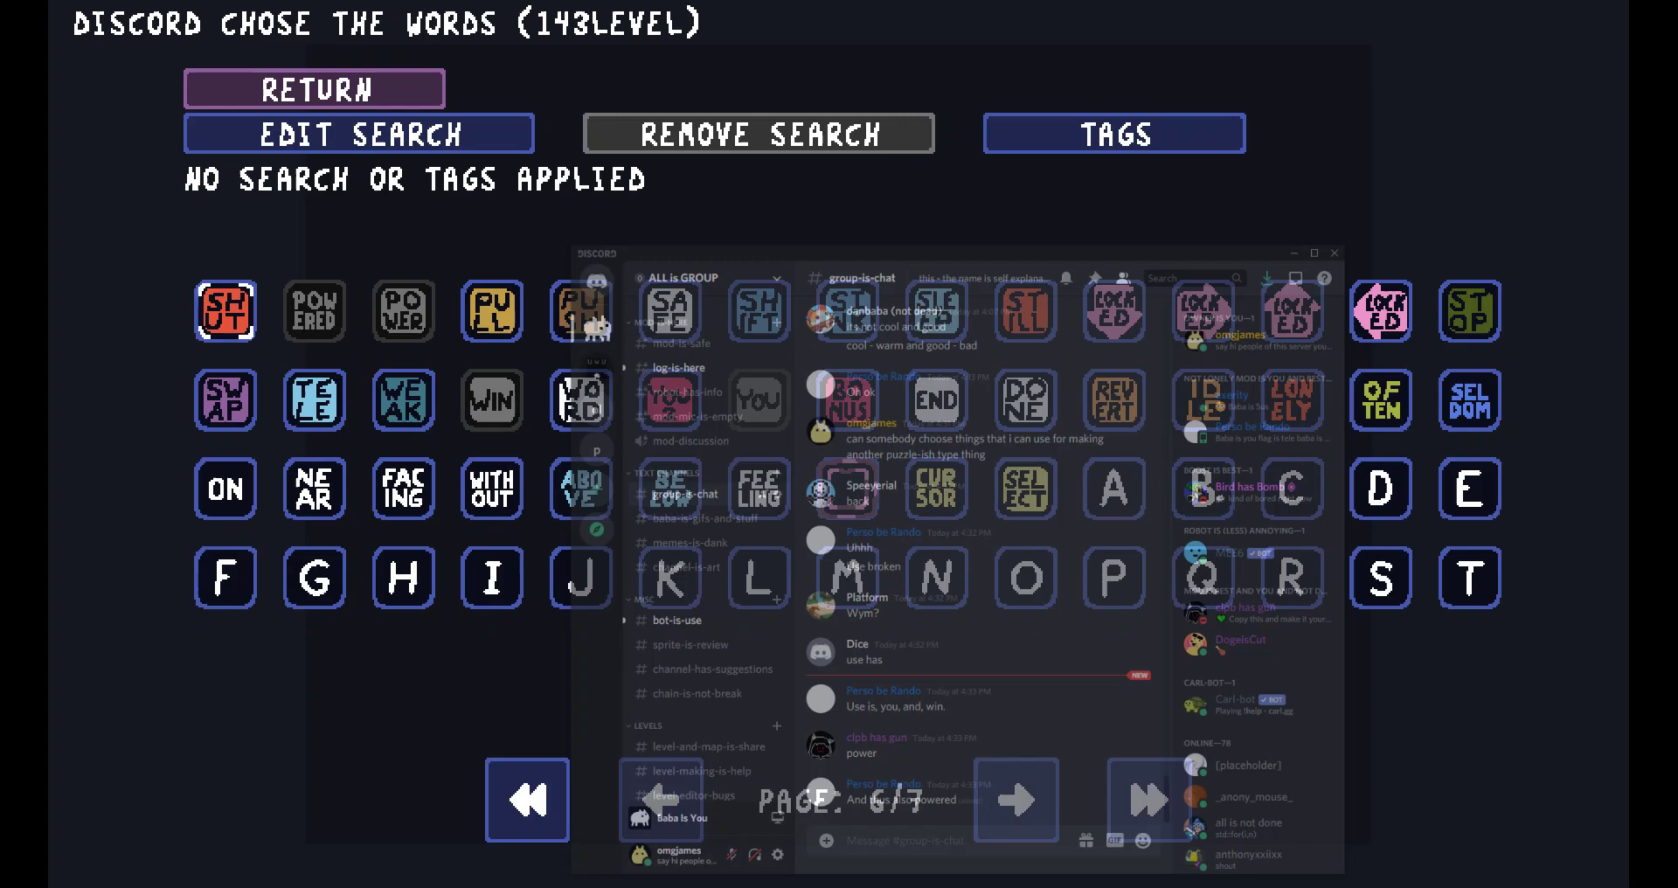
left_click(661, 800)
left_click(661, 800)
left_click(661, 800)
left_click(661, 800)
left_click(661, 800)
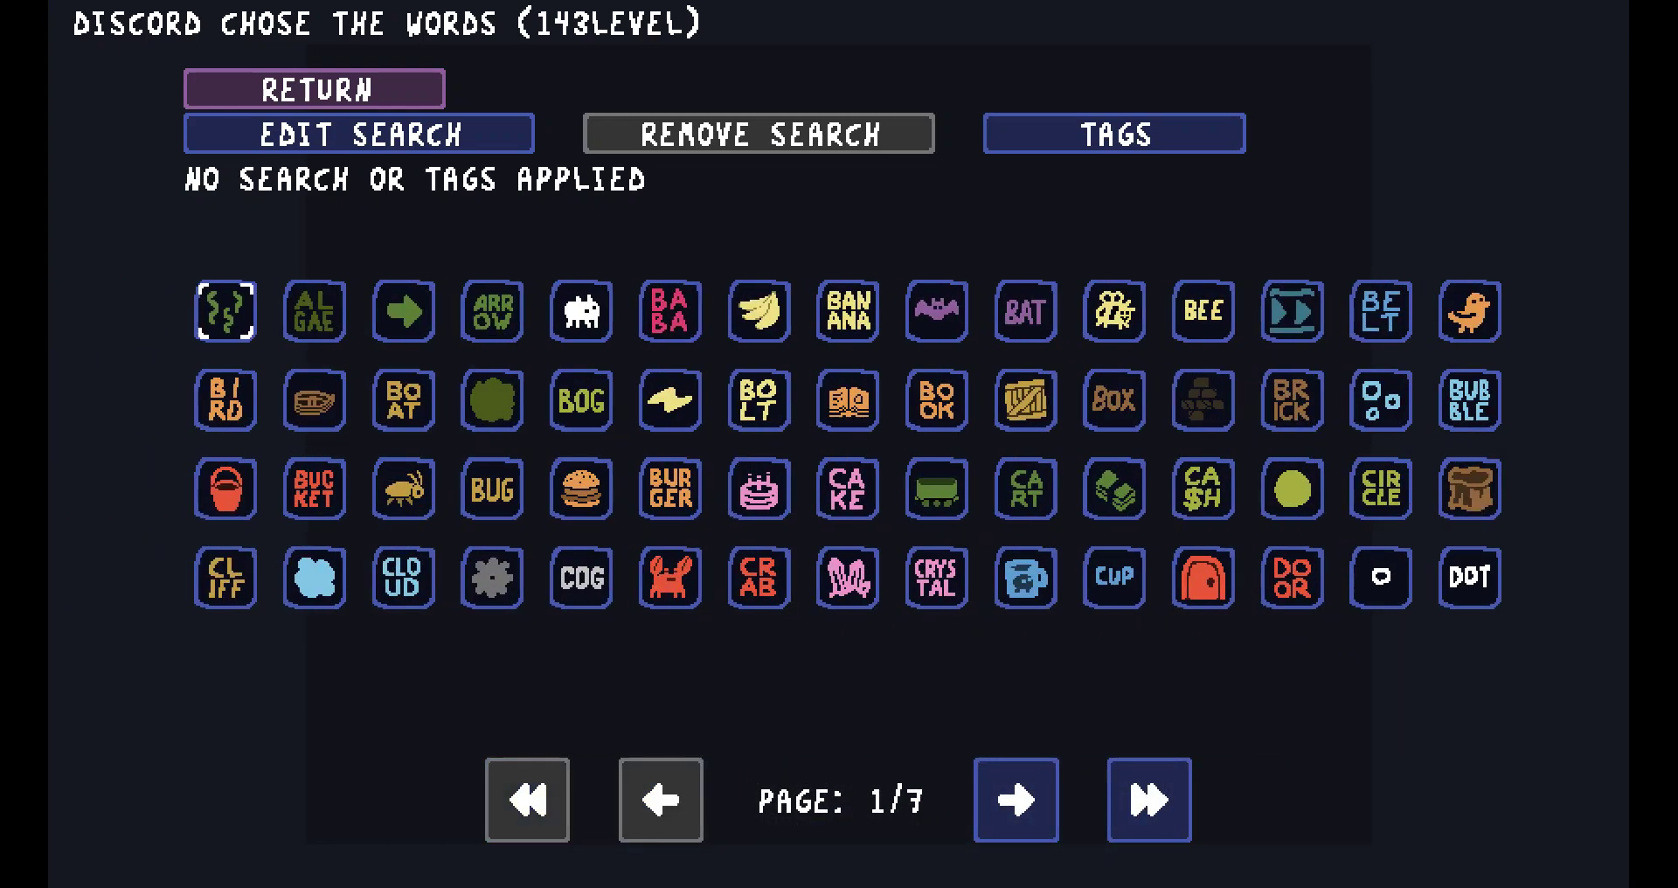
left_click(1015, 799)
left_click(1016, 800)
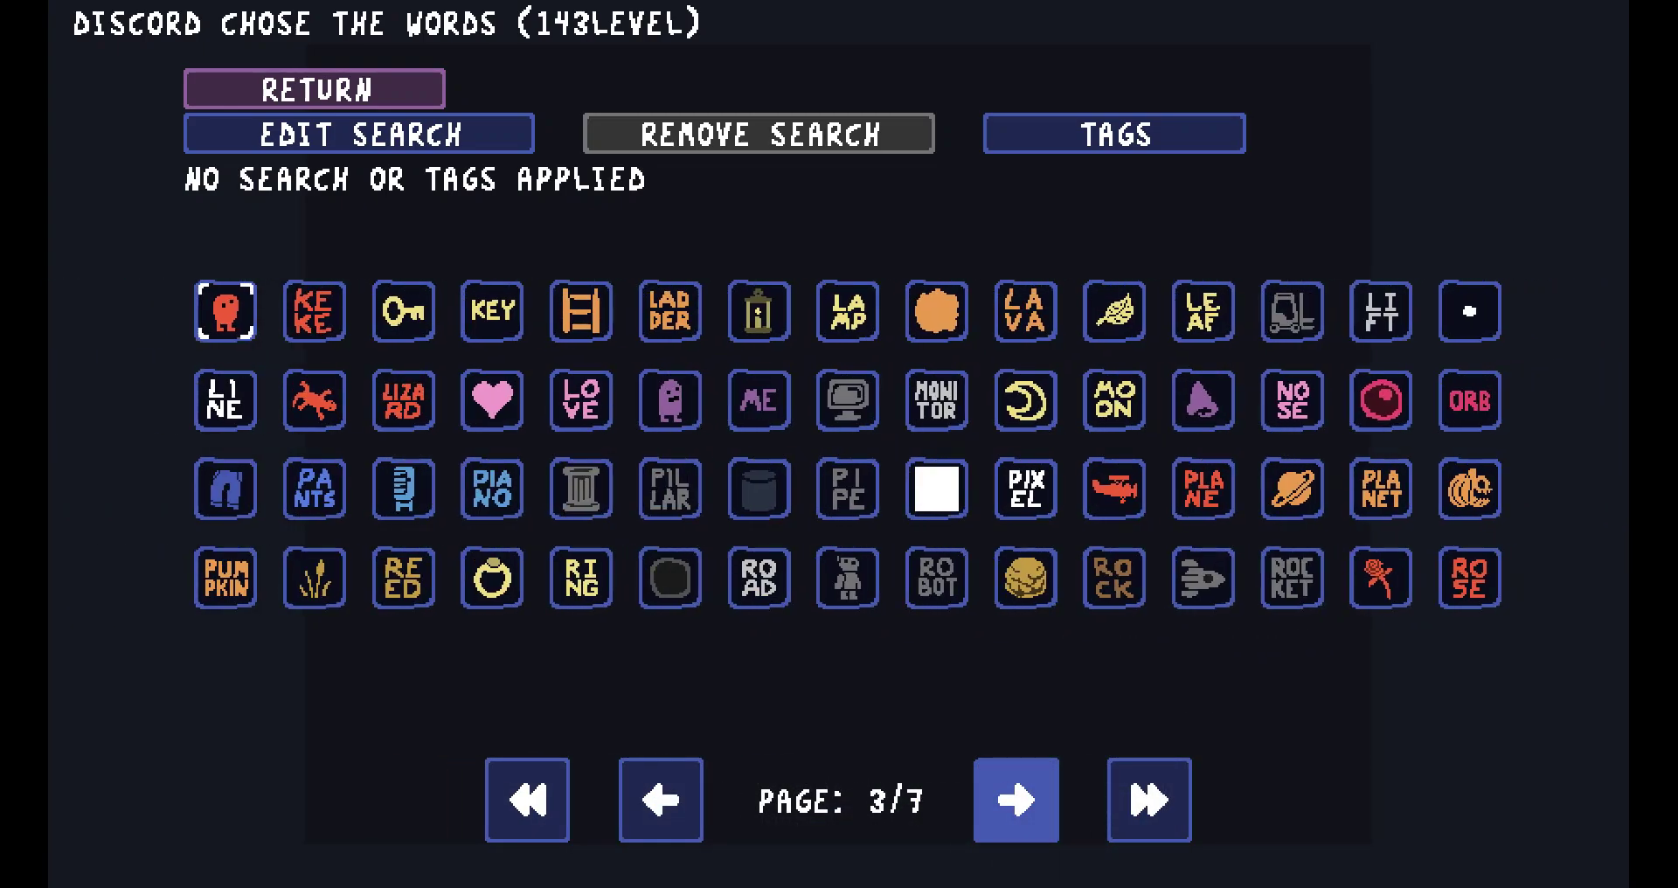
left_click(661, 800)
left_click(661, 800)
left_click(1016, 800)
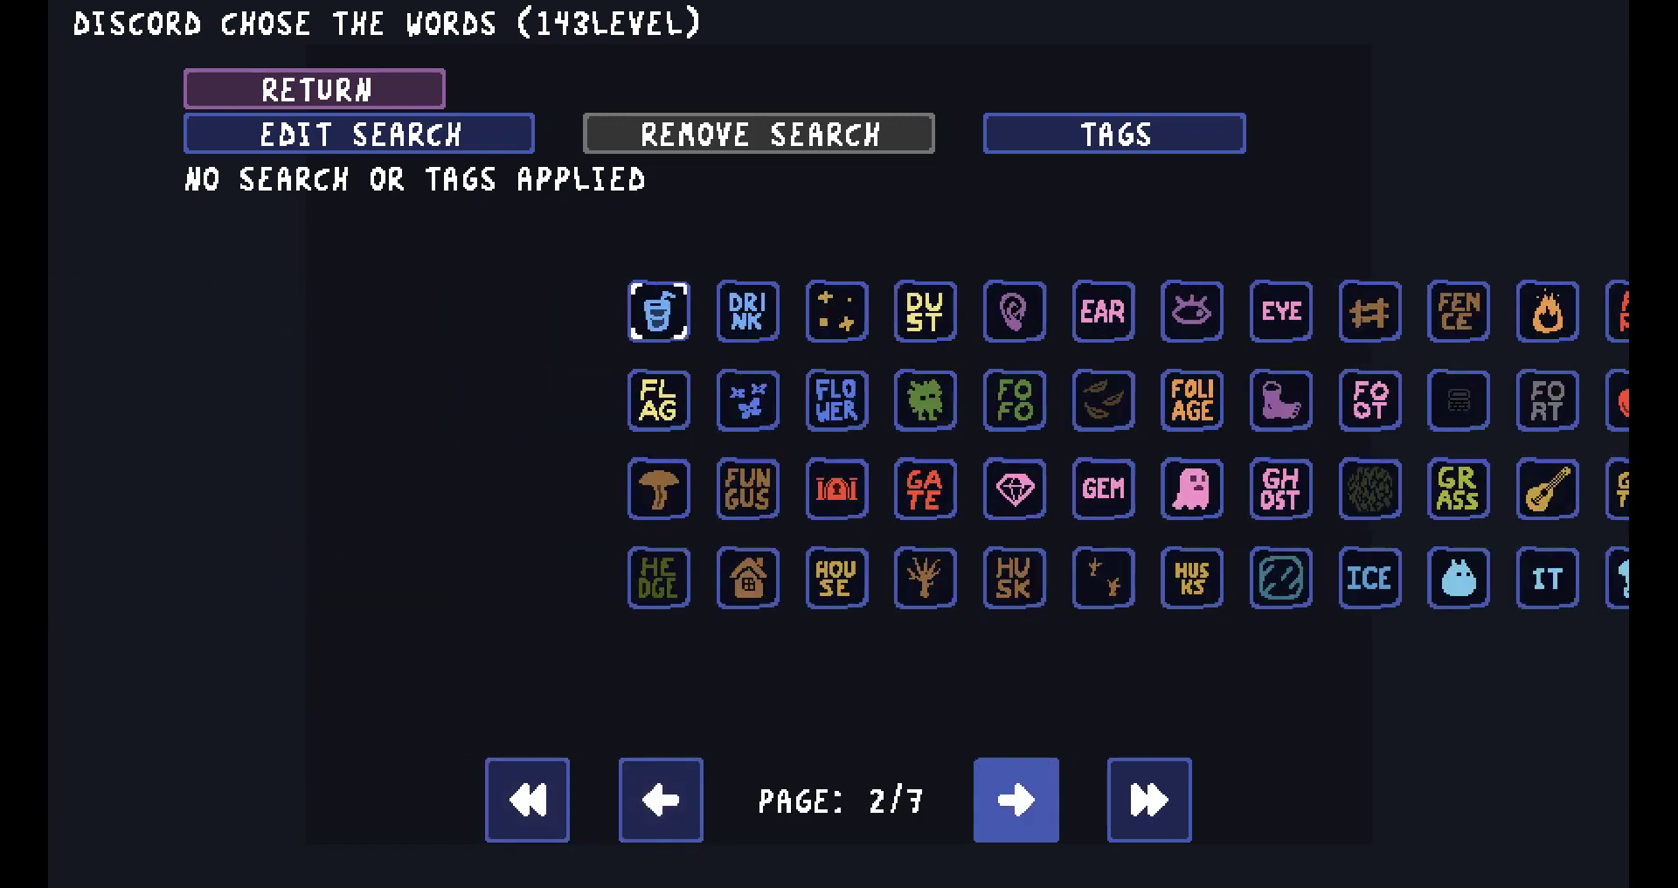
left_click(1015, 800)
left_click(1016, 800)
left_click(1016, 799)
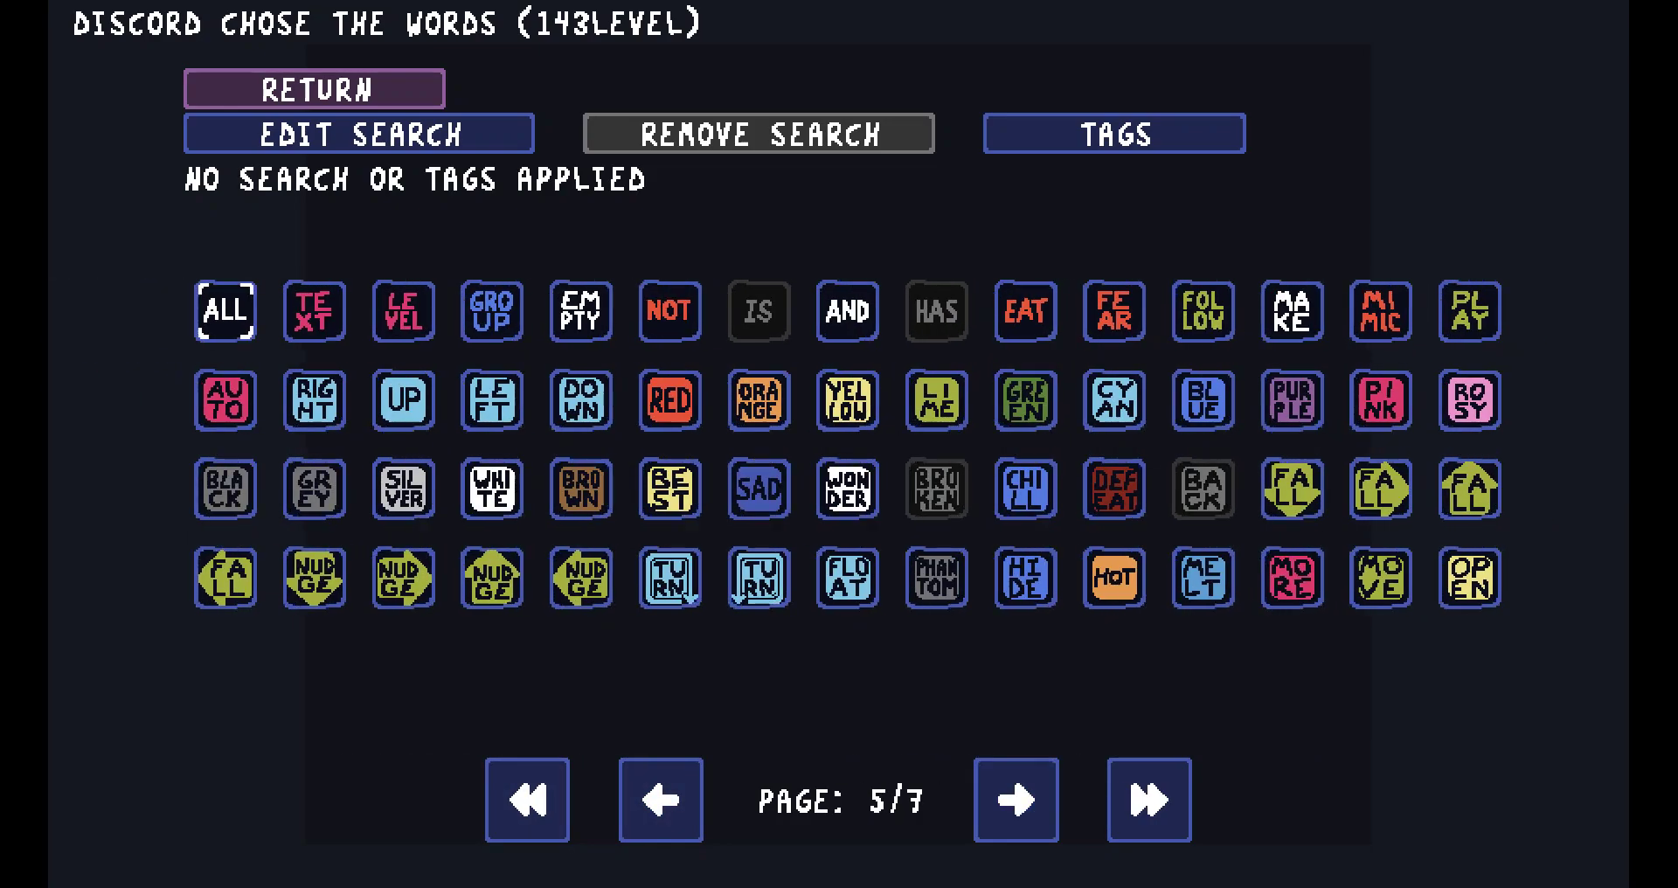
key("Escape")
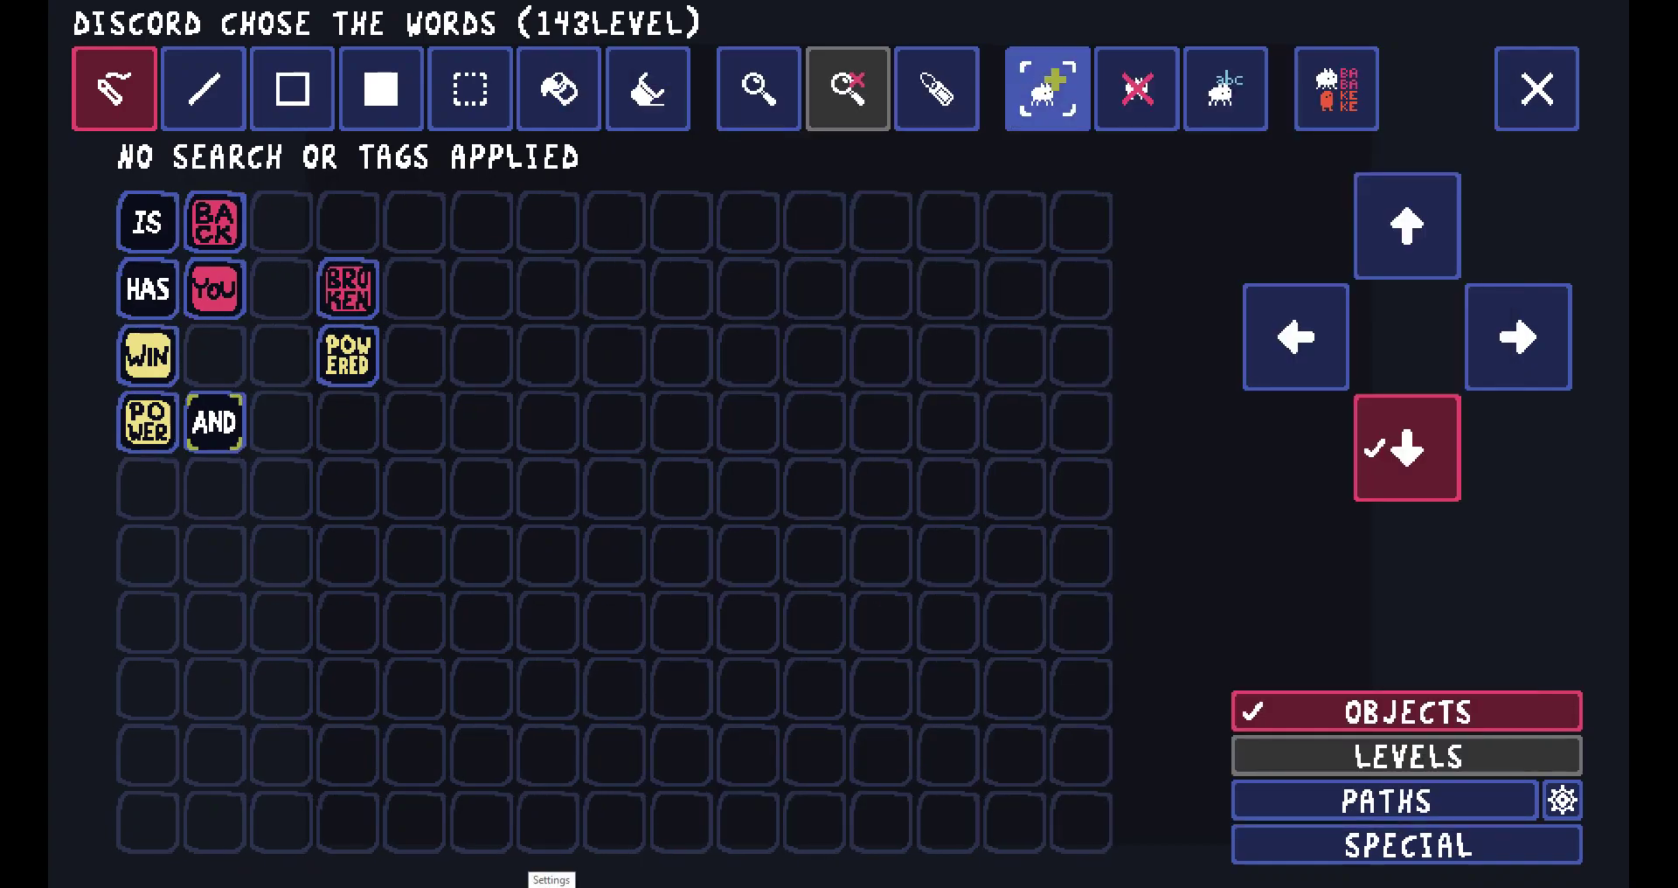
Add FEAR, MIMIC and GROUP from the word browser, checking Discord between picks.
left_click(1046, 82)
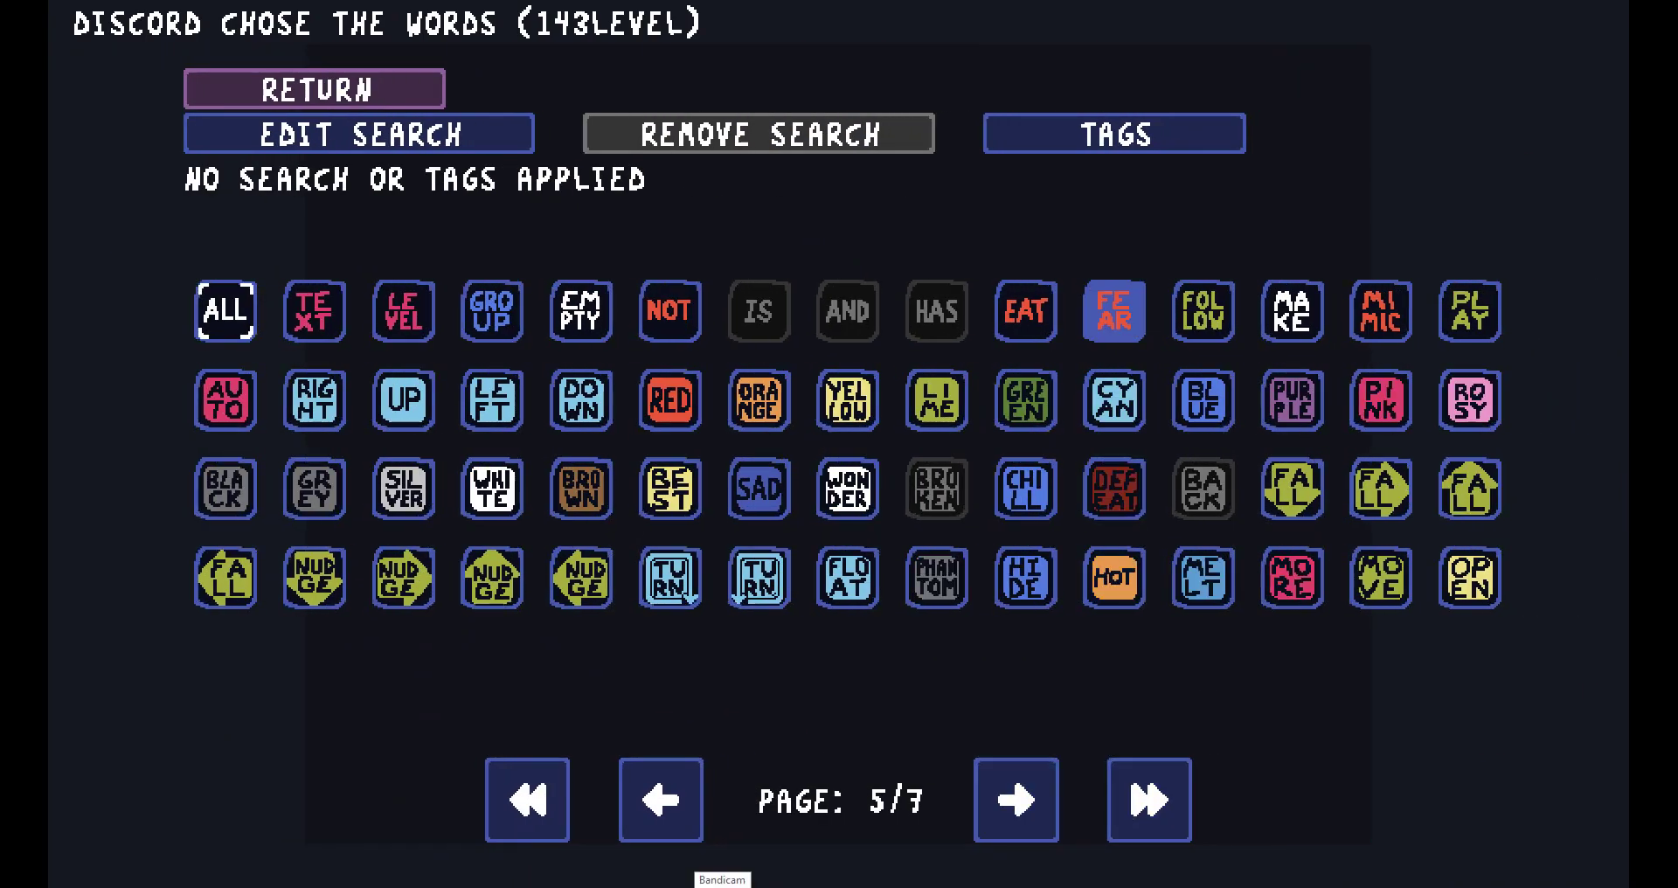
left_click(1115, 310)
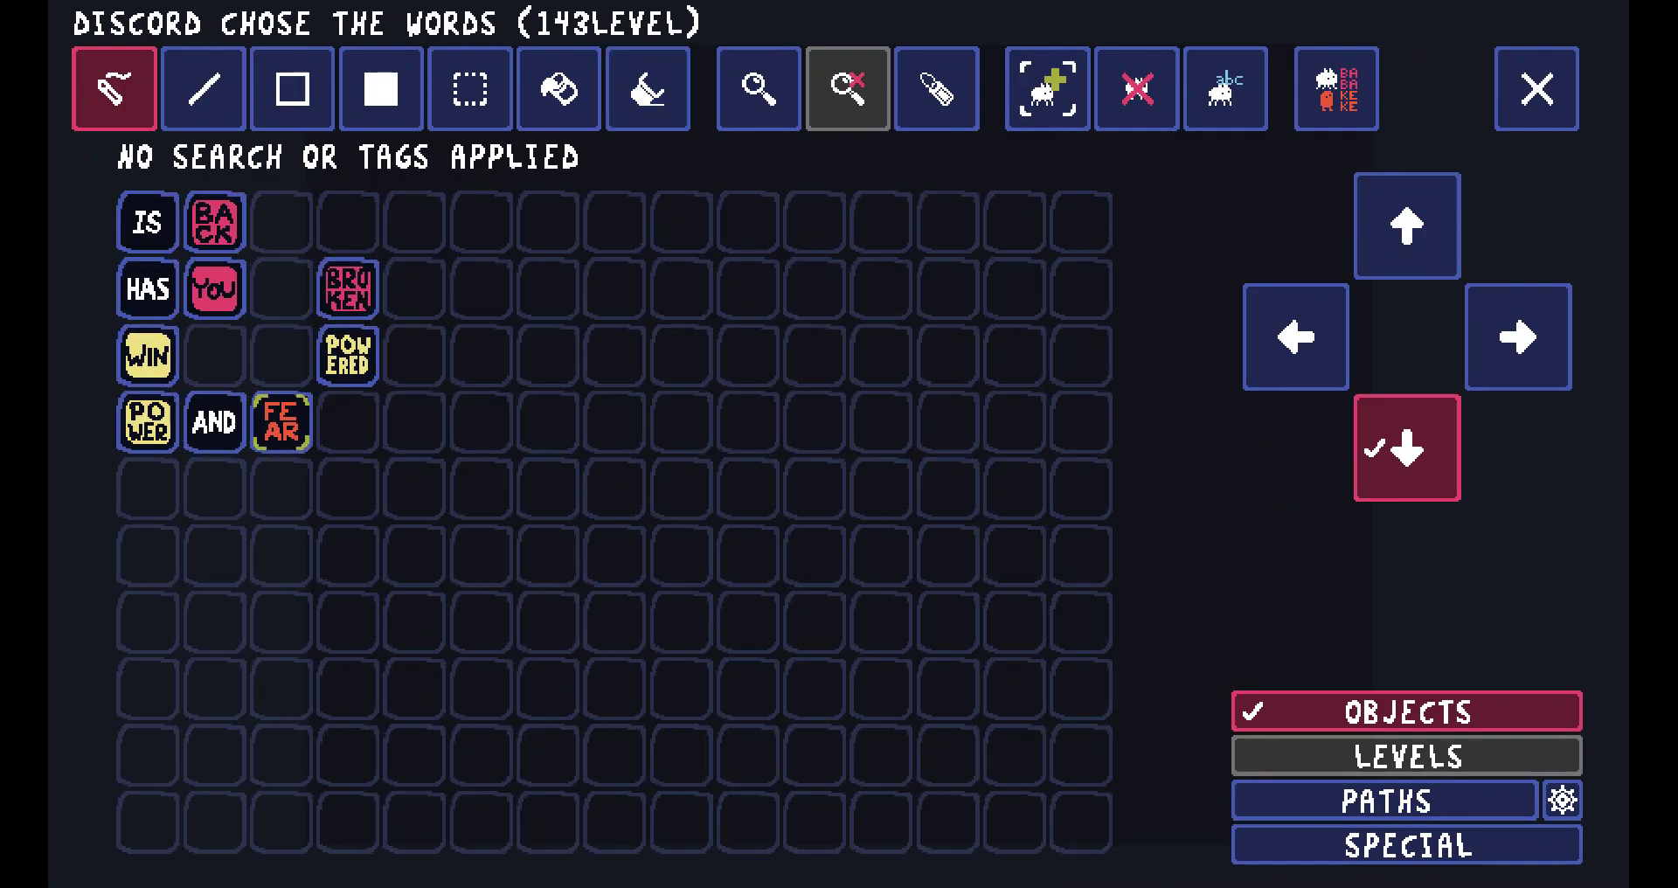
key("alt+Tab")
key("alt+Tab")
key("Return")
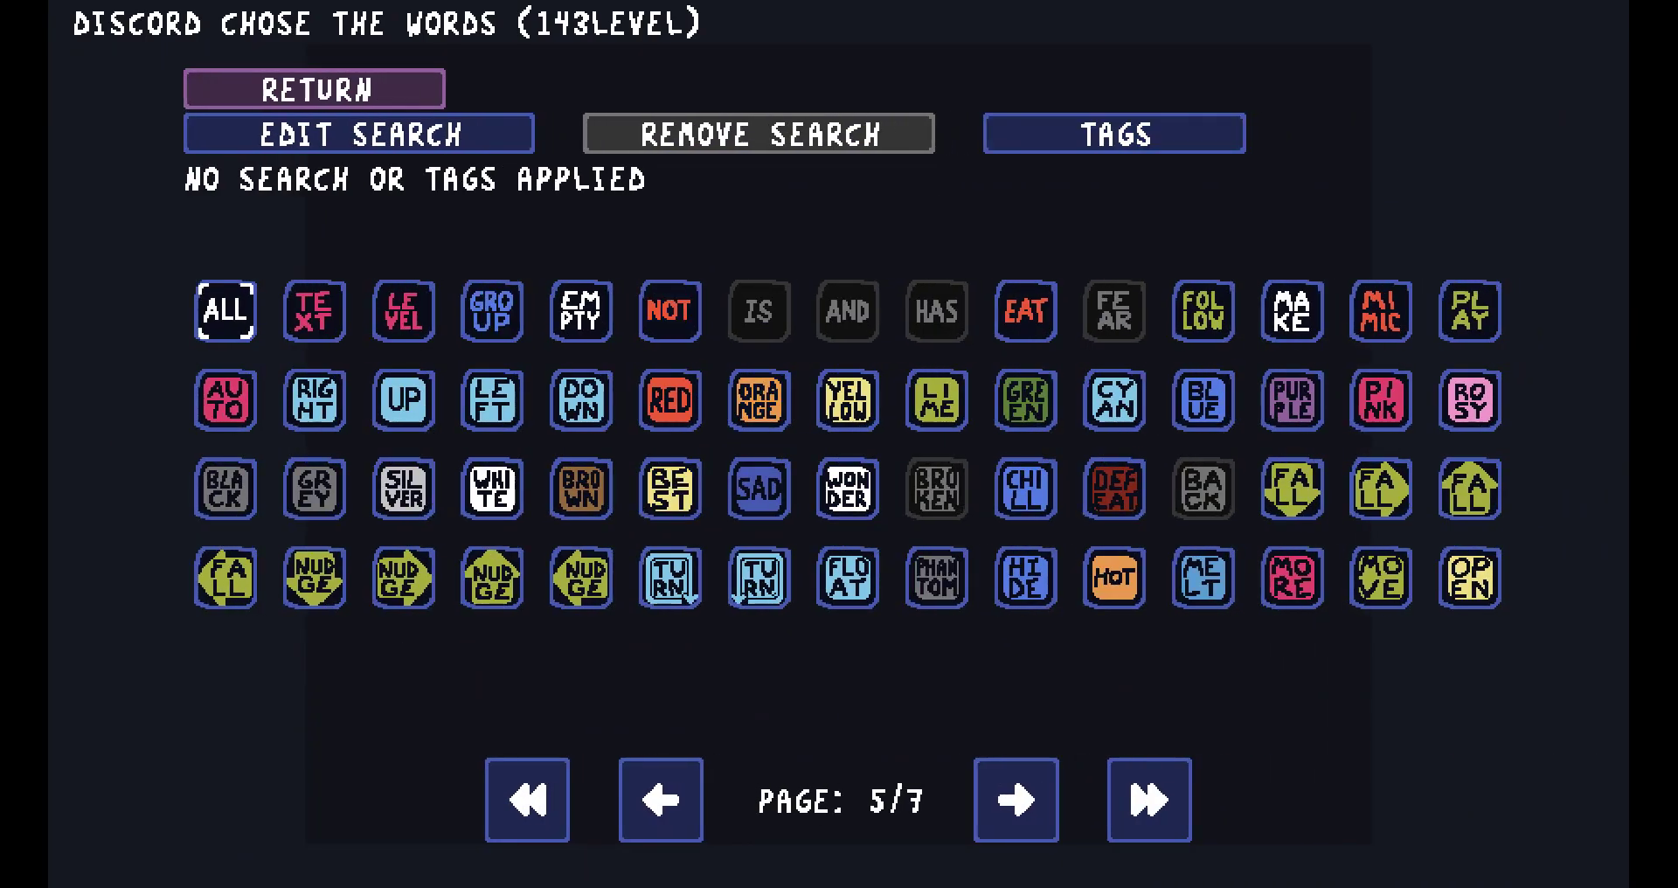
left_click(1380, 311)
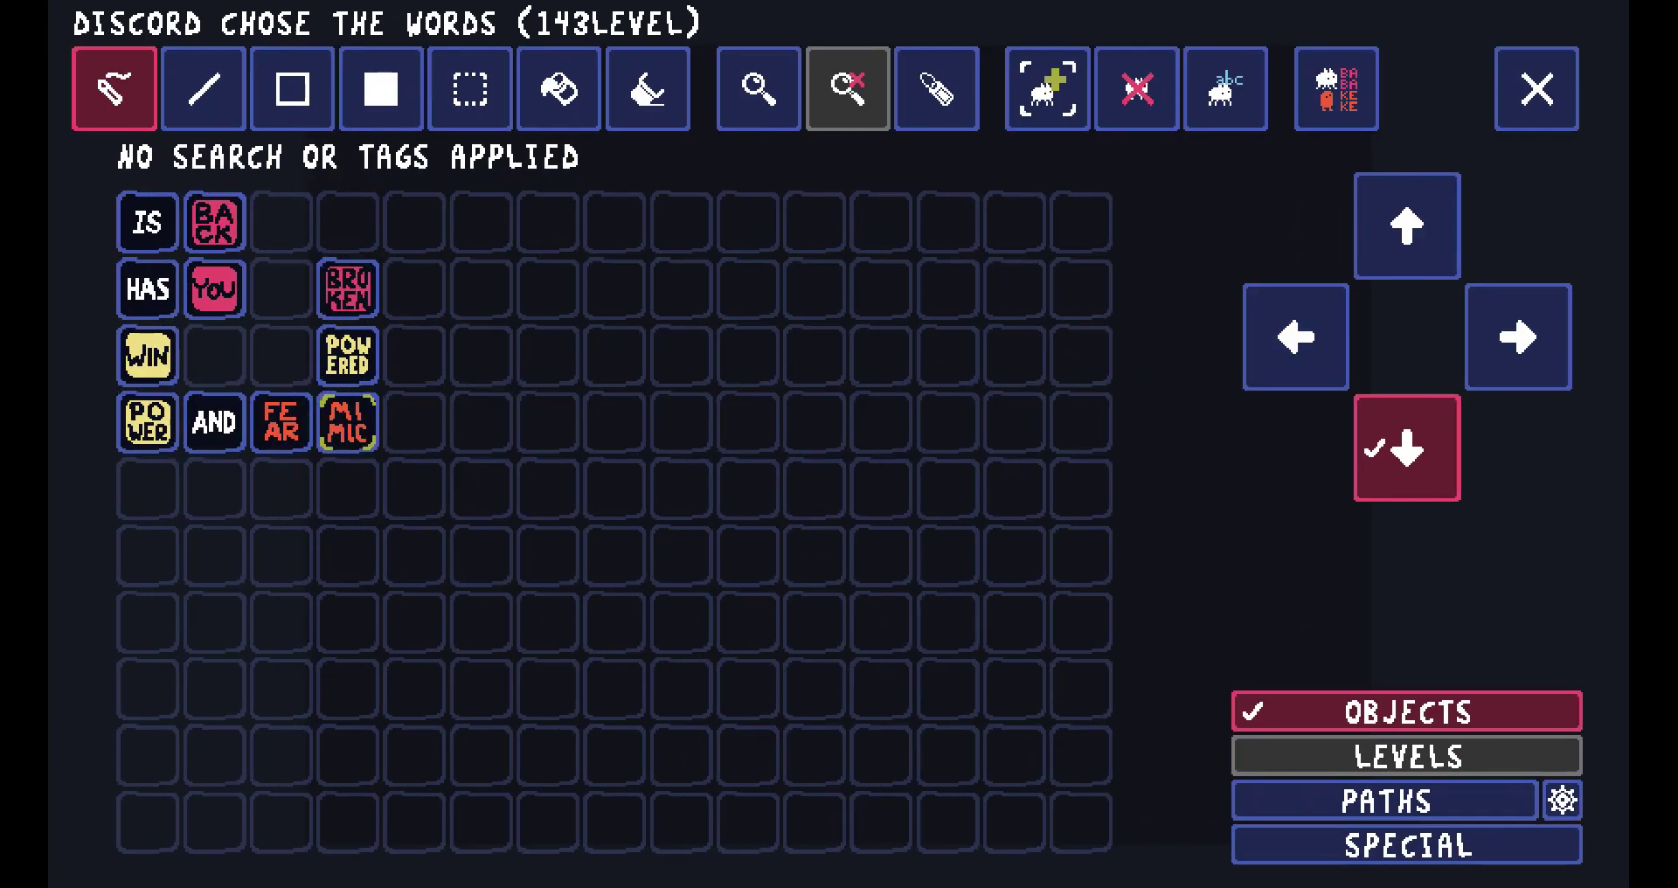
key("alt+Tab")
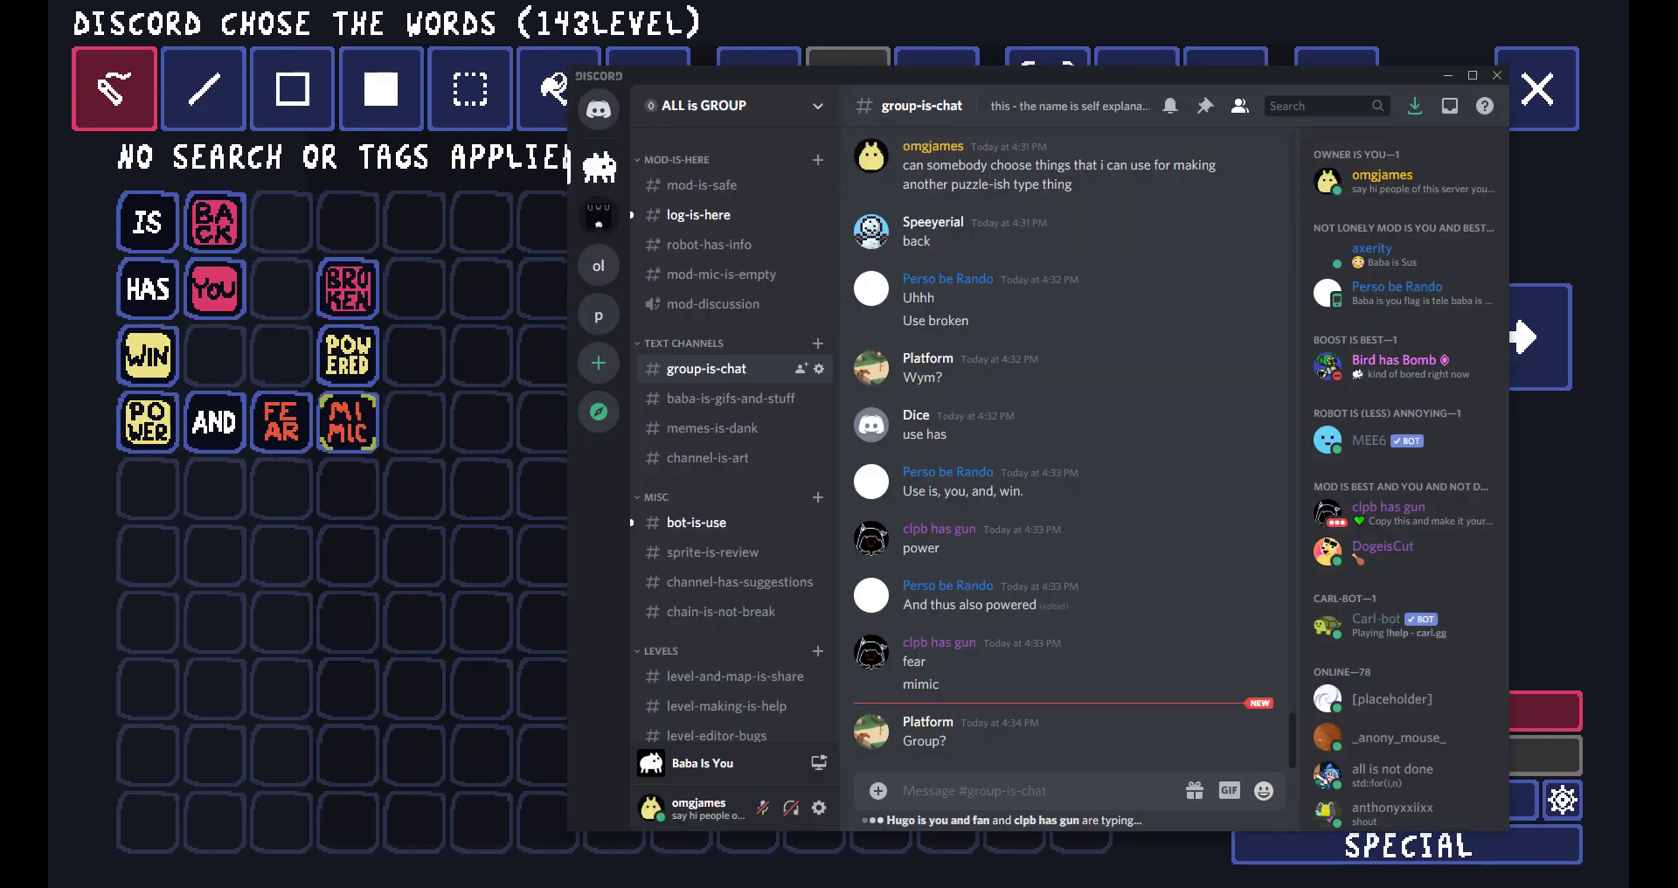
key("alt+Tab")
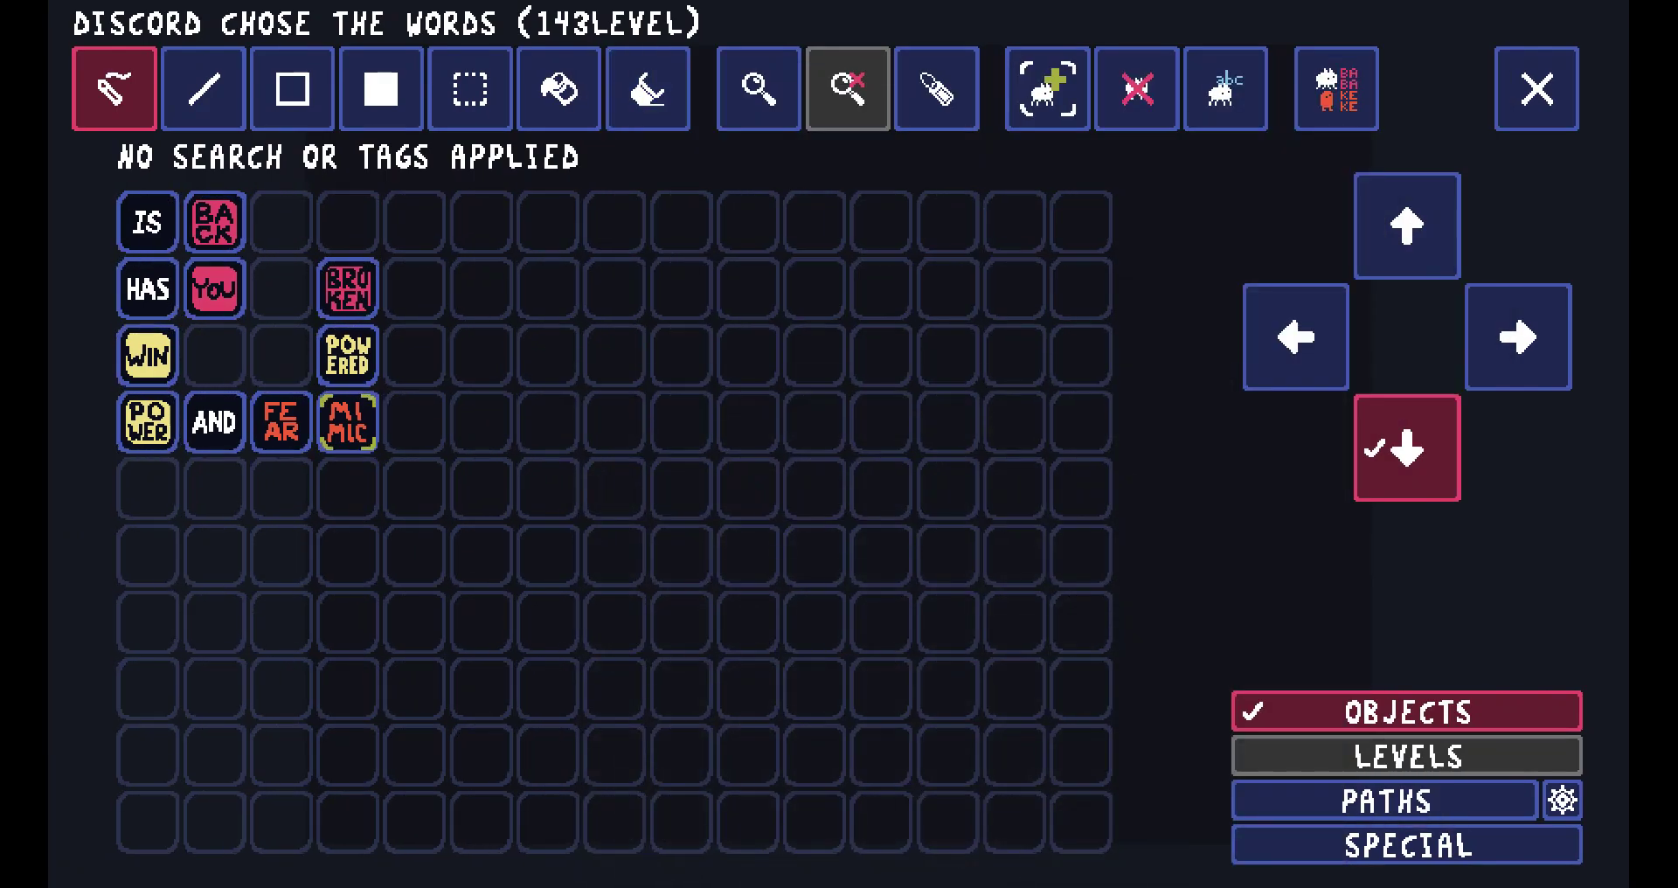
key("Return")
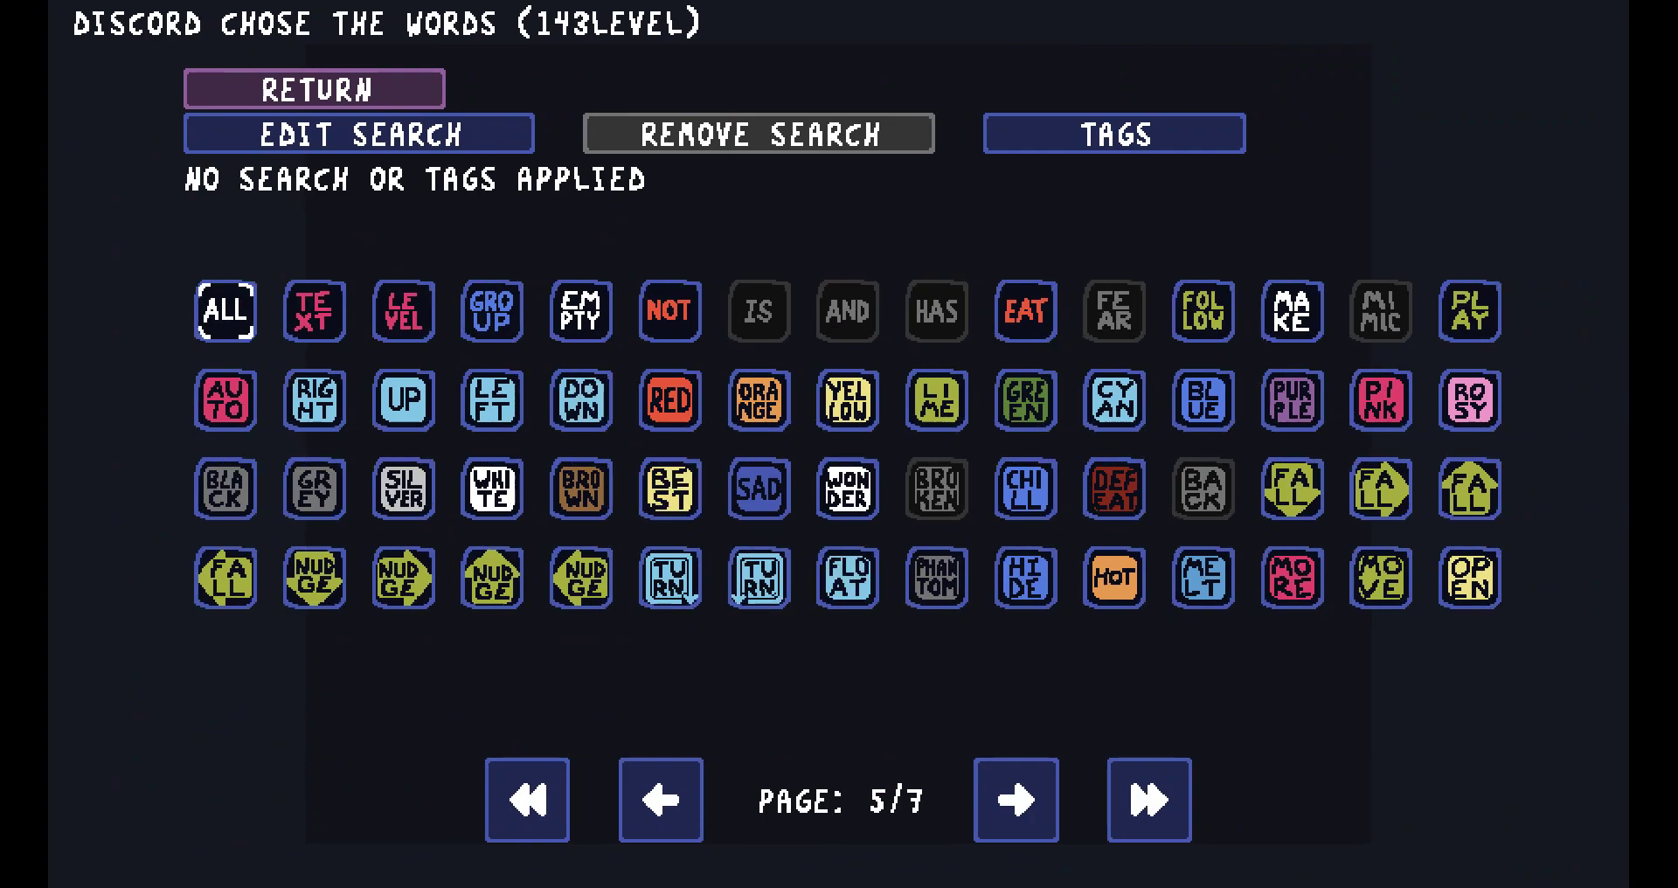
key("Escape")
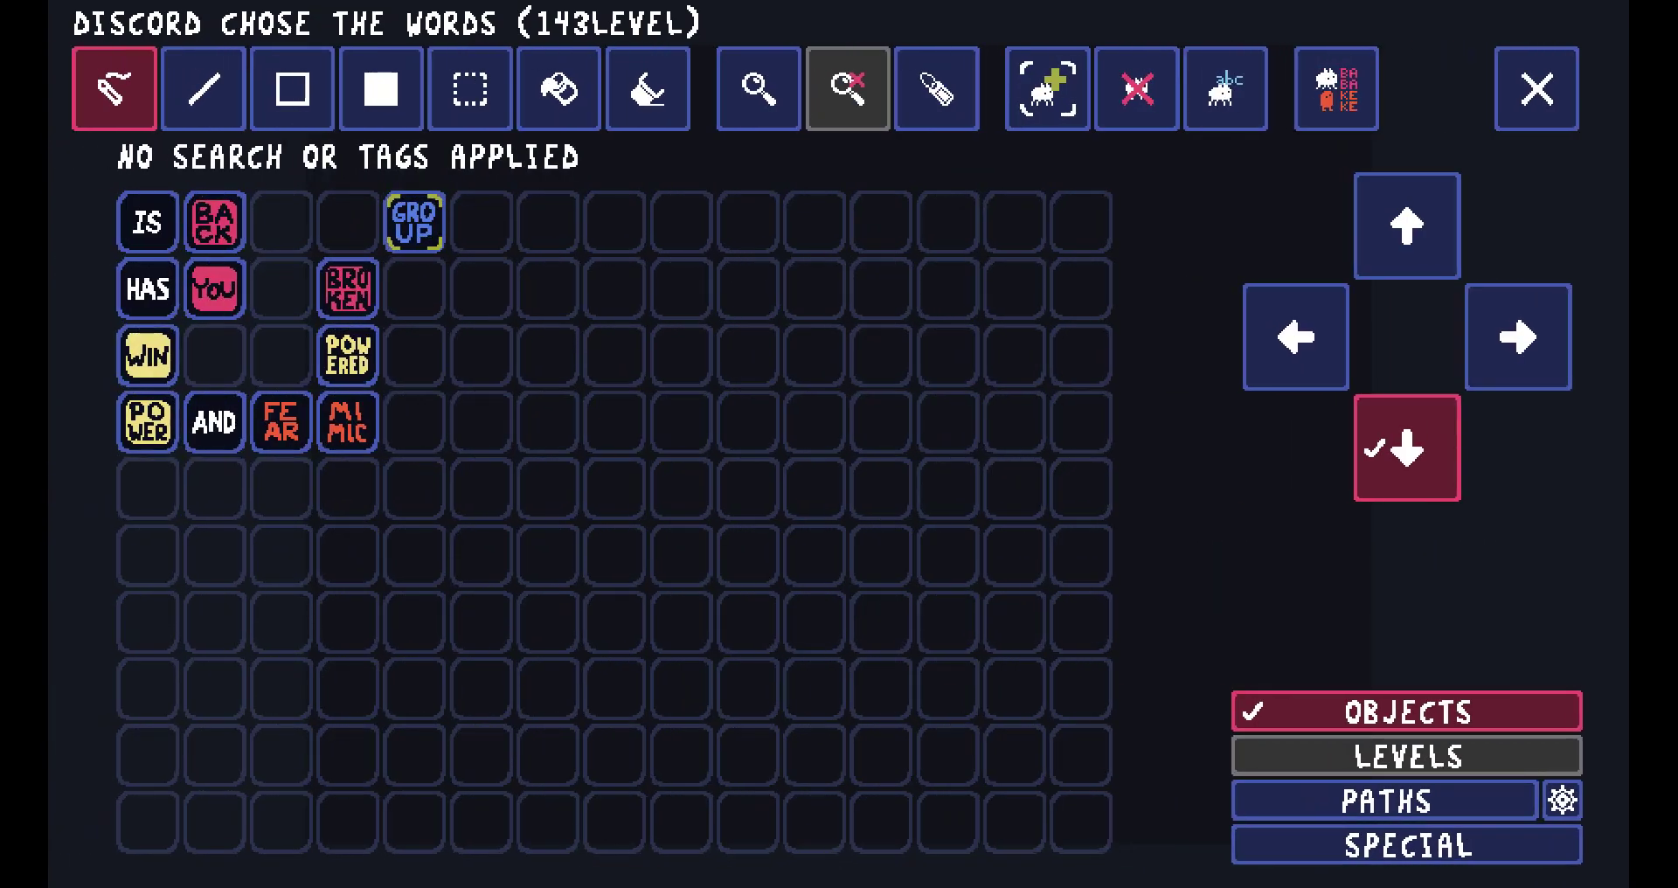
Select HAS in the palette and add BABA from the first word page.
left_click(148, 289)
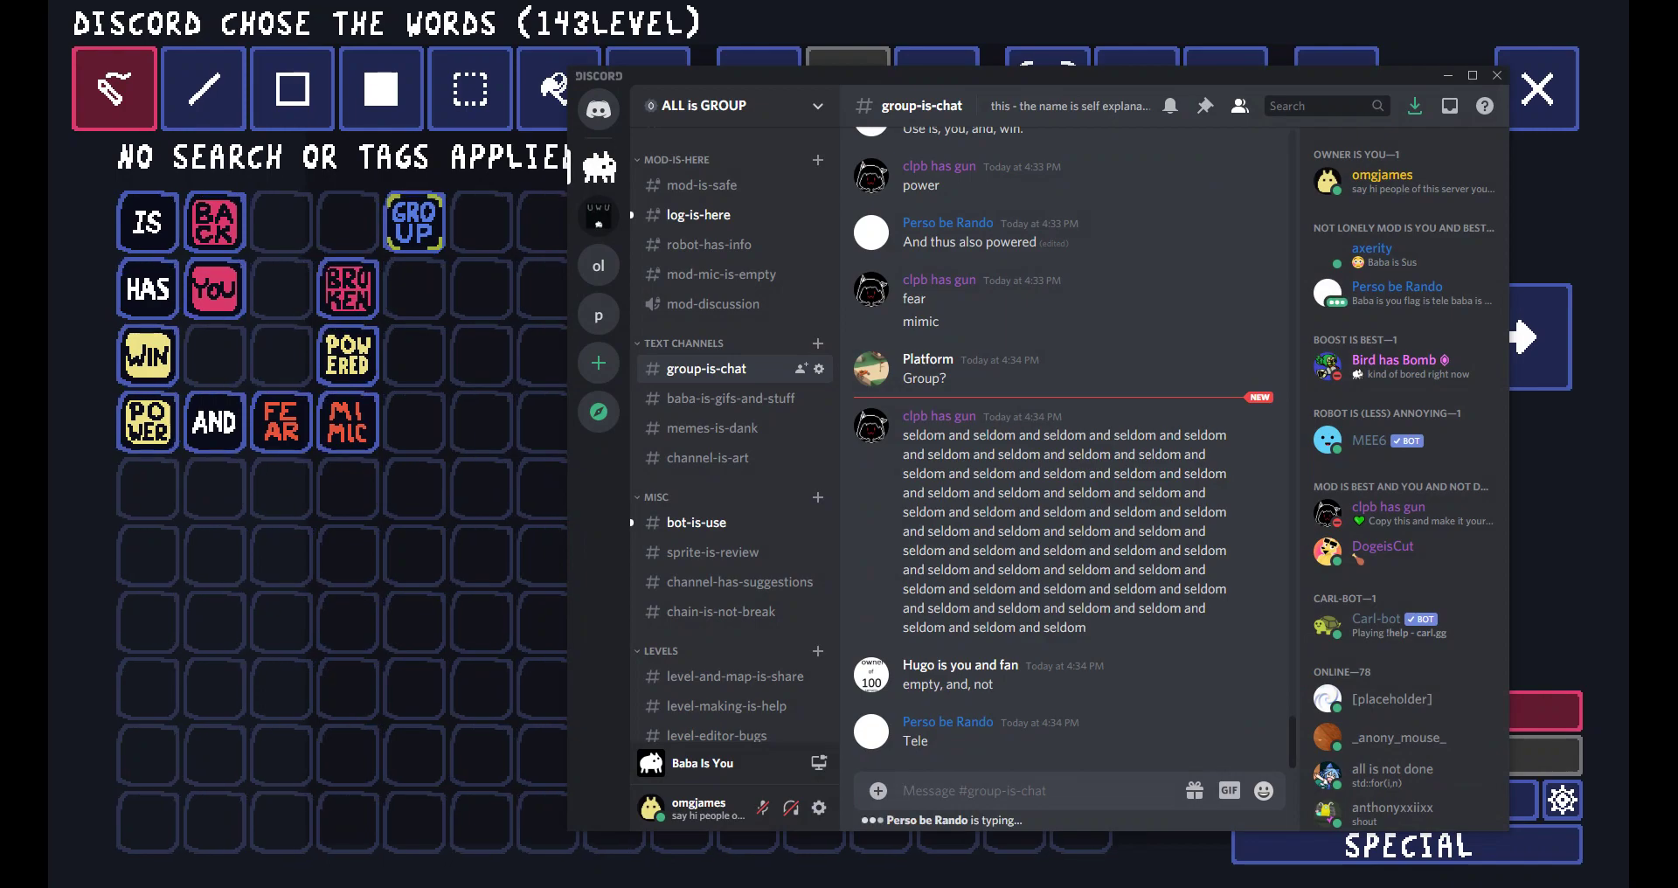
scroll(1404, 585, "down", 1)
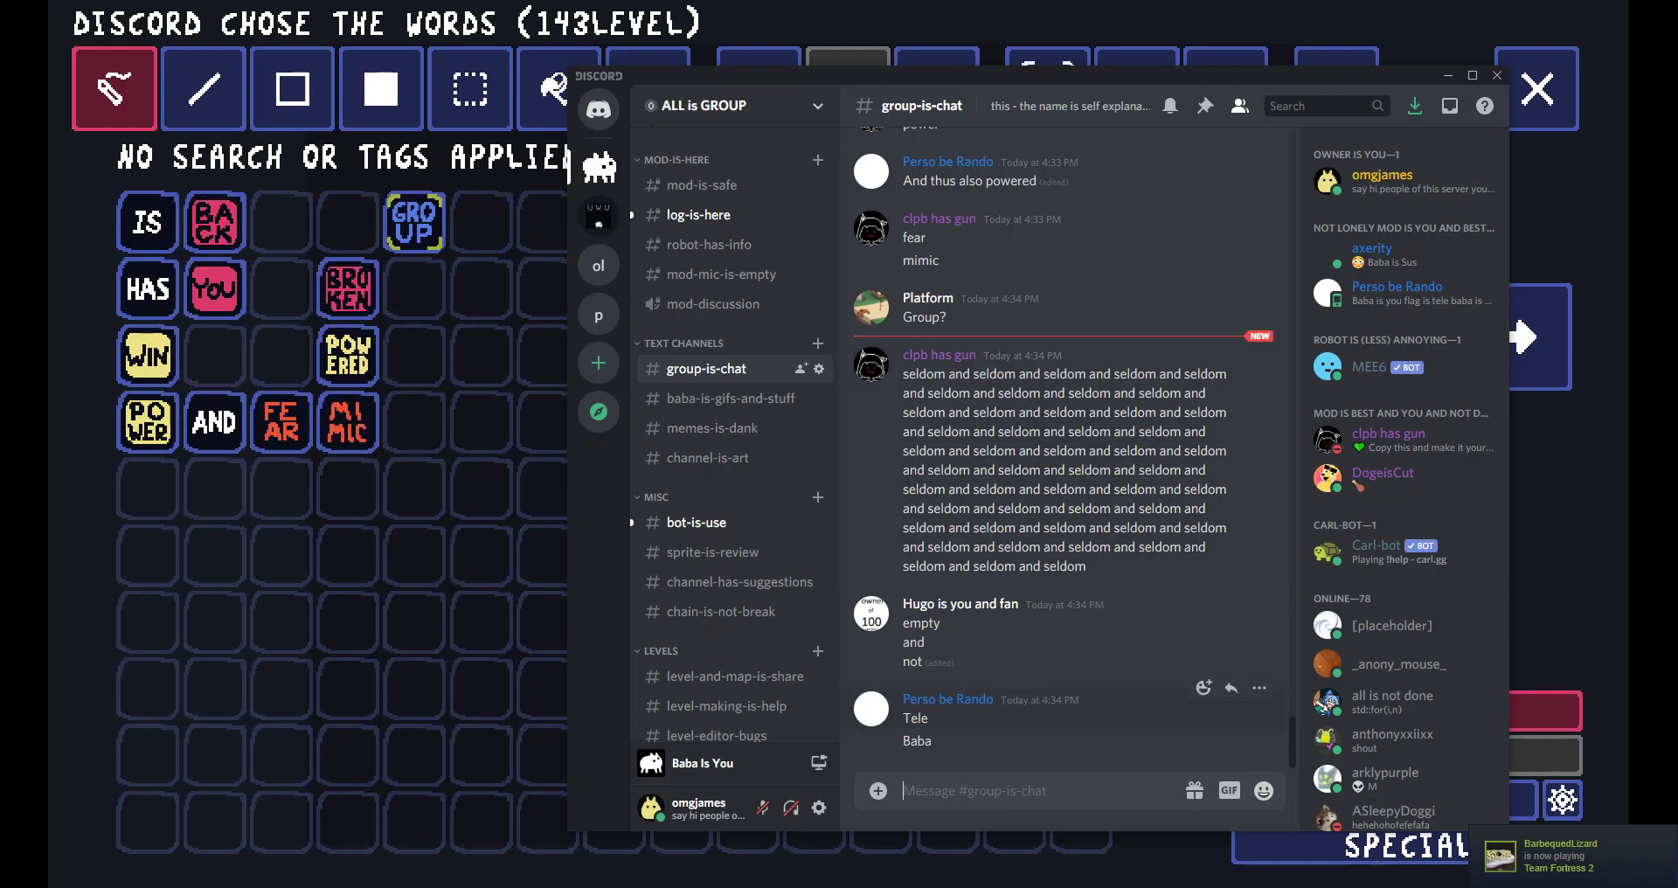
key("alt+Tab")
key("Return")
key("Left")
key("Left")
key("Left")
key("Right")
key("Right")
key("Right")
key("Return")
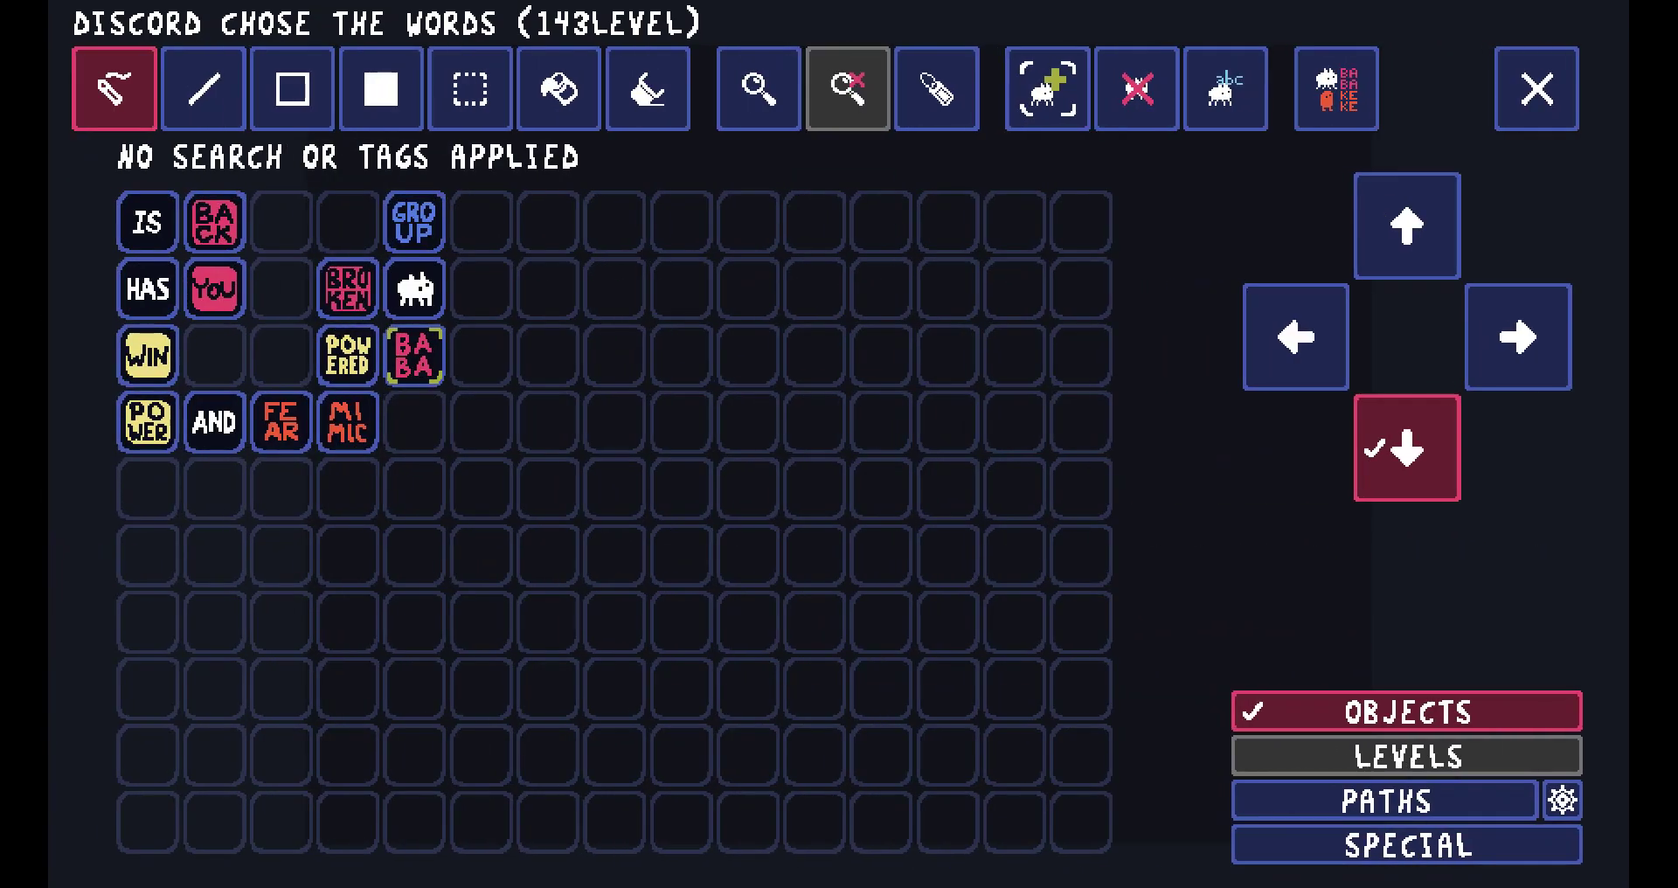
After checking Discord, add NOT and SELDOM from the property-word pages.
key("alt+Tab")
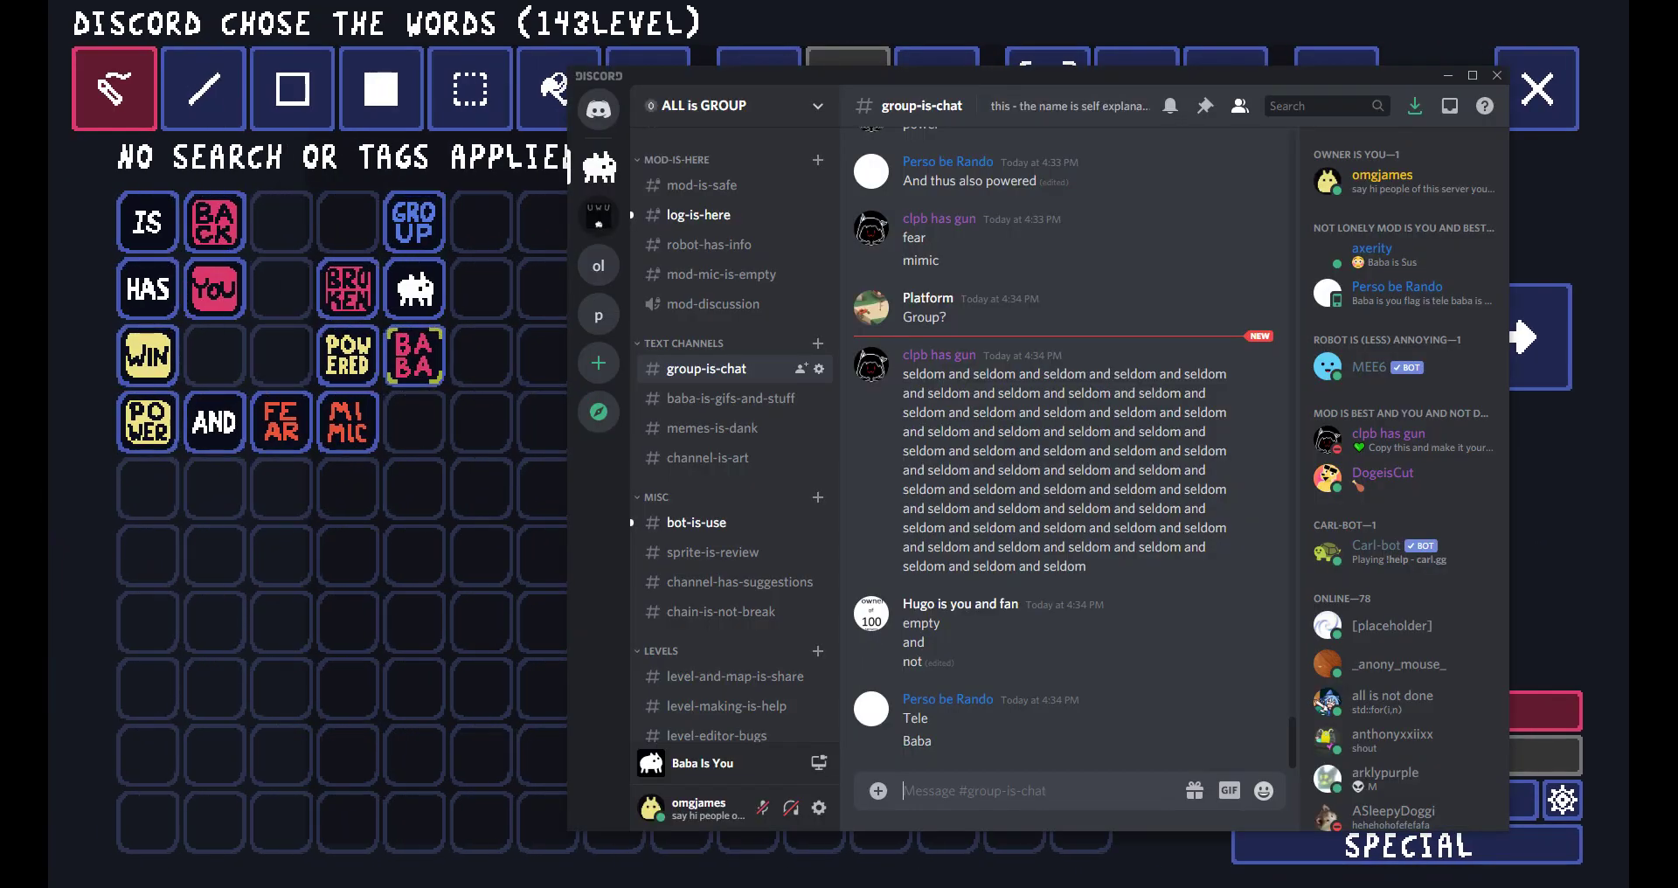
key("alt+Tab")
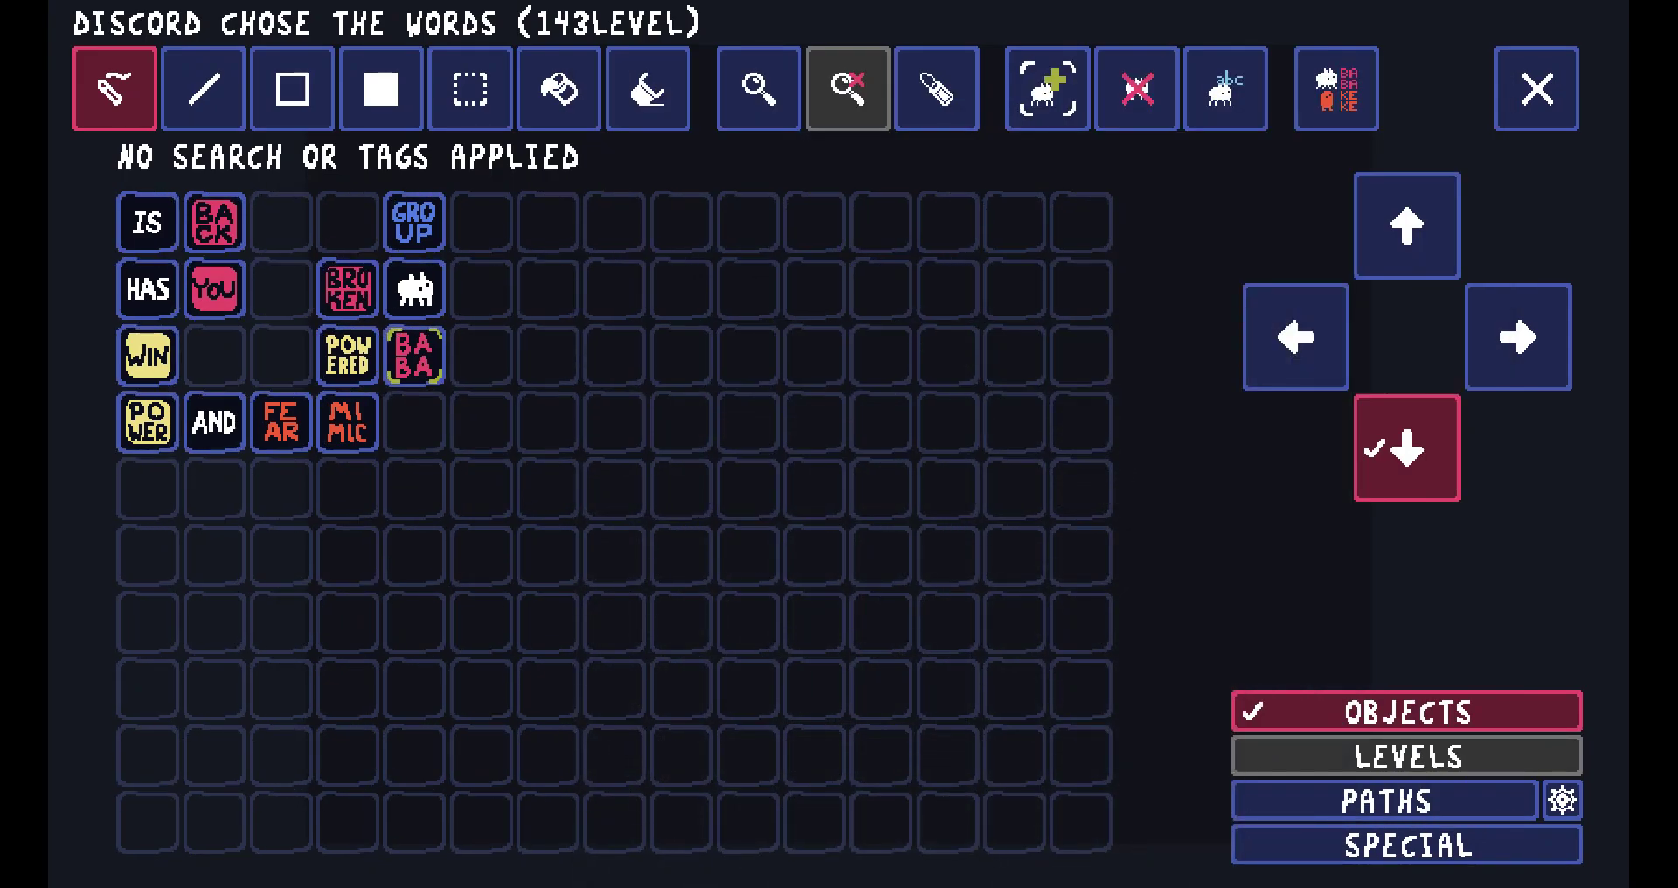
key("Return")
key("e")
key("e")
key("e")
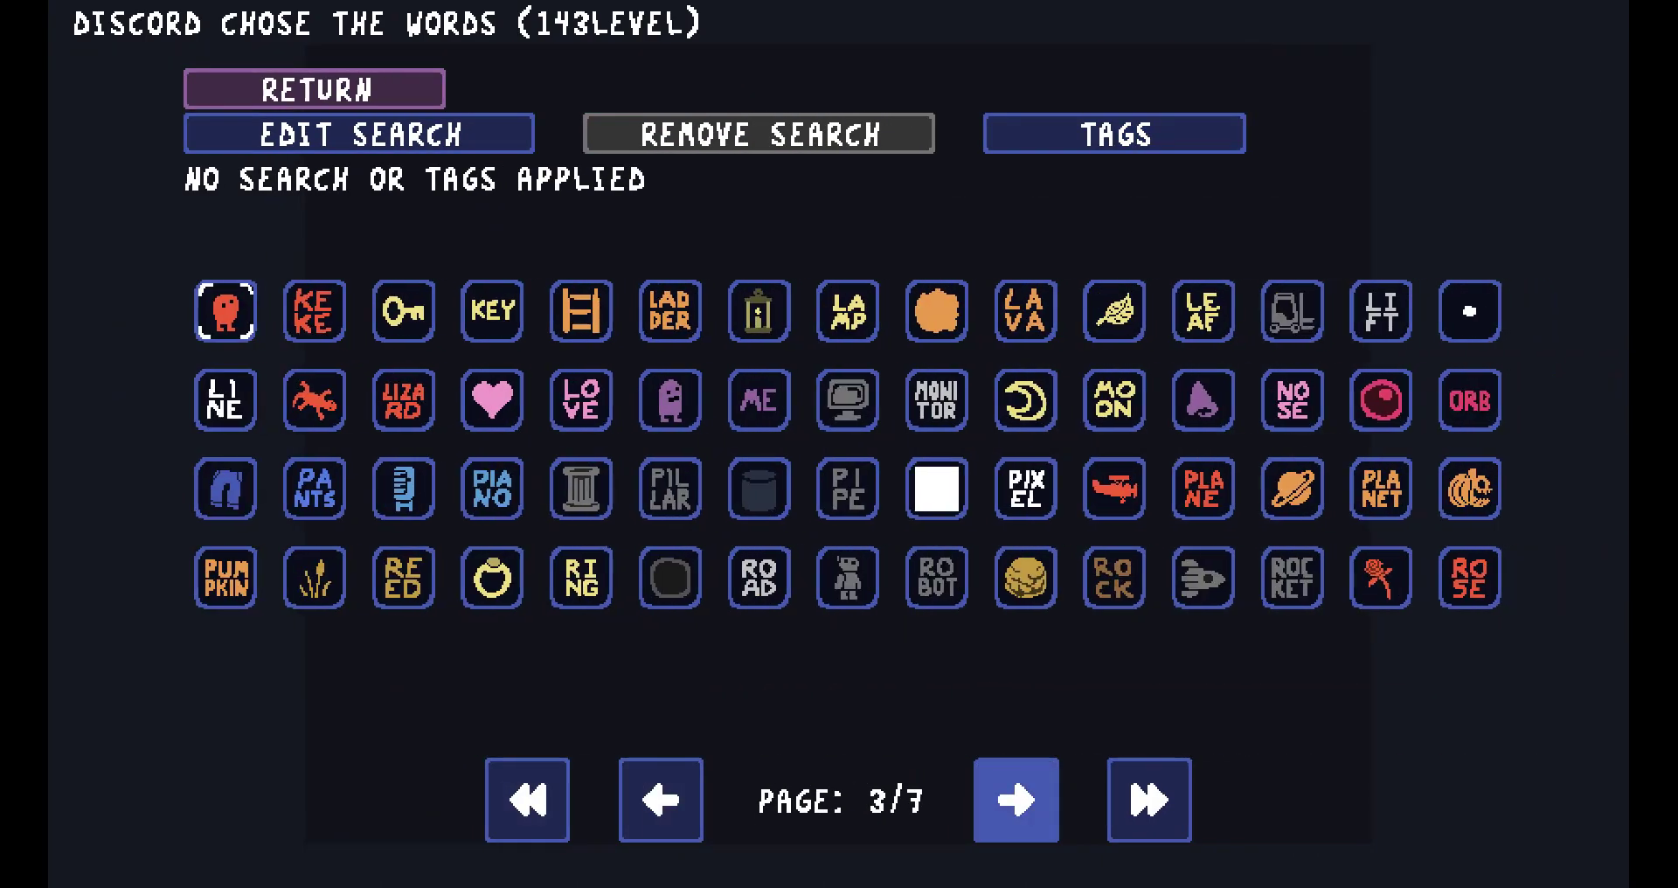
key("e")
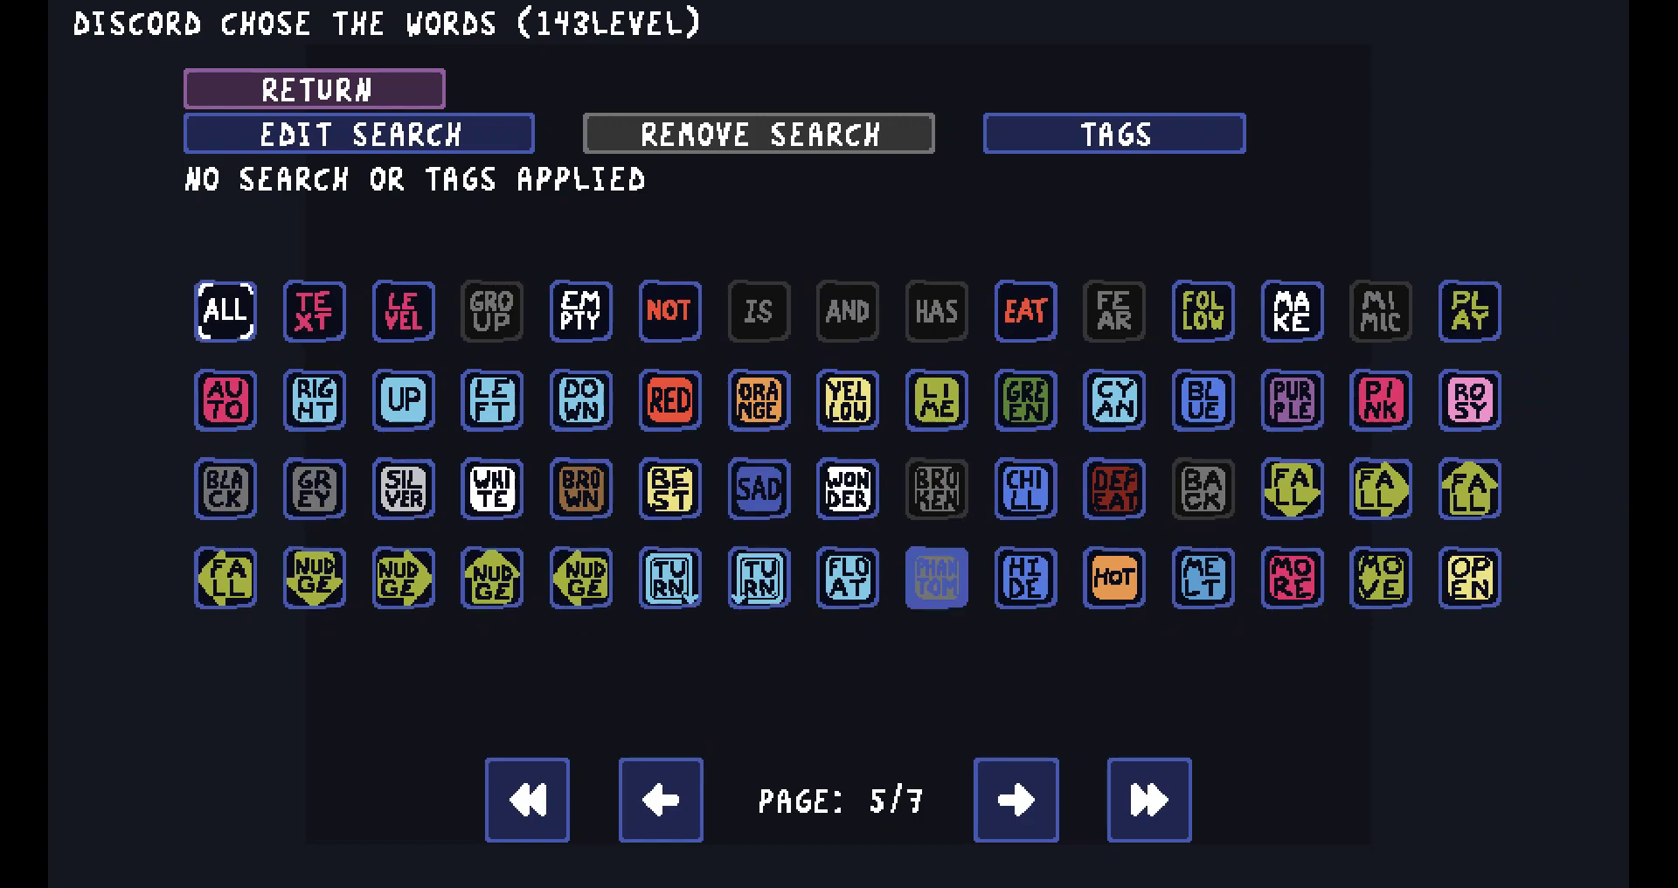
key("e")
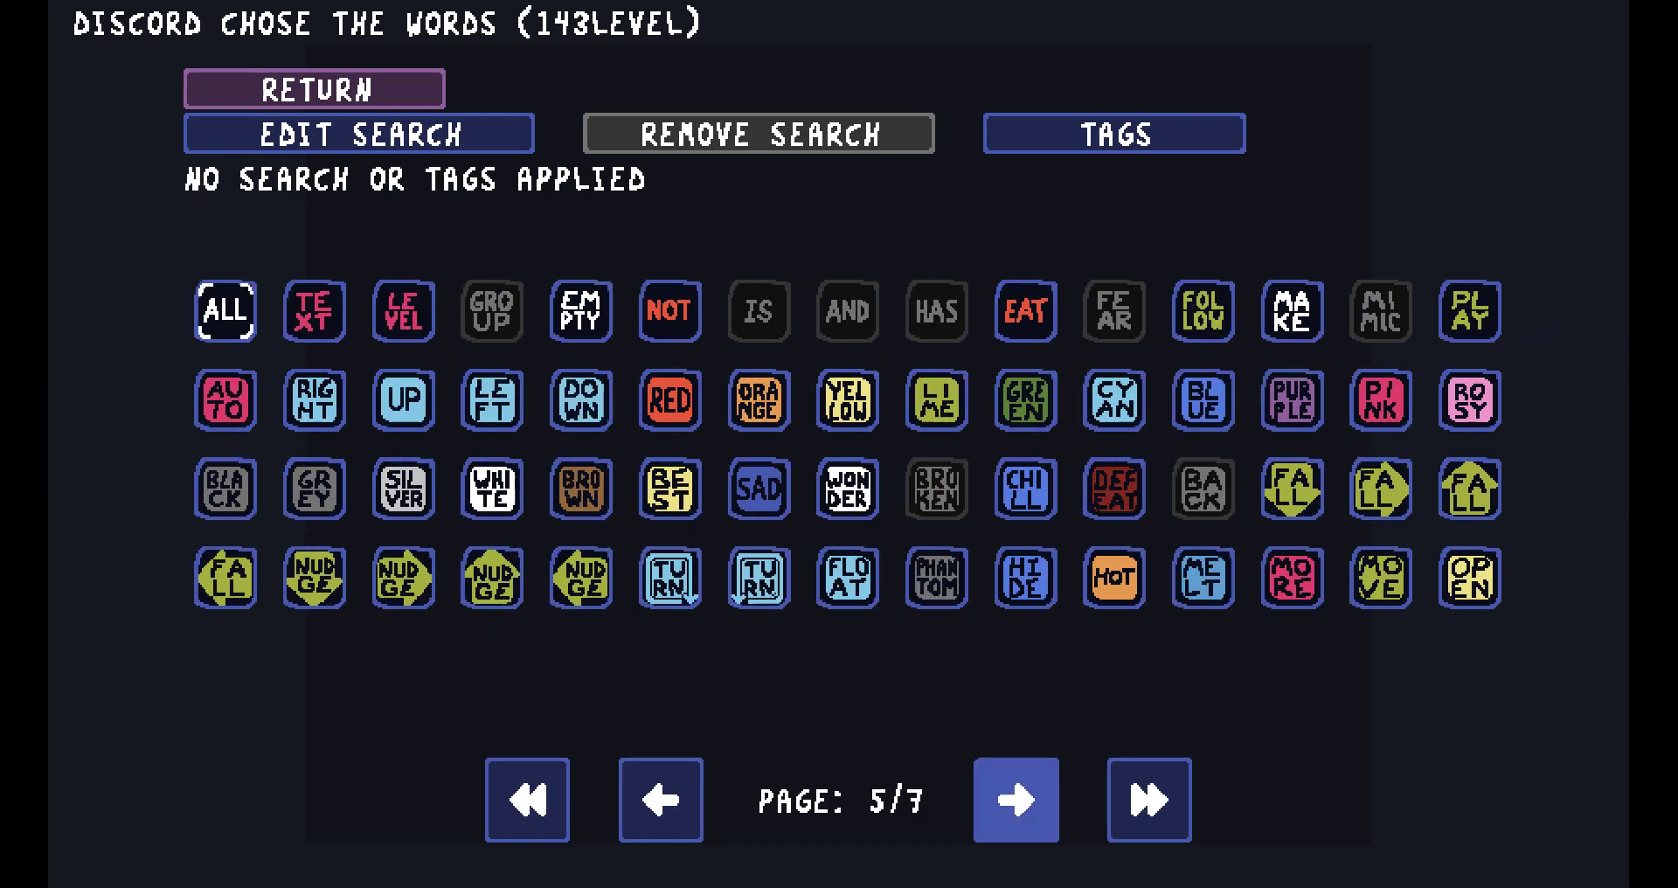
left_click(669, 311)
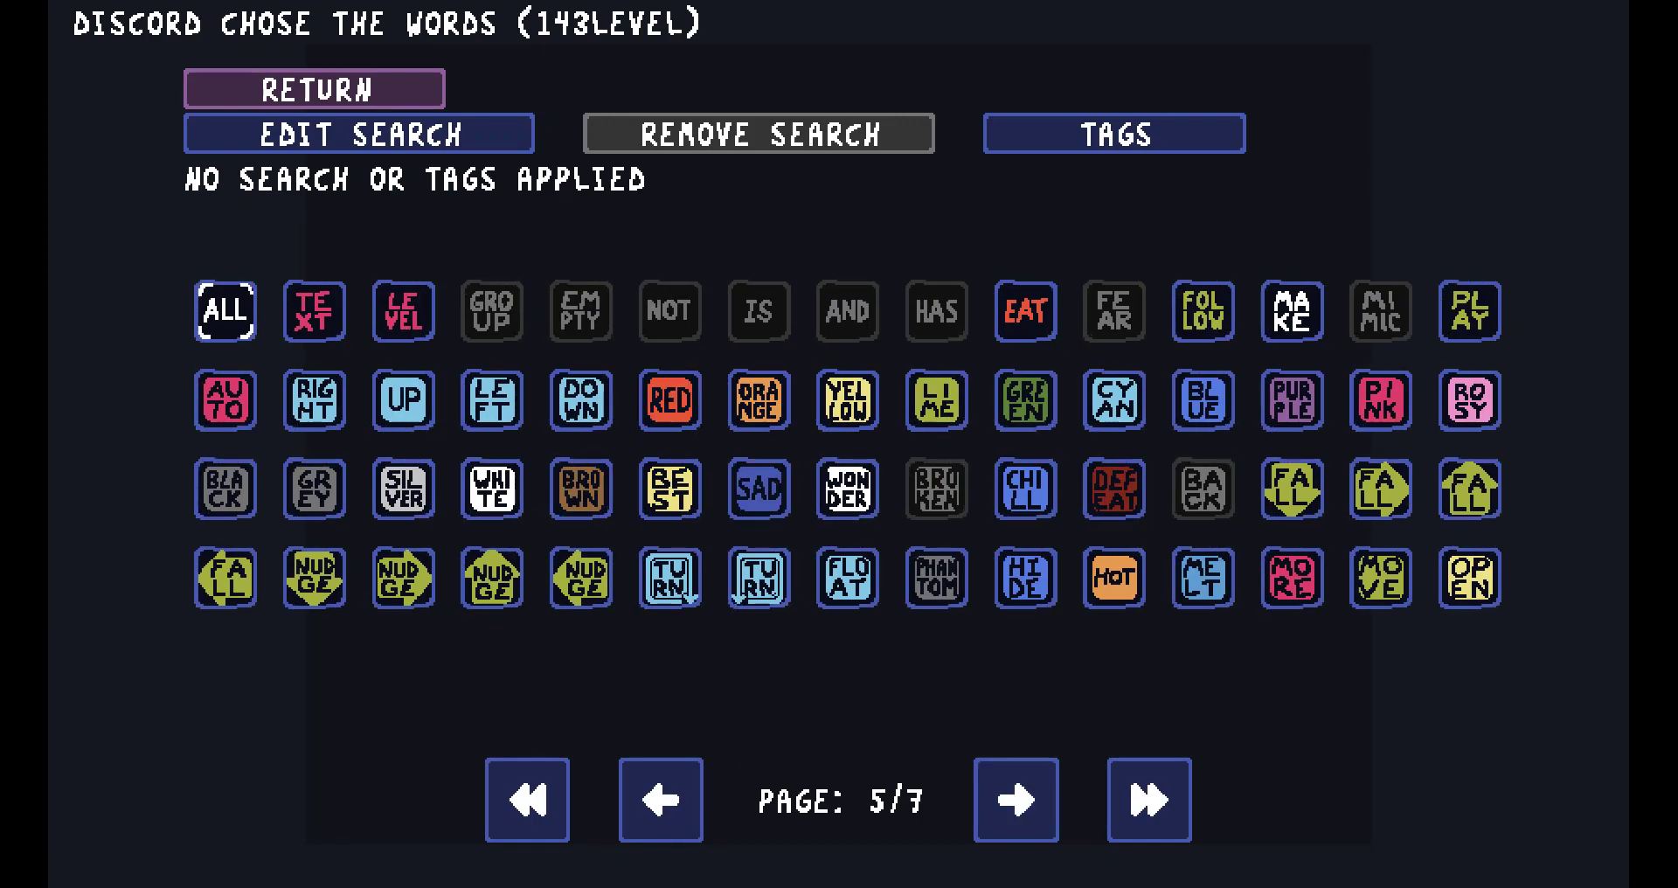
key("e")
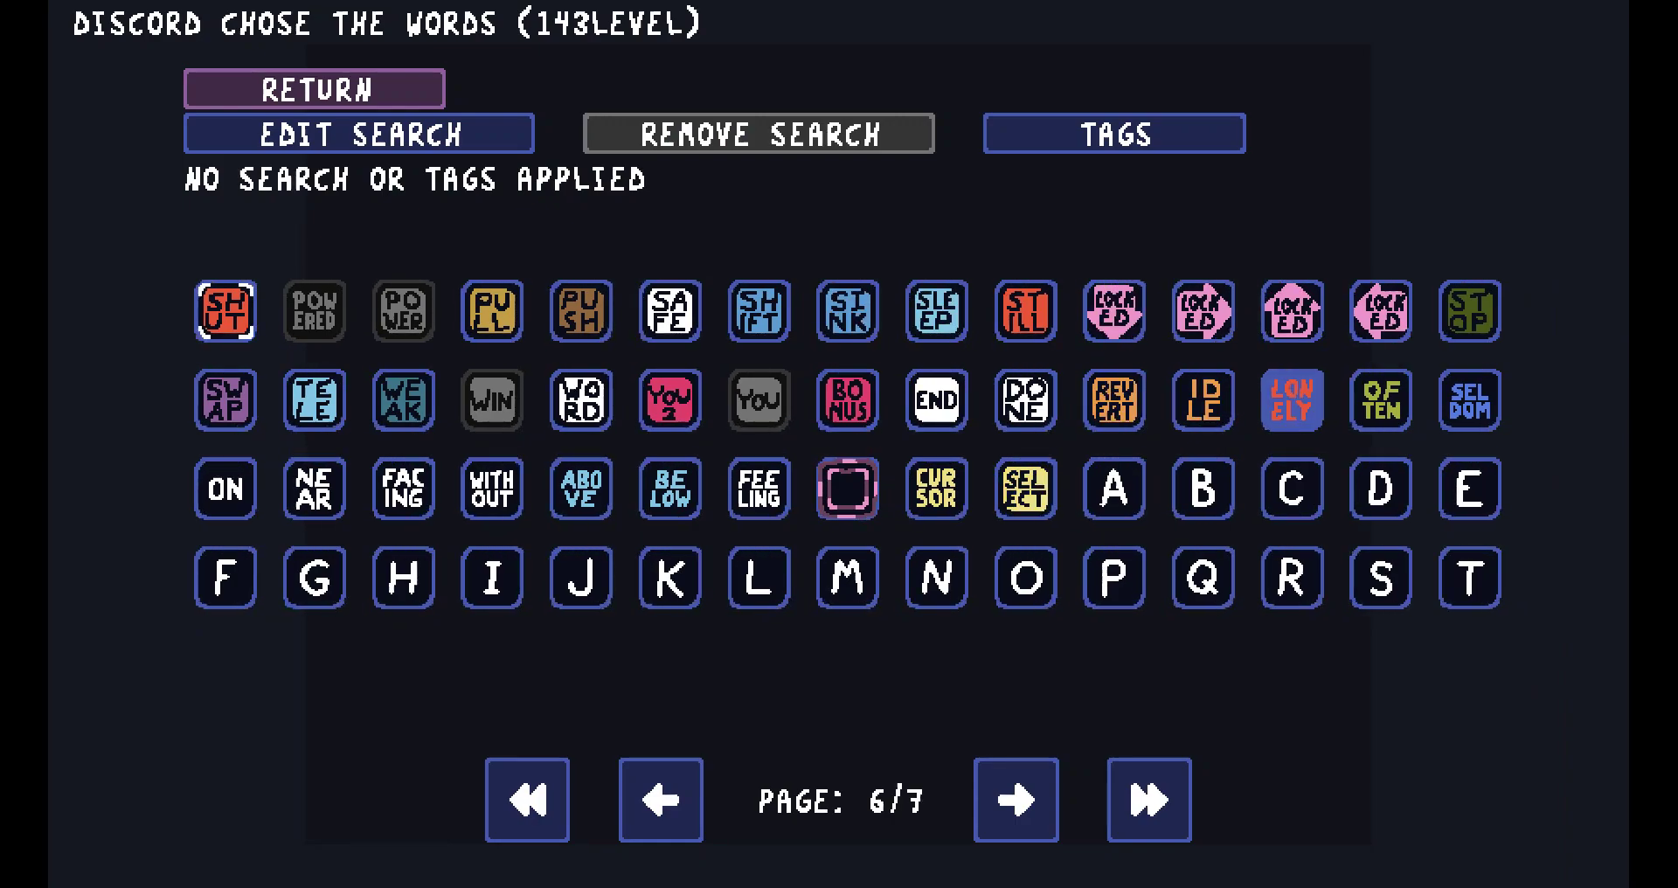
key("Right")
key("Return")
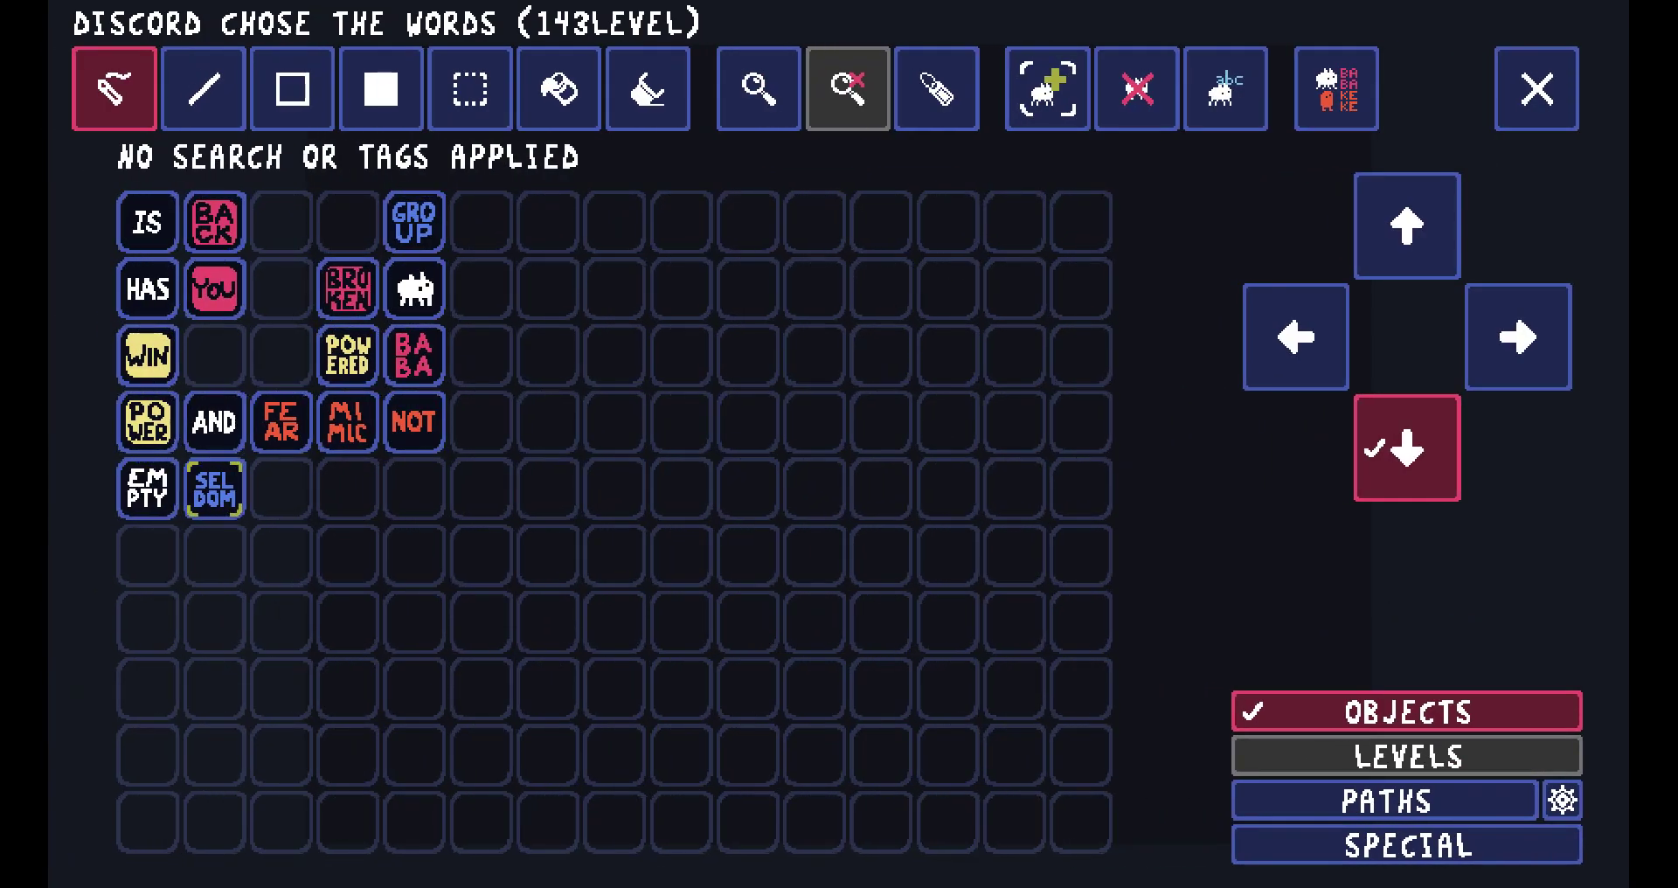
Read Discord suggestions and page back to the second page of objects.
key("alt+Tab")
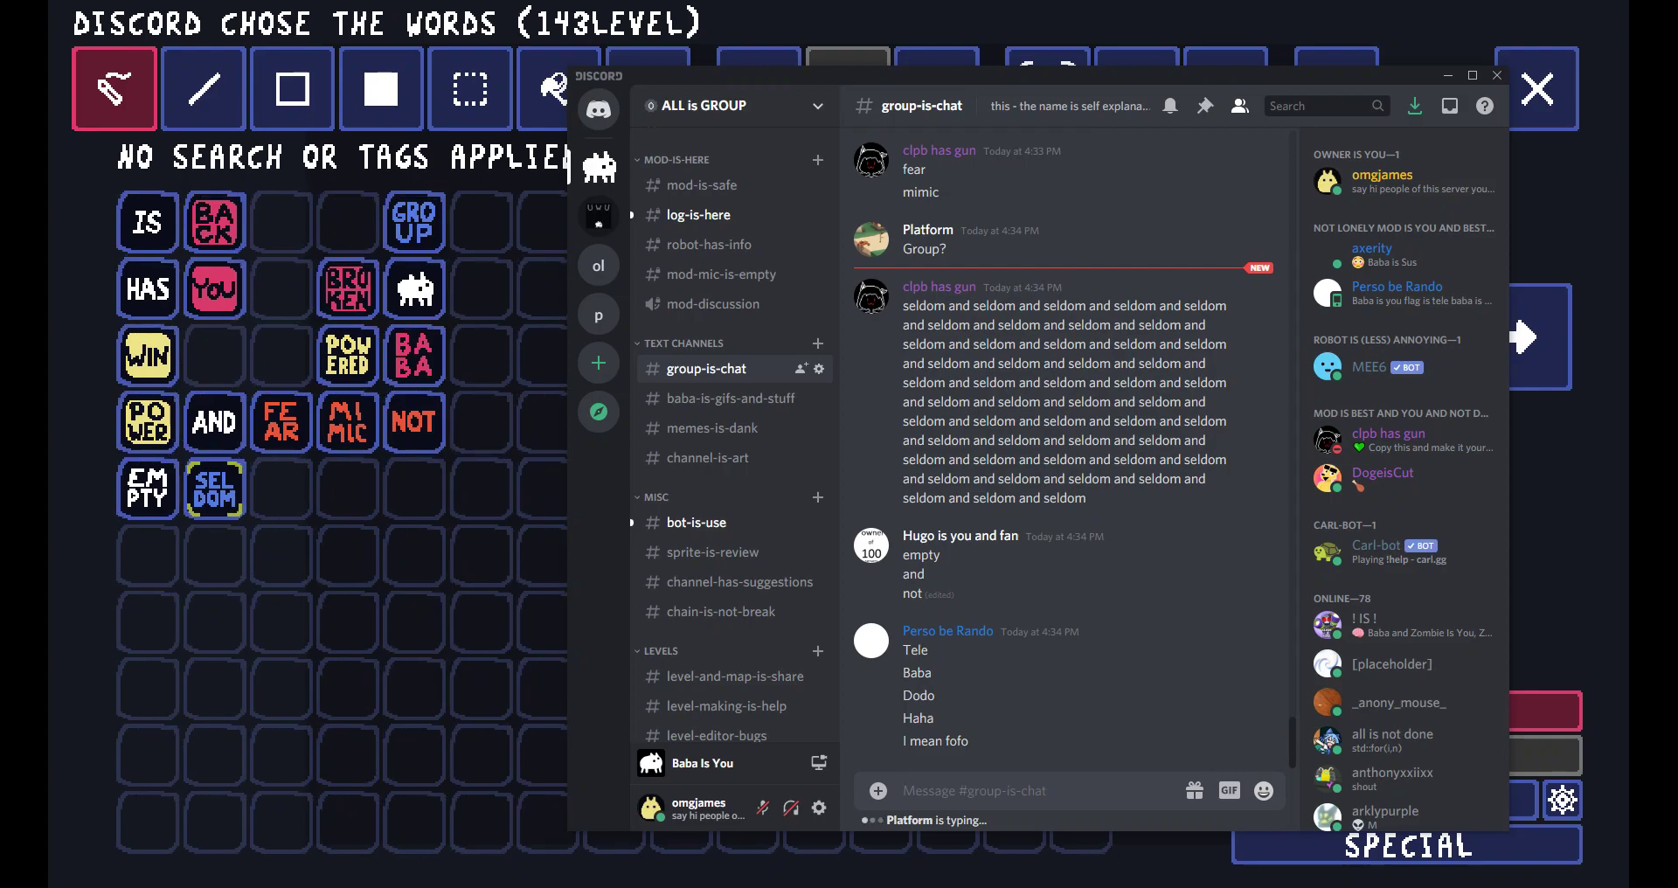
key("alt+Tab")
key("Return")
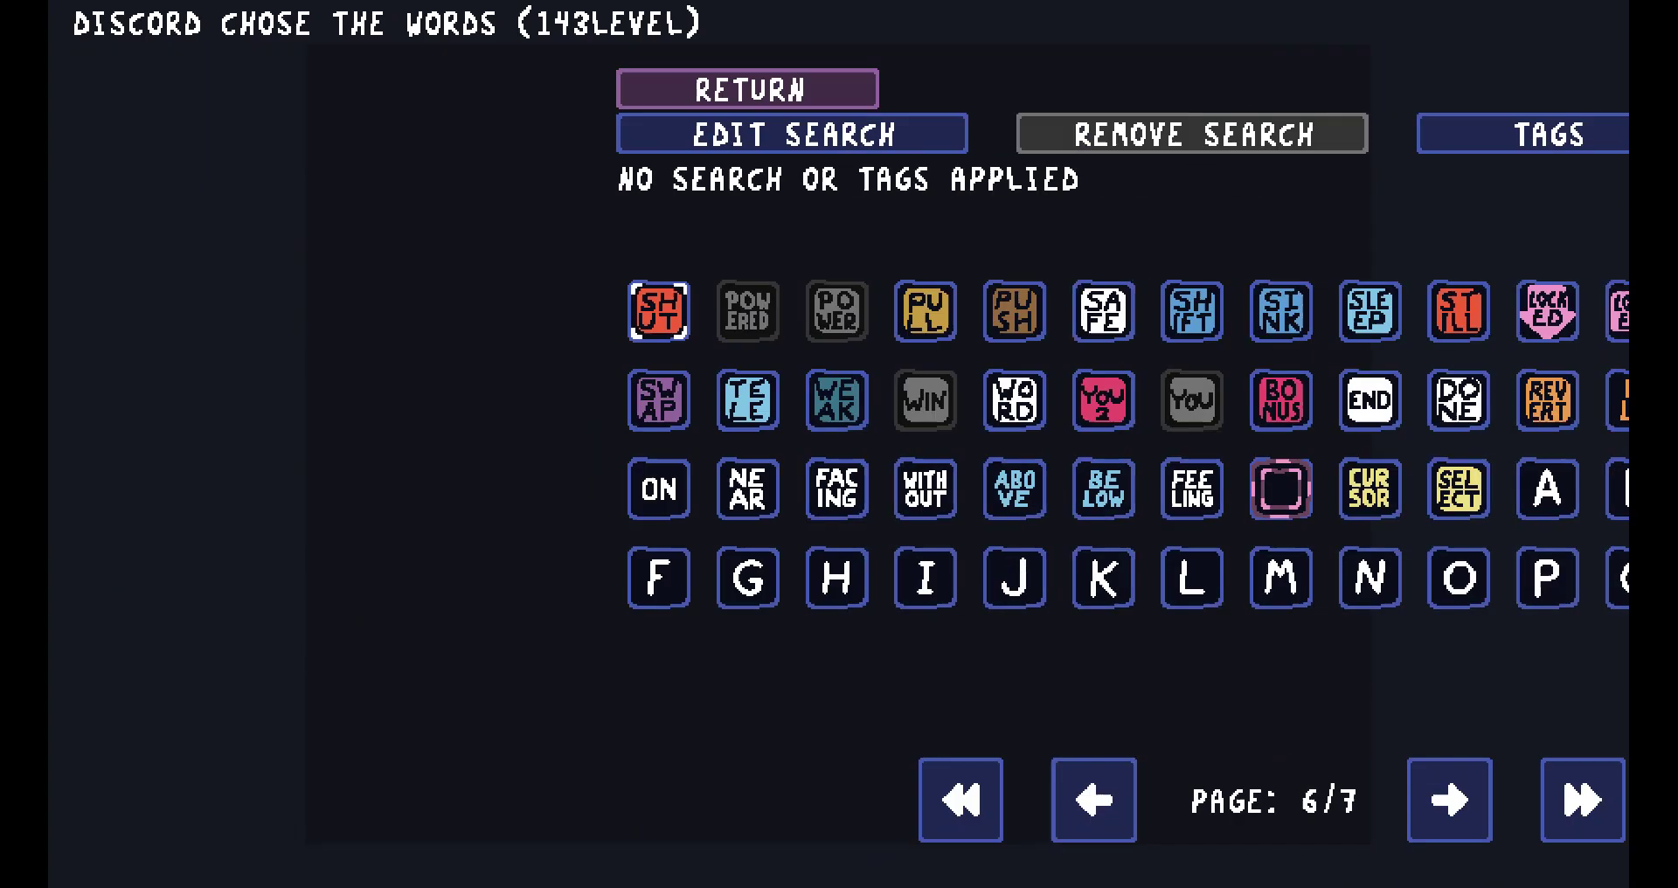
left_click(661, 800)
left_click(661, 799)
left_click(661, 799)
left_click(661, 800)
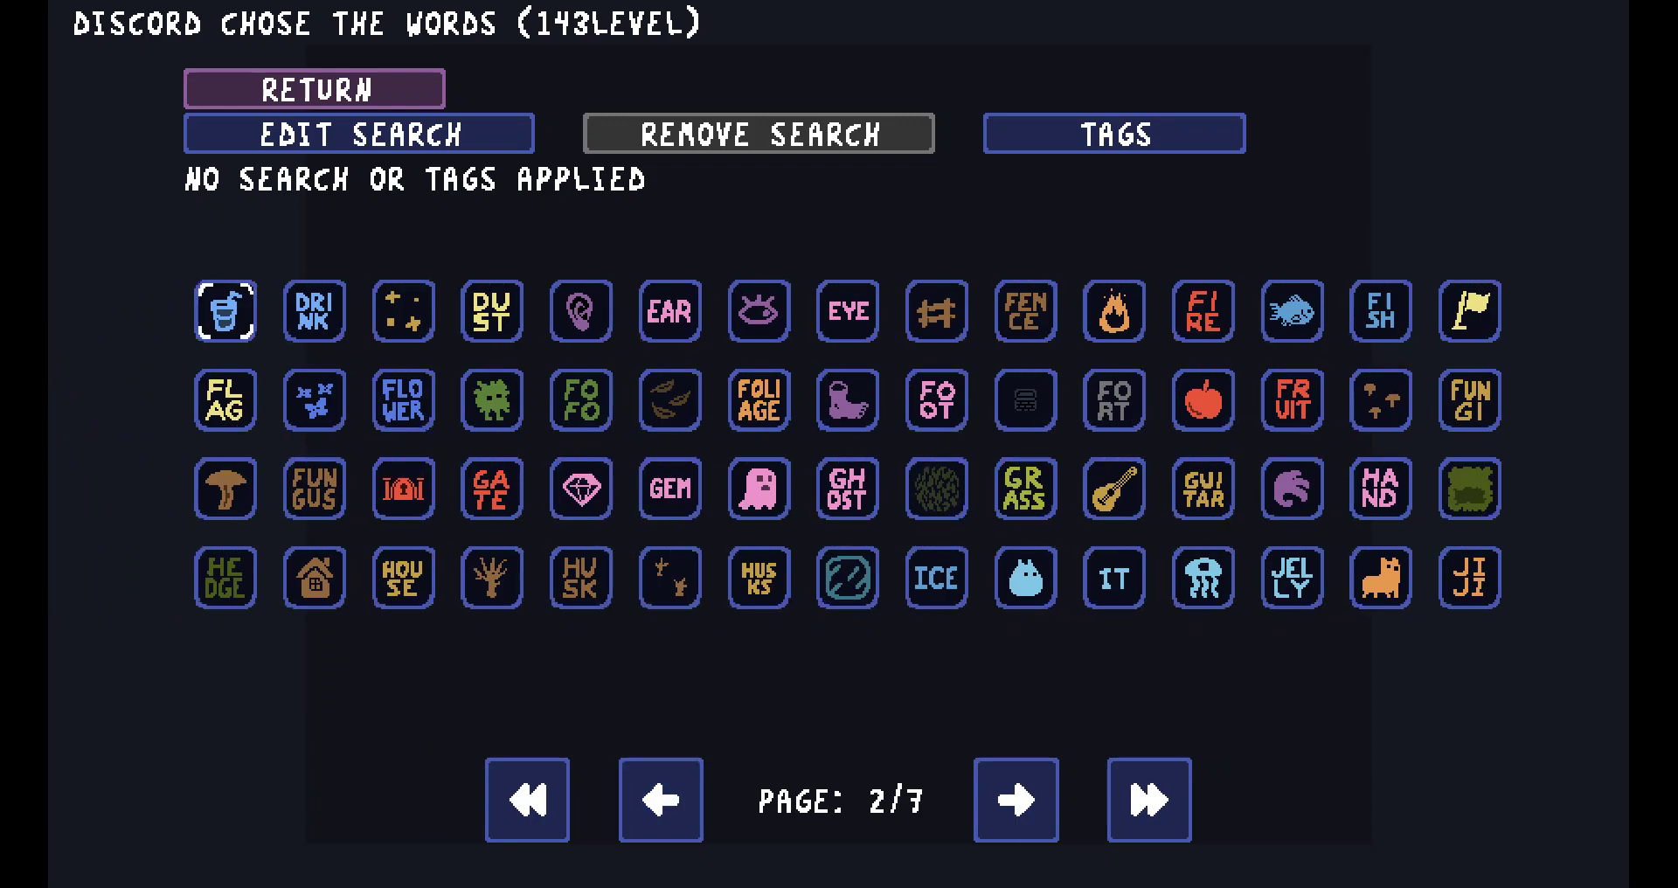
key("alt+Tab")
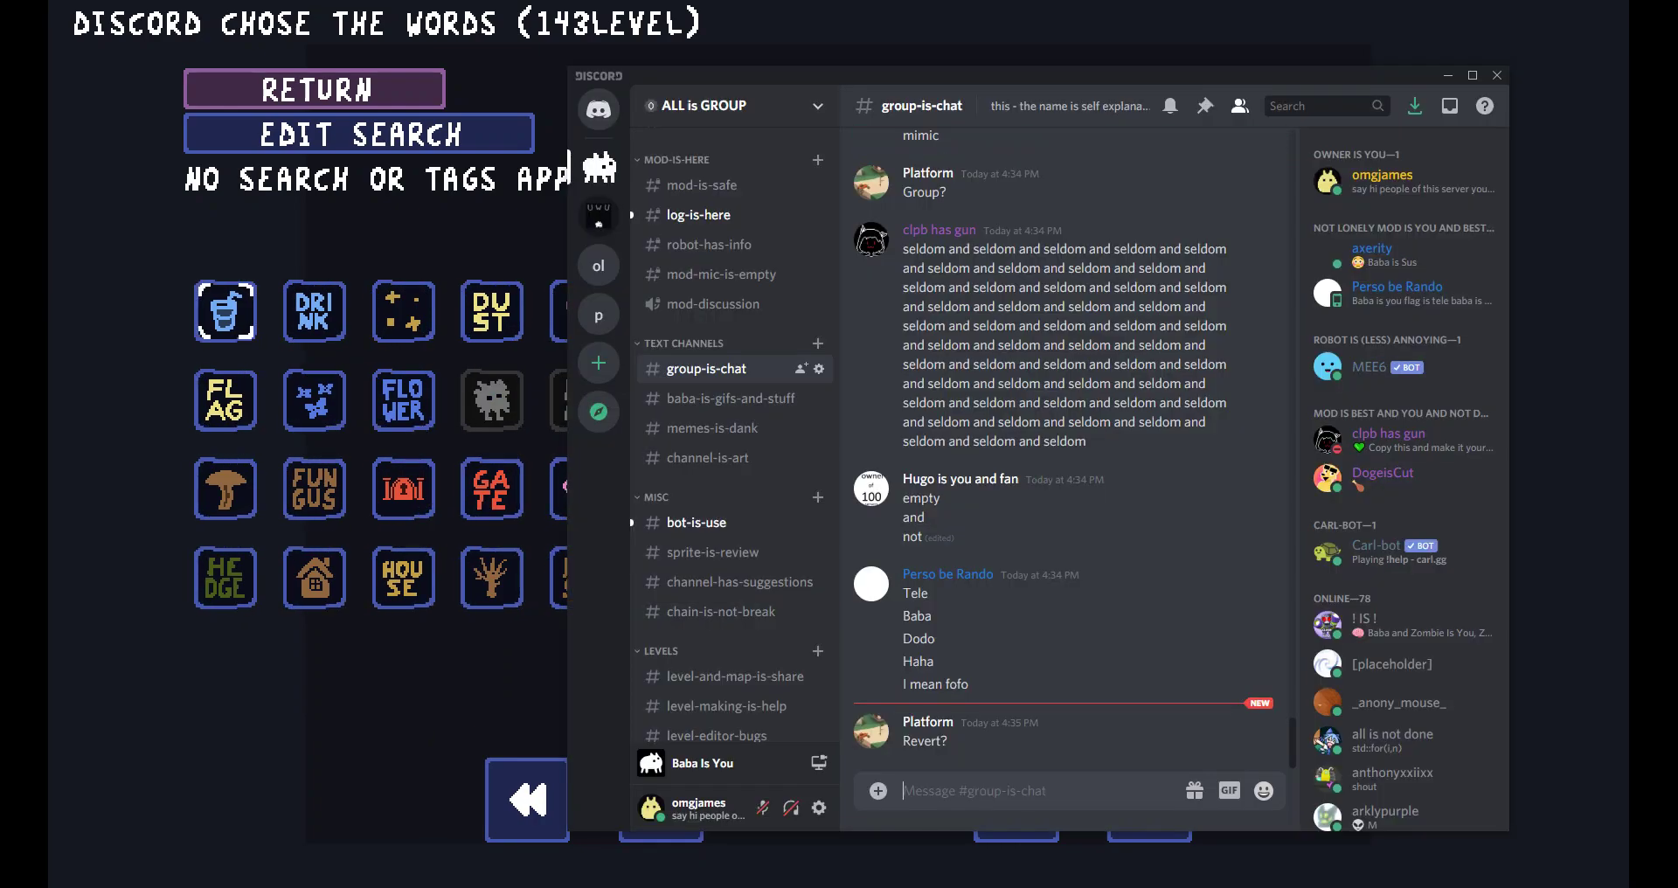
key("alt+Tab")
Add SAFE from the property-word pages, then close the list back to the level grid.
left_click(1016, 799)
left_click(1016, 800)
left_click(1016, 800)
left_click(1016, 800)
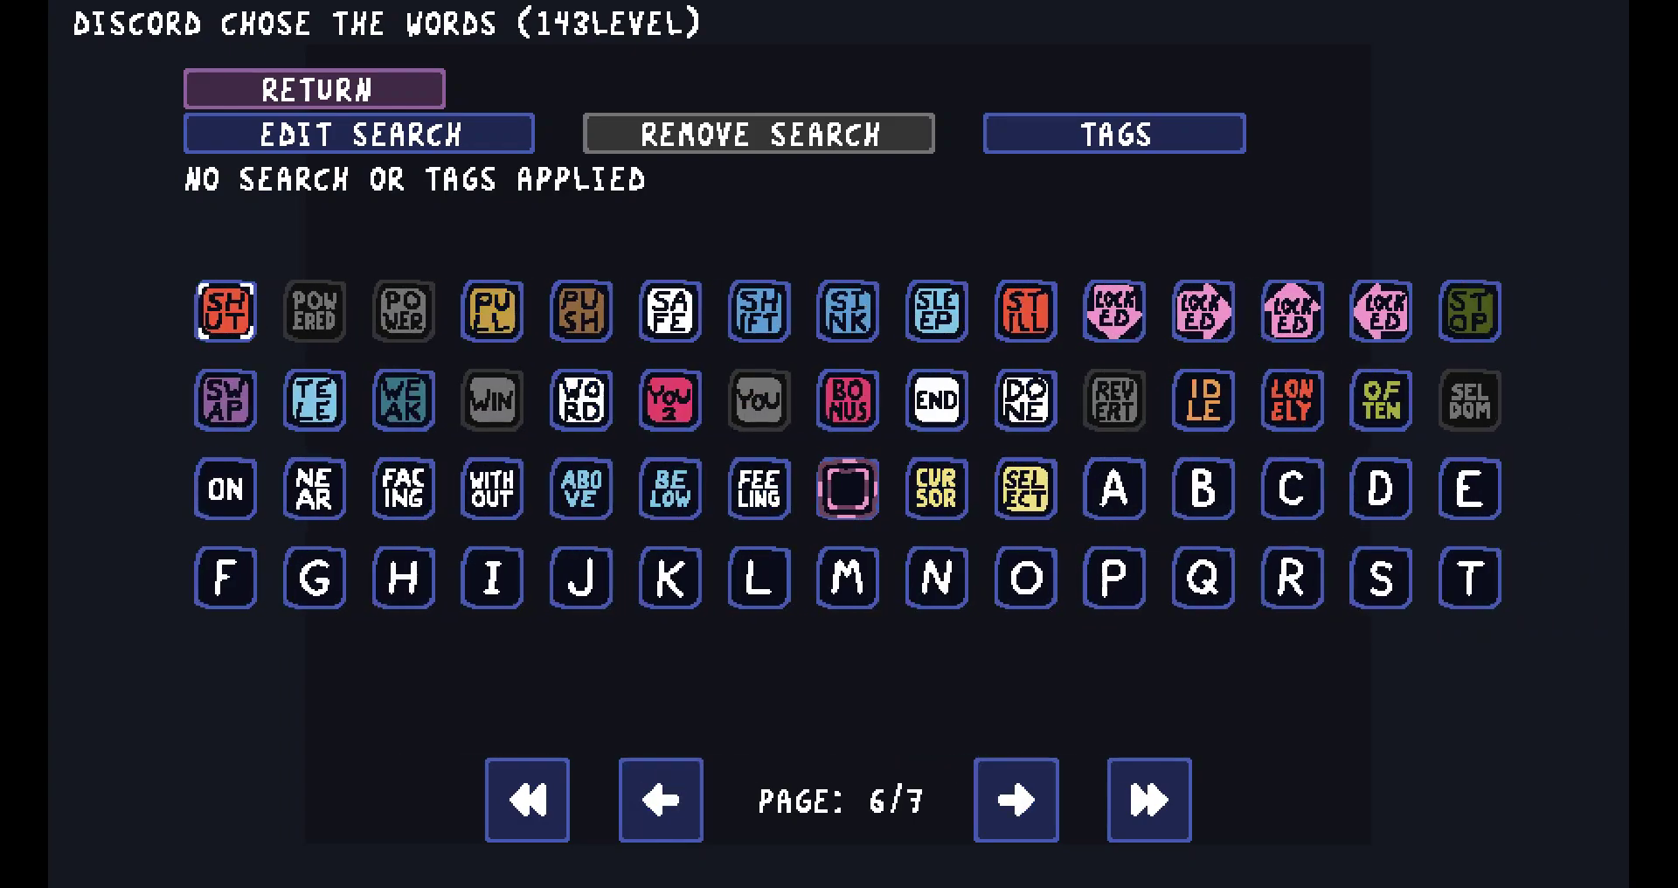
key("alt+Tab")
key("alt+Tab")
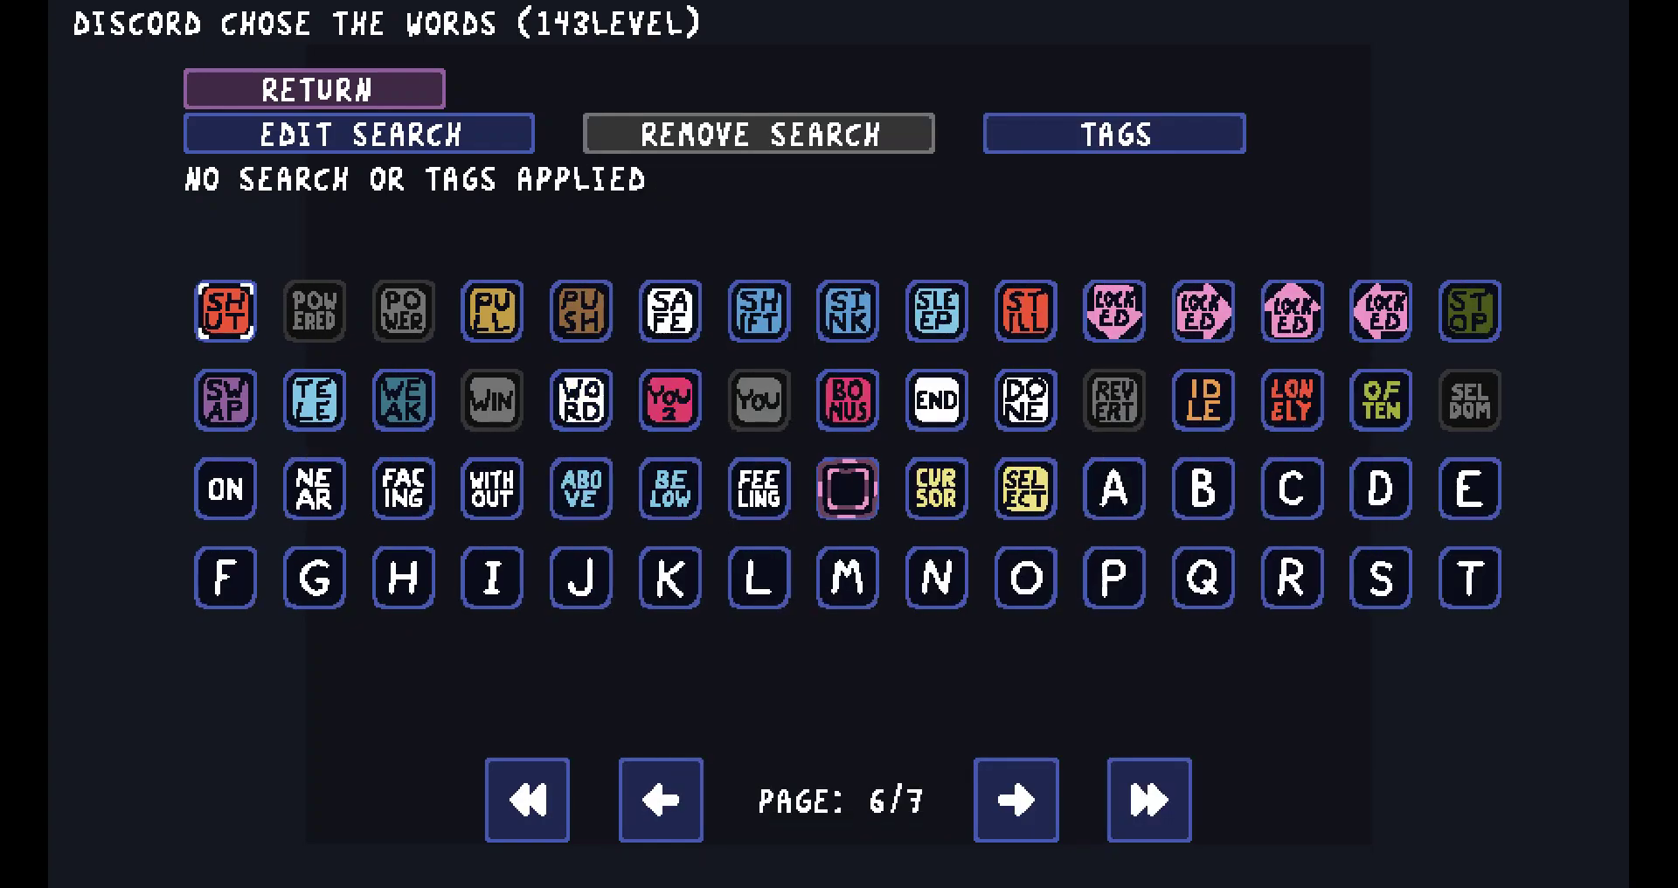
key("Escape")
key("Tab")
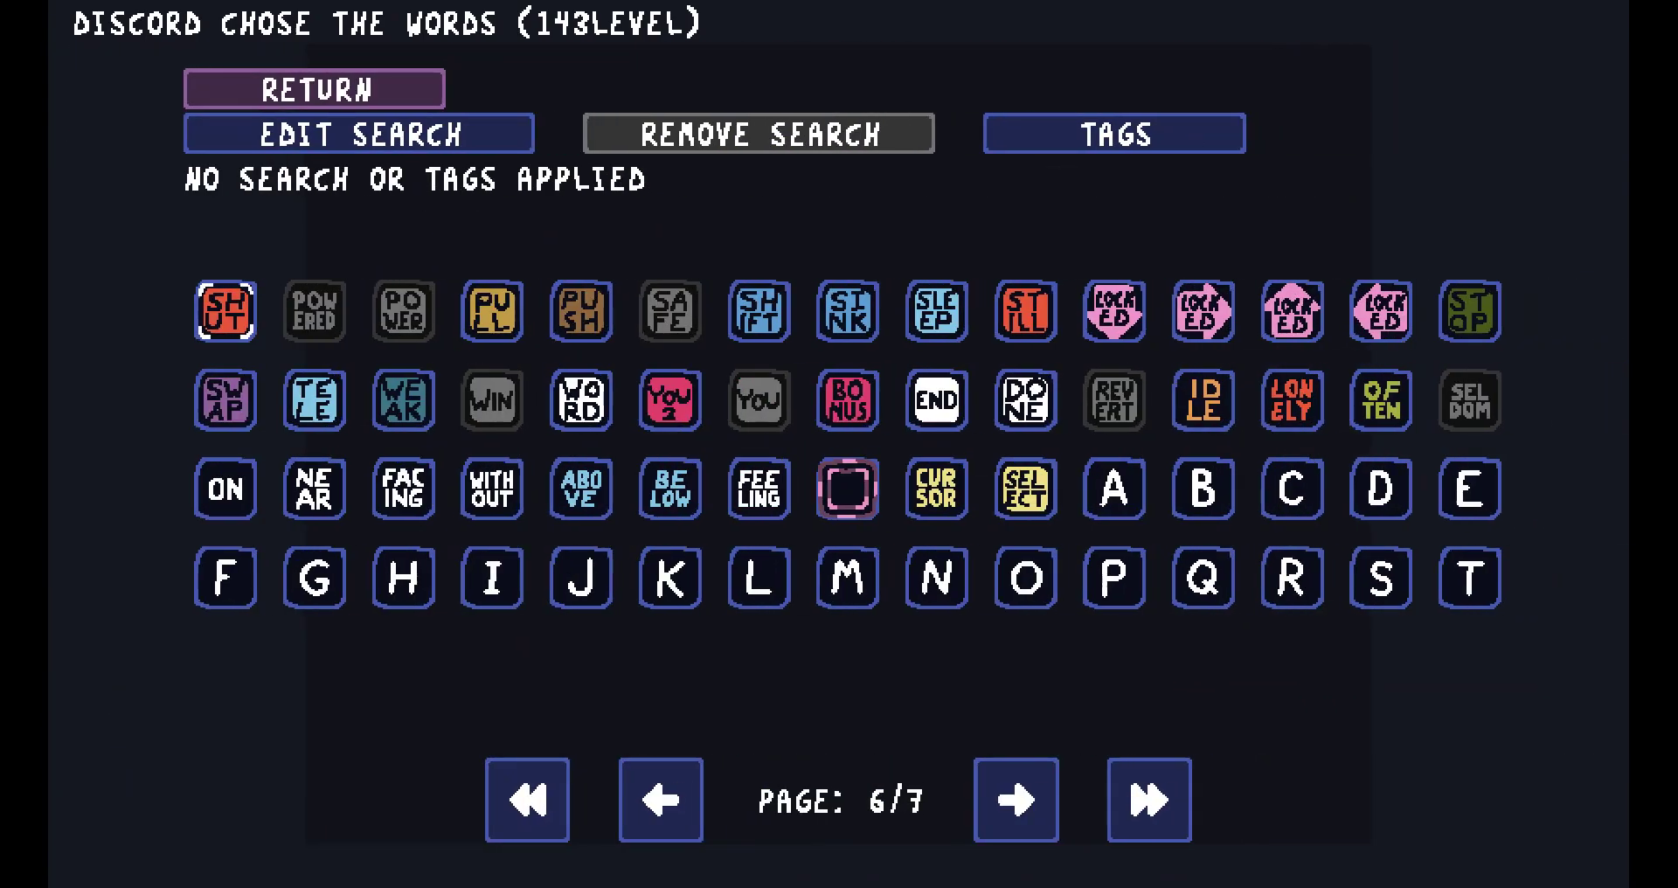
key("alt+Tab")
key("Return")
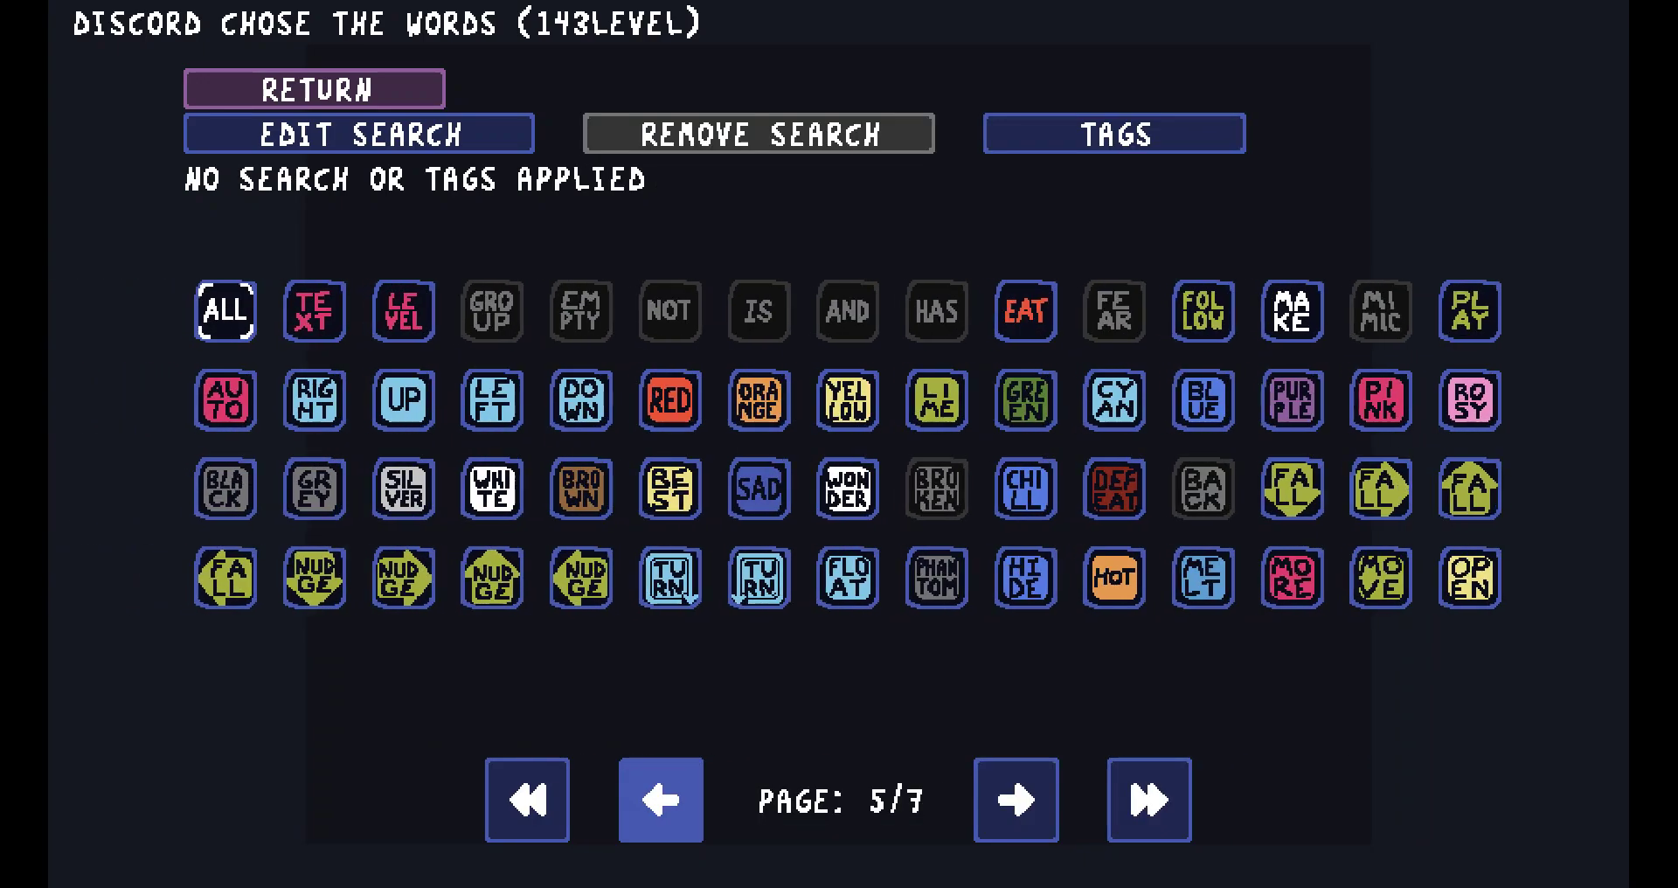
key("Return")
key("Escape")
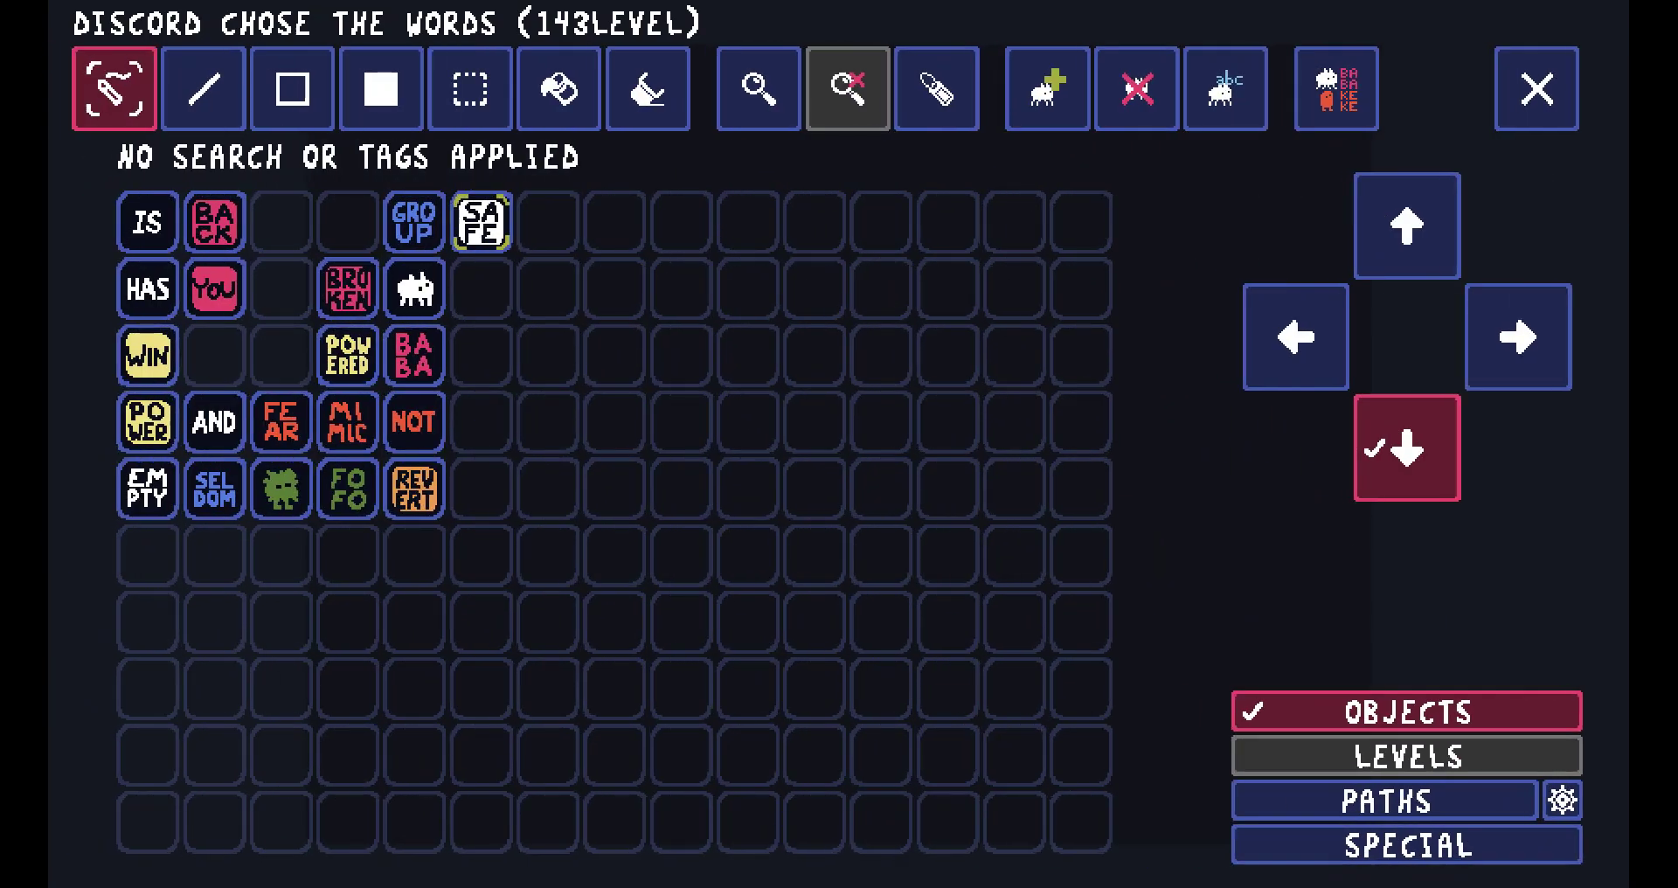
key("Escape")
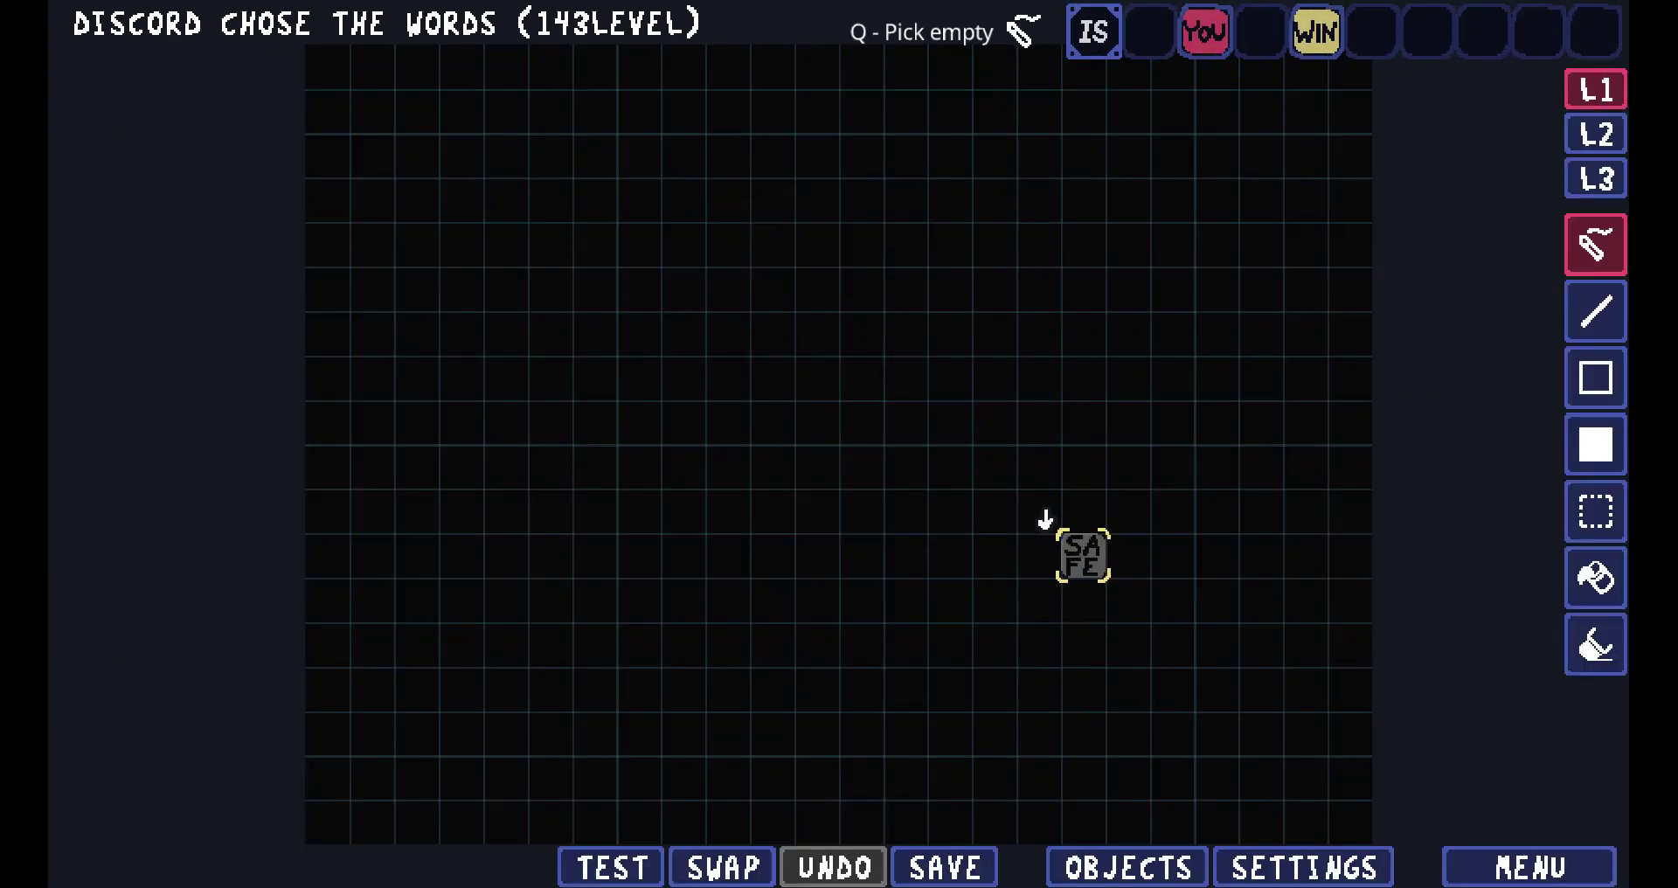
Open the Add Object list and page from the last page back to the property words.
left_click(1136, 865)
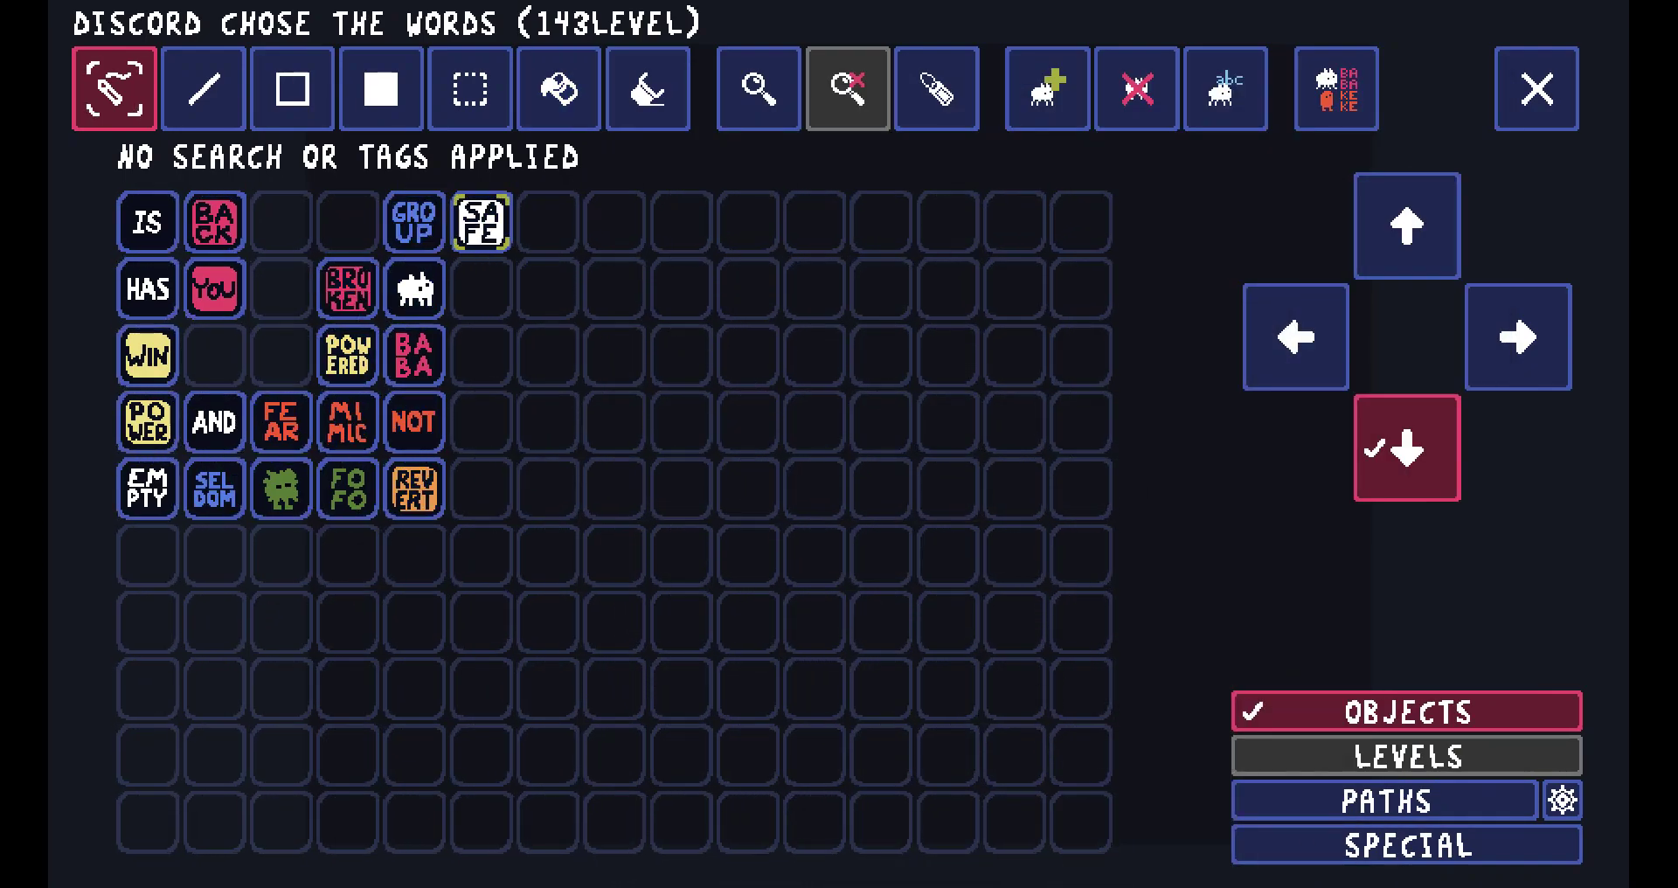
left_click(1046, 87)
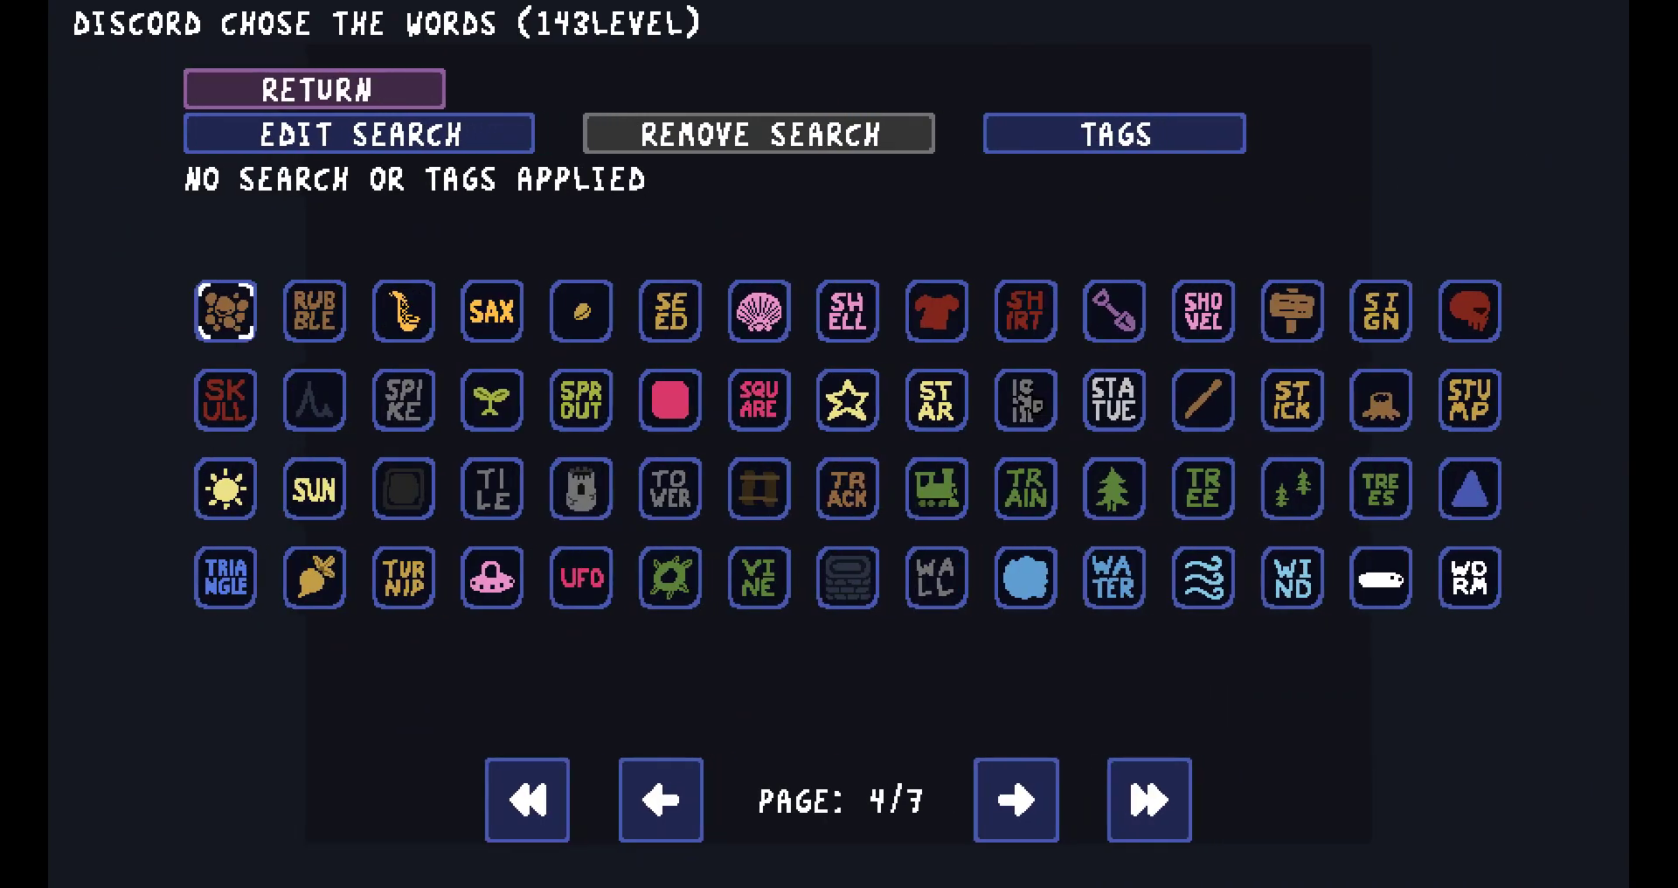
left_click(1148, 800)
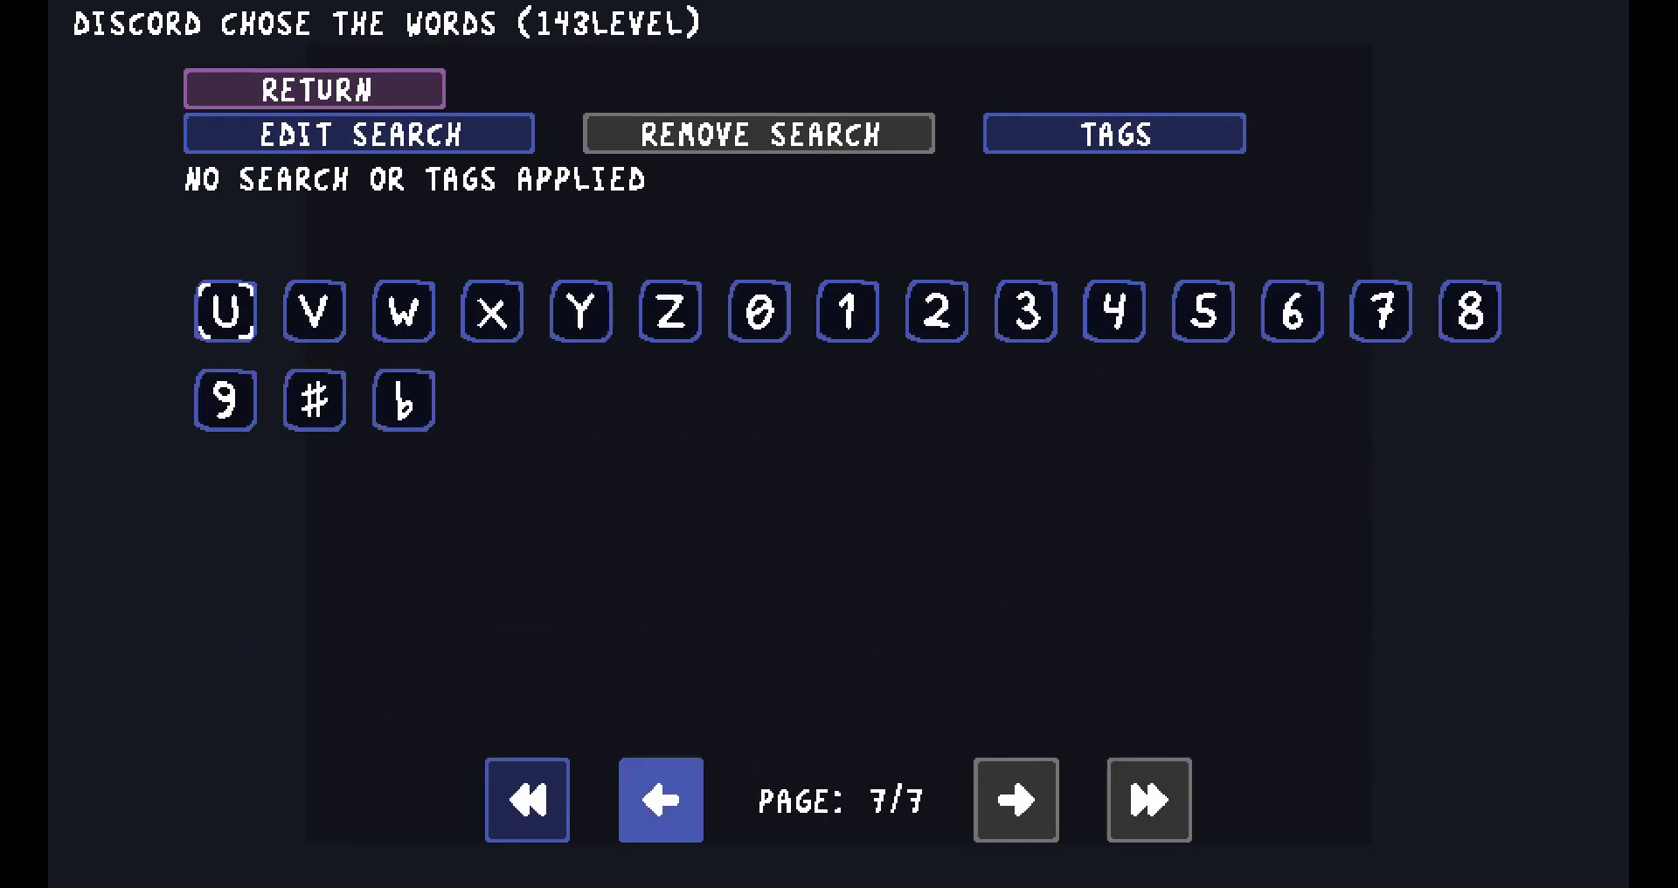
left_click(661, 799)
left_click(661, 800)
left_click(661, 800)
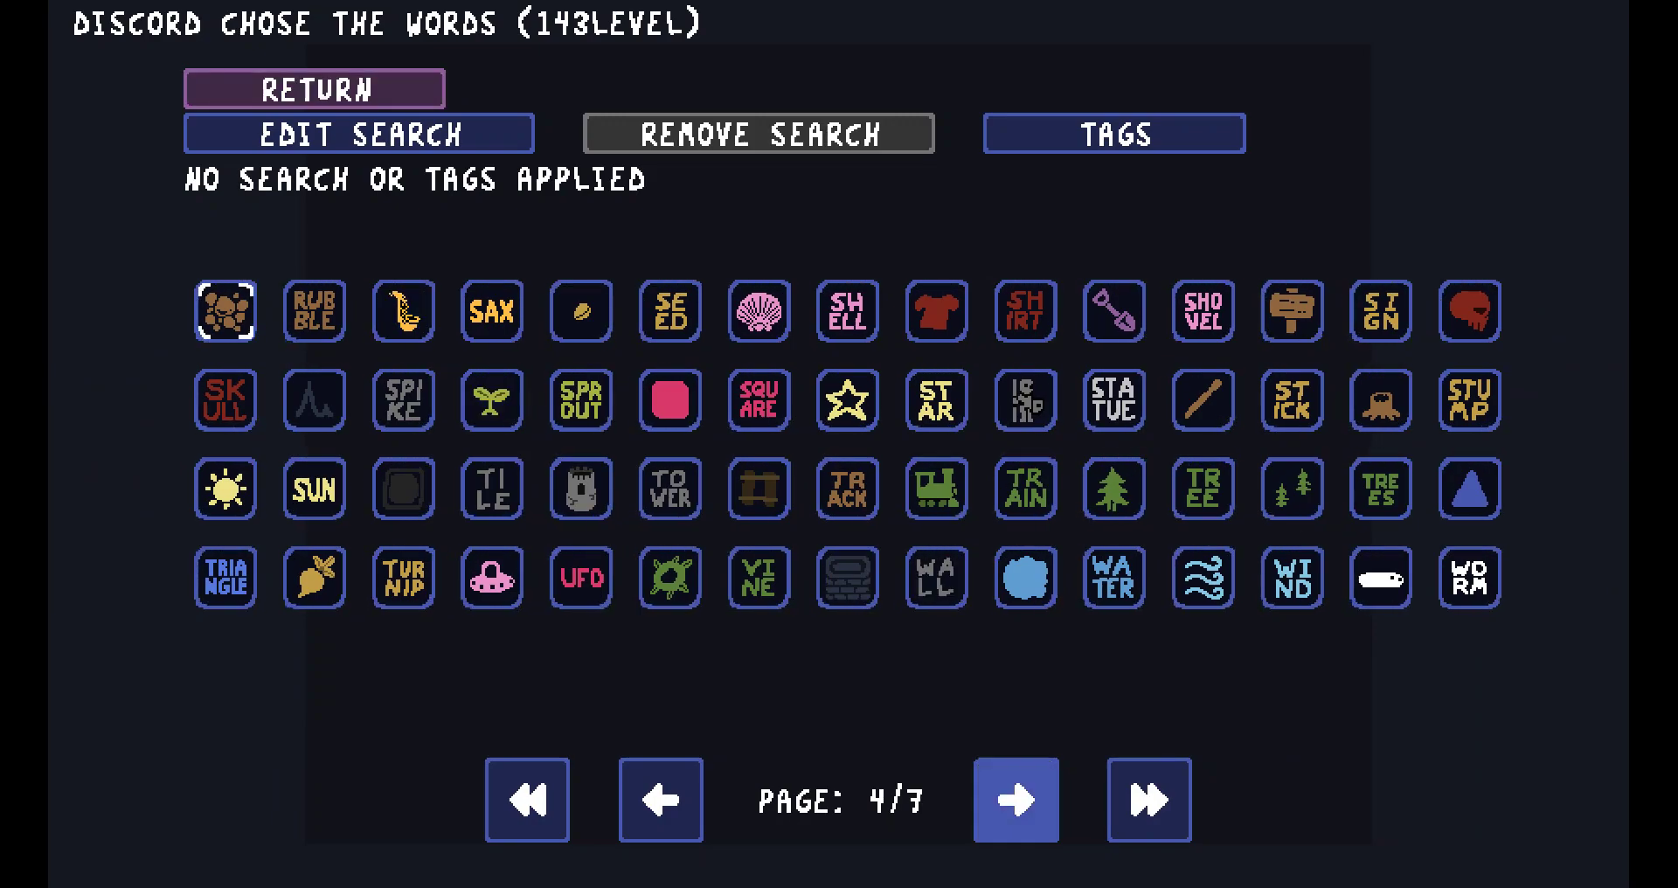
left_click(1016, 799)
left_click(1015, 799)
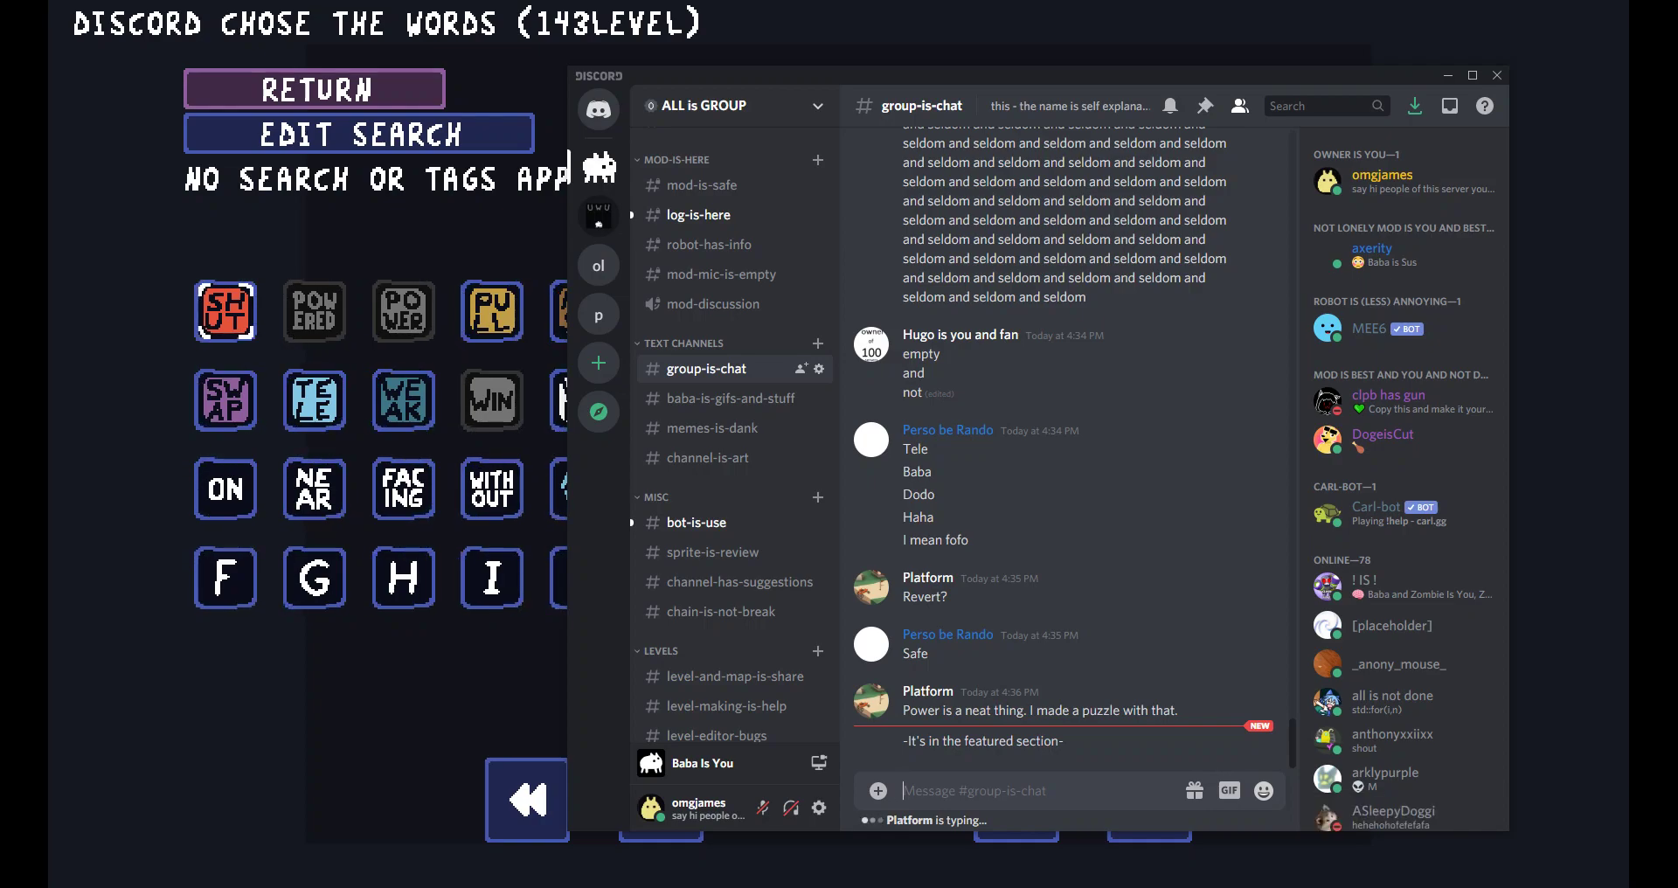
Page the word list once more after checking Discord, then close it back to the palette.
key("Right")
key("Return")
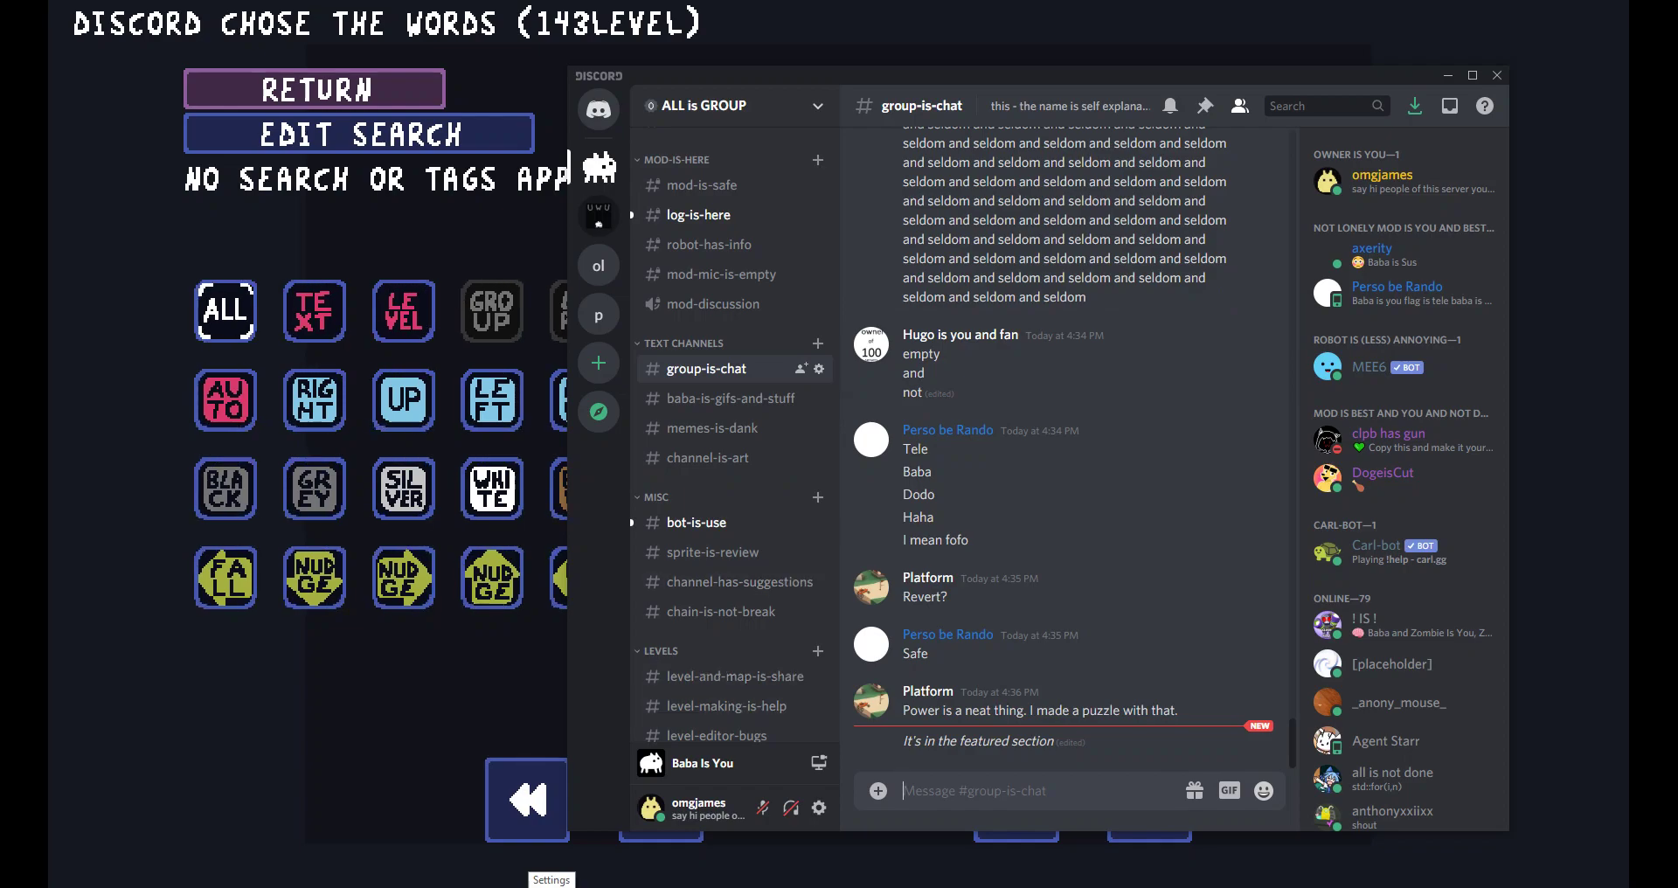
key("alt+Tab")
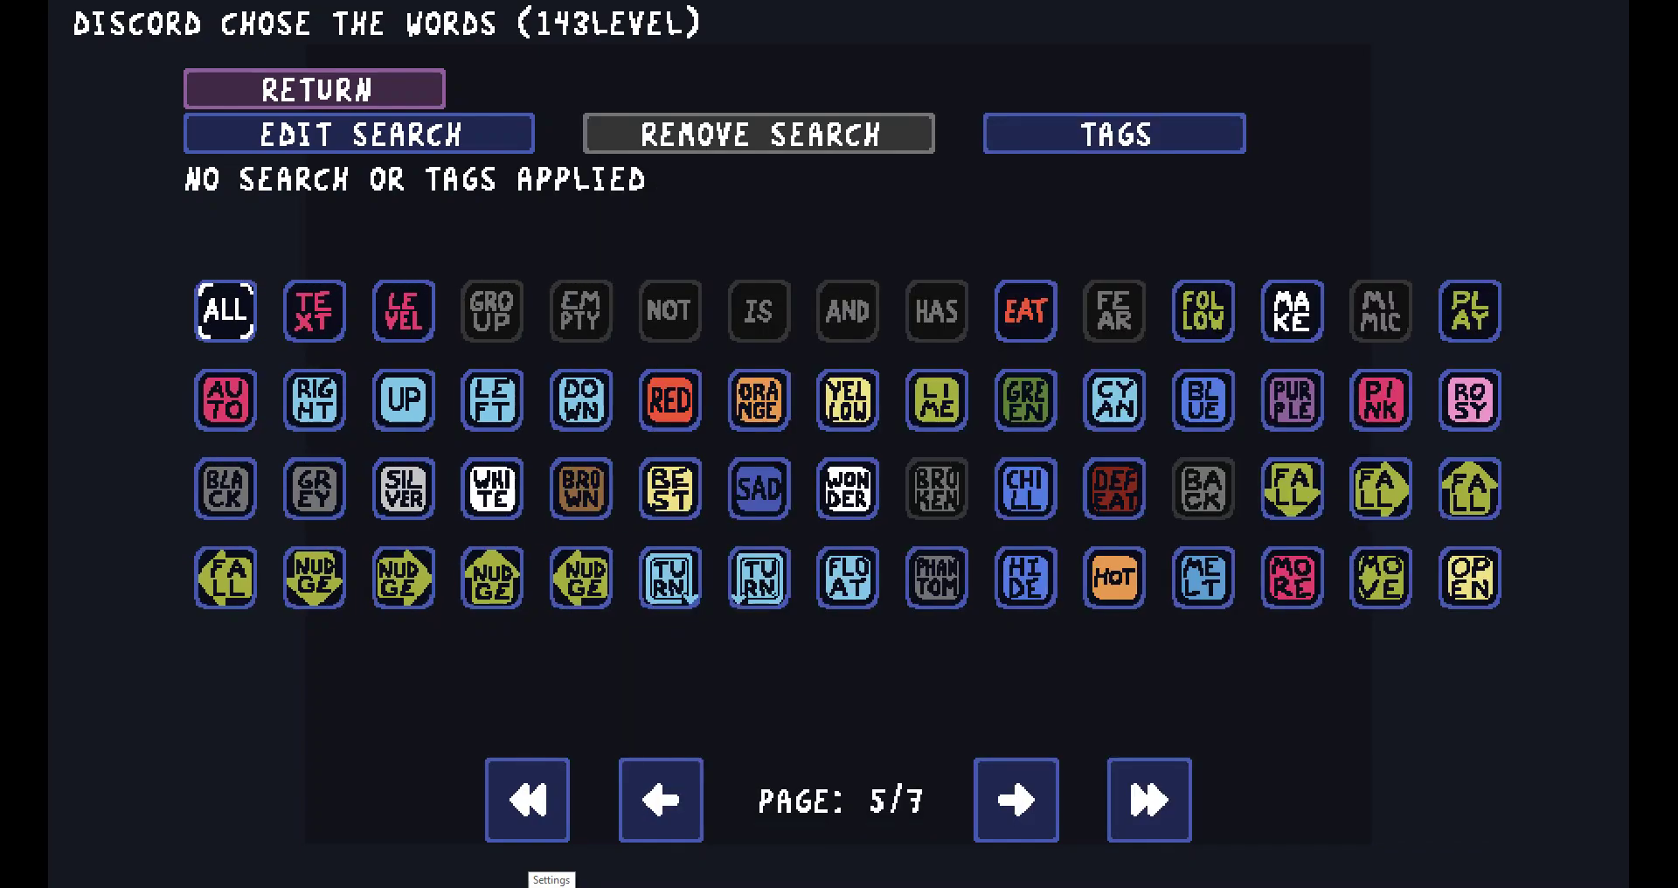
key("Left")
key("Left")
key("Left")
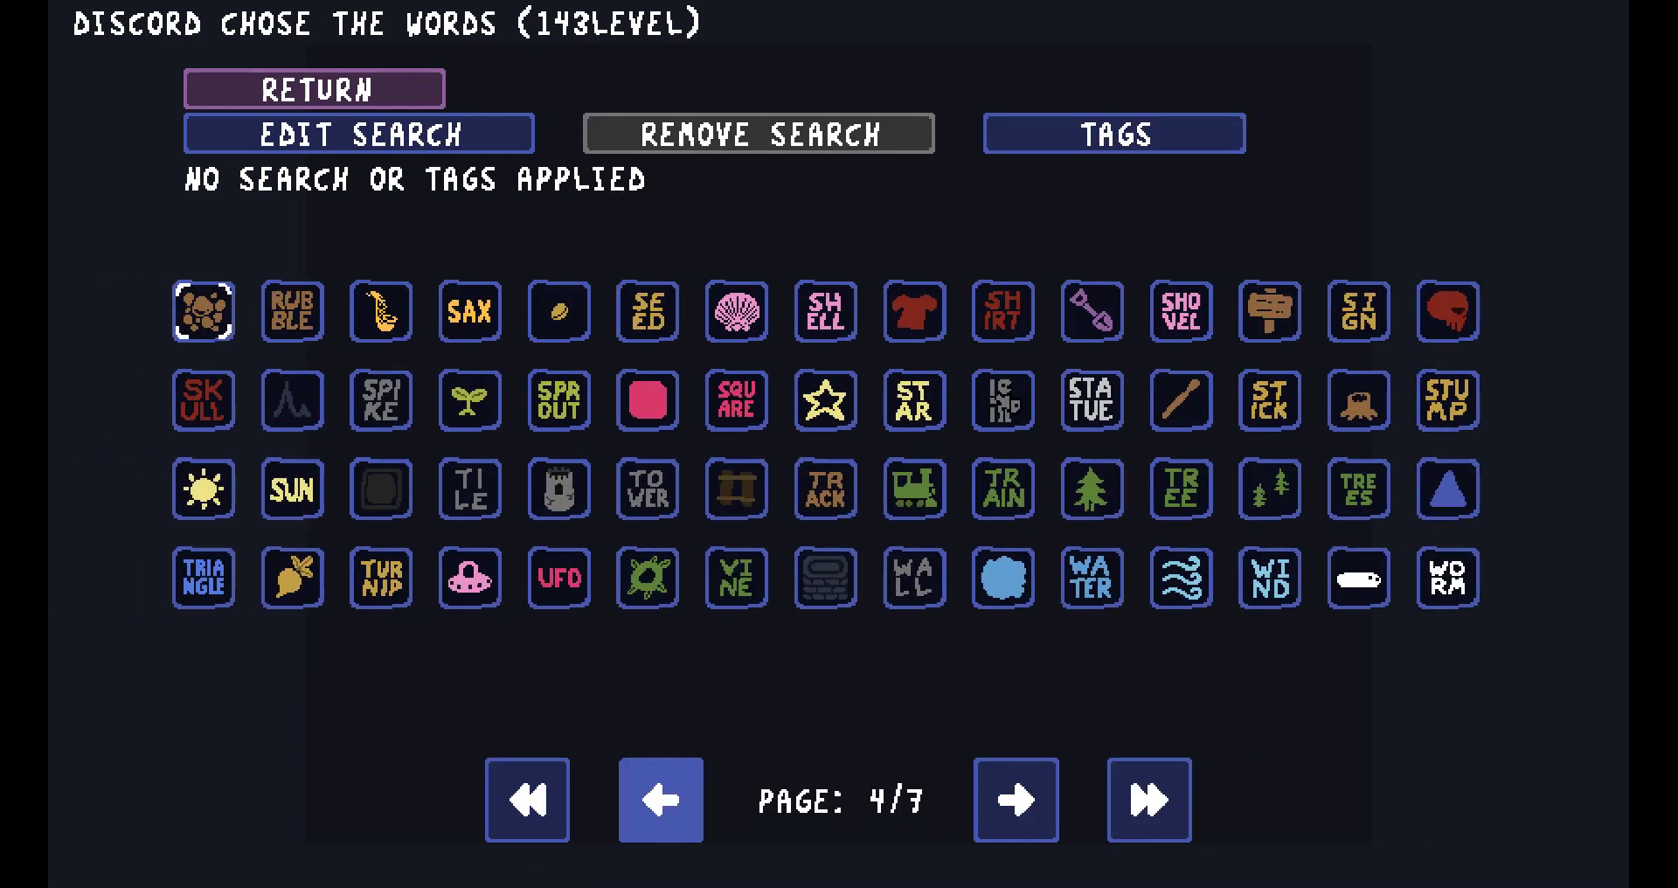
key("Right")
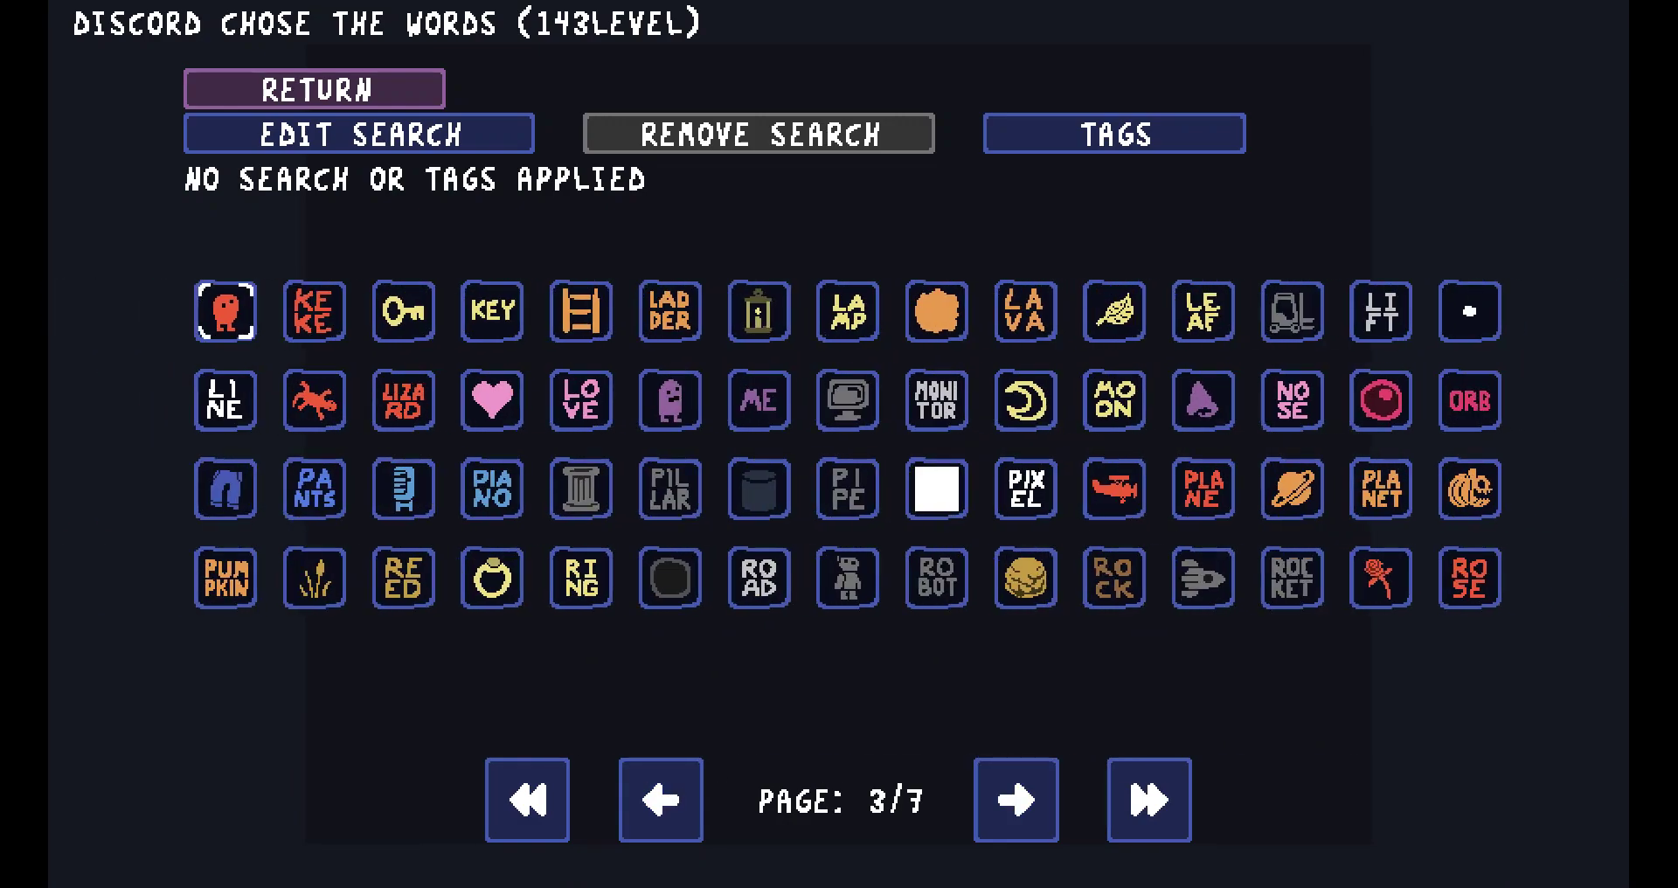
key("Escape")
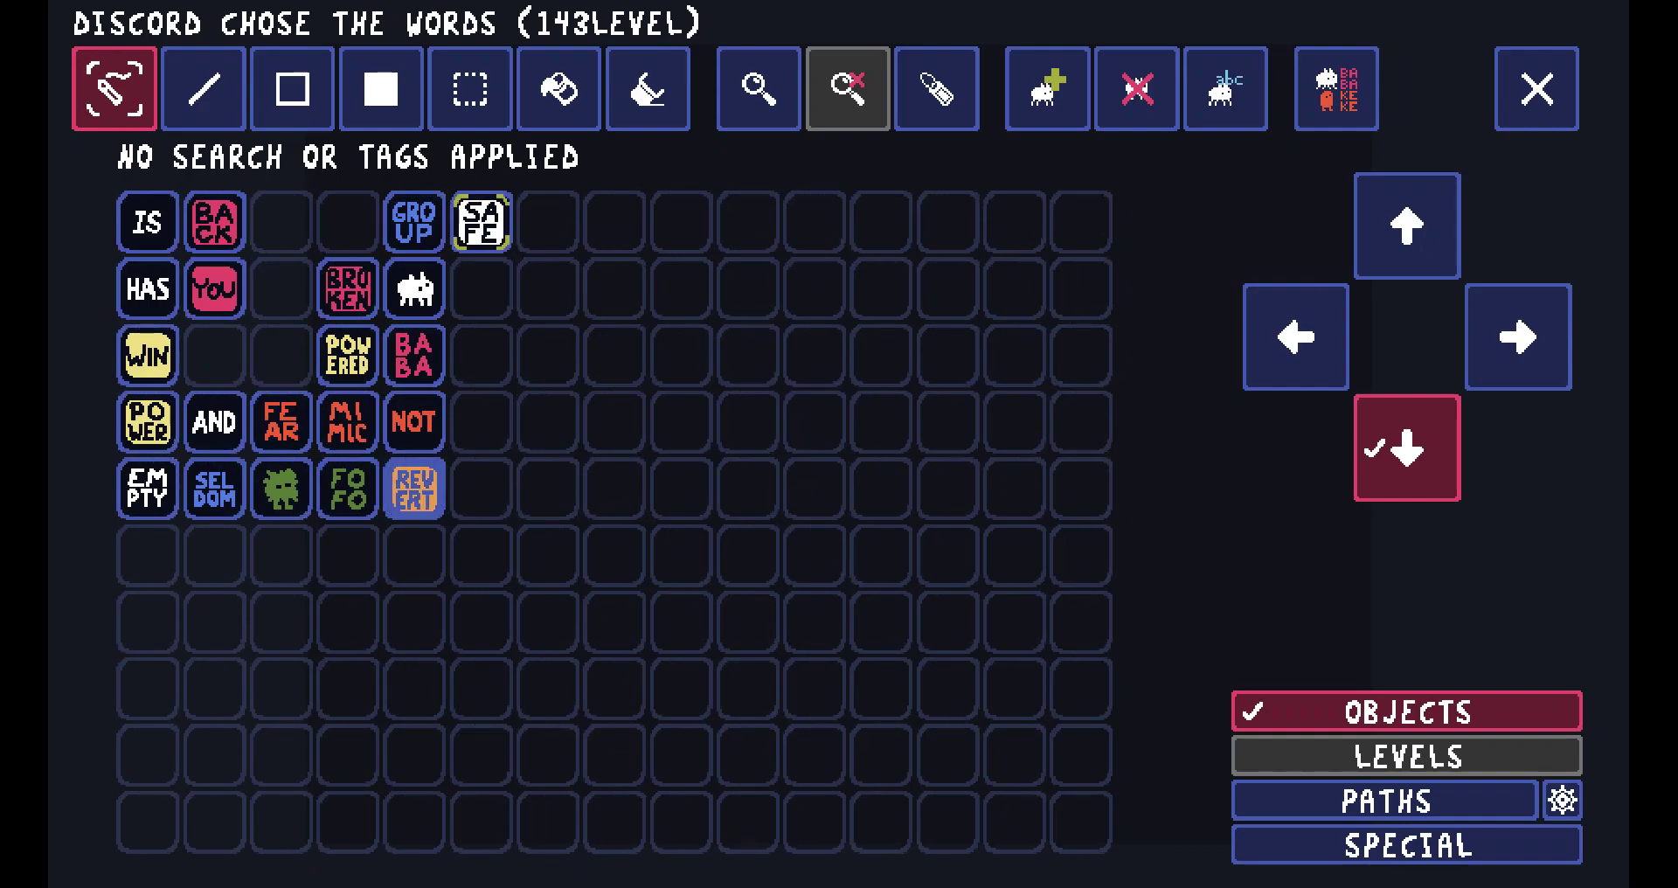
Place BABA, IS and YOU down the top-left column of the grid.
left_click(415, 355)
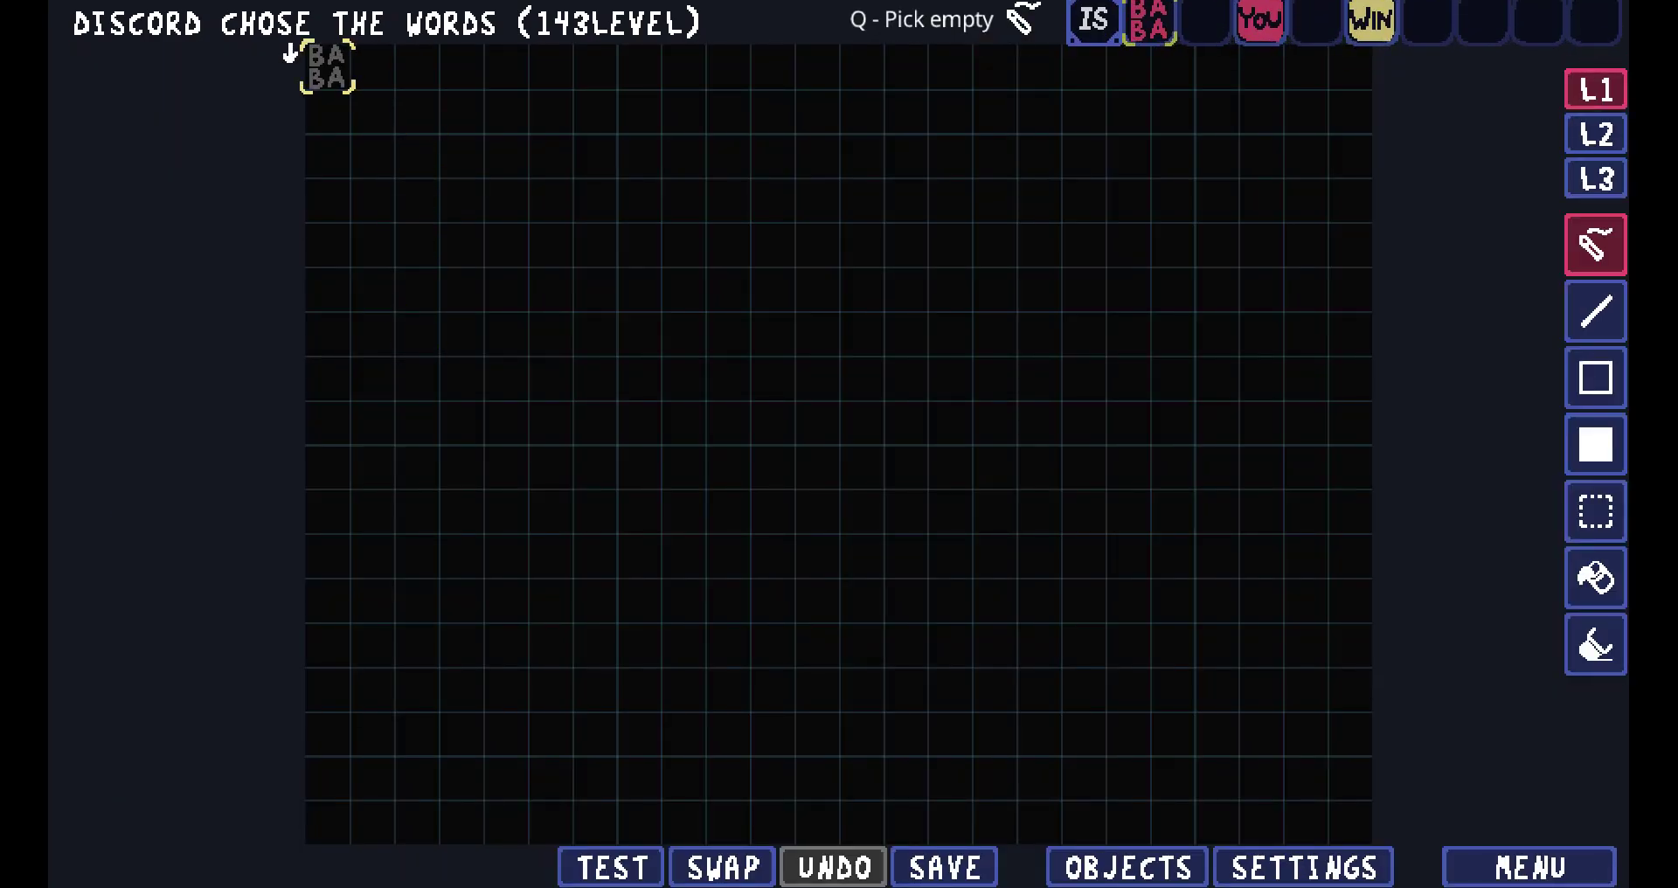
left_click(326, 67)
key("1")
left_click(326, 111)
key("4")
left_click(326, 155)
Place IS and GROUP right of BABA, then switch to the Baba object.
left_click(1128, 867)
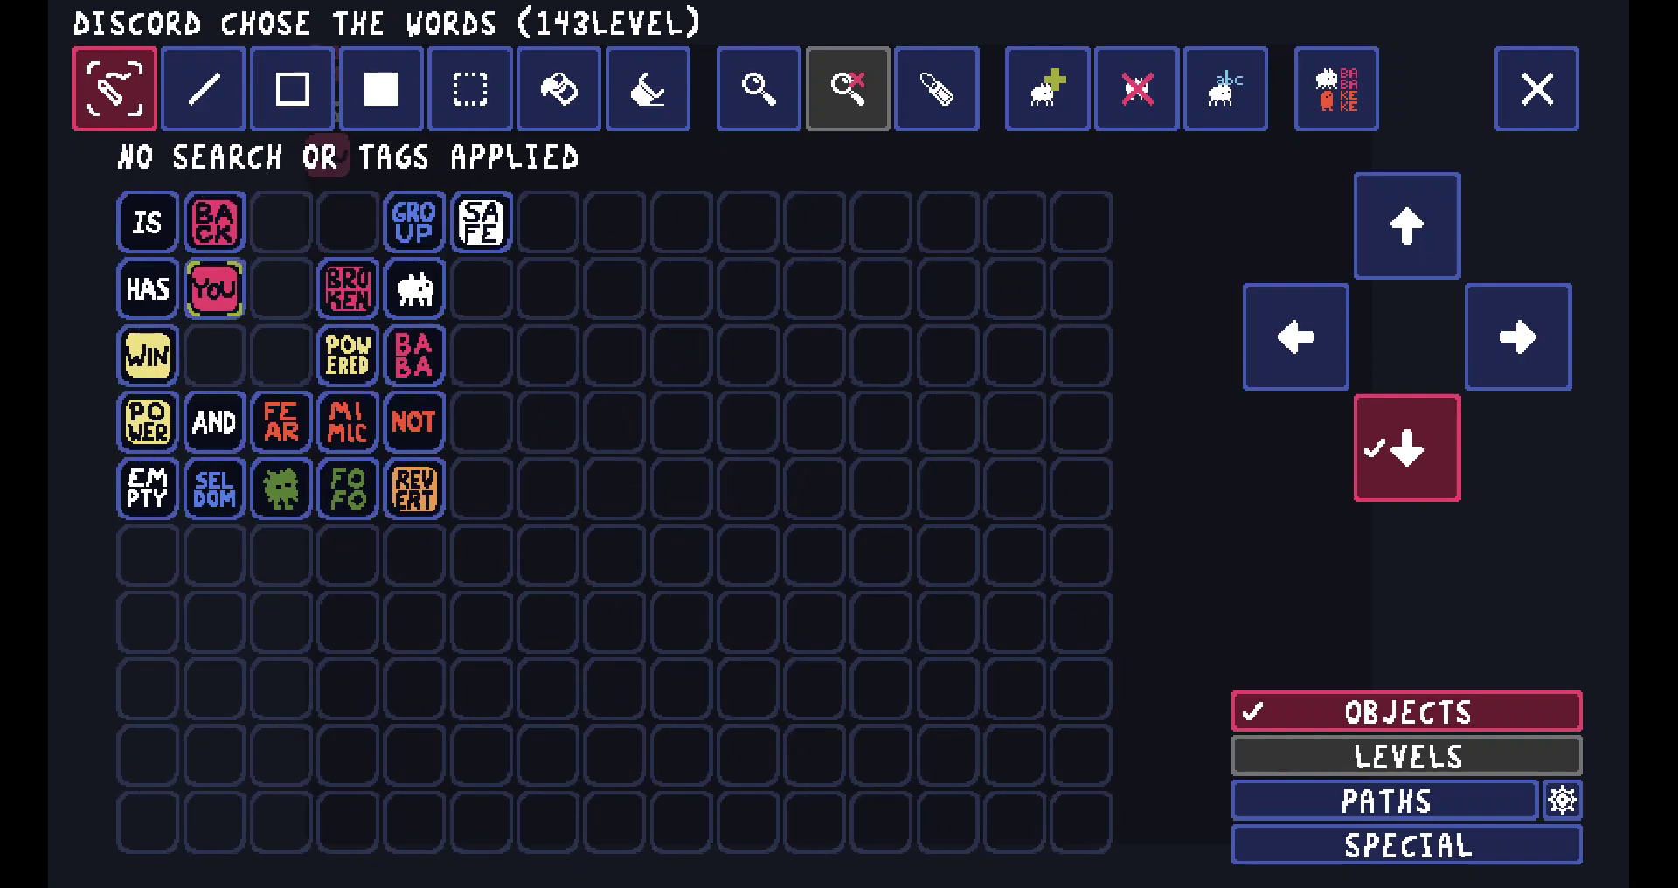
left_click(416, 203)
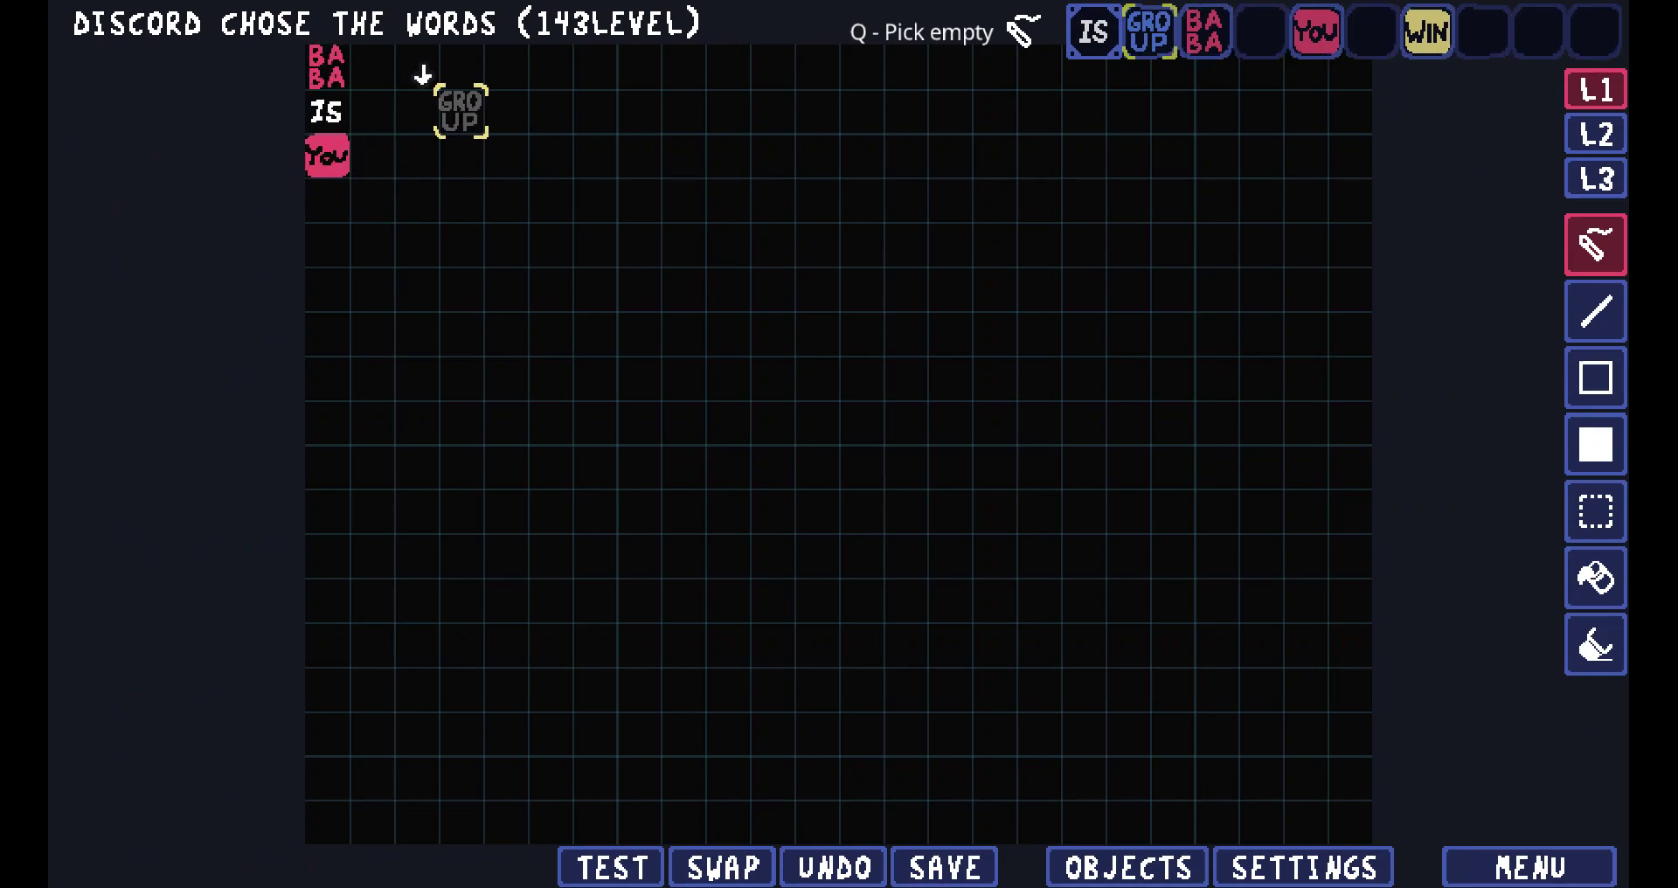
left_click(376, 51)
key("q")
left_click(344, 61)
key("q")
key("Tab")
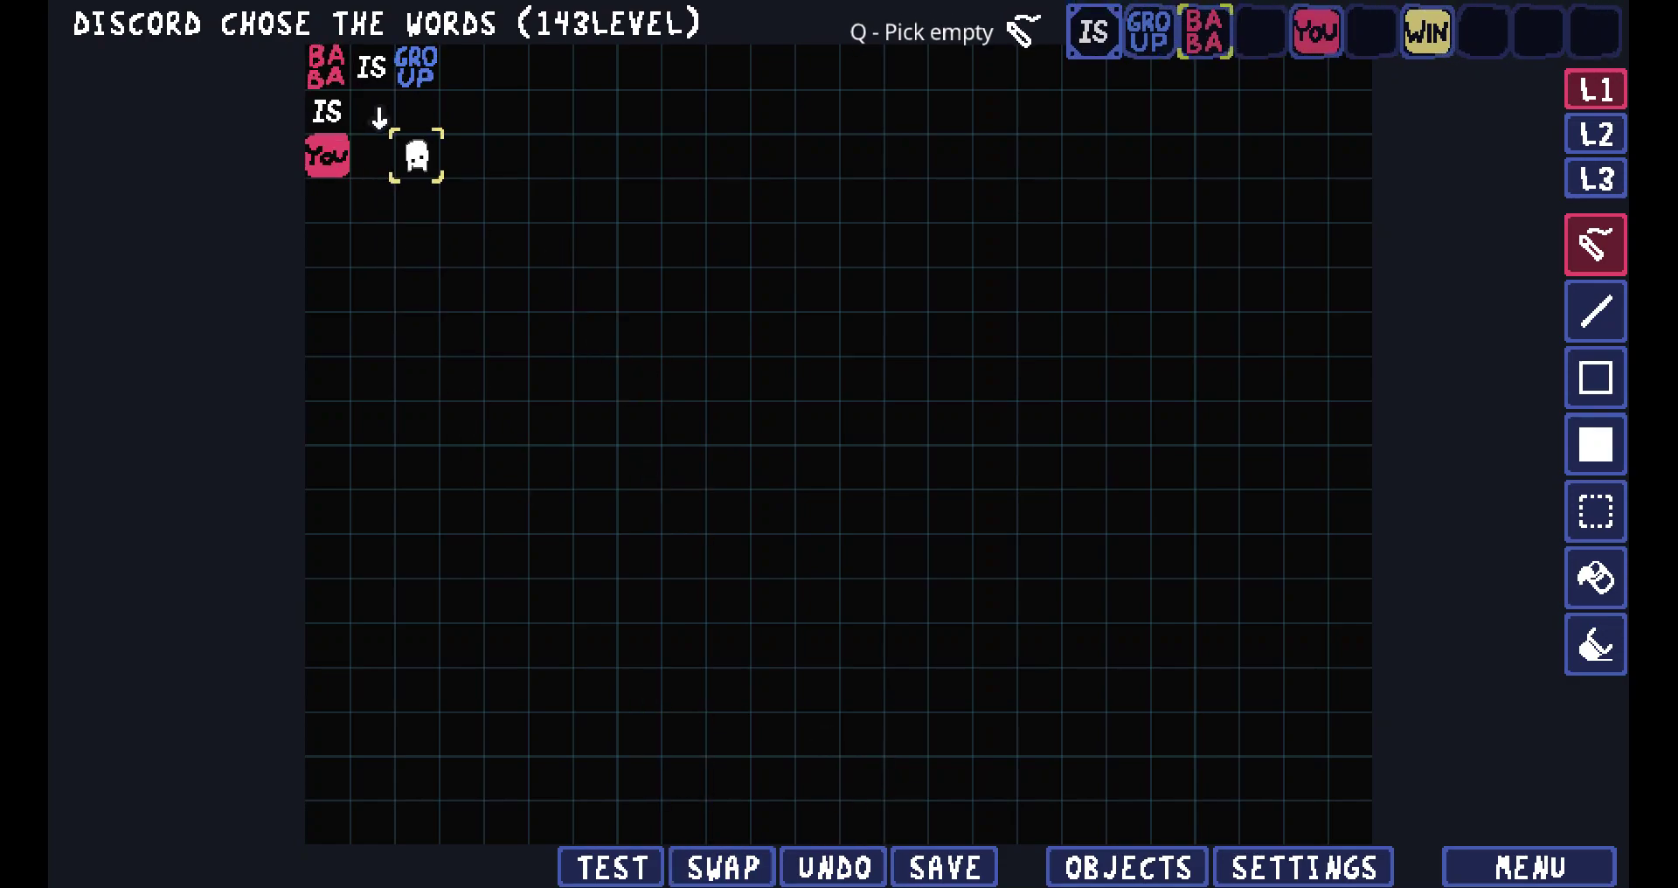
key("alt+Tab")
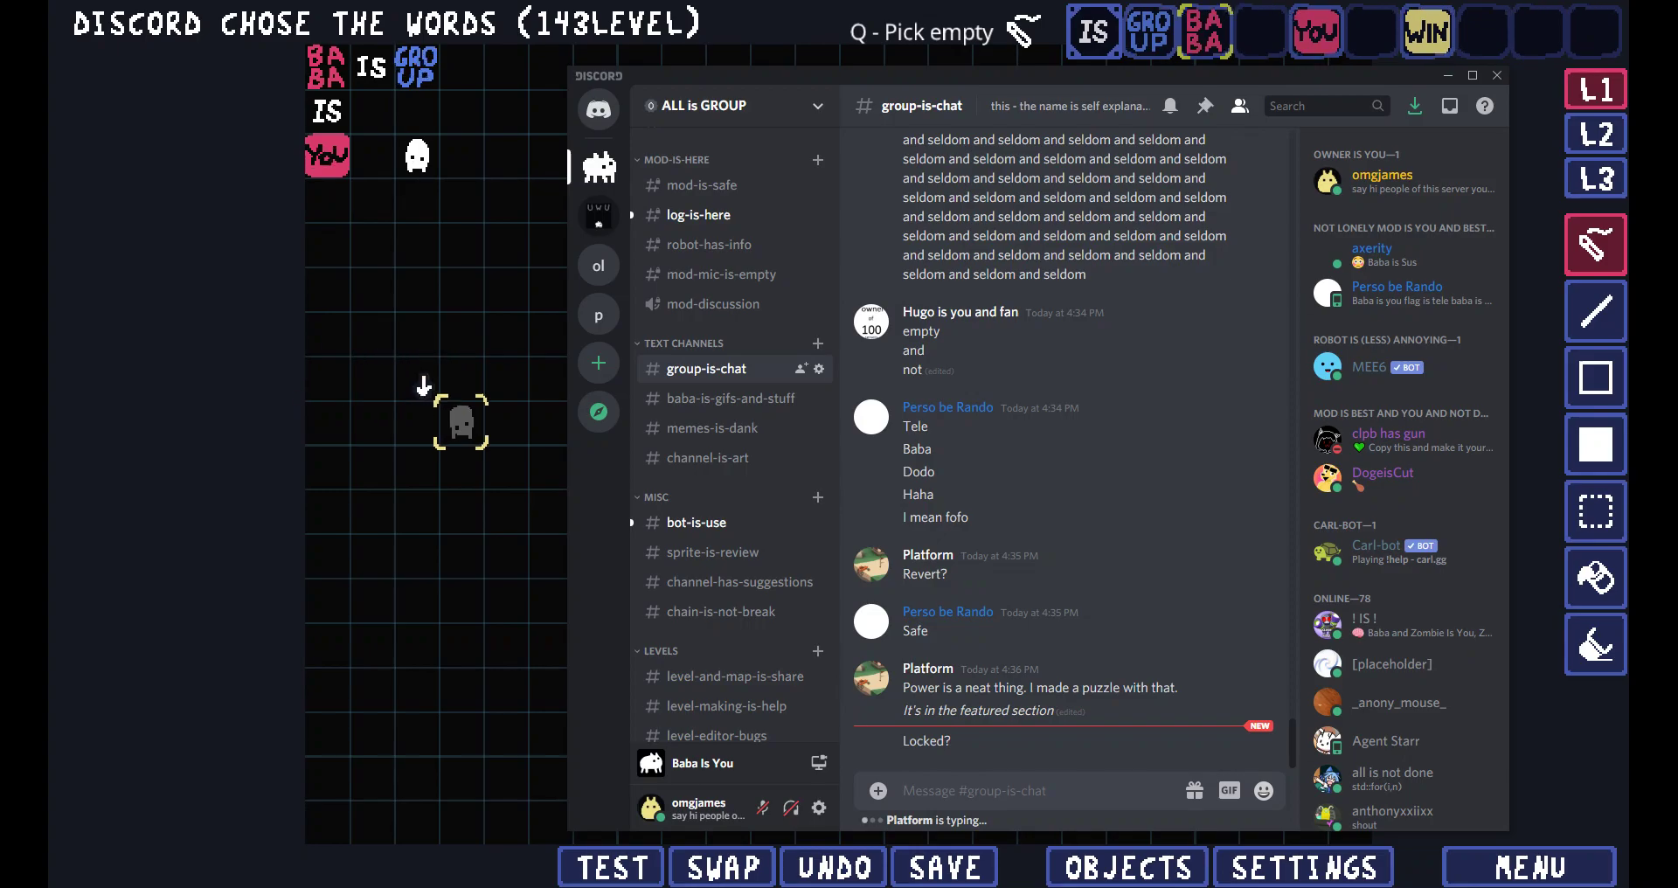
Bring the editor back over Discord and open the full word catalogue, paging forward and back.
left_click(468, 428)
key("Tab")
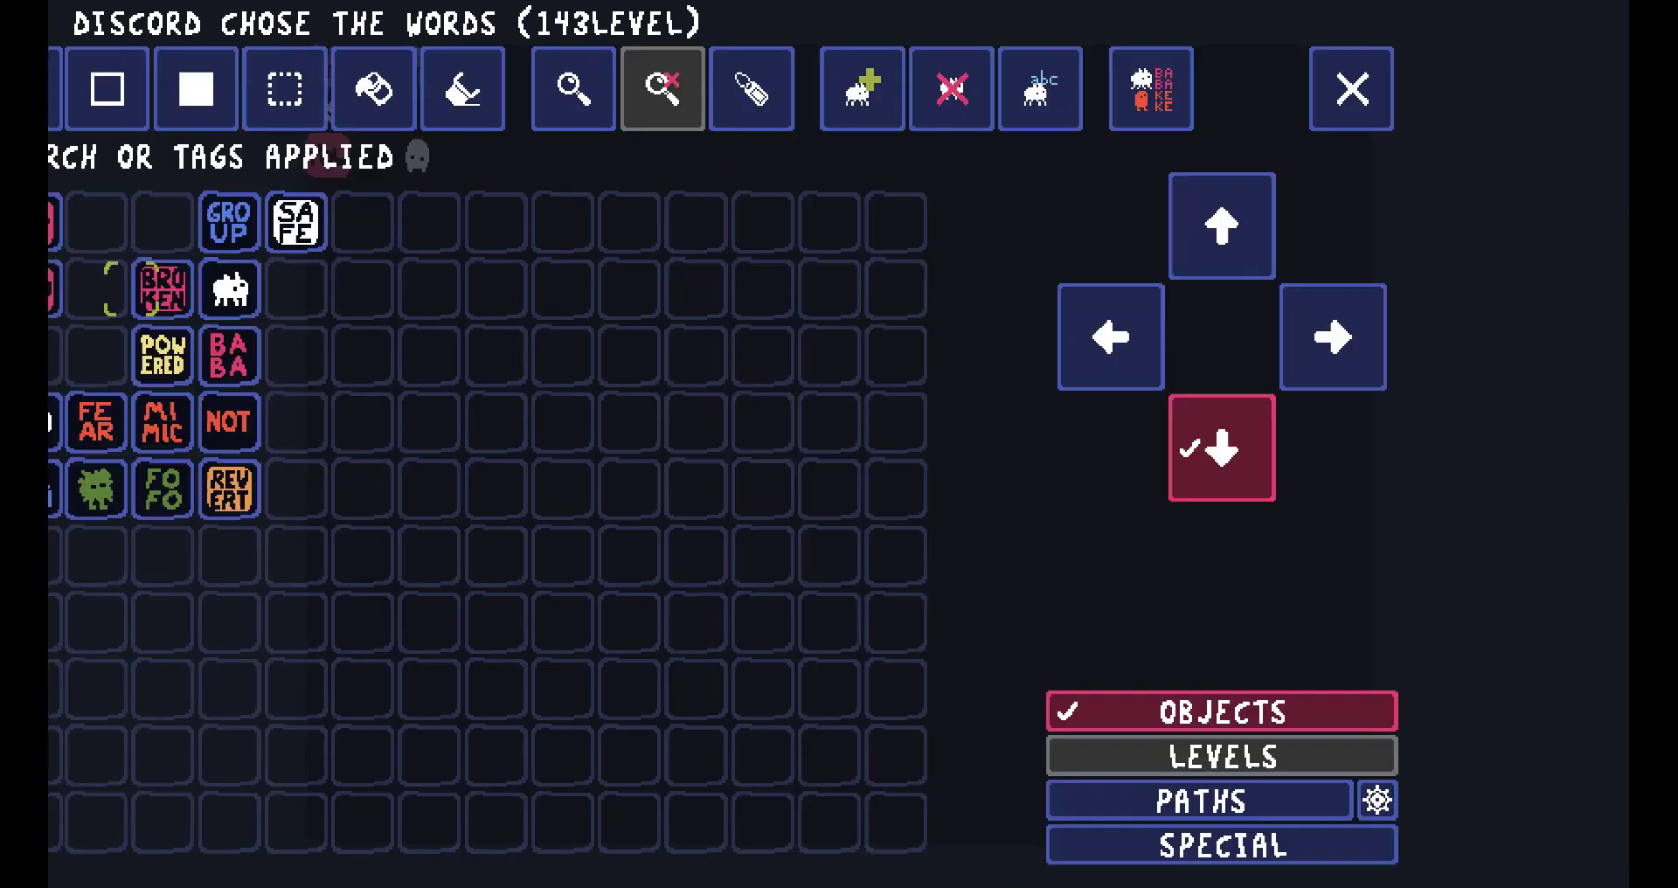
key("Return")
key("Page_Down")
key("Page_Down")
key("Page_Down")
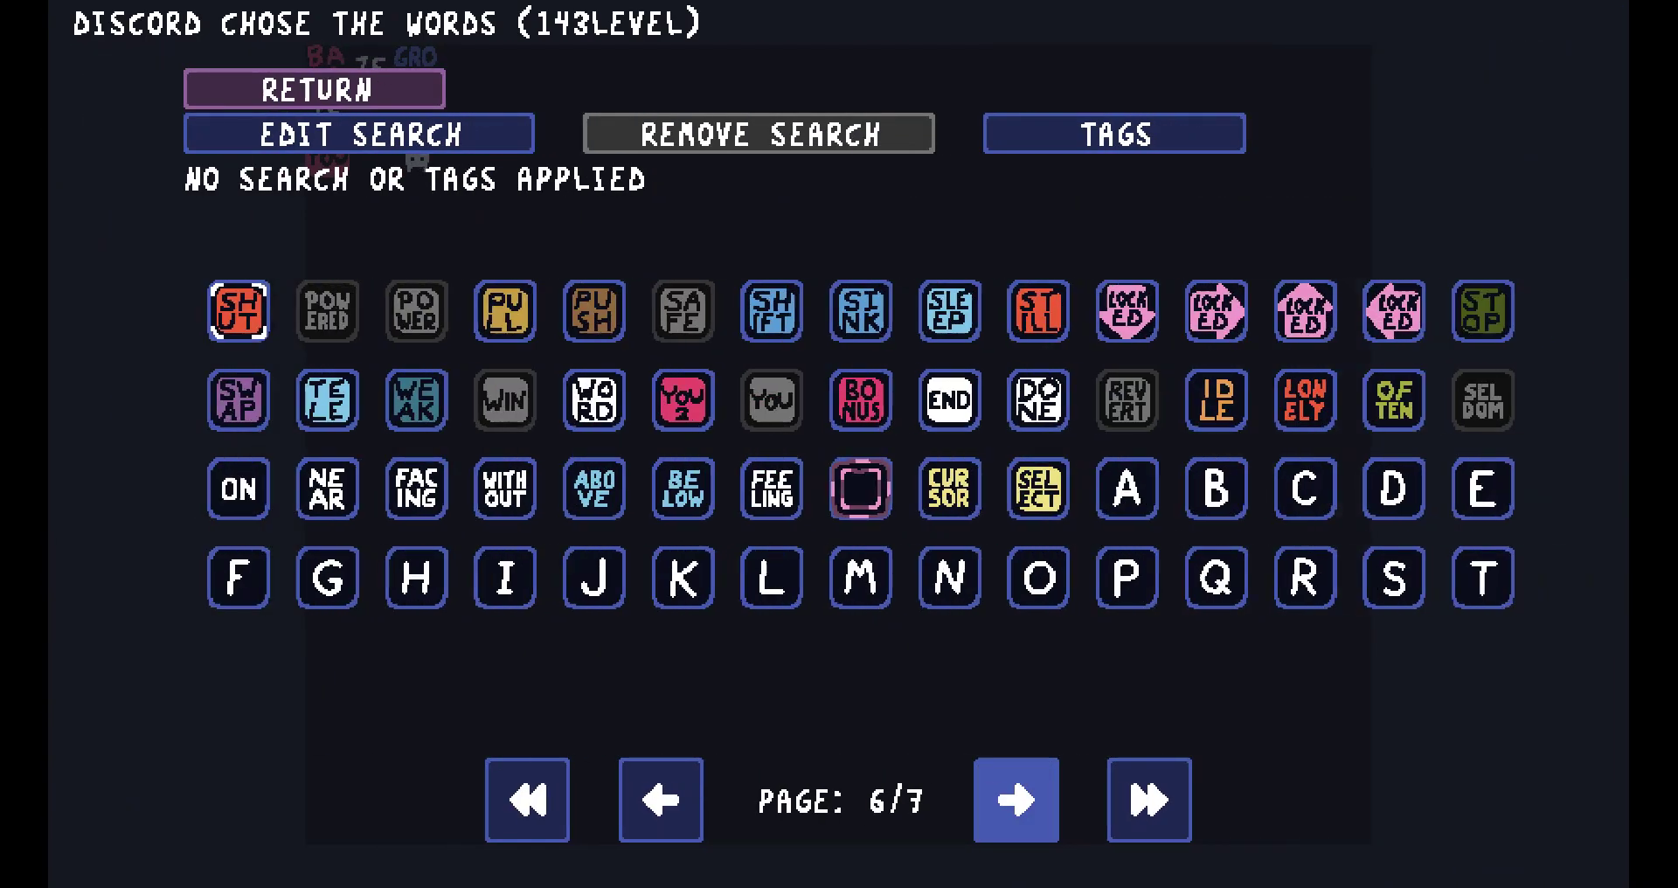
key("Page_Up")
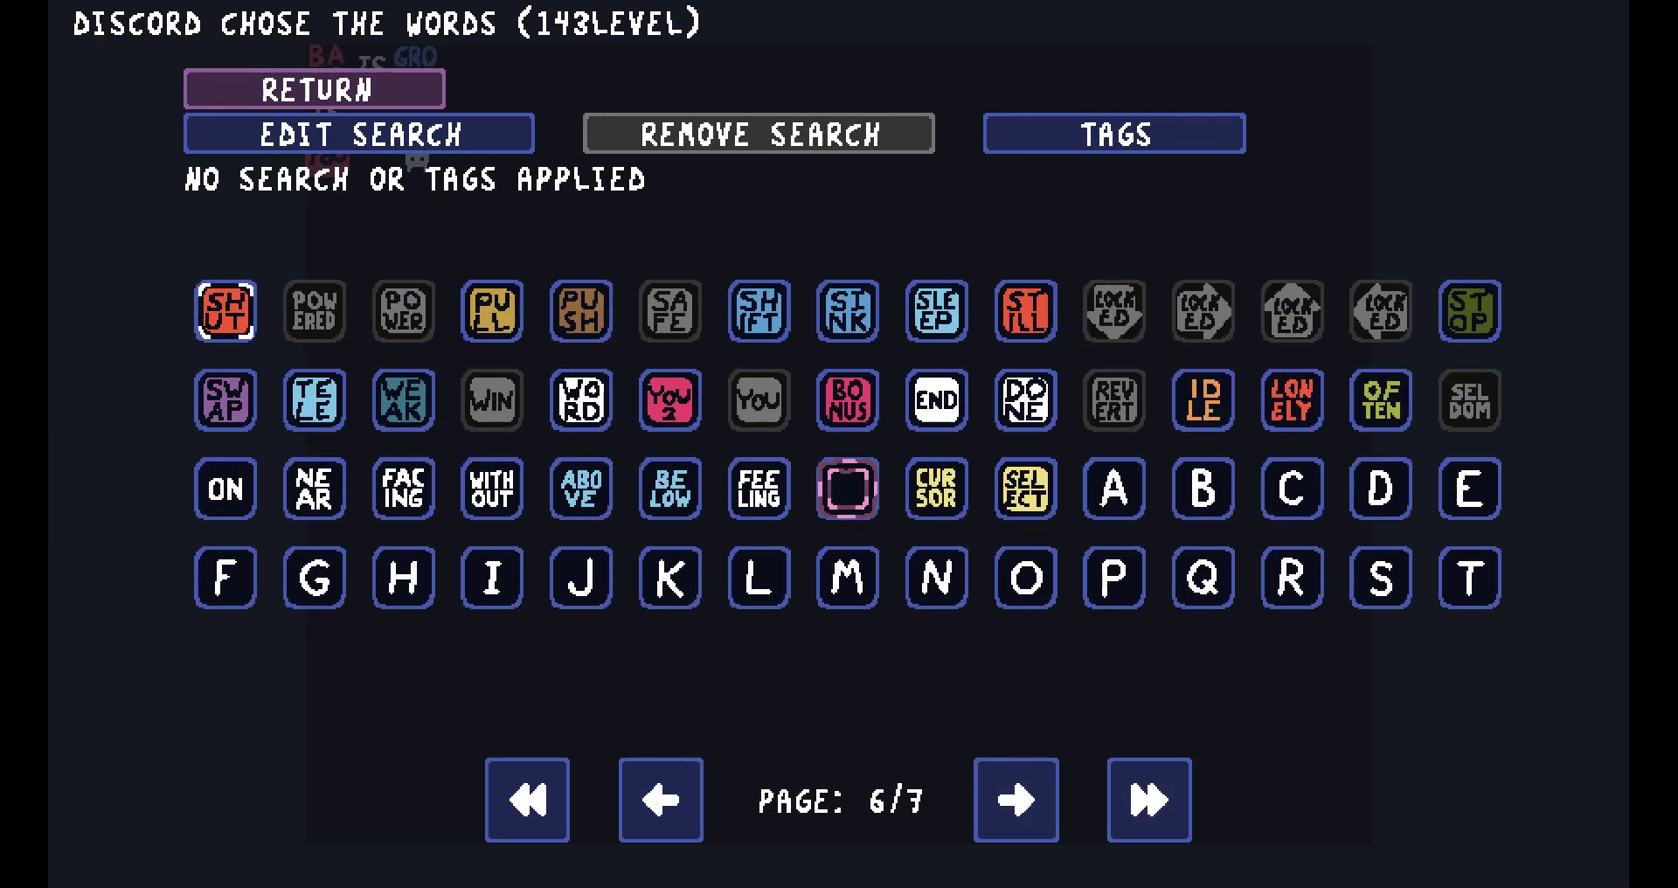
Check Discord, then page the catalogue to page 5 and leave it for the palette.
key("alt+Tab")
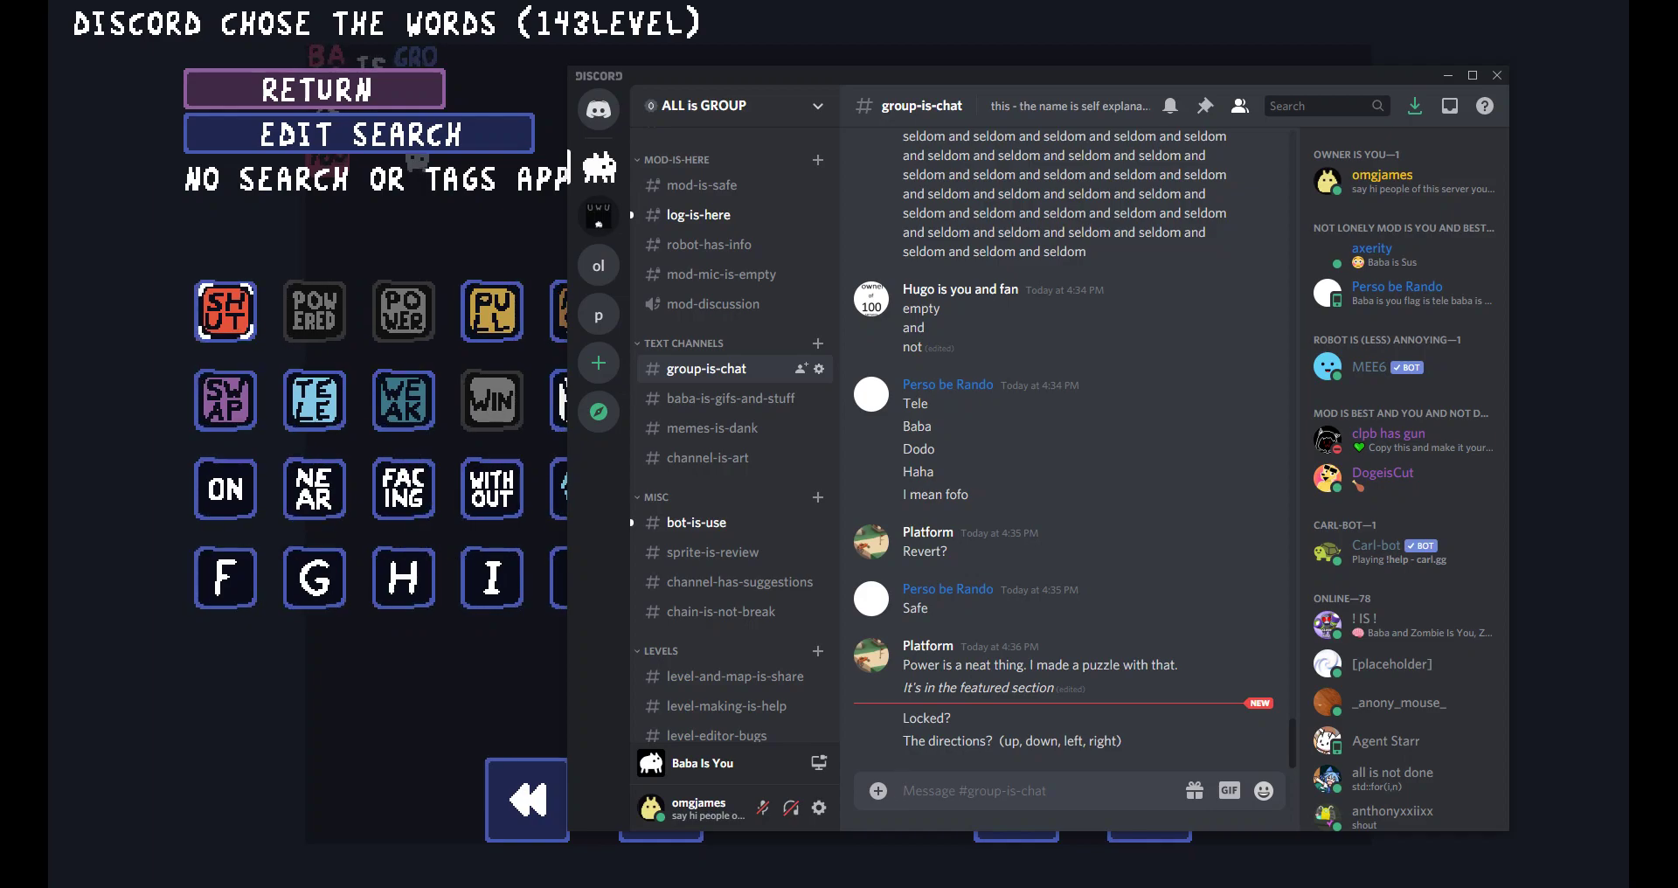
key("alt+Tab")
key("Left")
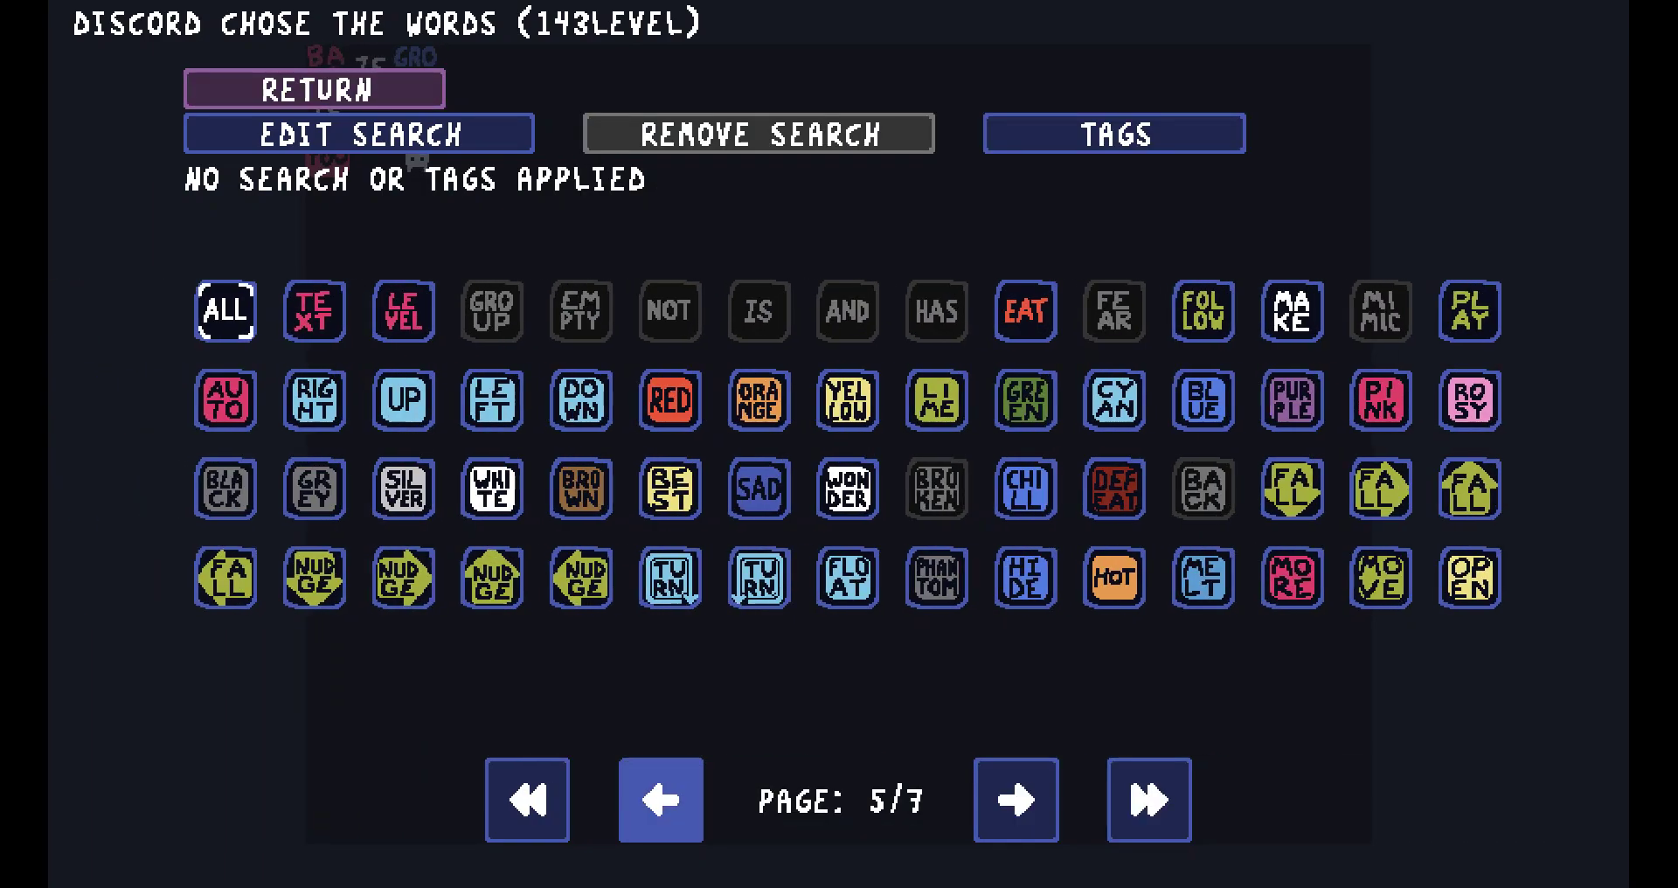
key("Left")
key("Right")
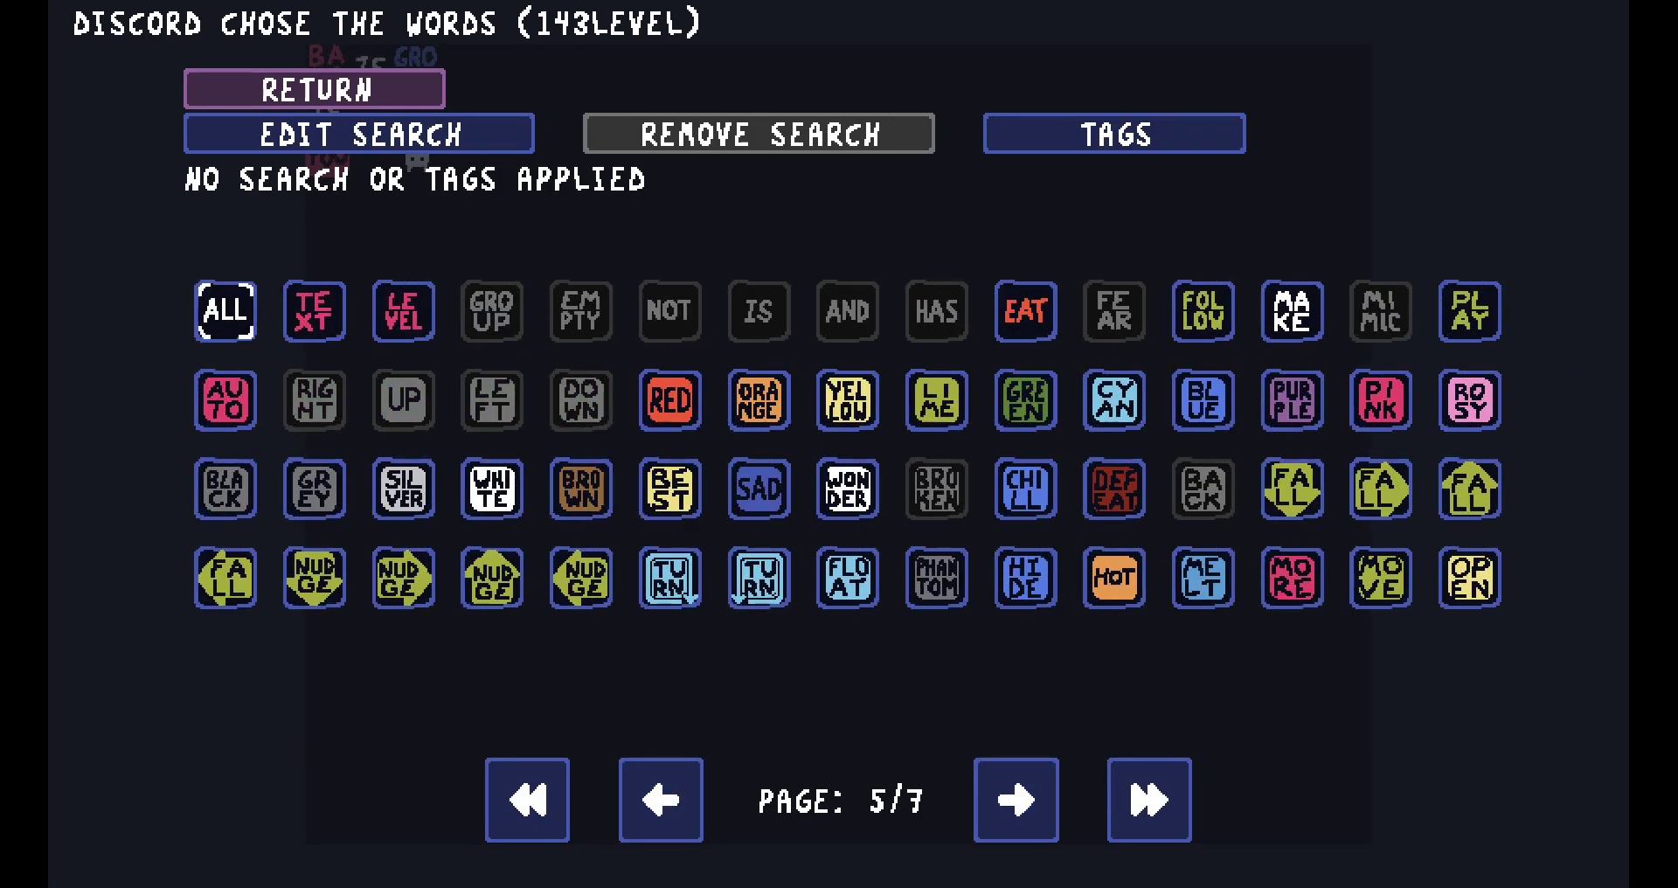
key("Escape")
key("Down")
key("Return")
Close the palette and save the level with Ctrl+S.
key("Escape")
key("Return")
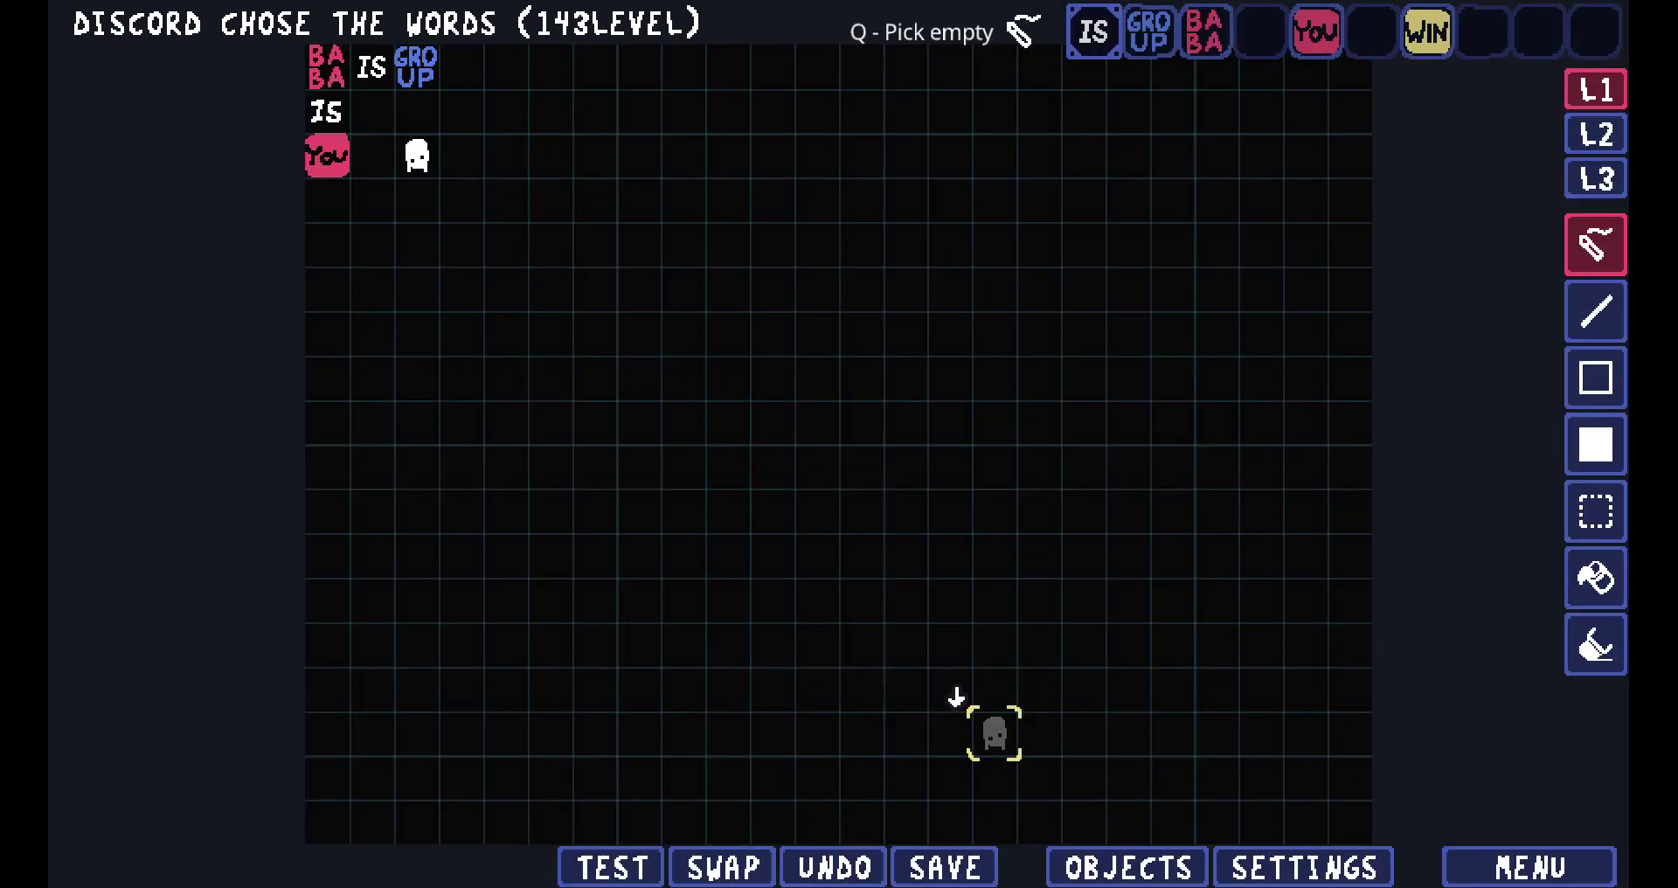
key("ctrl+s")
Reopen the word palette, move the selection from FOFO up to MIMIC, and return to the grid.
key("Tab")
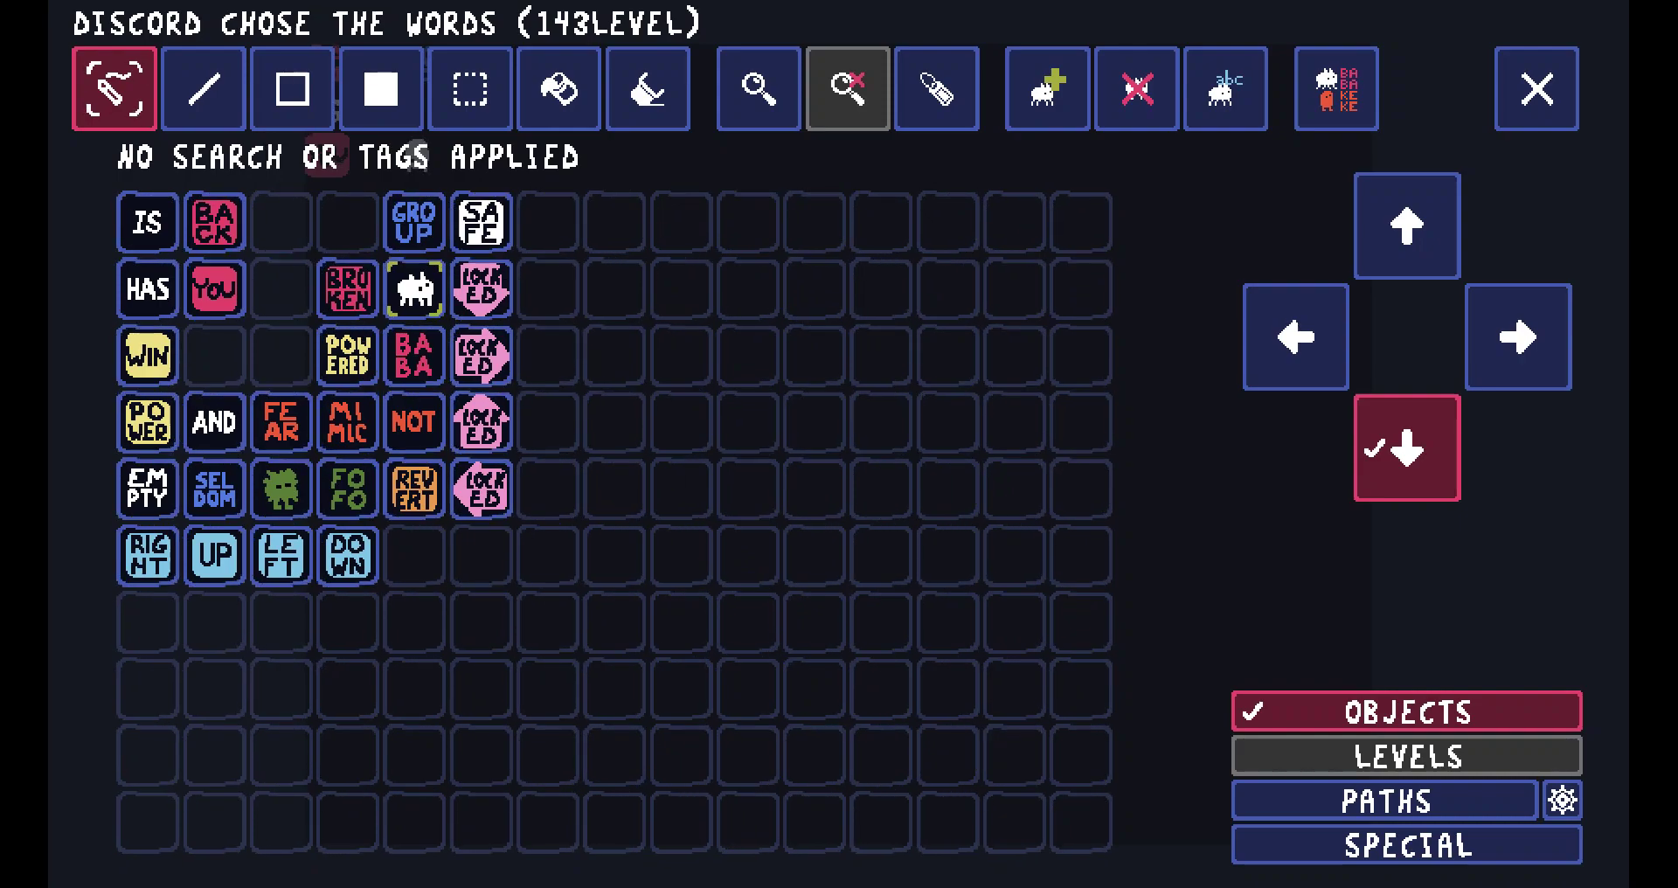
key("alt+Tab")
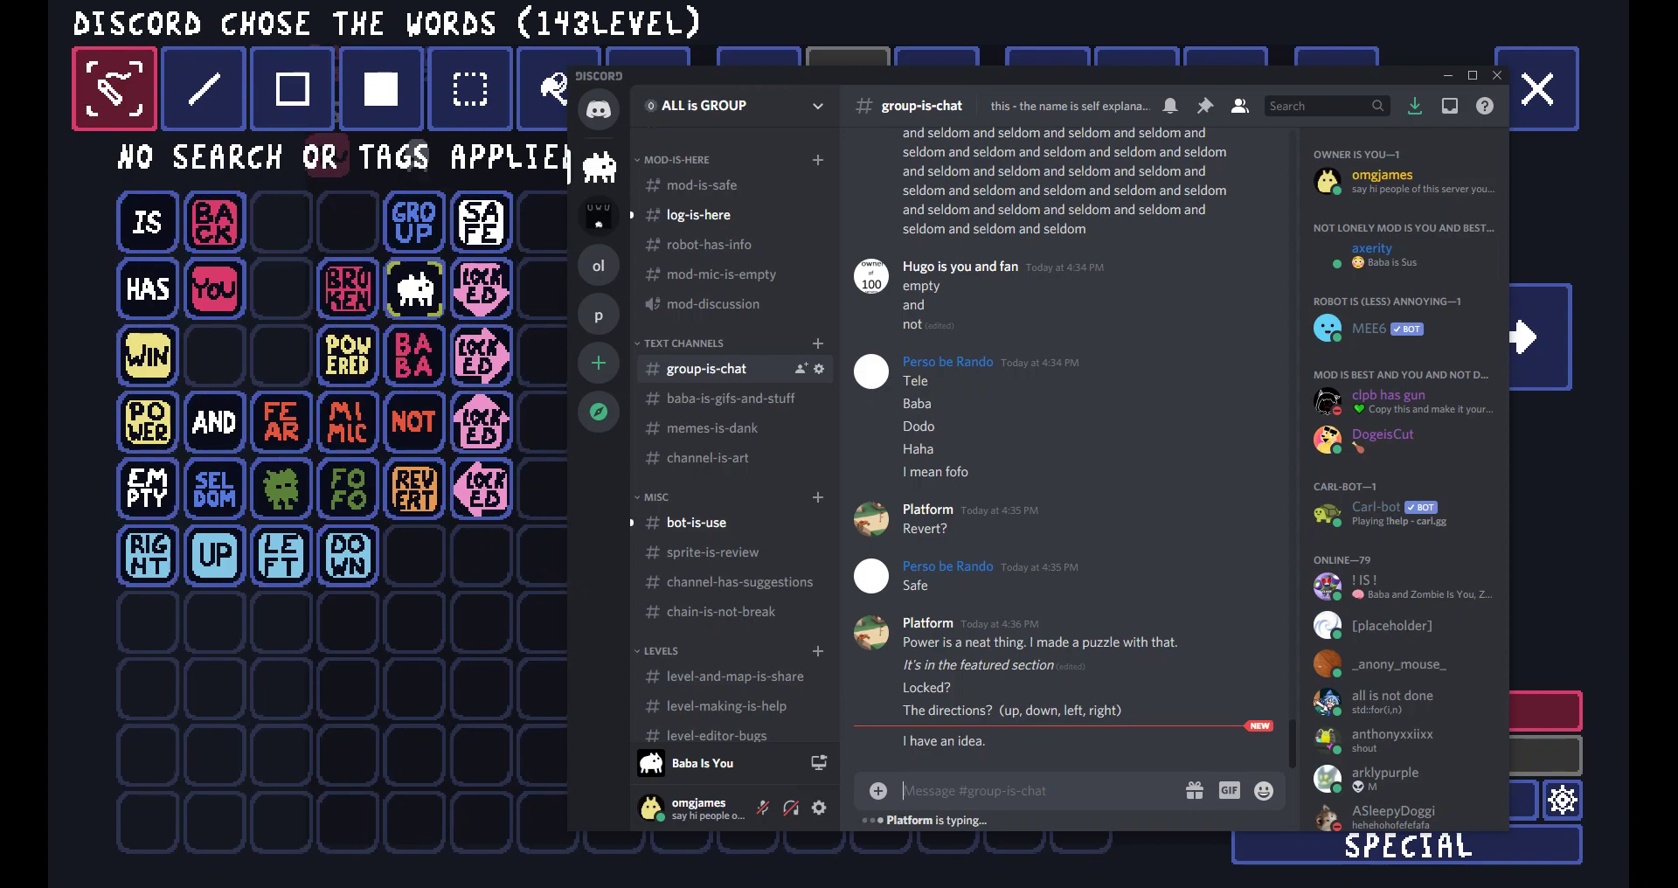
key("alt+Tab")
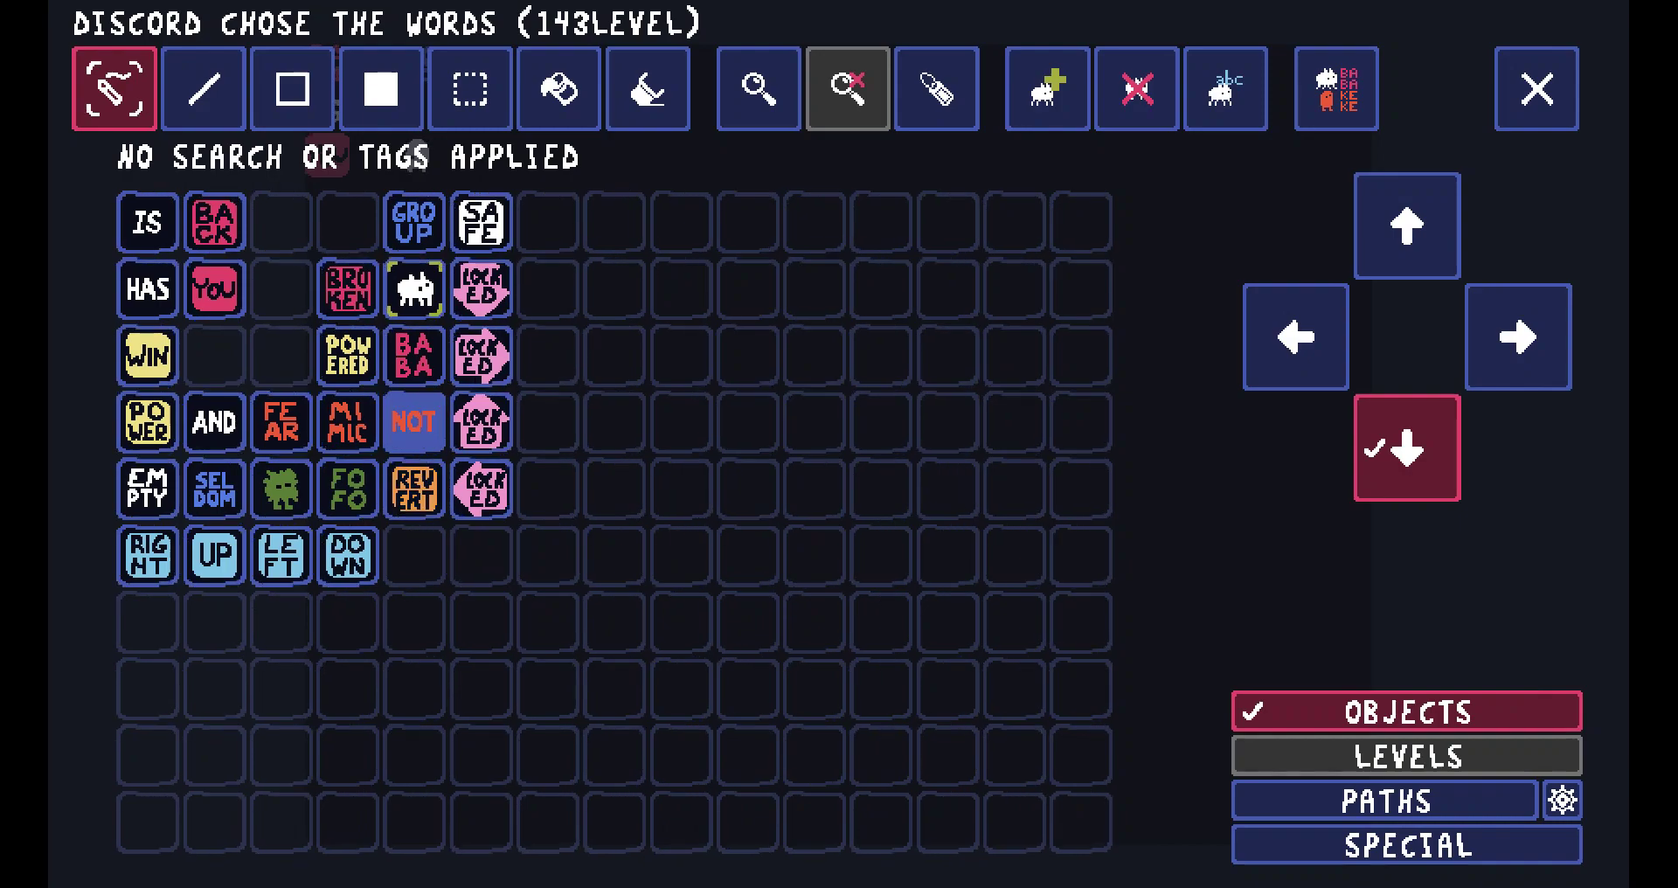
key("Up")
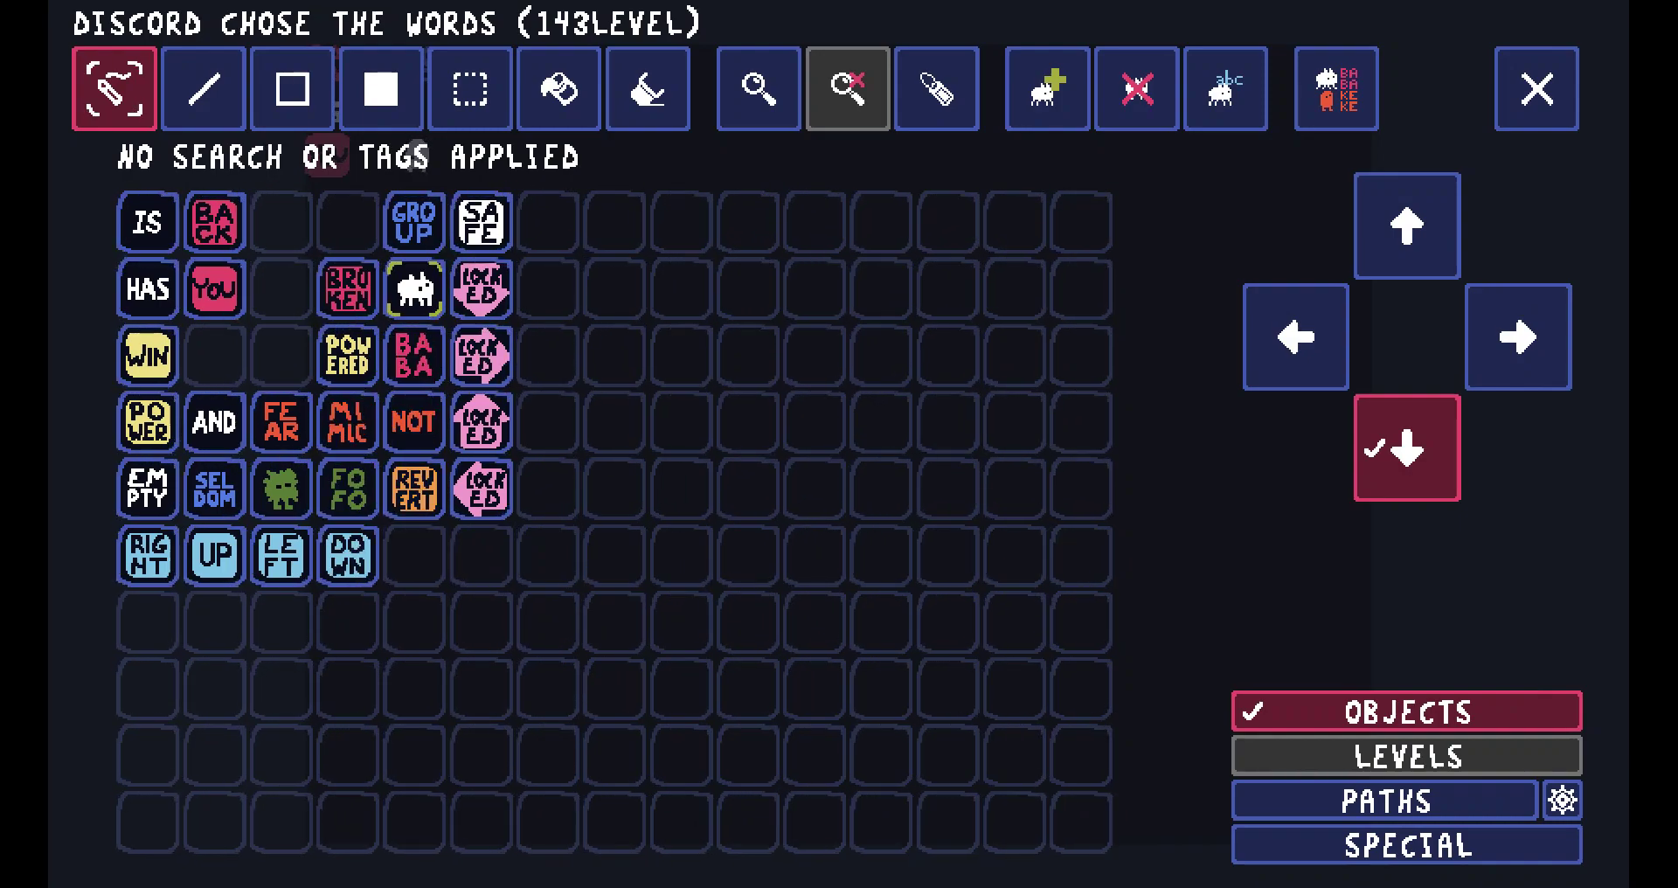
key("Tab")
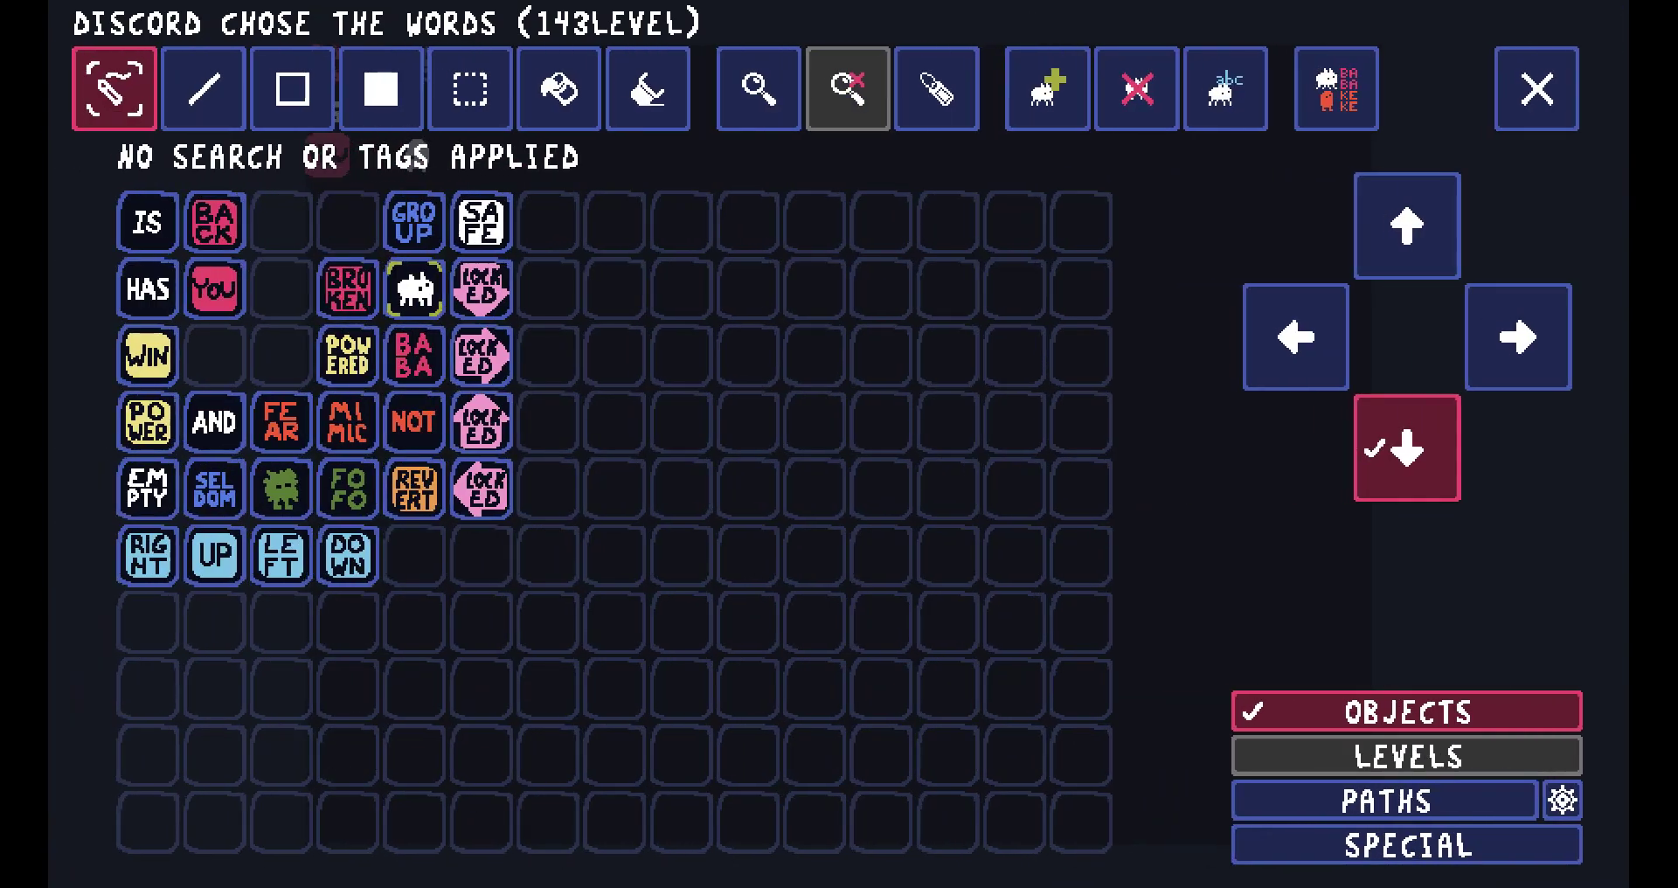
Open the word palette, glance at Discord, and close the palette back to the grid.
left_click(1127, 867)
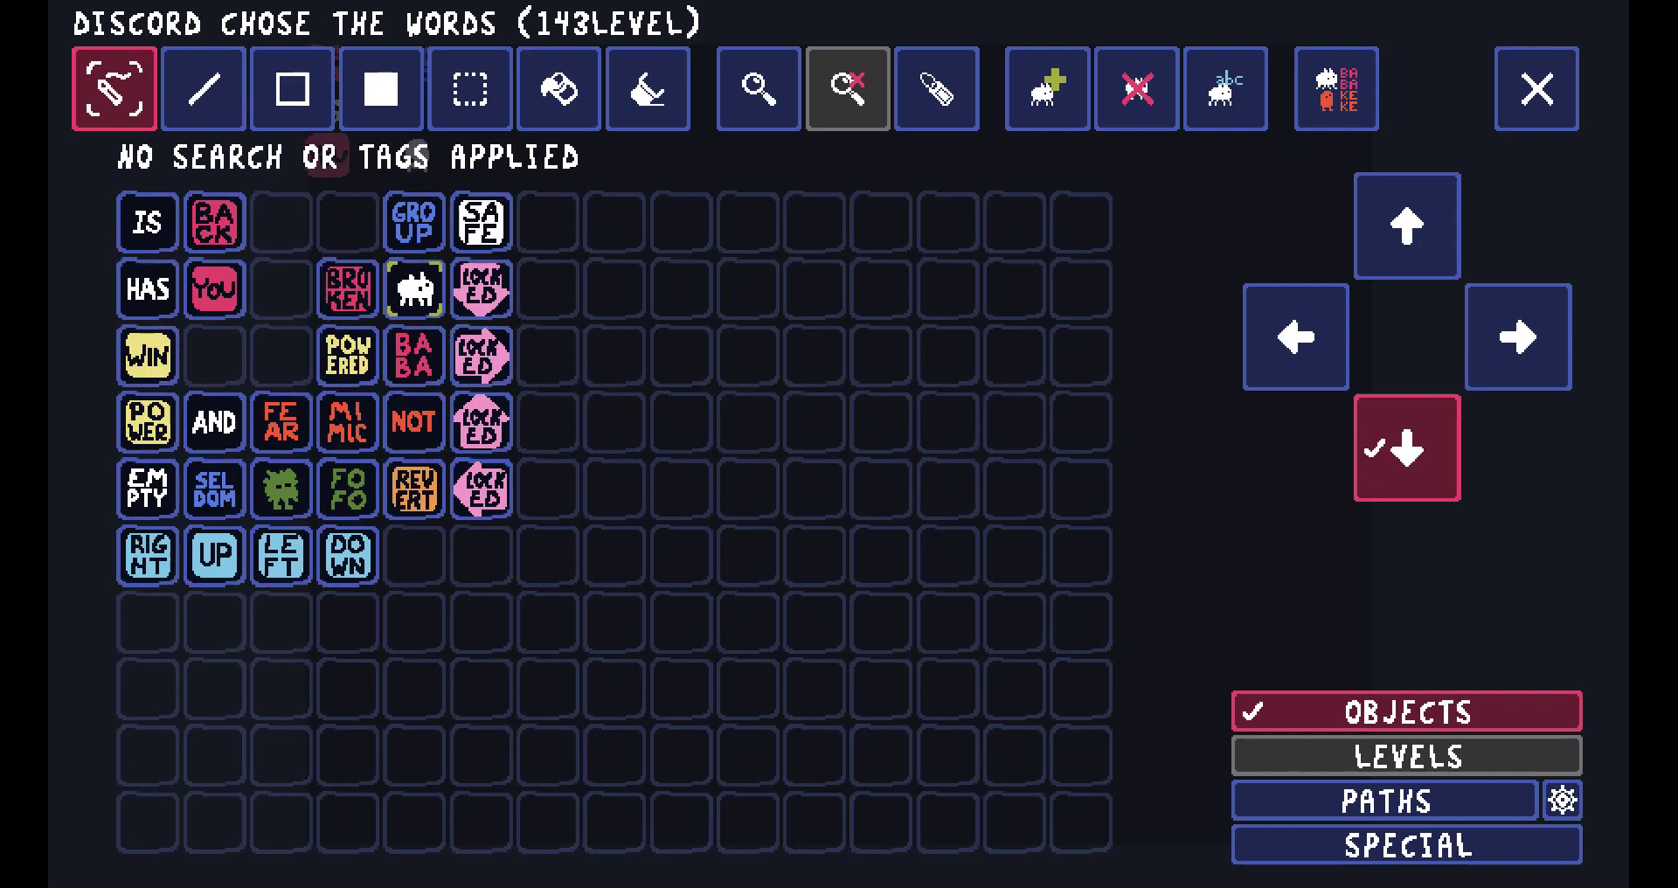
key("alt+Tab")
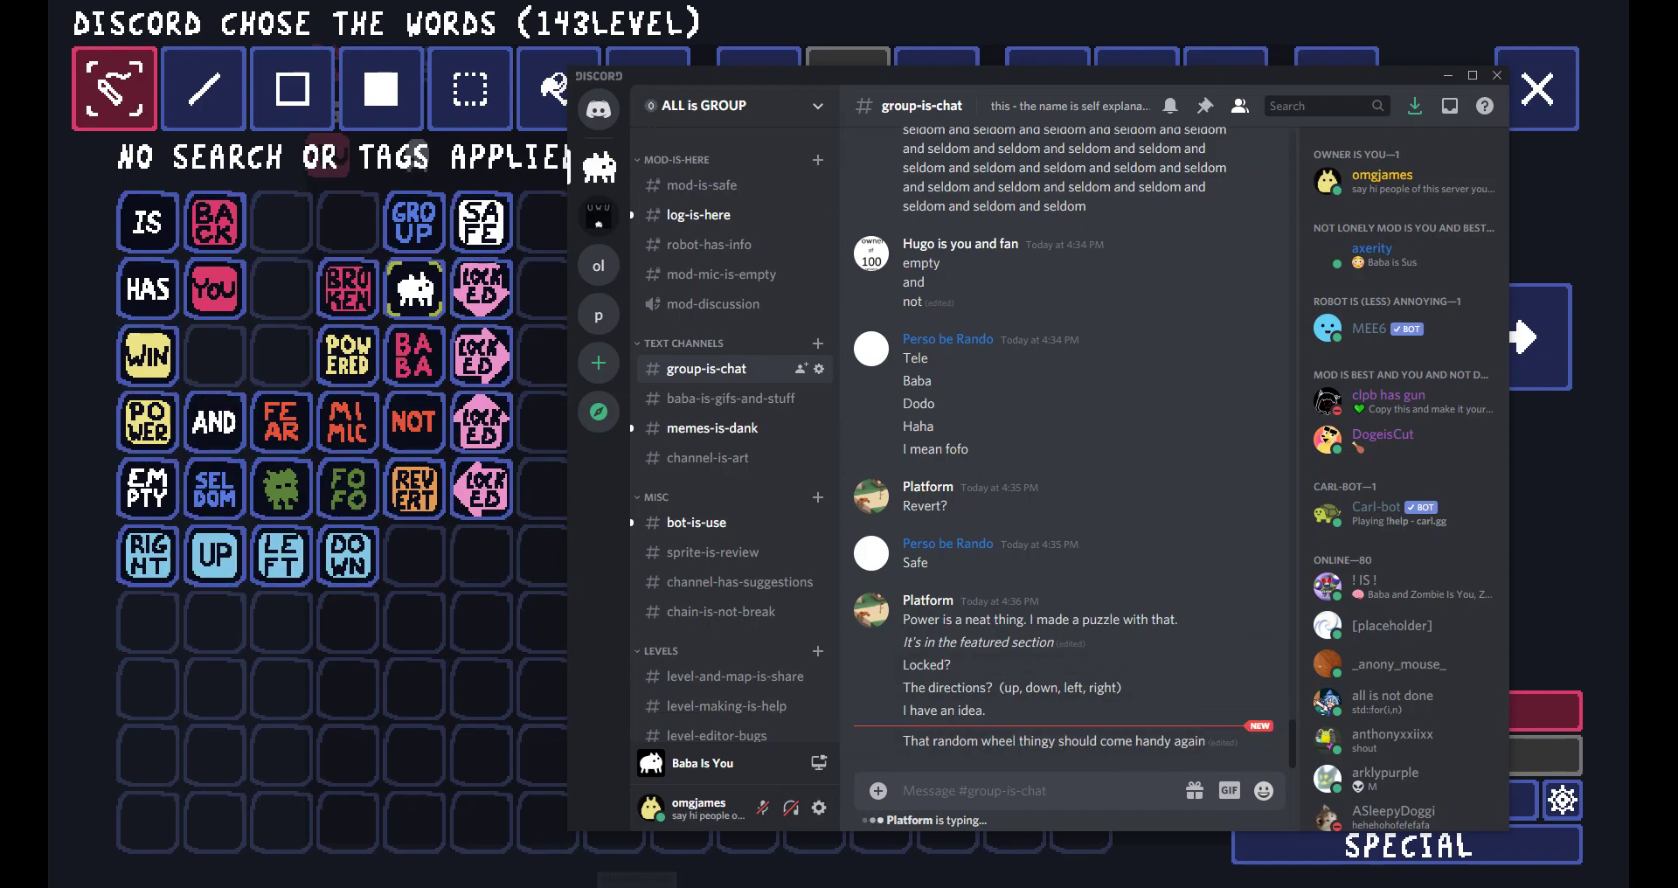
key("alt+Tab")
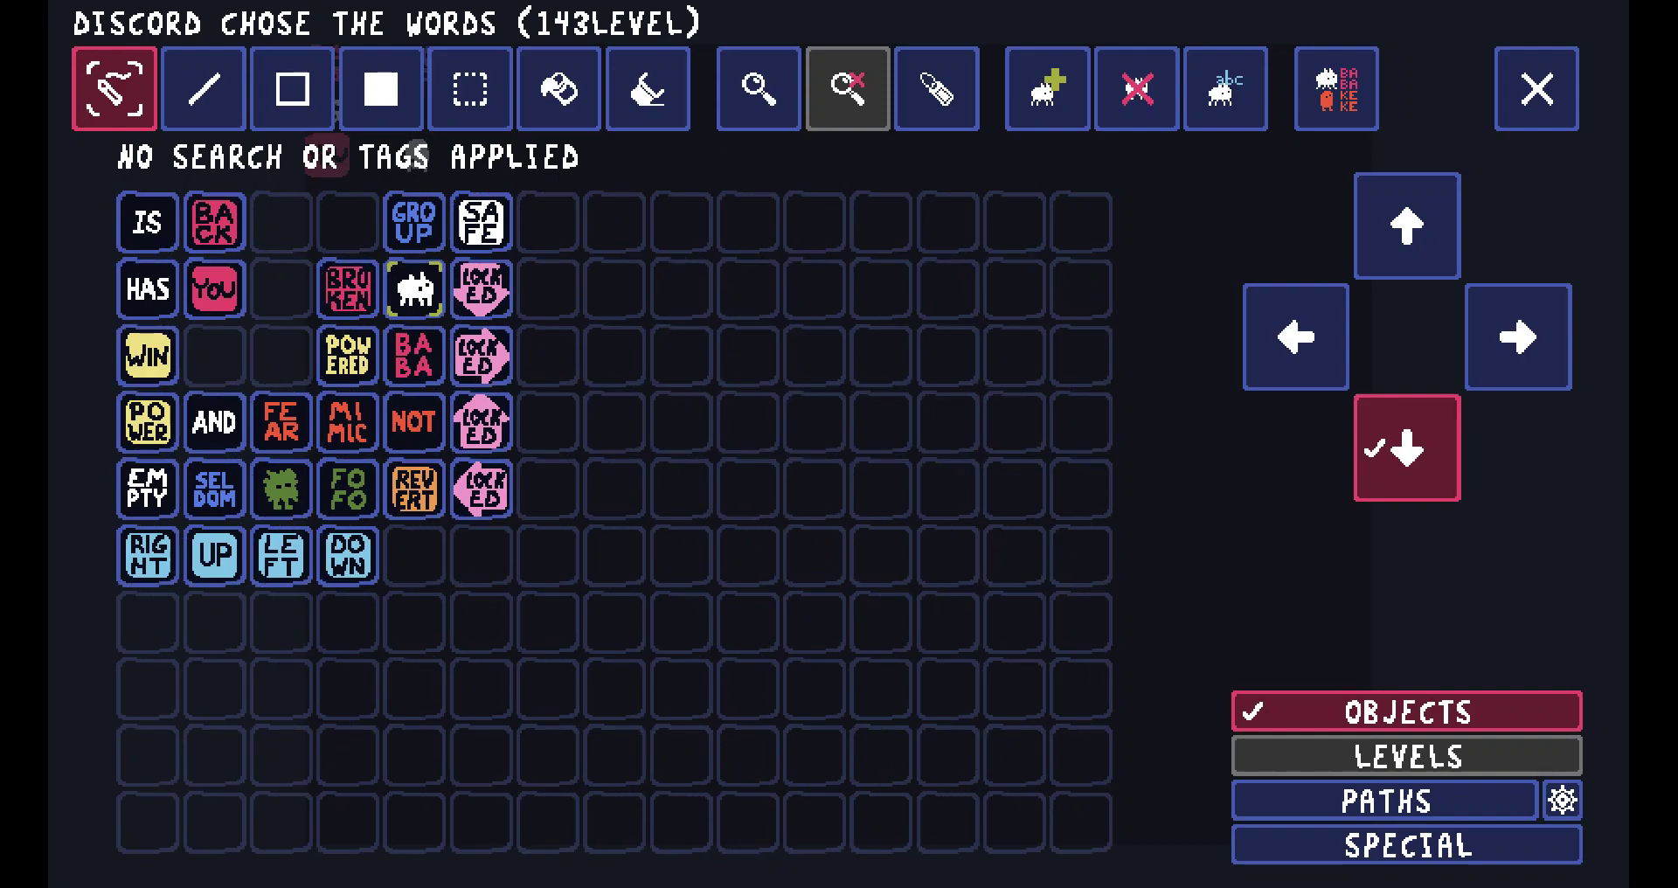
left_click(1536, 88)
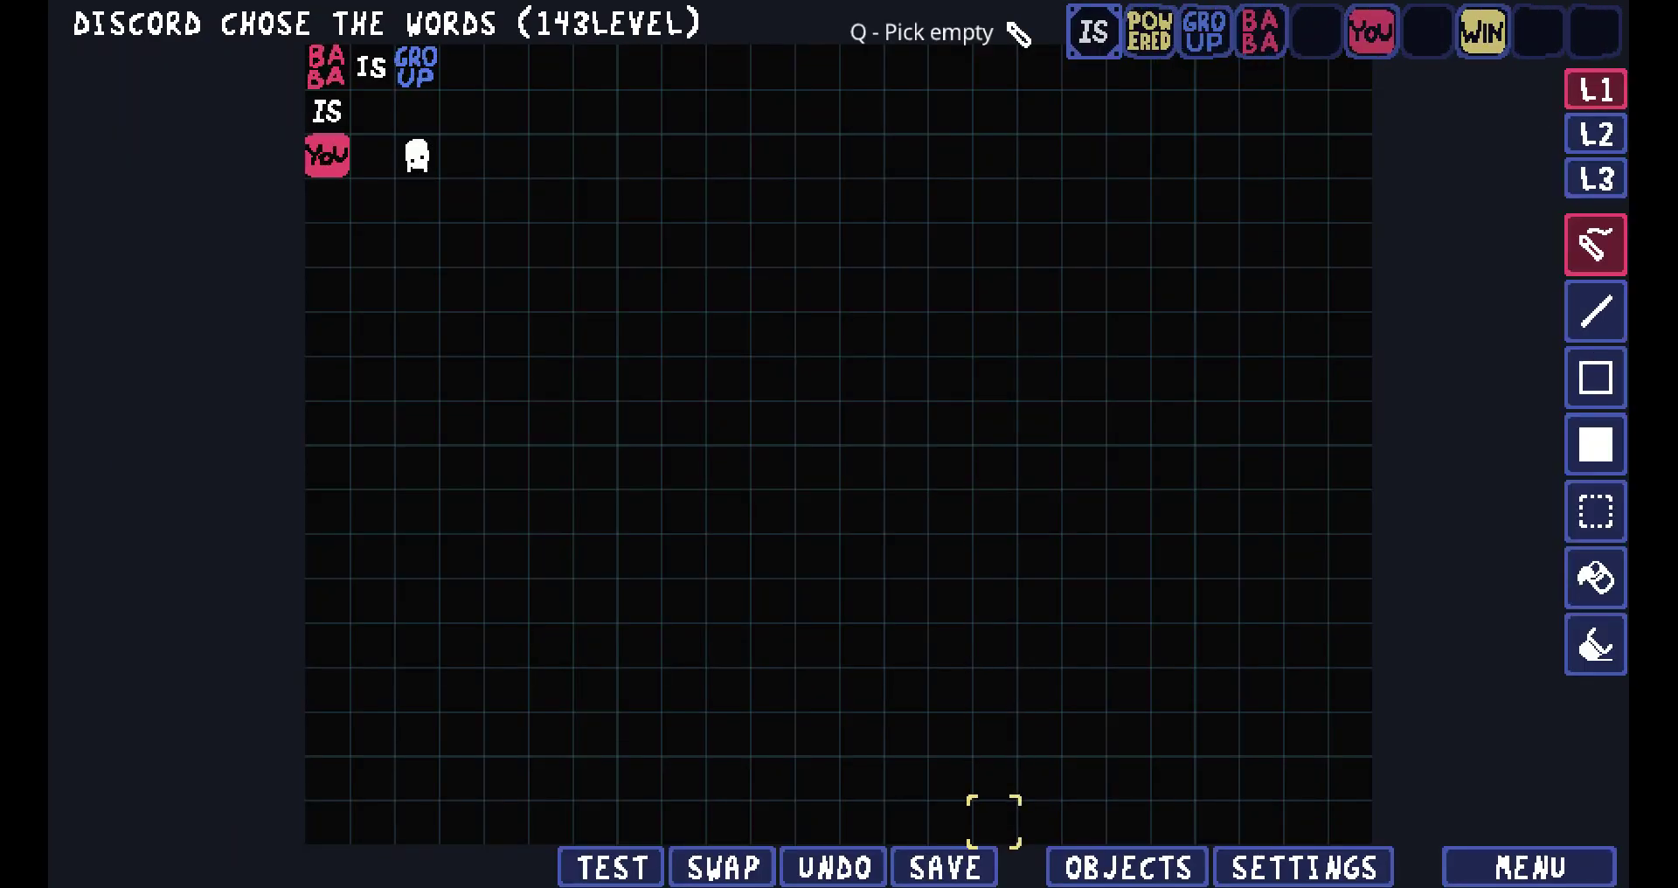
Save the level, start a test run, and switch to the Discord chat.
left_click(944, 867)
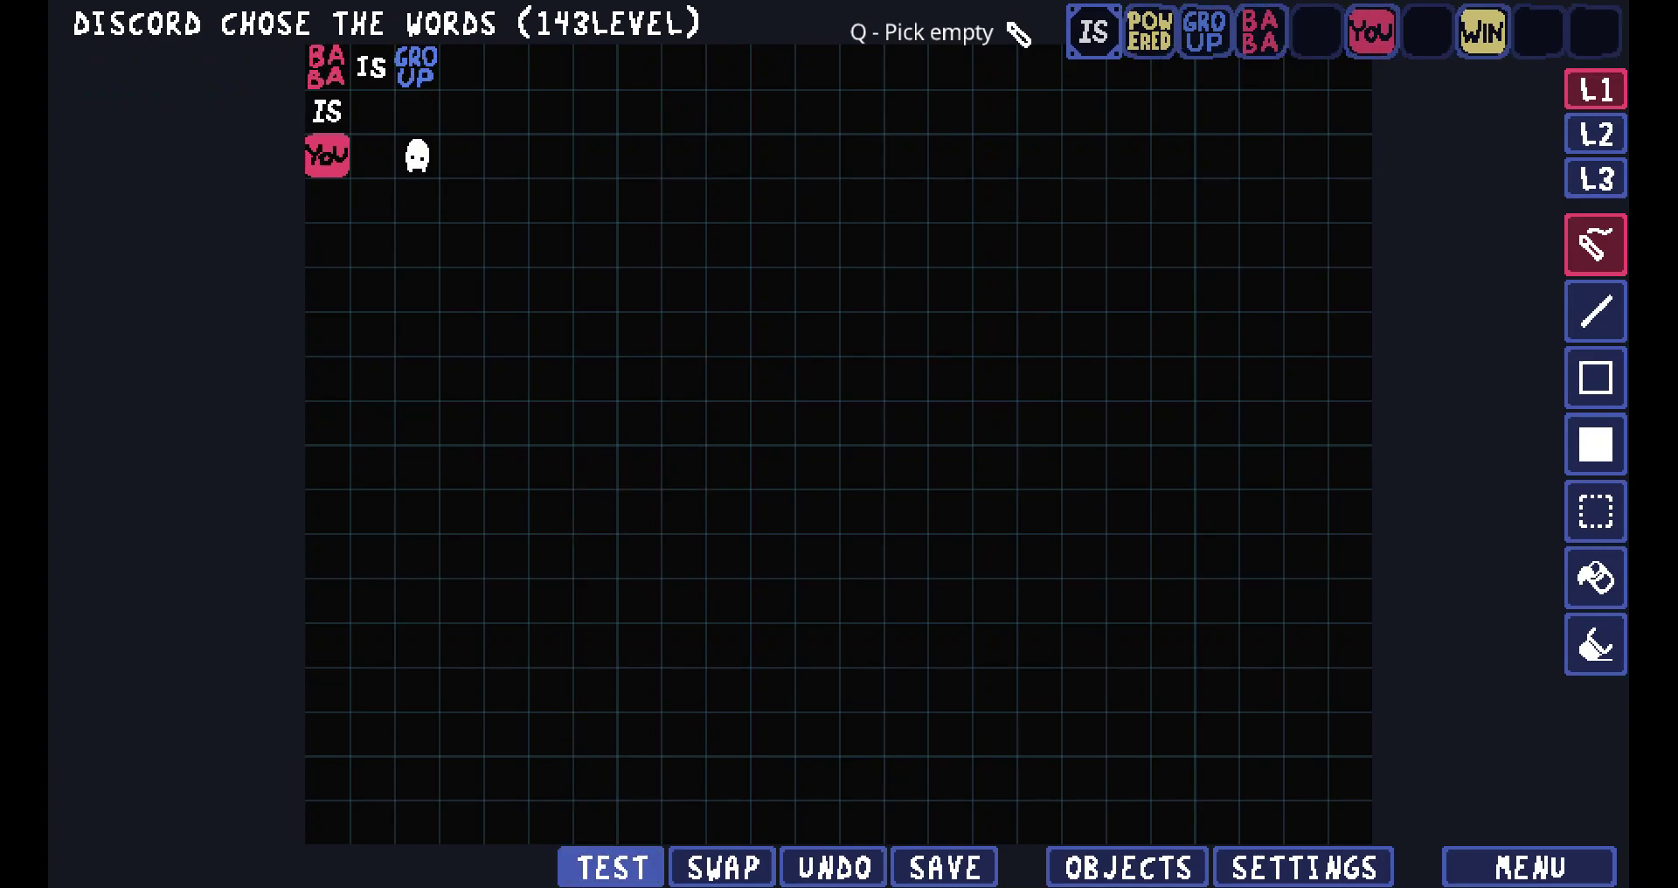
left_click(612, 867)
key("alt+Tab")
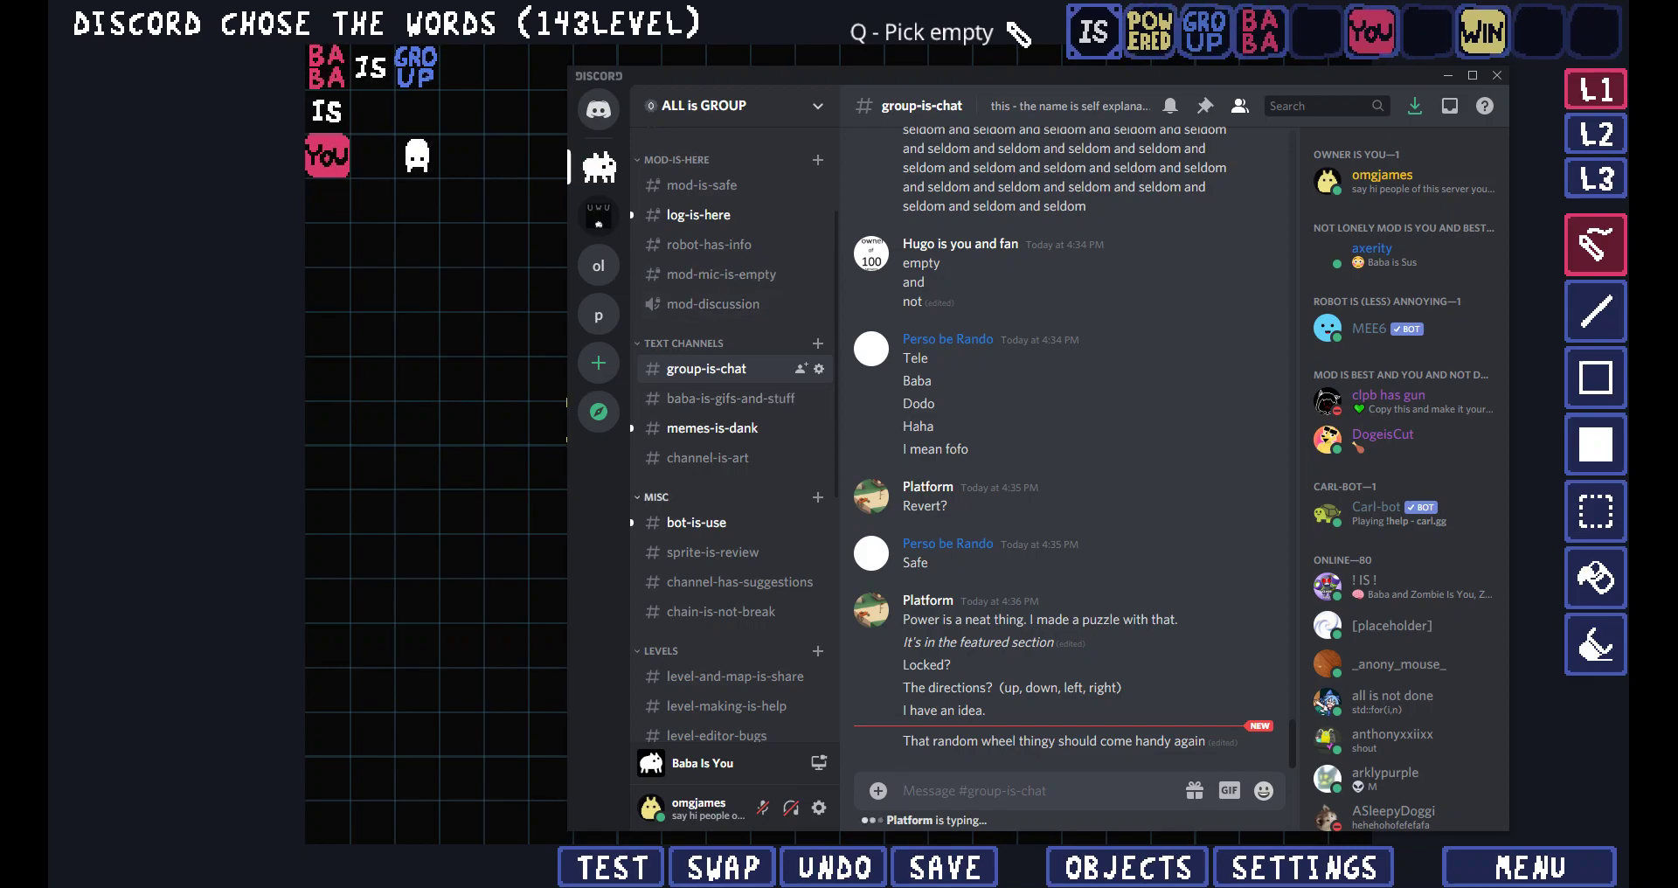
scroll(734, 419, "down", 5)
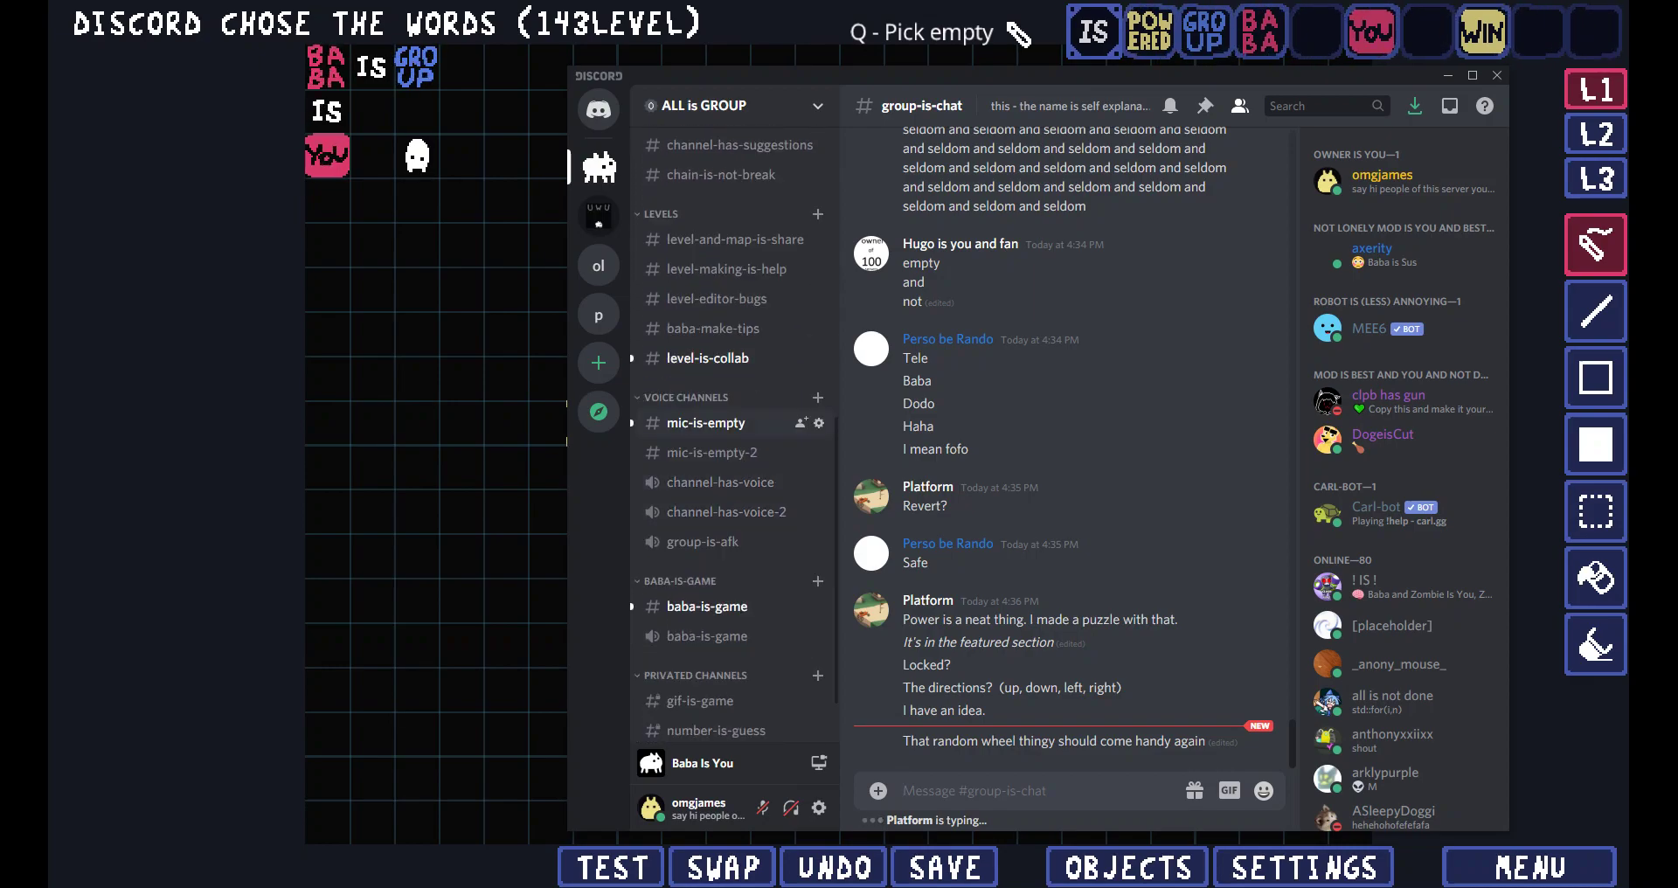
scroll(734, 441, "up", 5)
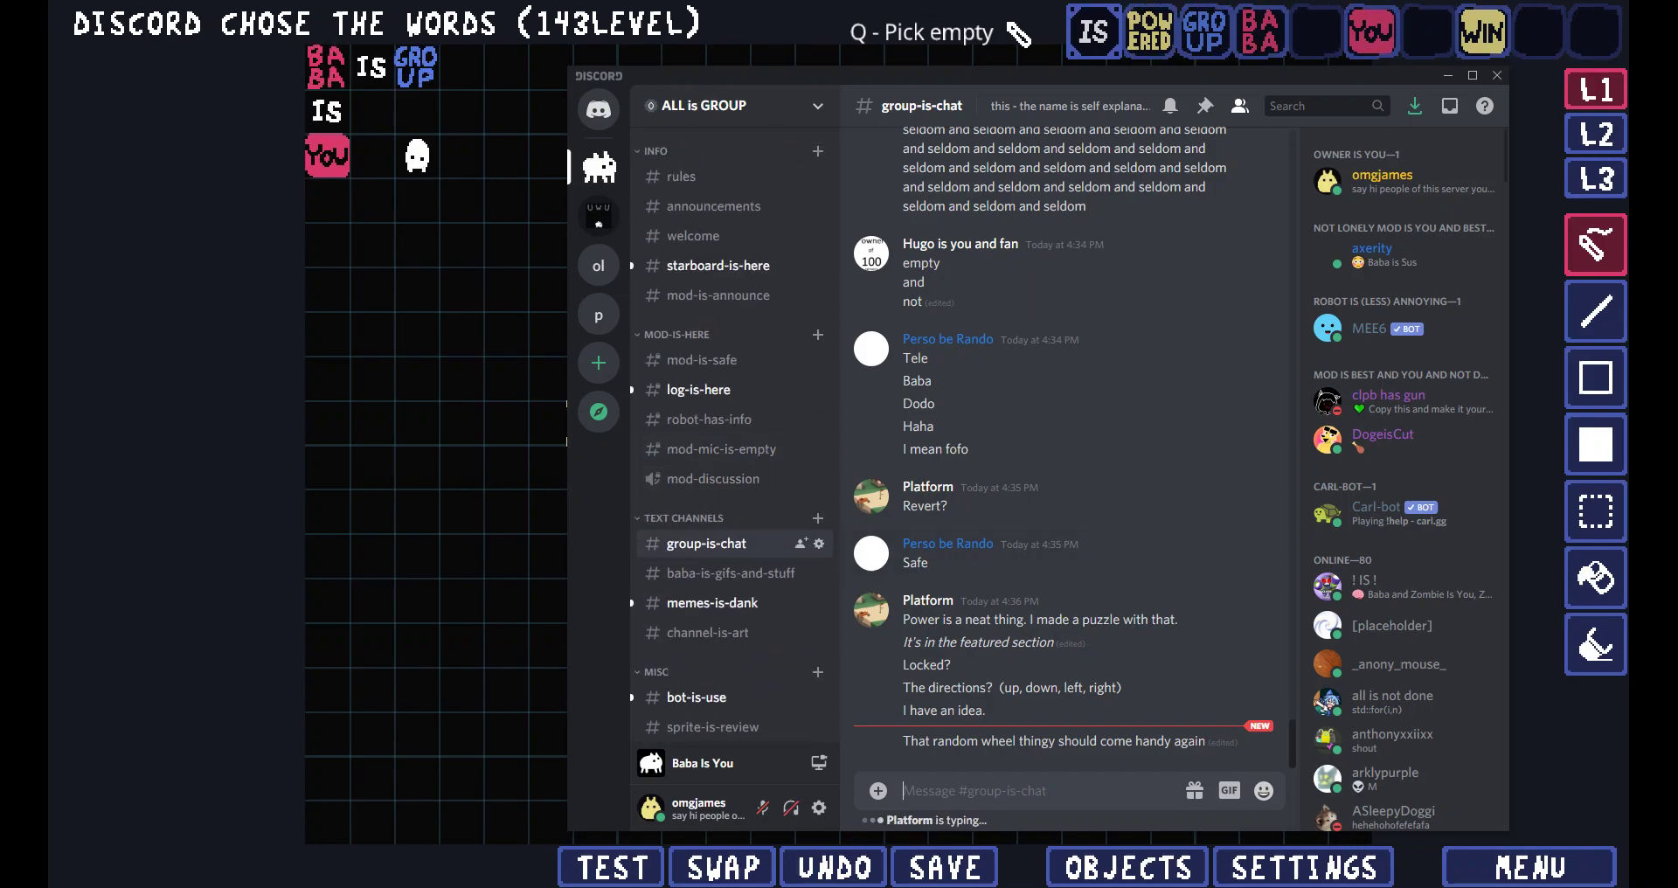
scroll(1402, 480, "down", 5)
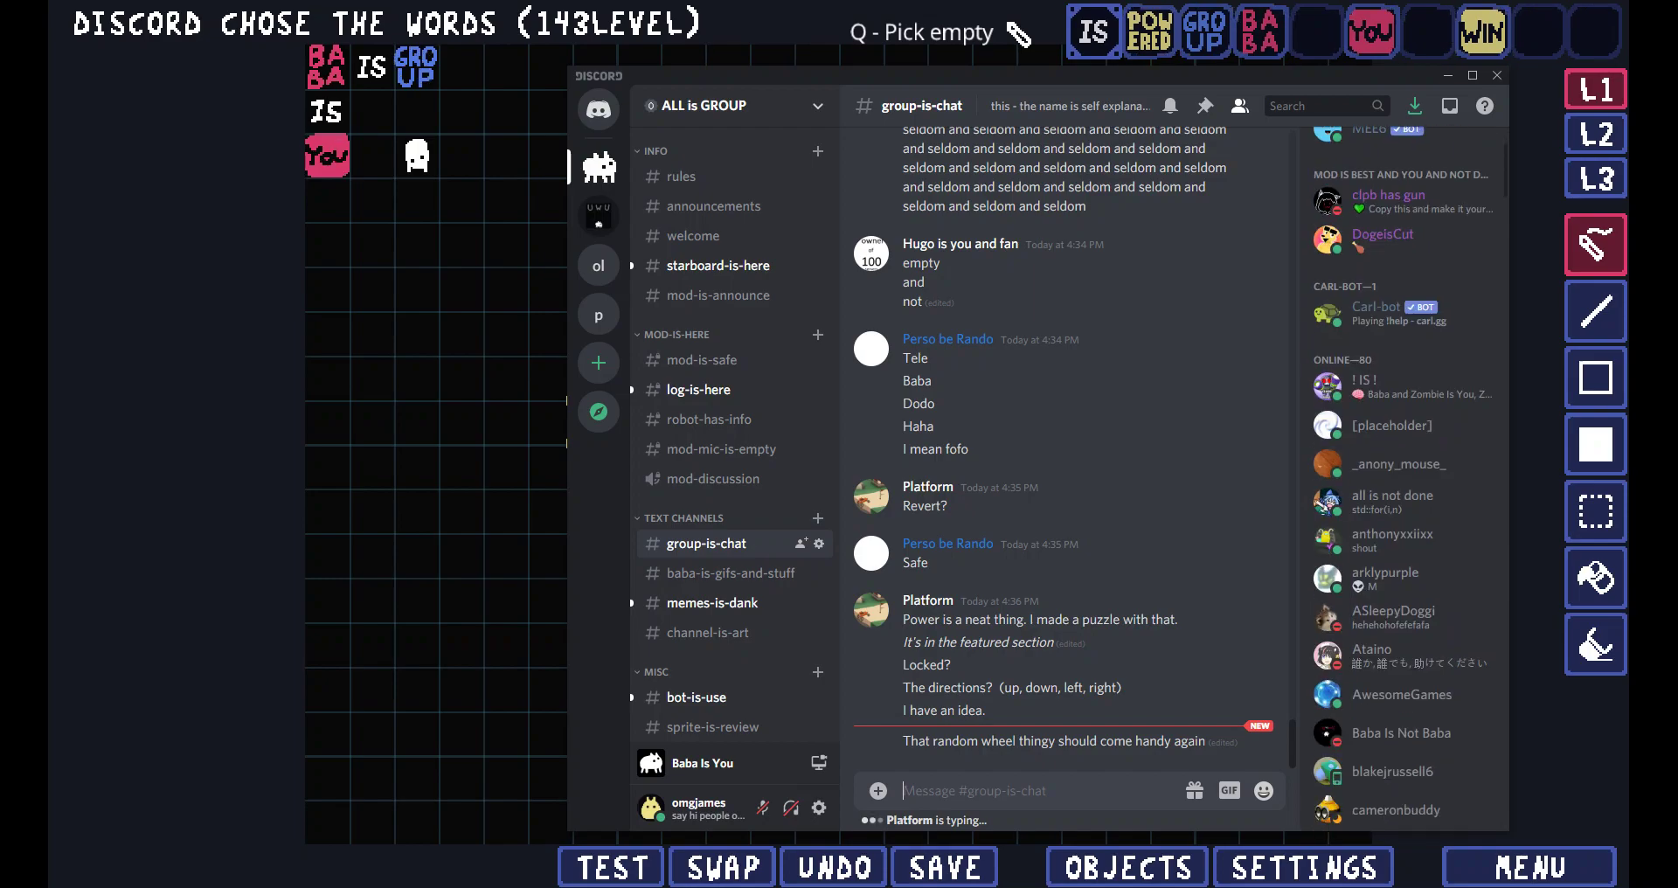
scroll(1403, 480, "down", 15)
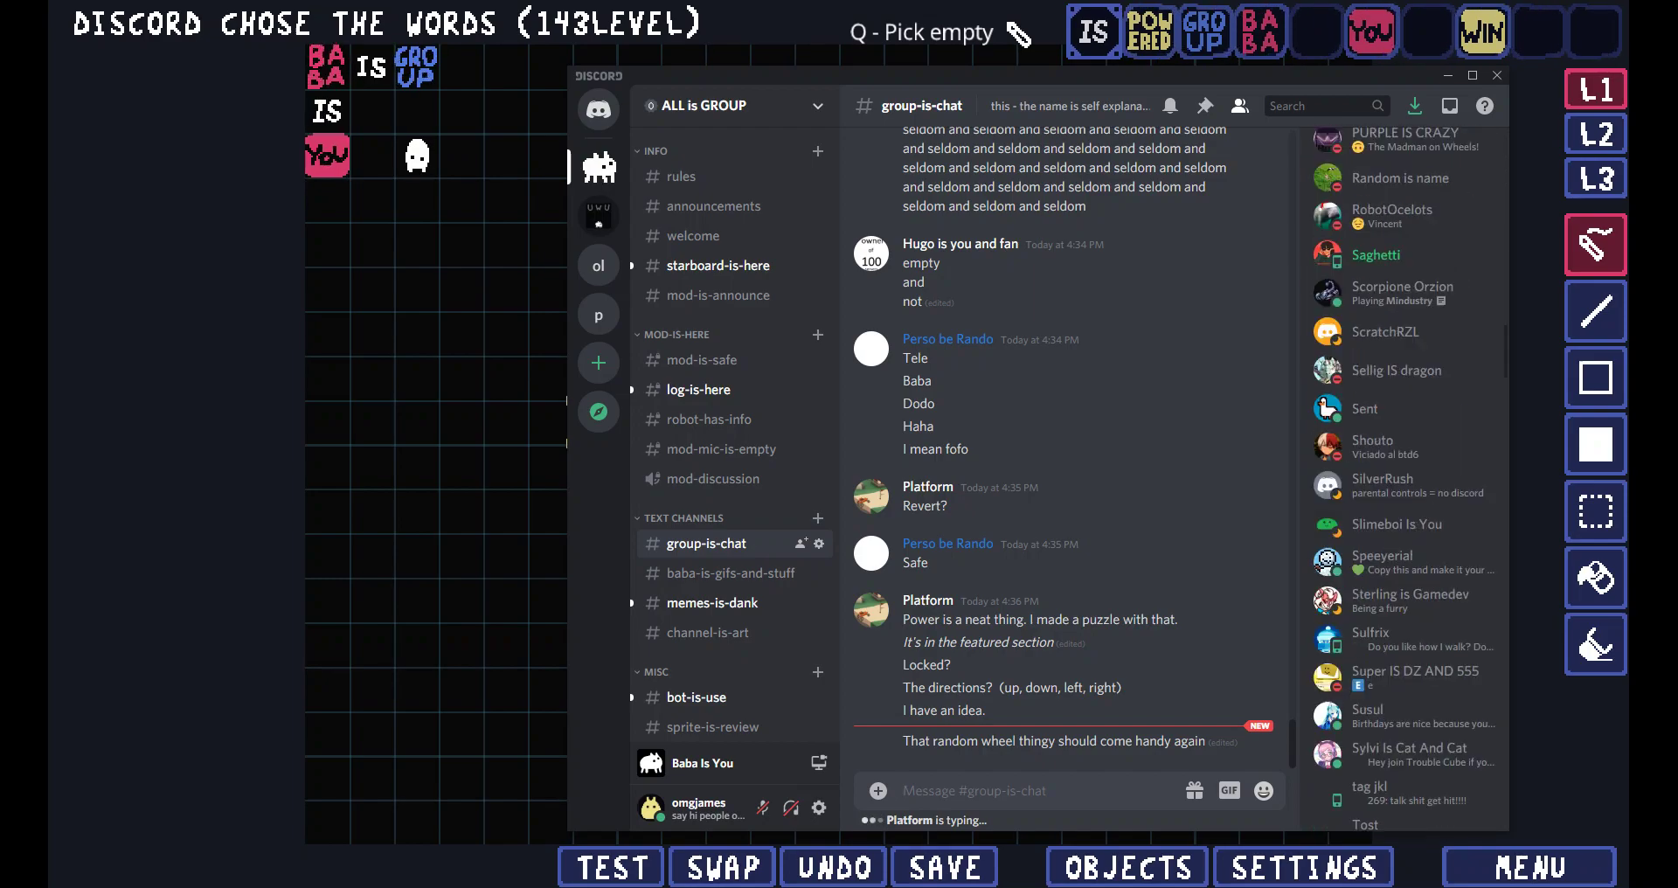
scroll(1403, 481, "down", 10)
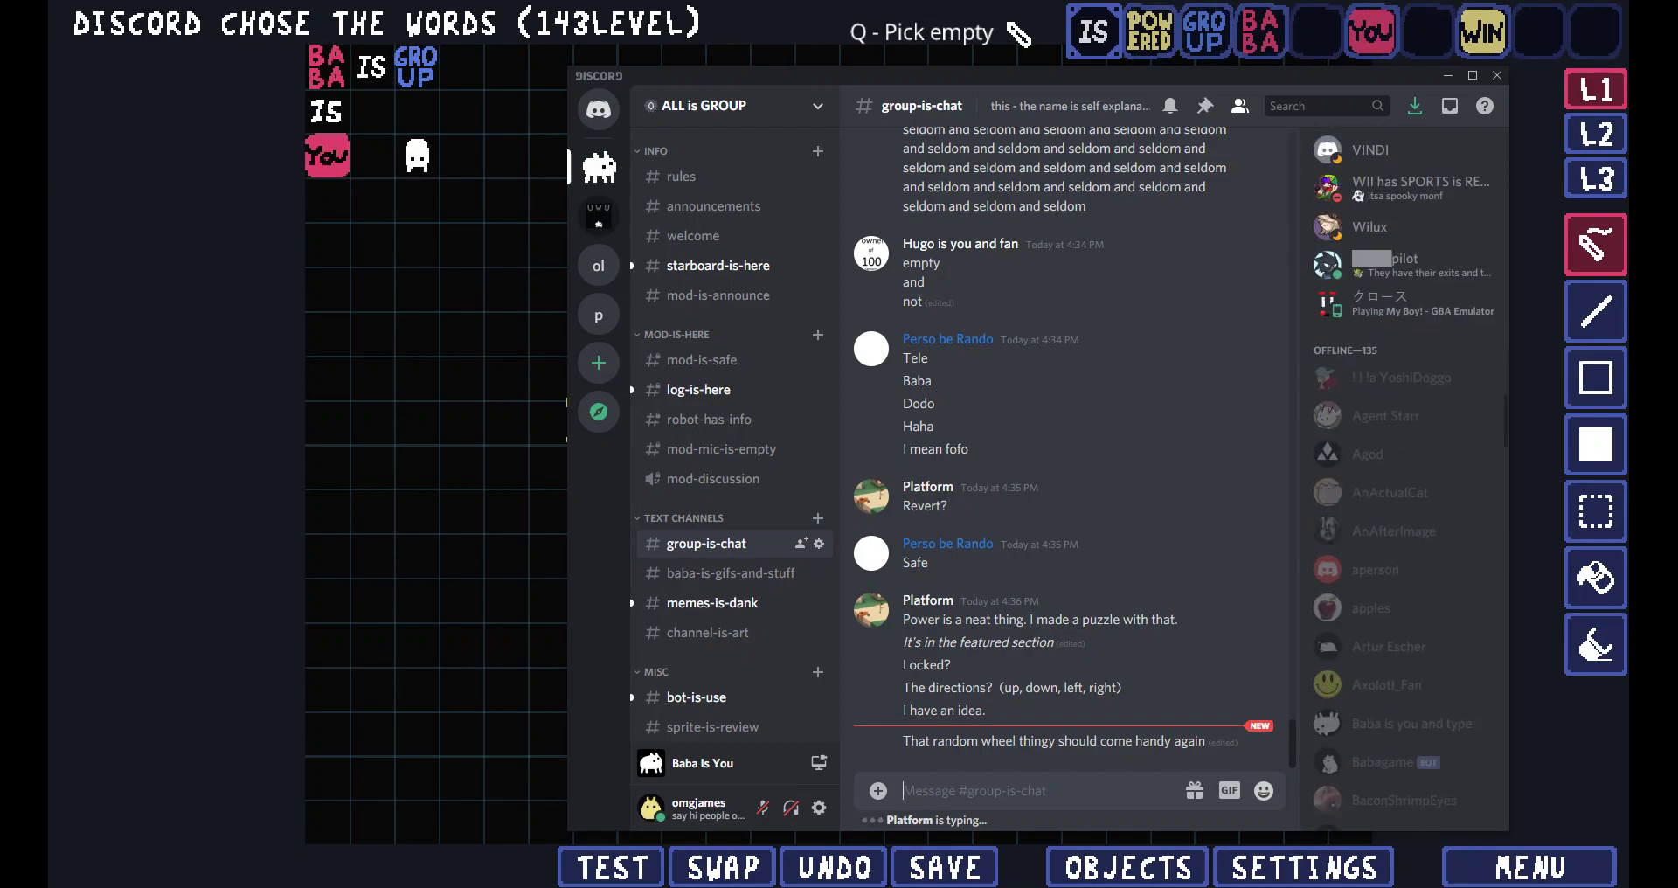
scroll(1403, 481, "down", 15)
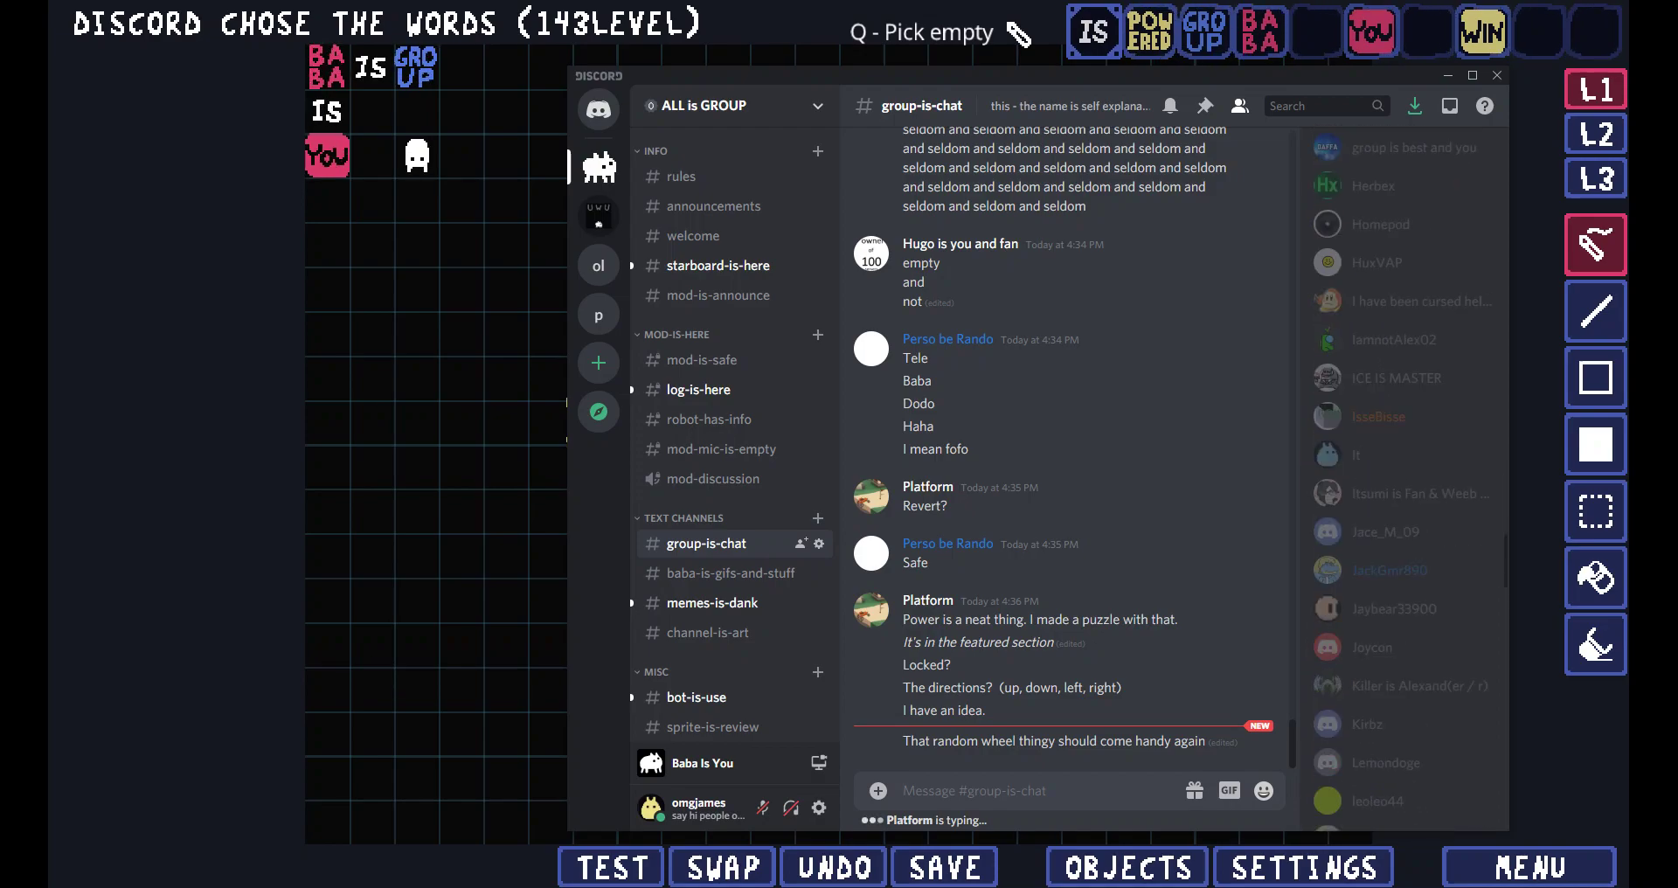
scroll(1402, 480, "down", 20)
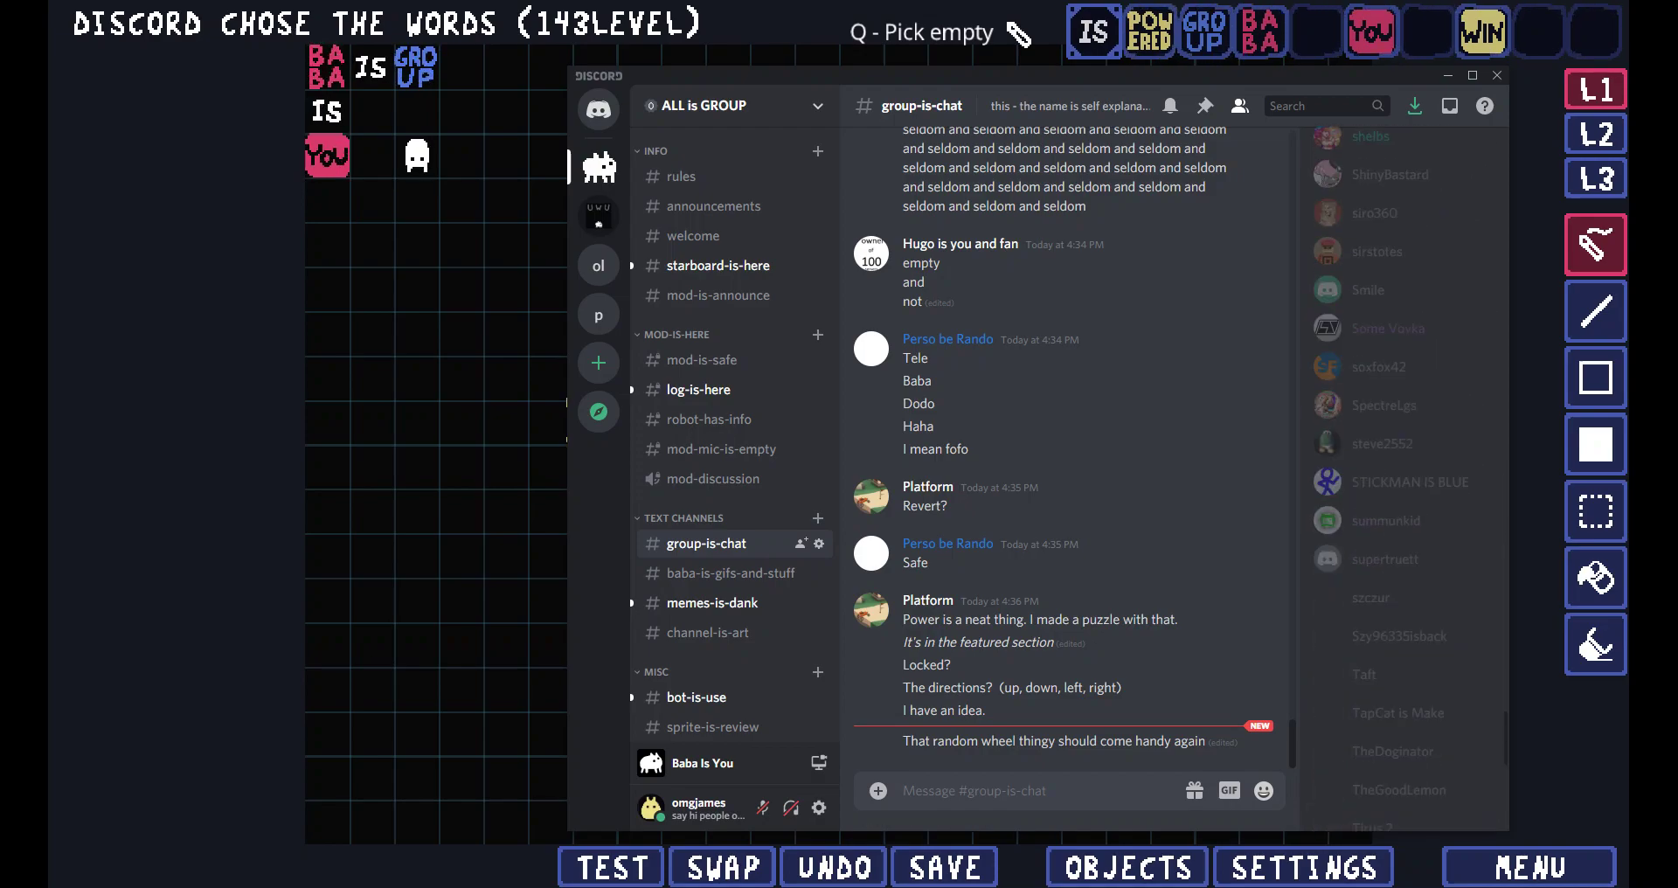
scroll(1403, 480, "down", 4)
scroll(1402, 518, "up", 20)
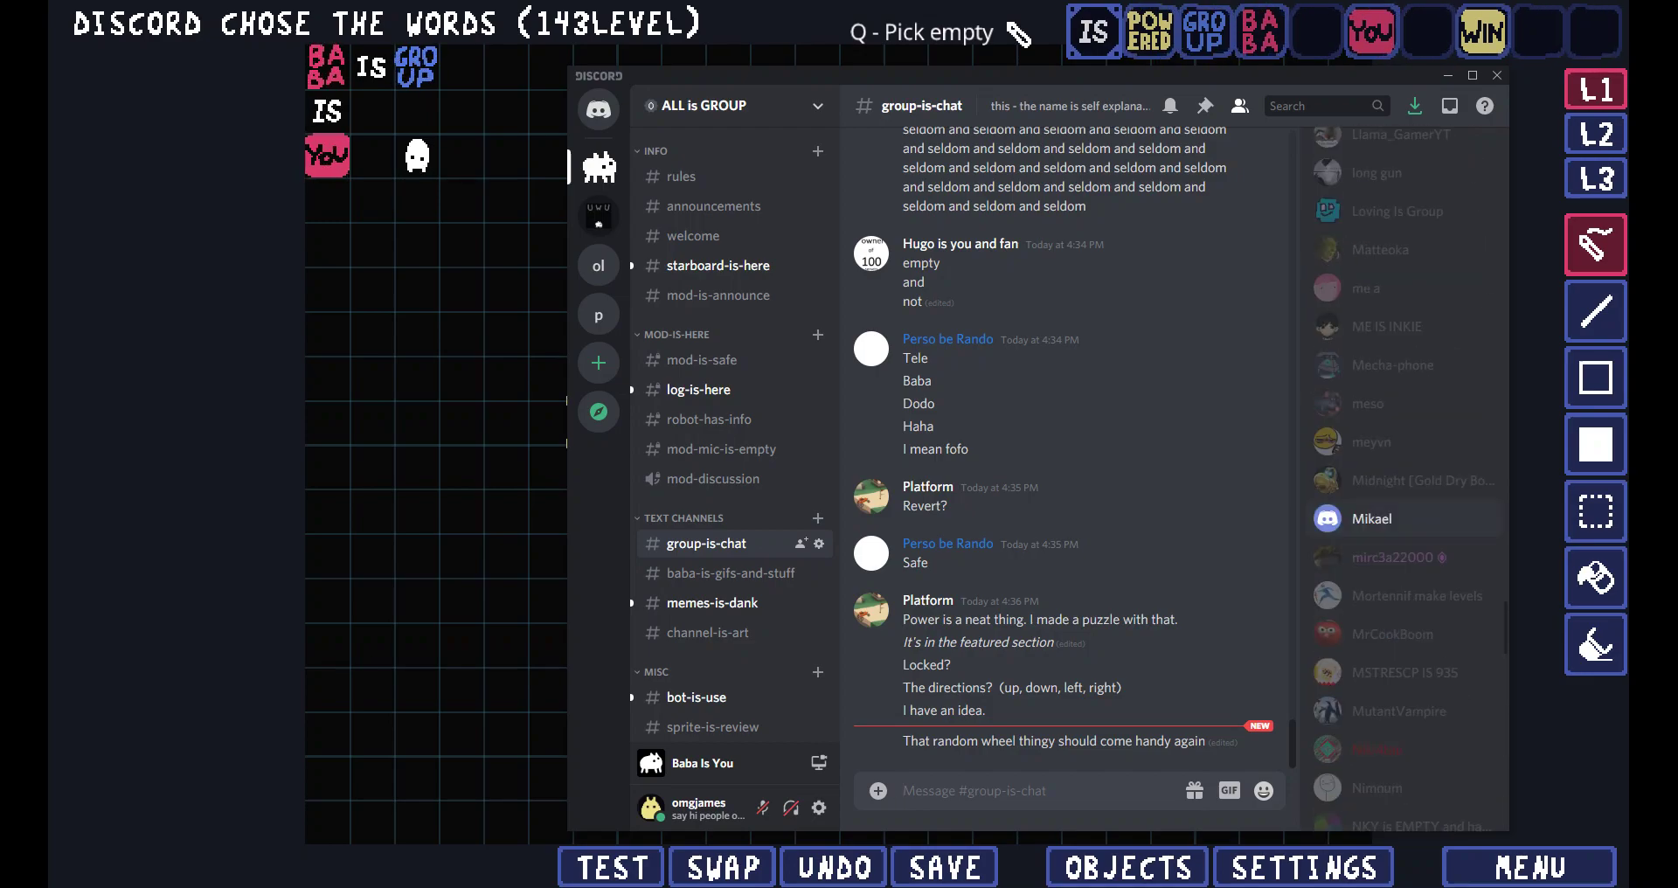
scroll(1402, 519, "up", 20)
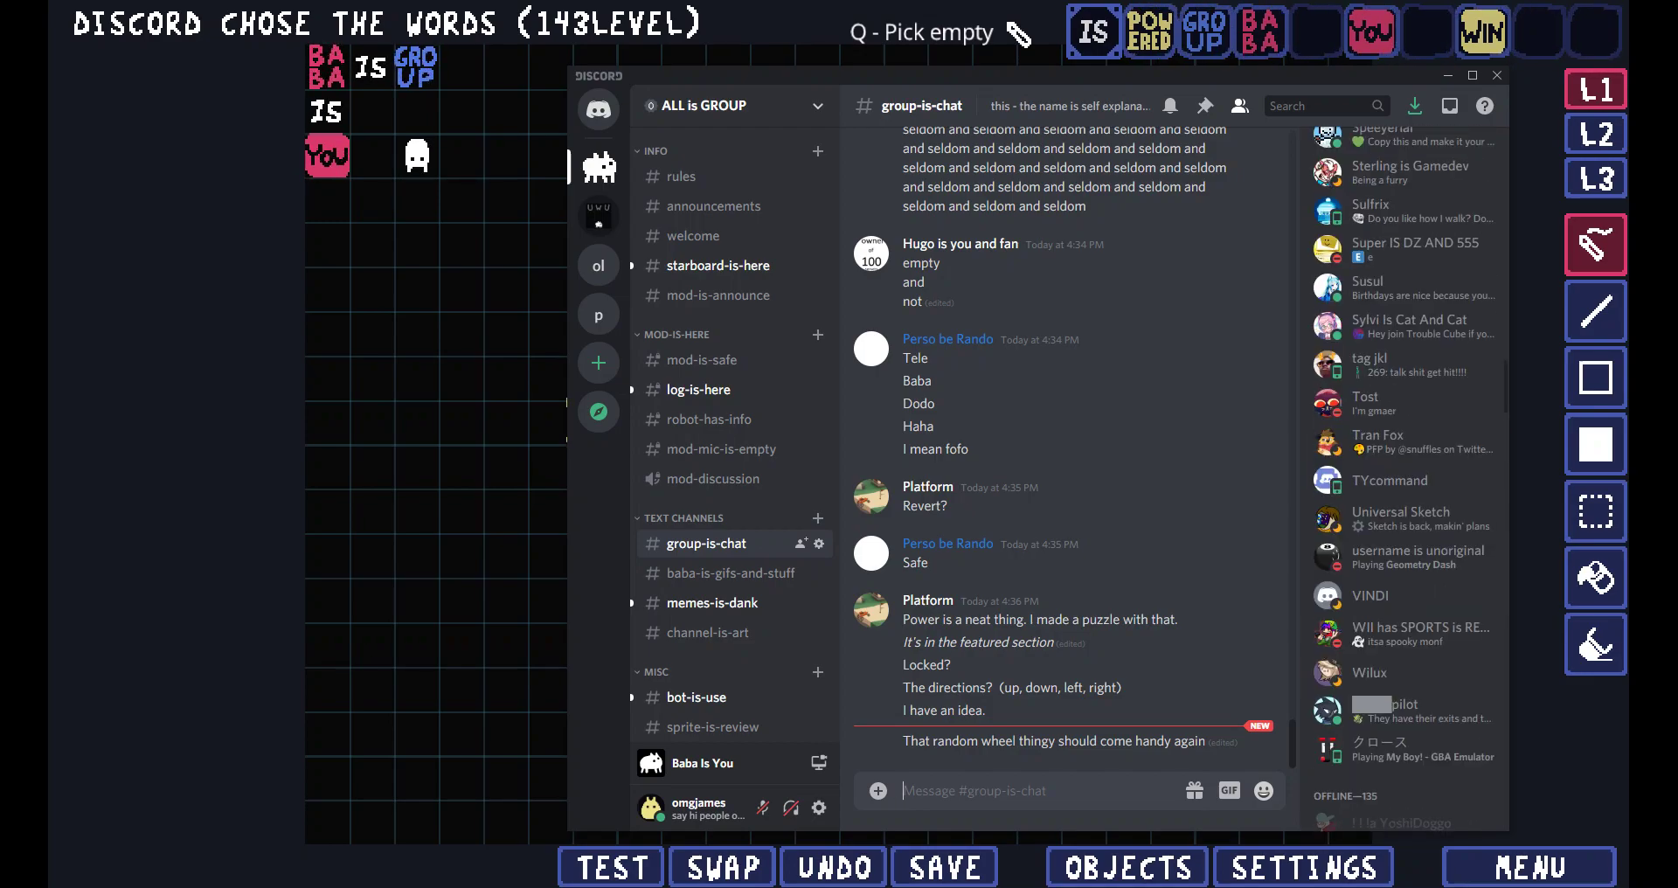
scroll(1402, 480, "up", 10)
scroll(1403, 481, "up", 5)
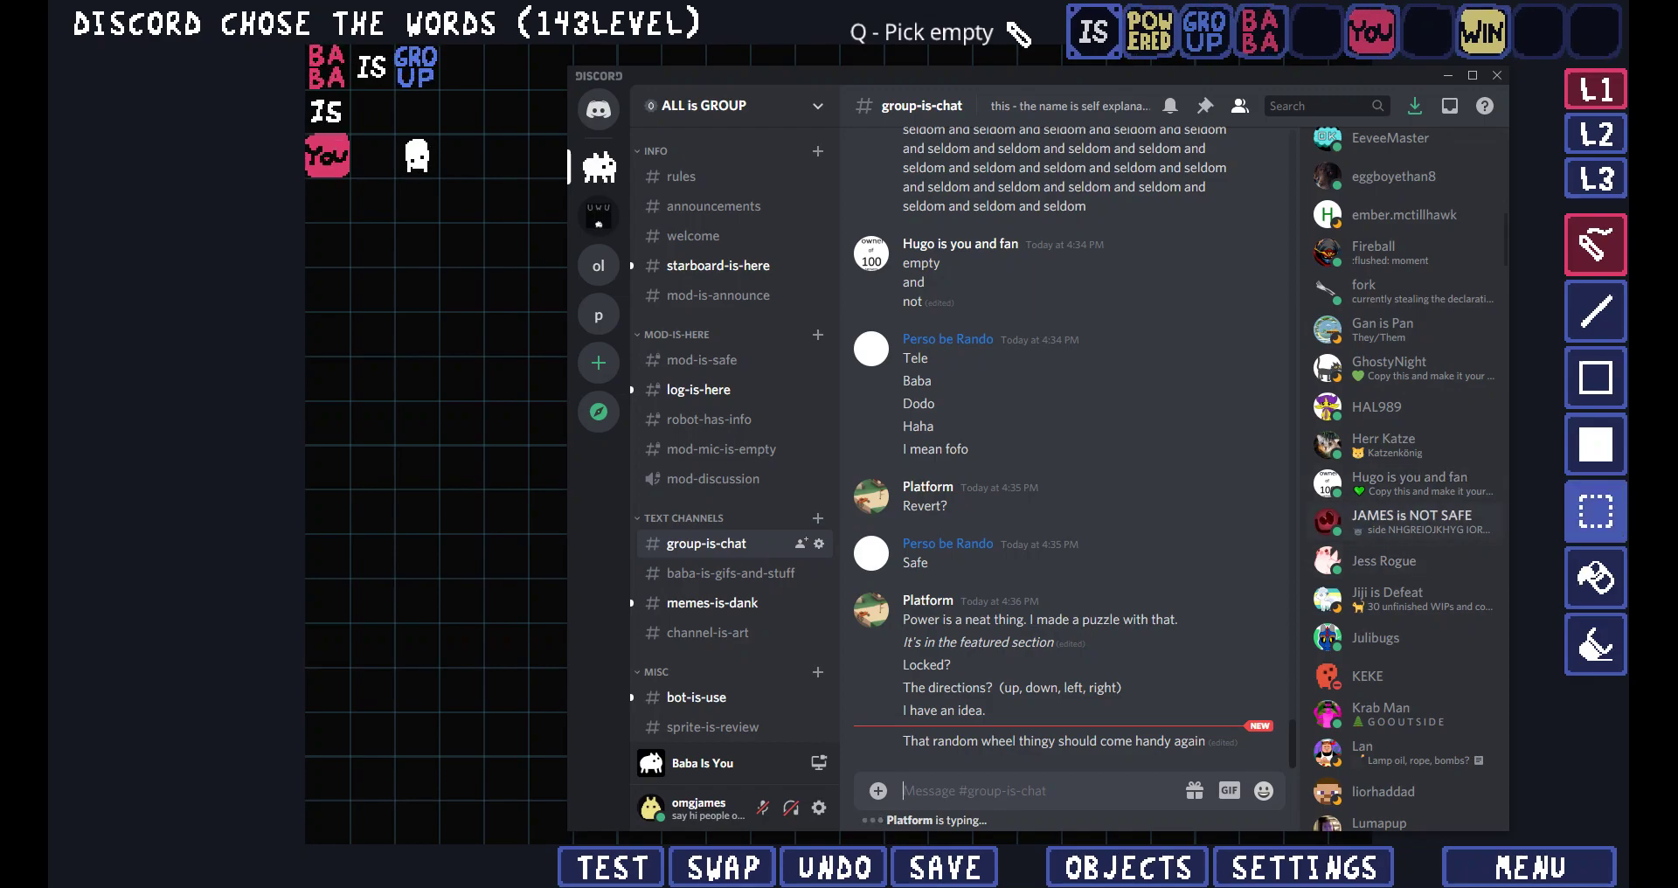
scroll(1398, 481, "up", 10)
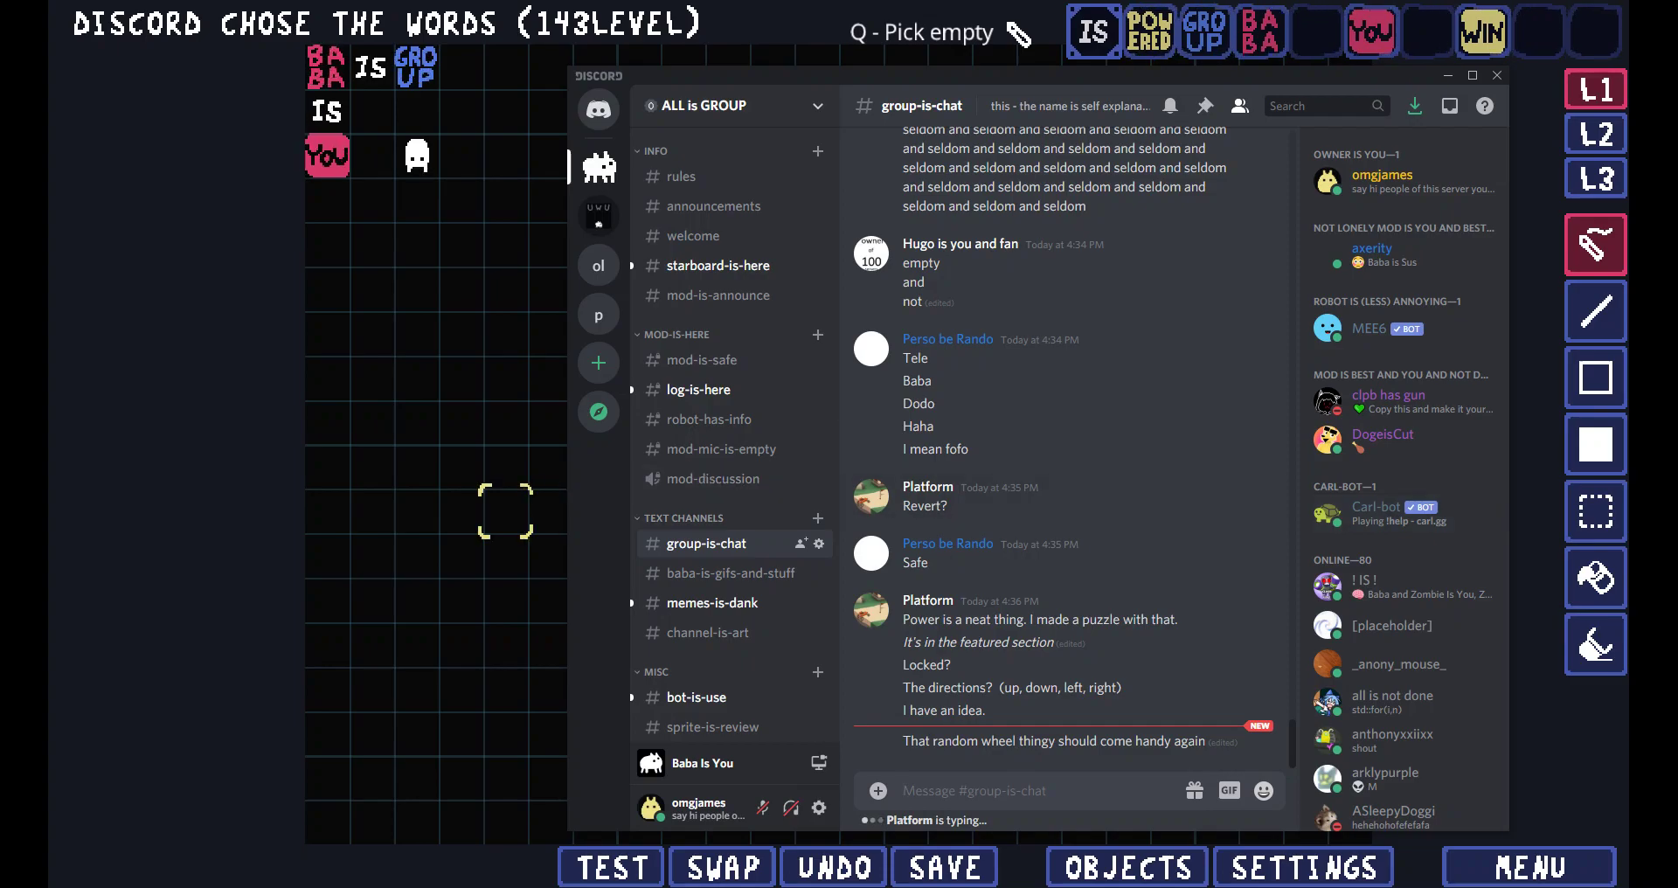
left_click(505, 511)
left_click(1128, 867)
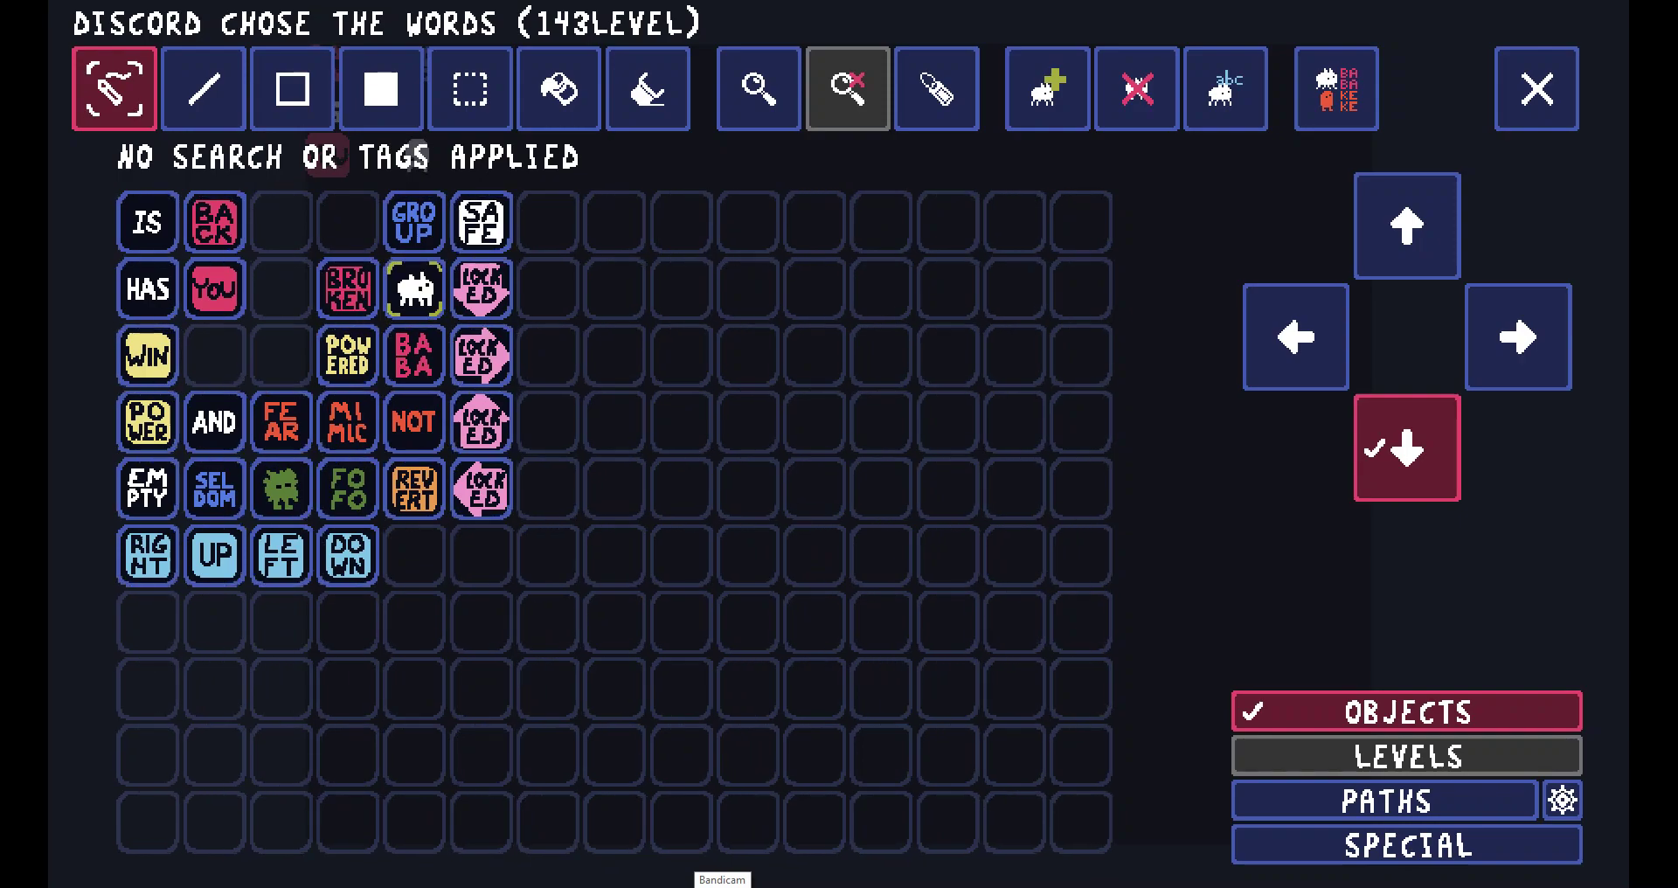
left_click(721, 883)
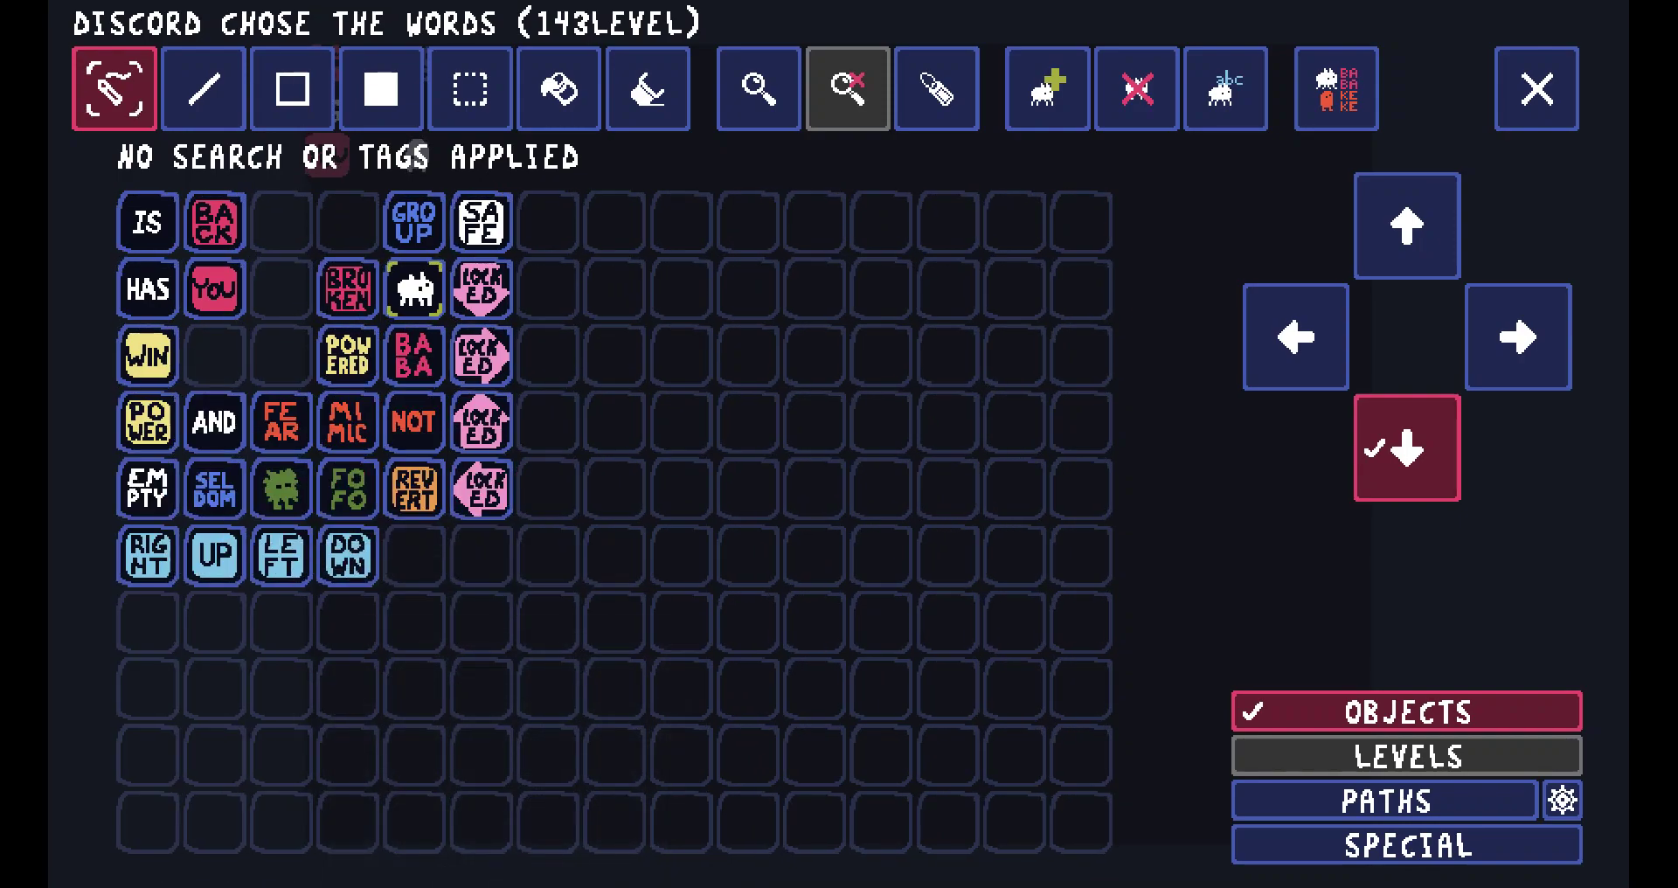
key("alt+Tab")
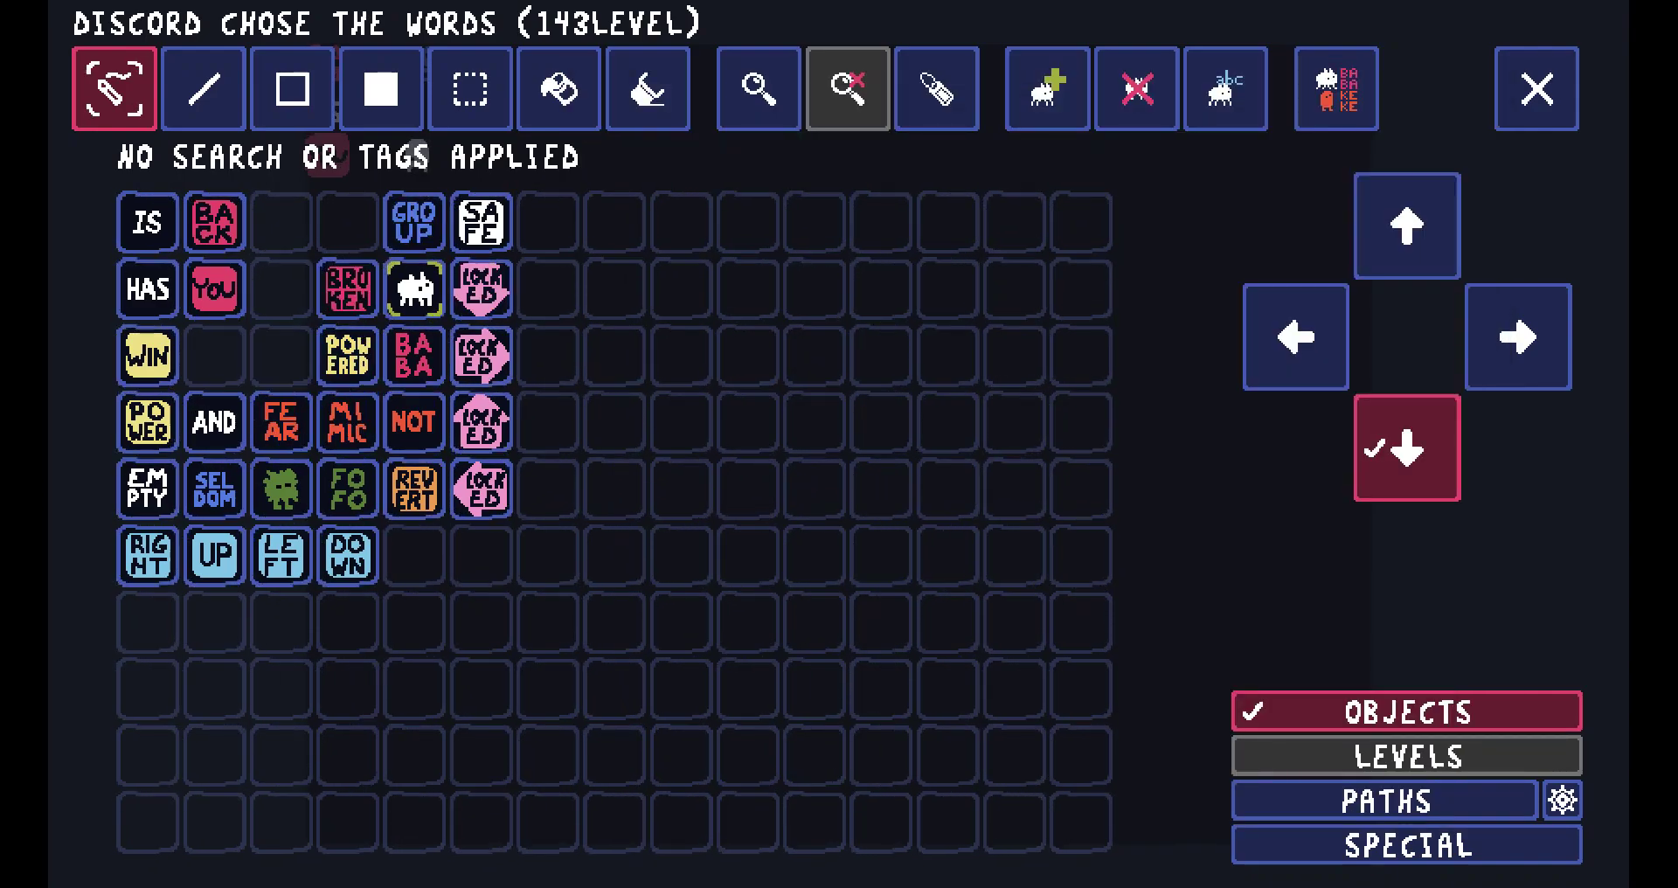
Place NOT, GROUP and FEAR in sequence along the level's top row.
left_click(413, 422)
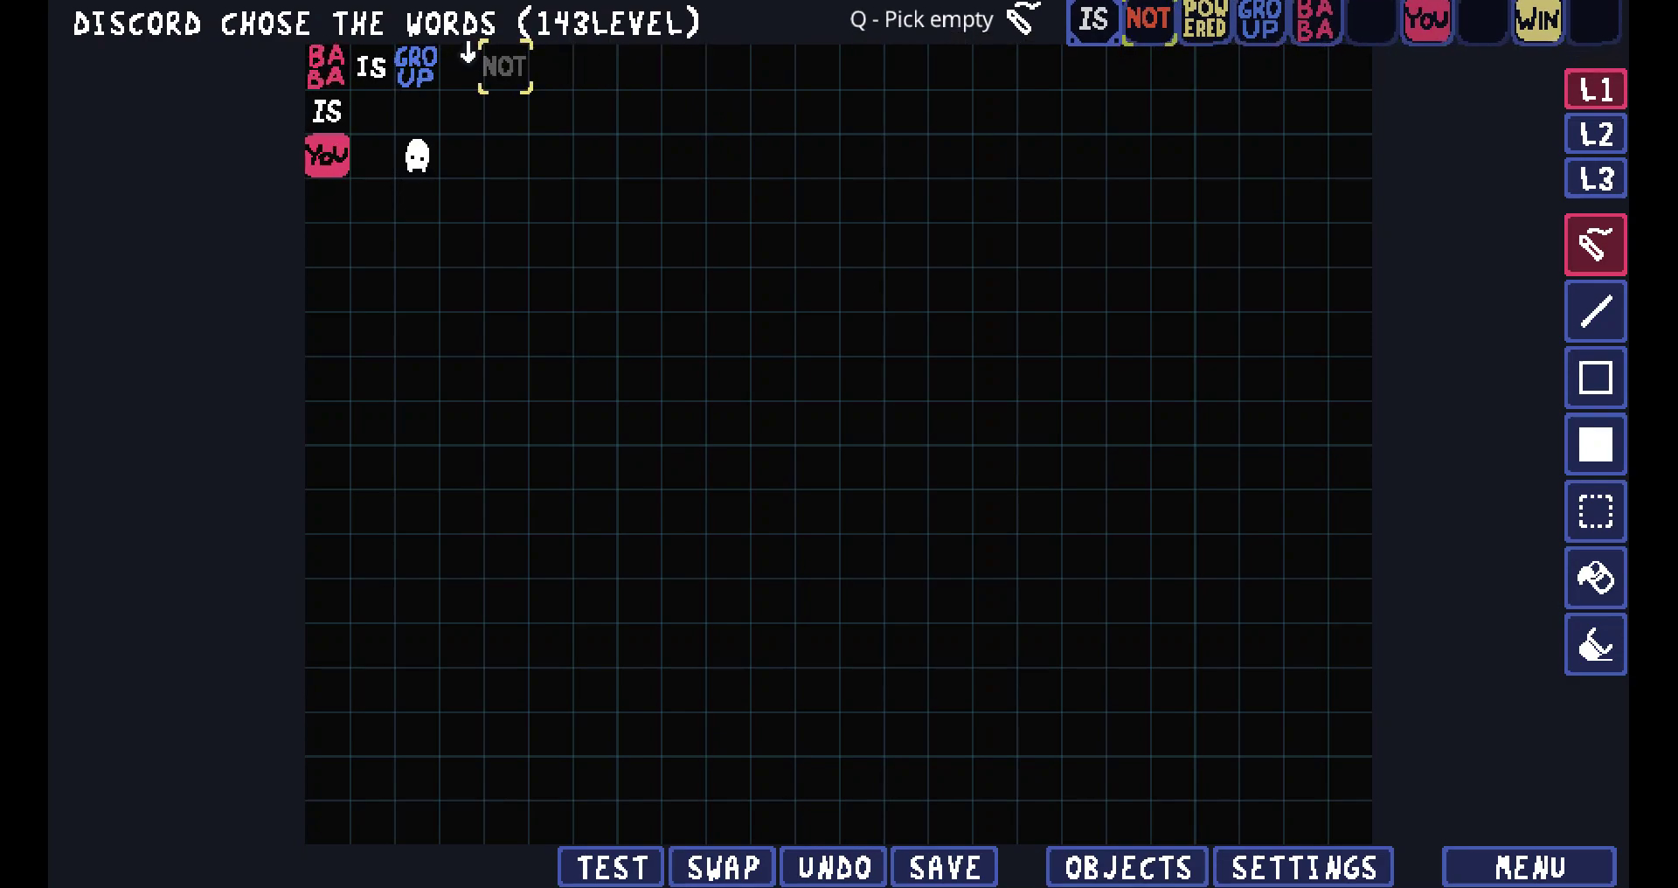
left_click(505, 67)
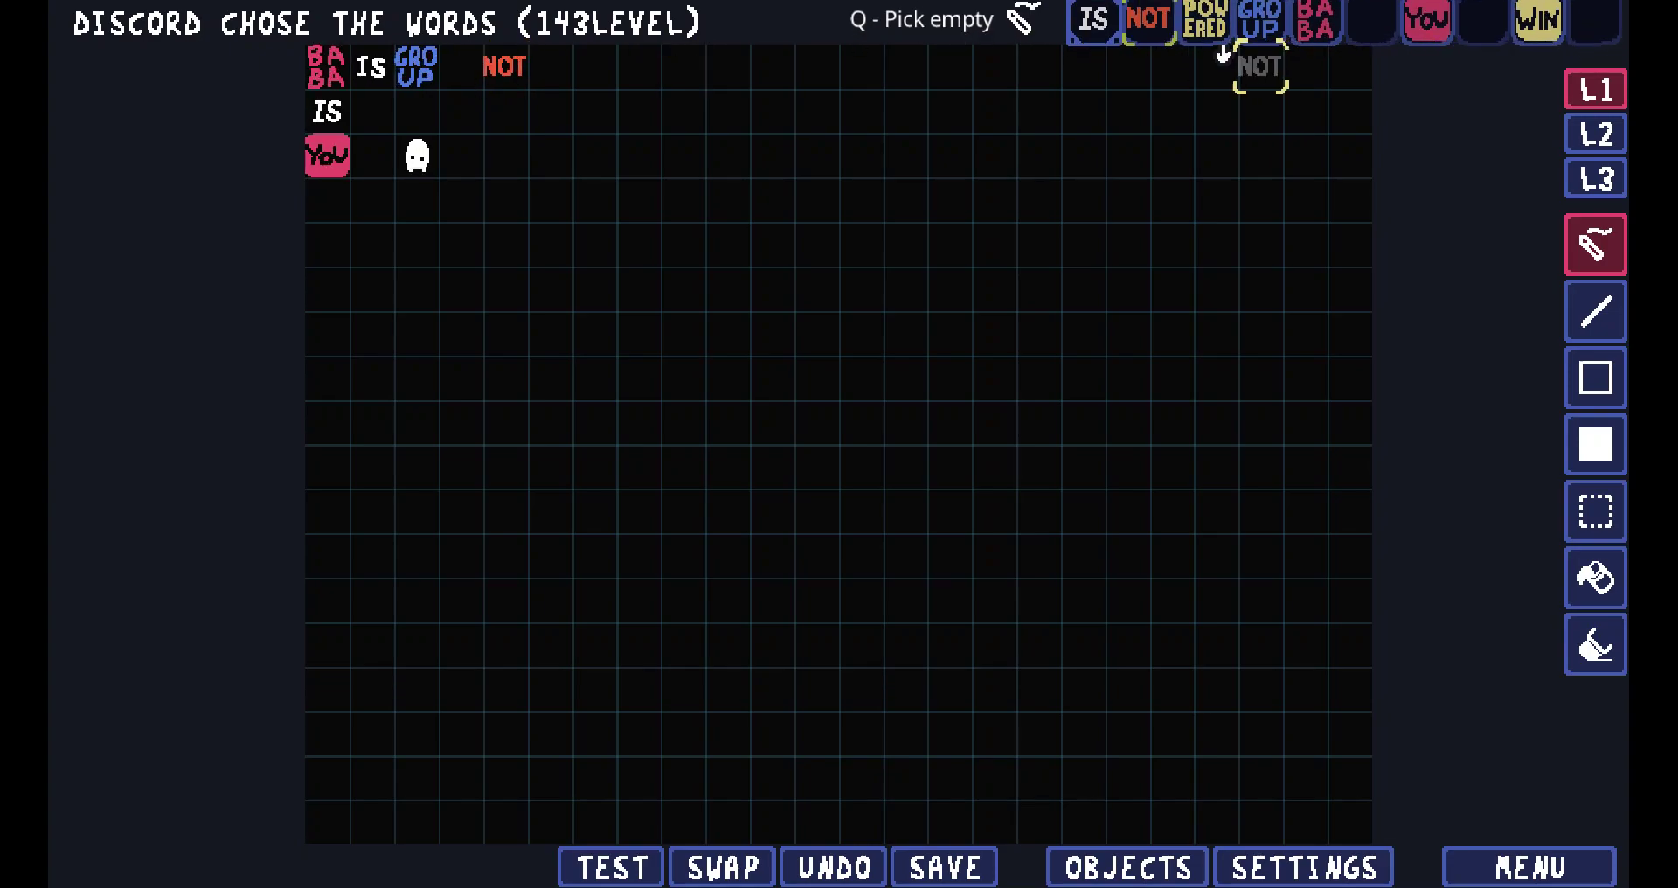
left_click(1260, 22)
left_click(513, 54)
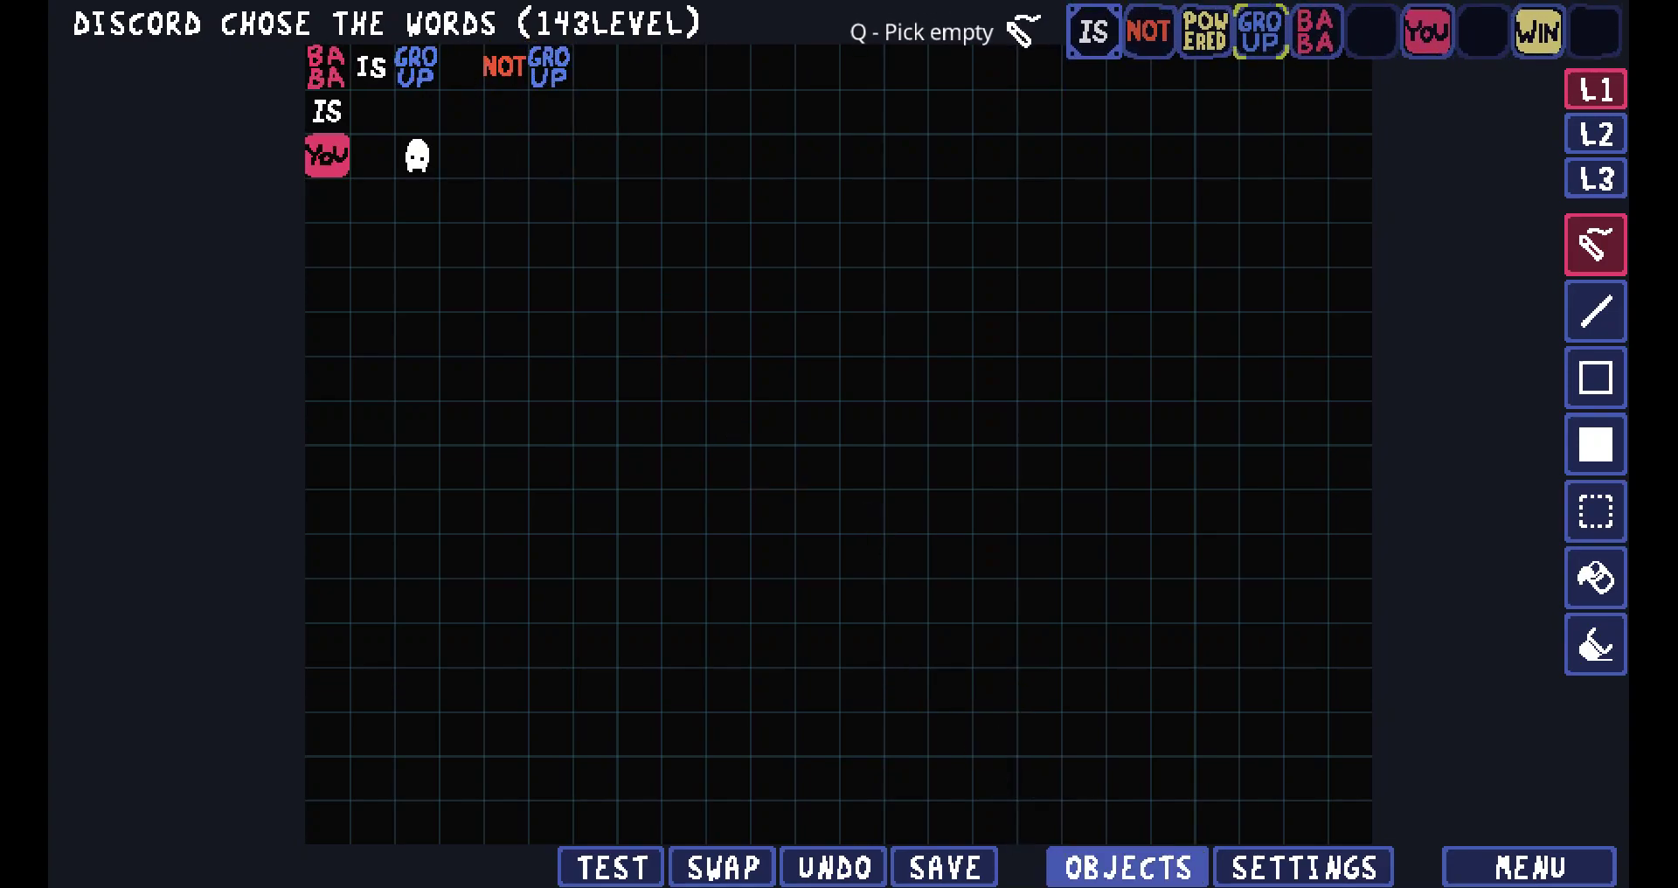
left_click(1128, 865)
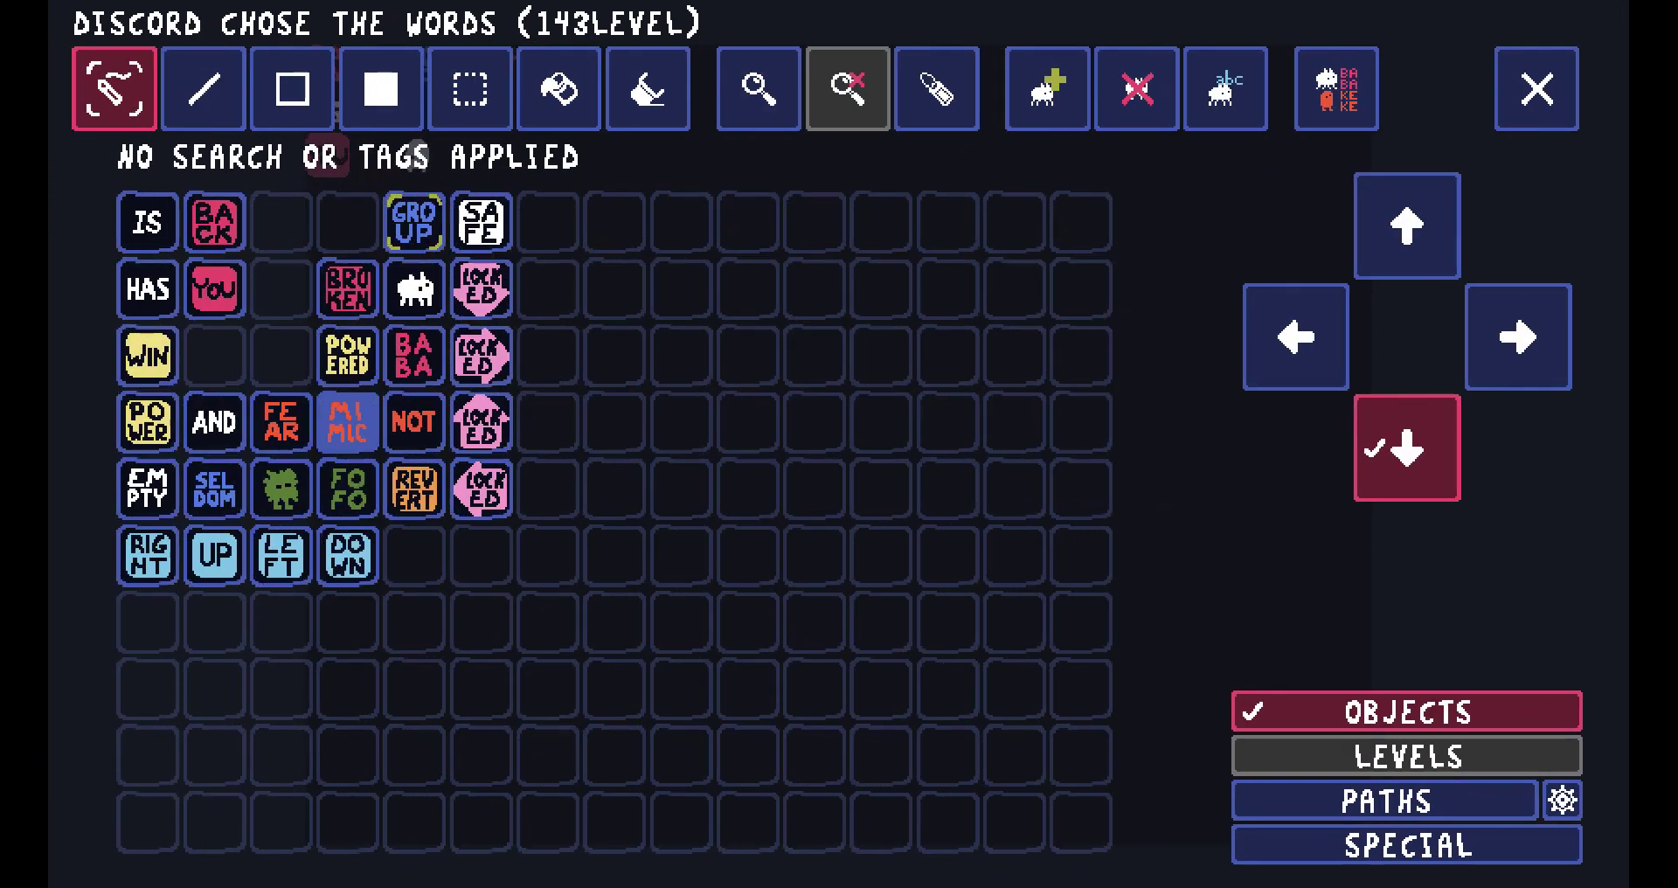
left_click(282, 422)
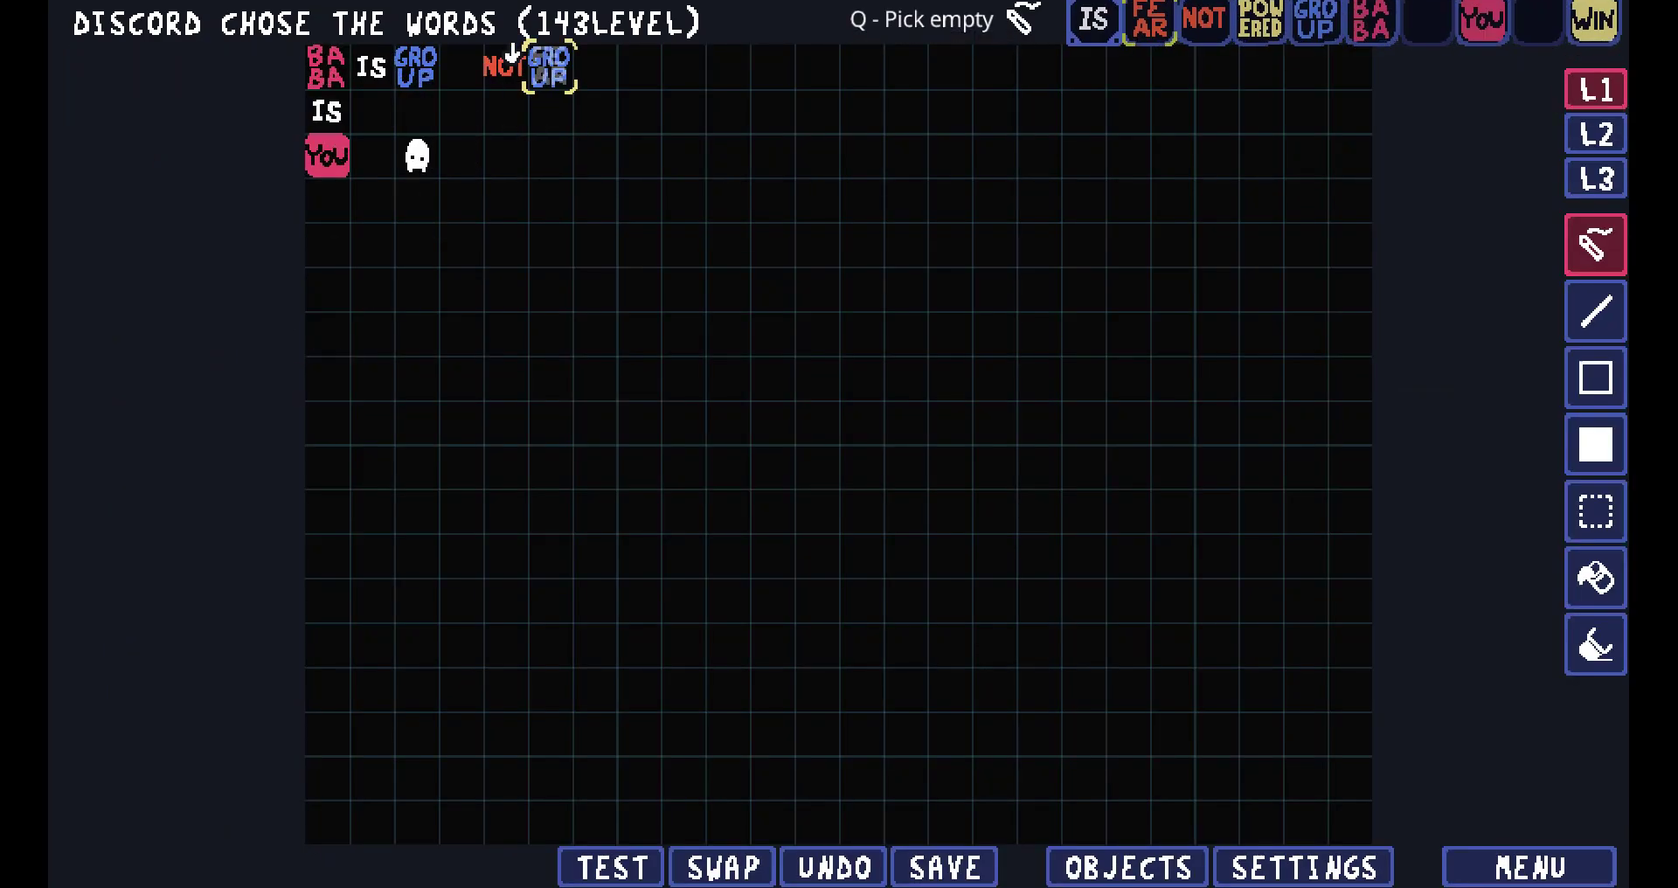
left_click(595, 67)
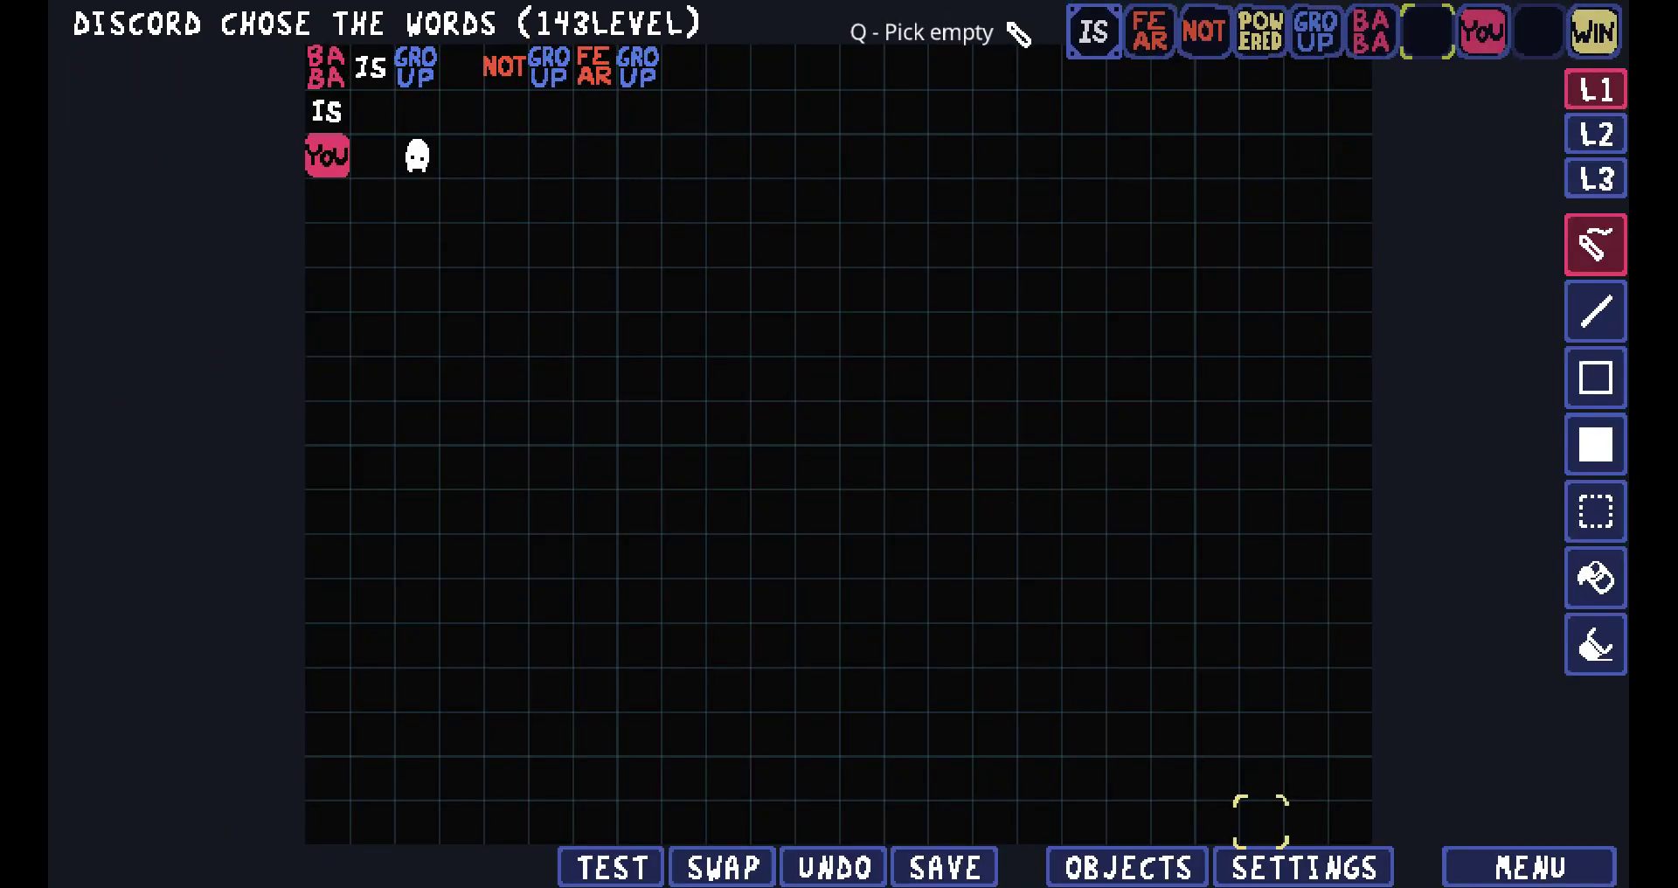
Place a green Fofo creature next to Baba and start a test run.
left_click(1127, 865)
left_click(281, 488)
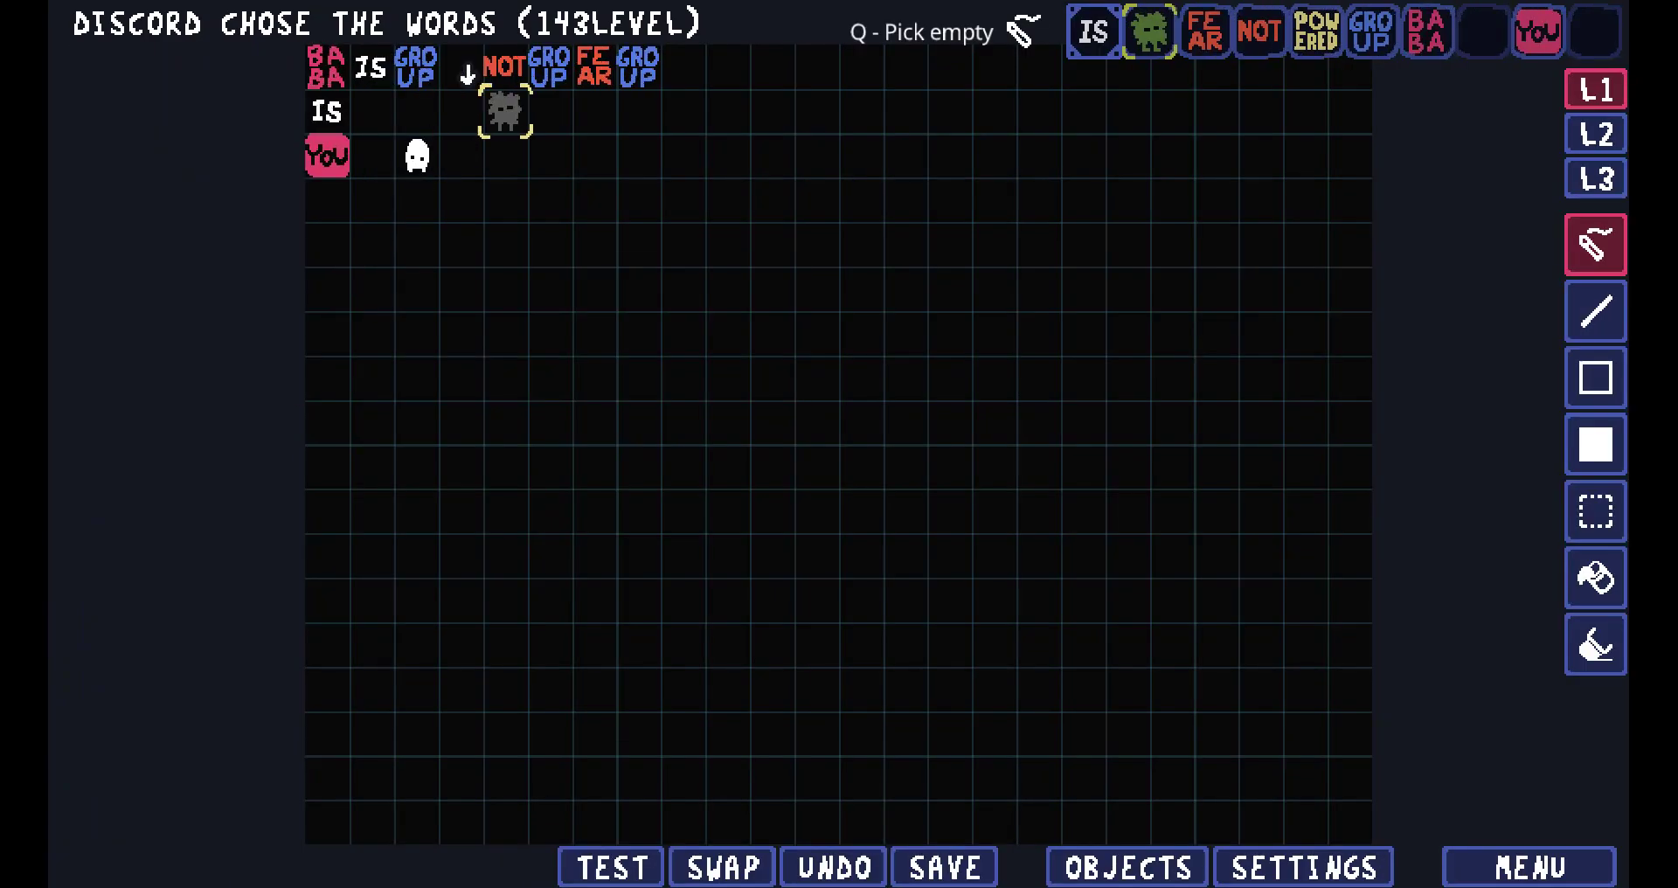
left_click(505, 156)
left_click(610, 867)
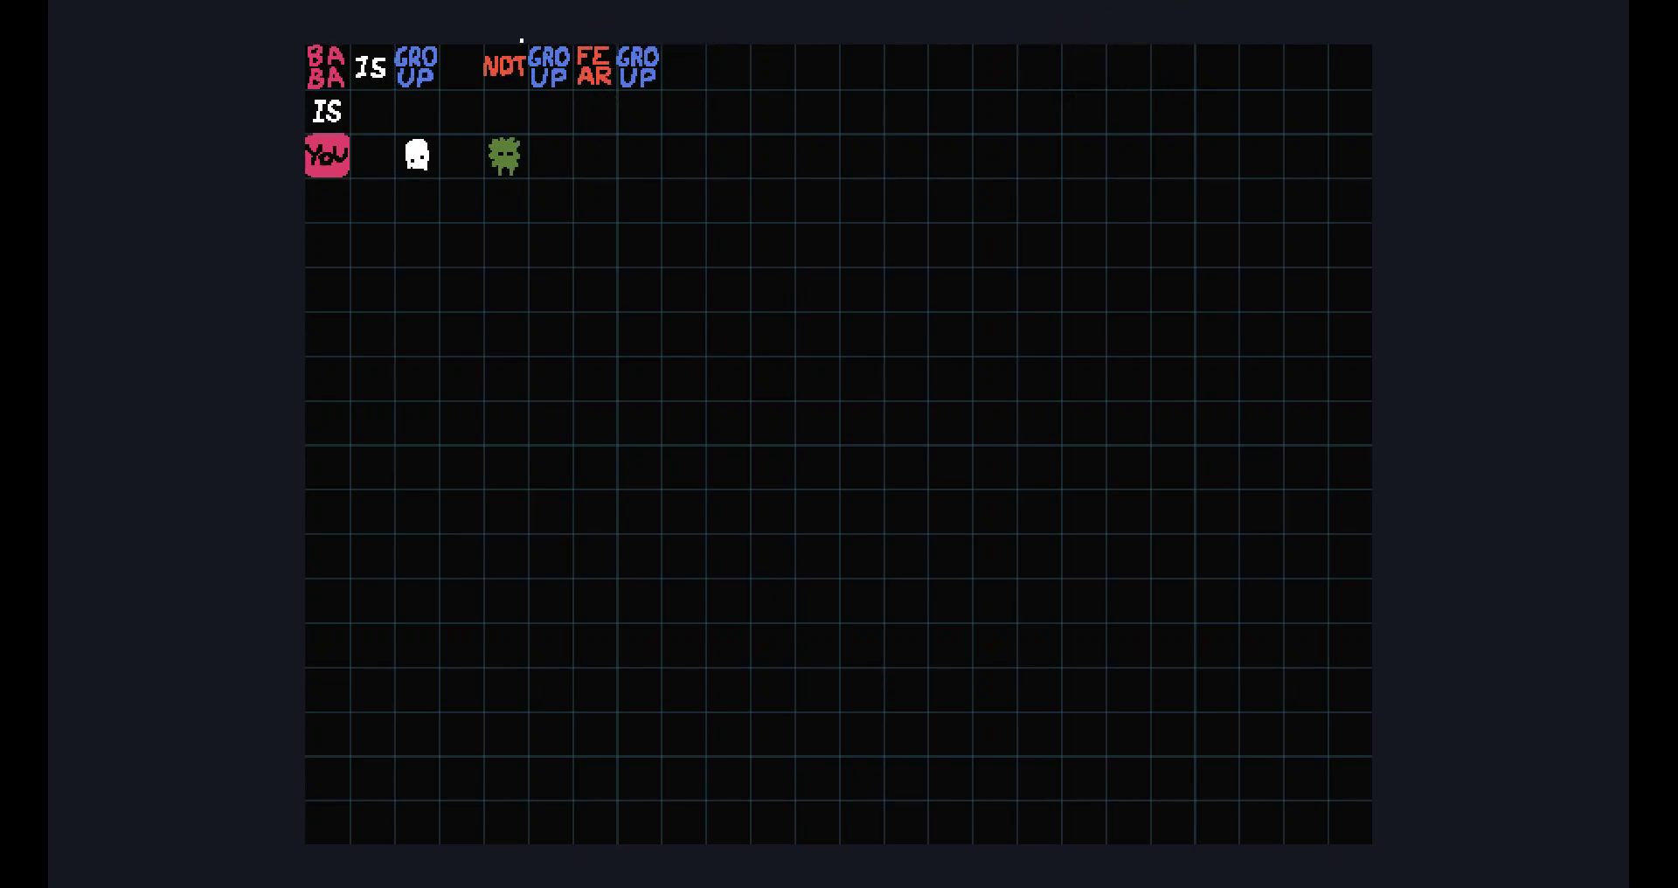
key("Right")
key("z")
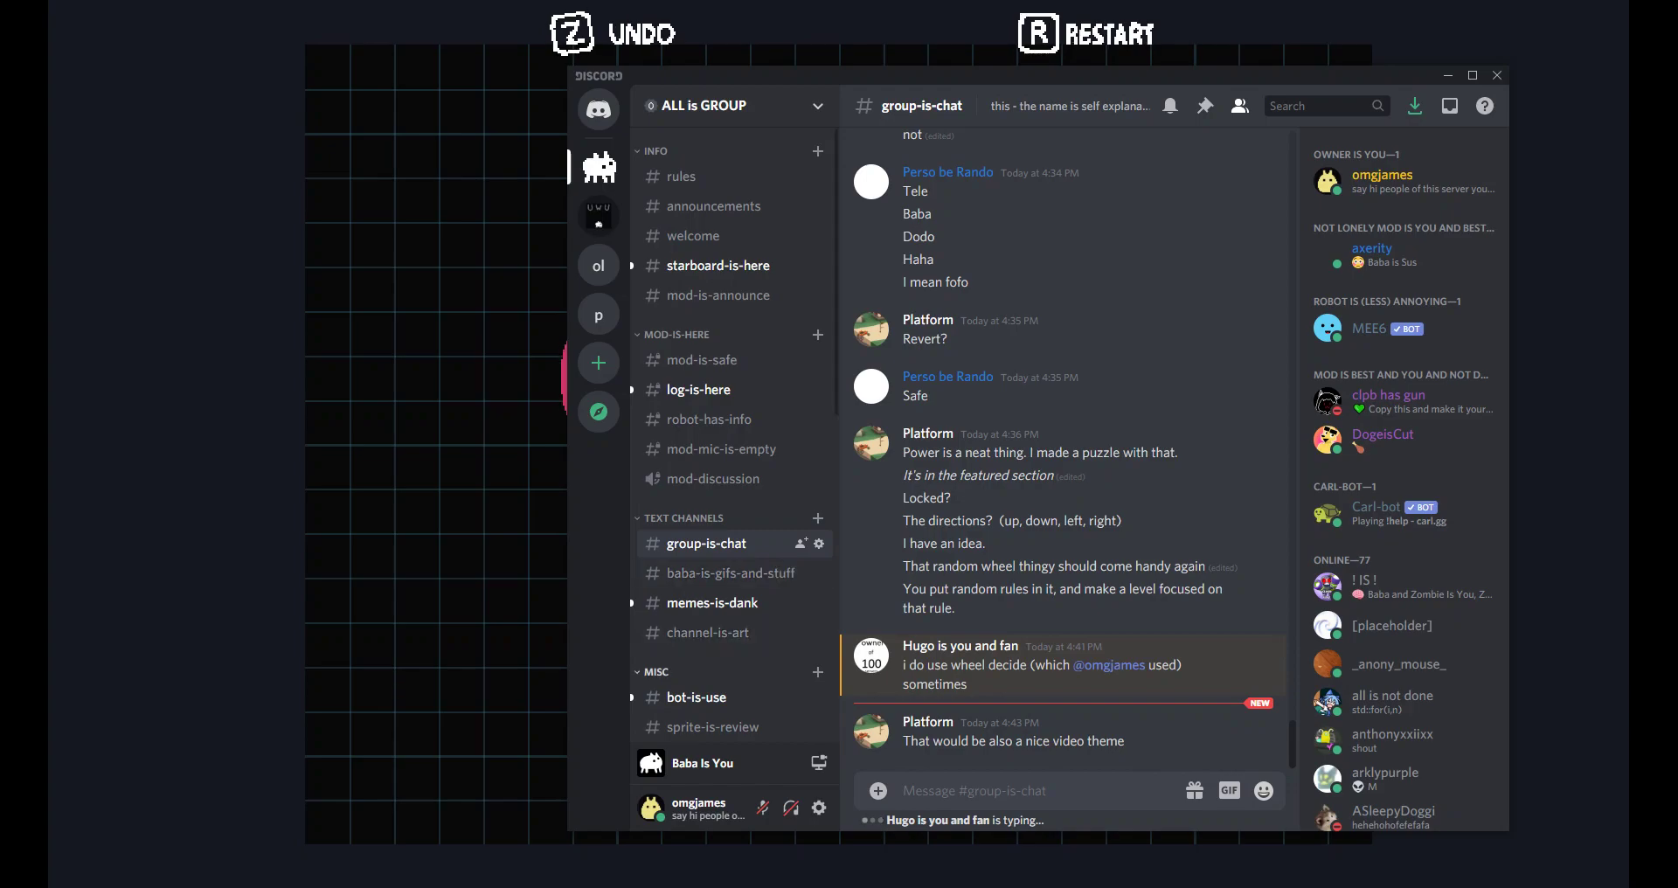
key("alt+Tab")
key("z")
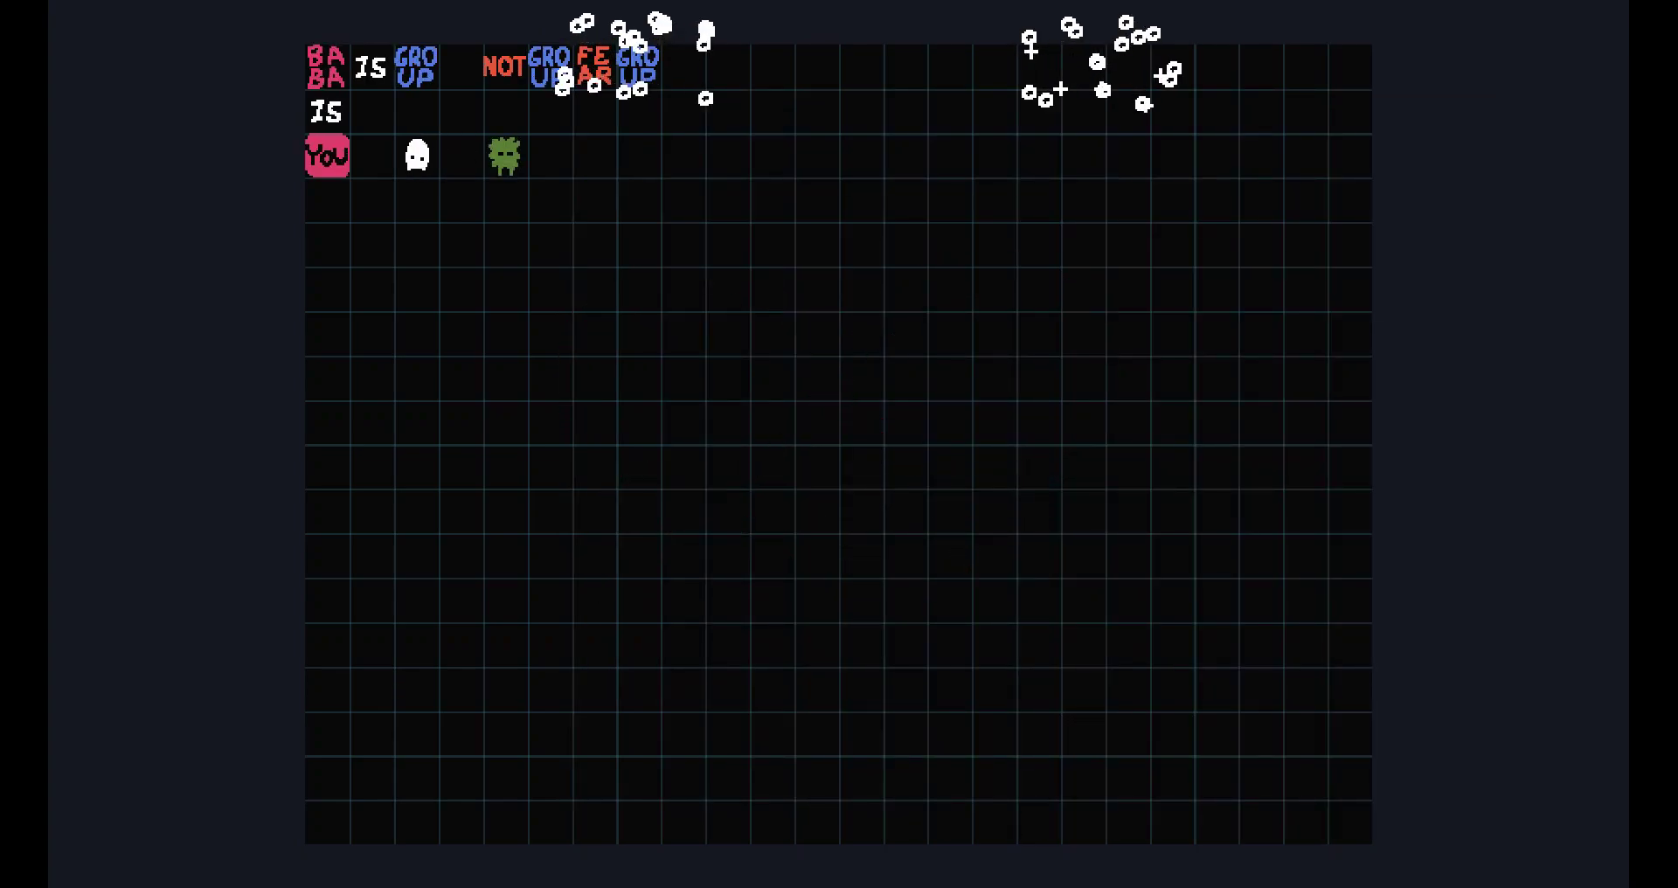
key("Escape")
Back in the editor, replace the GROUP after NOT with BABA, then test the level.
left_click(839, 175)
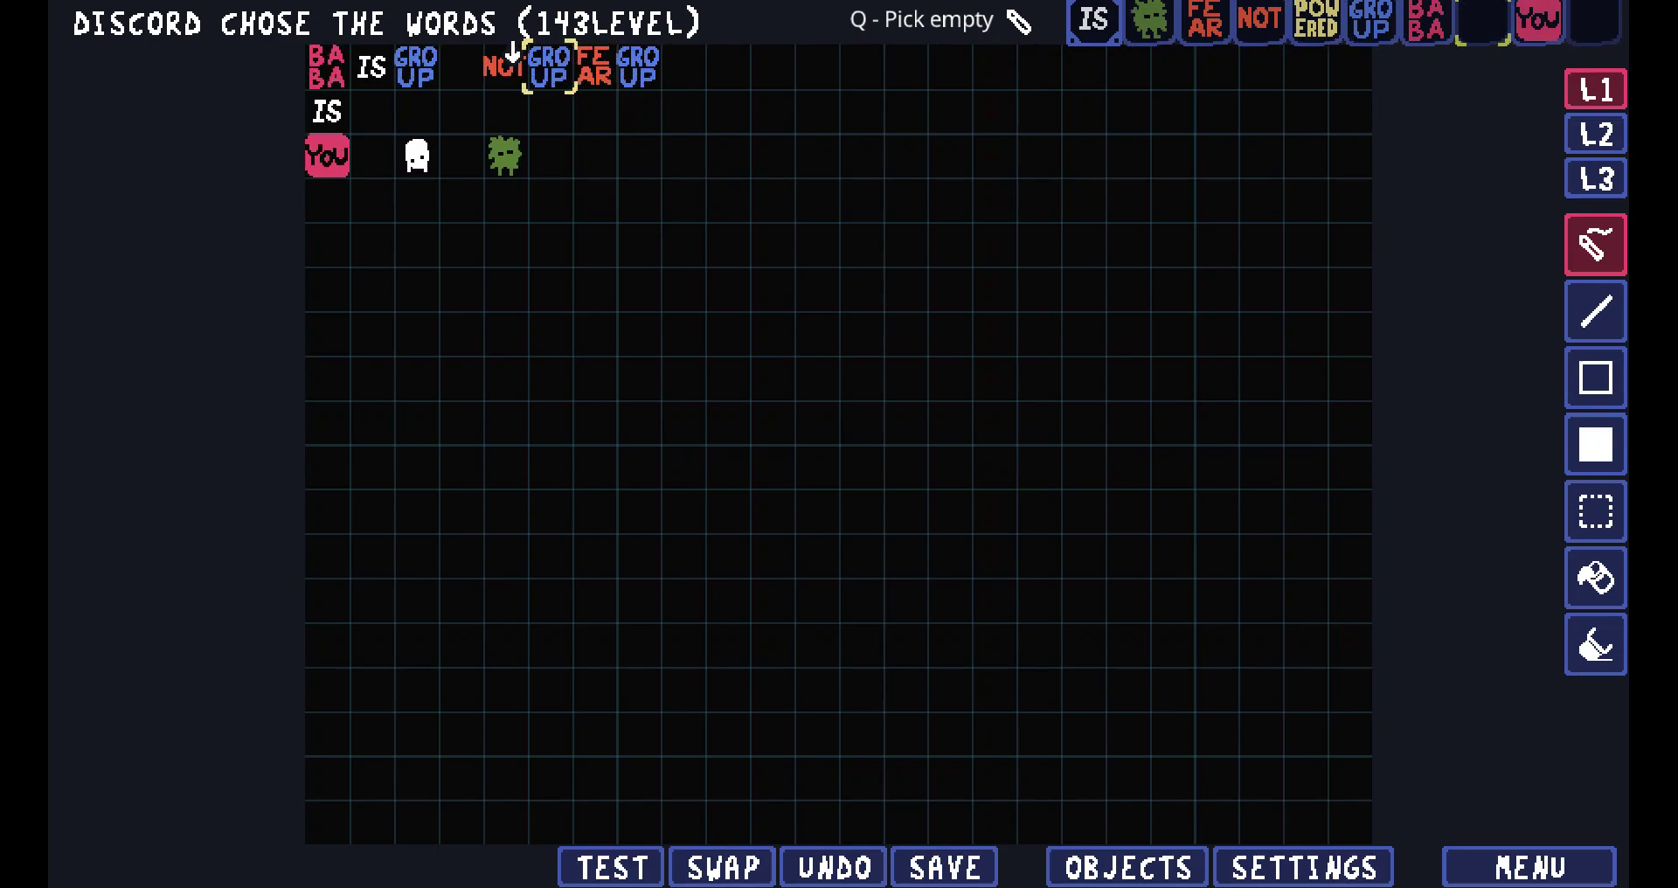
left_click(512, 52)
key("q")
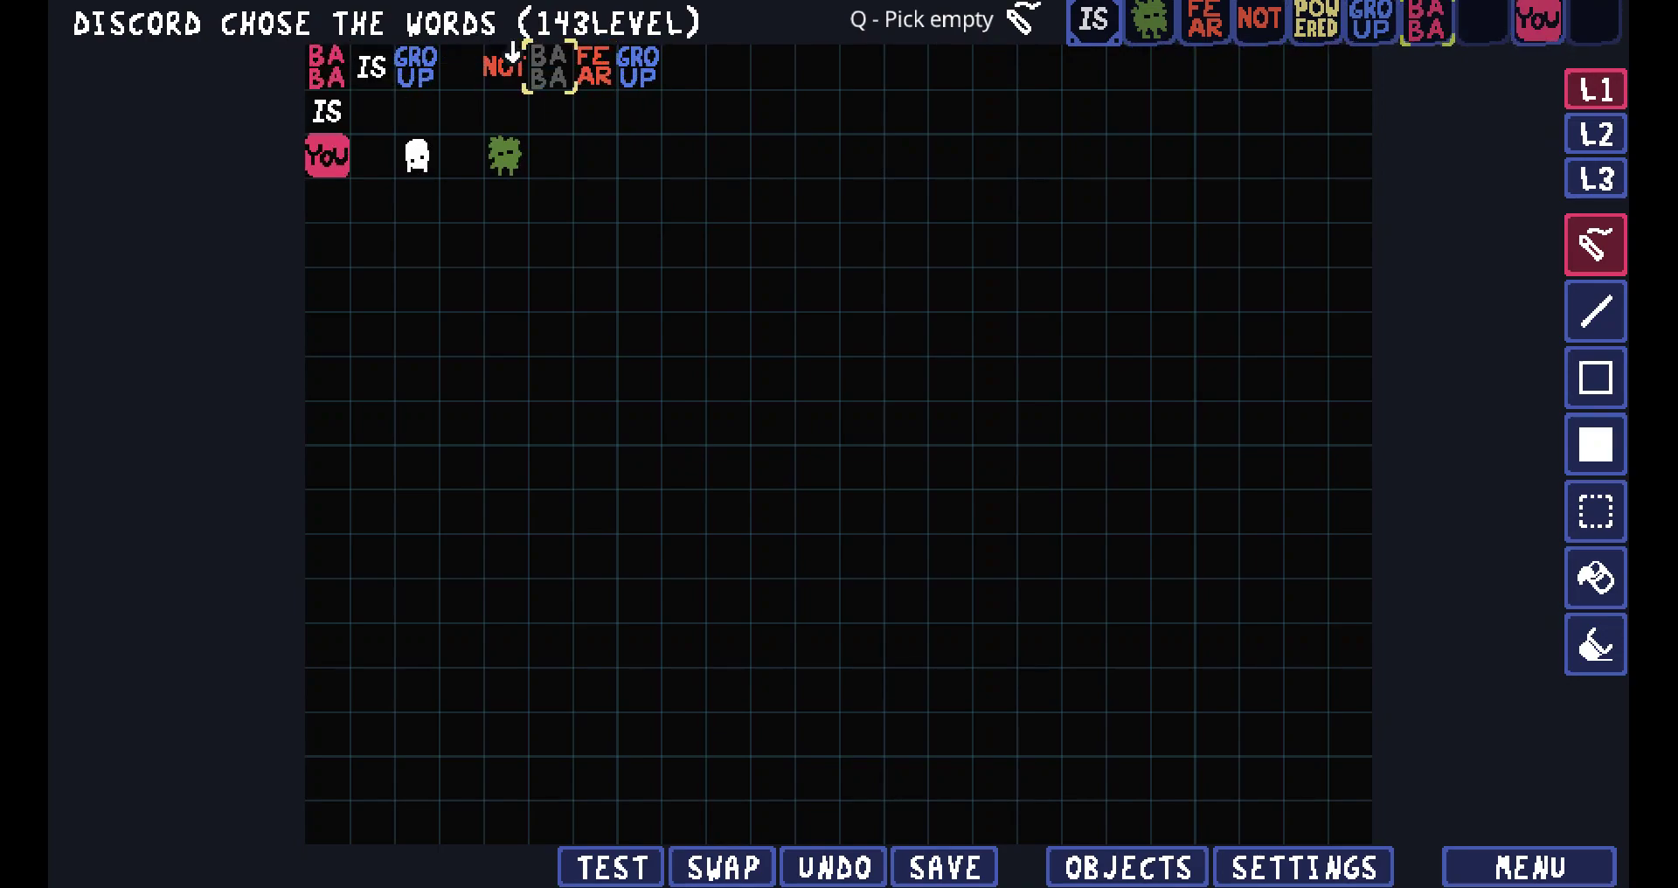
left_click(549, 67)
key("q")
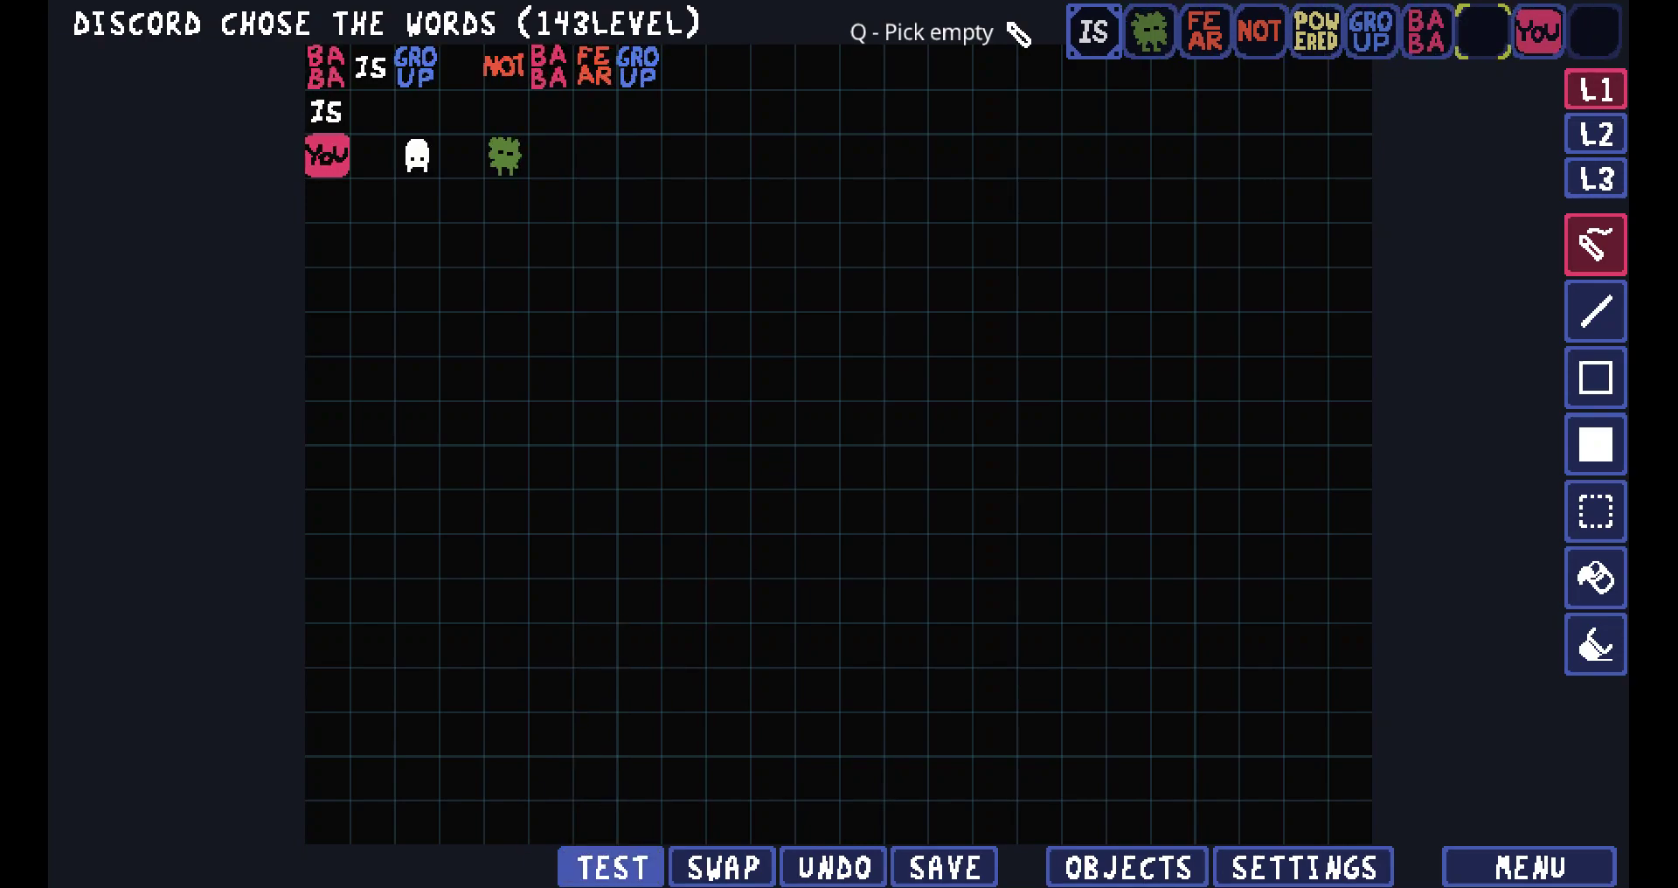
left_click(611, 867)
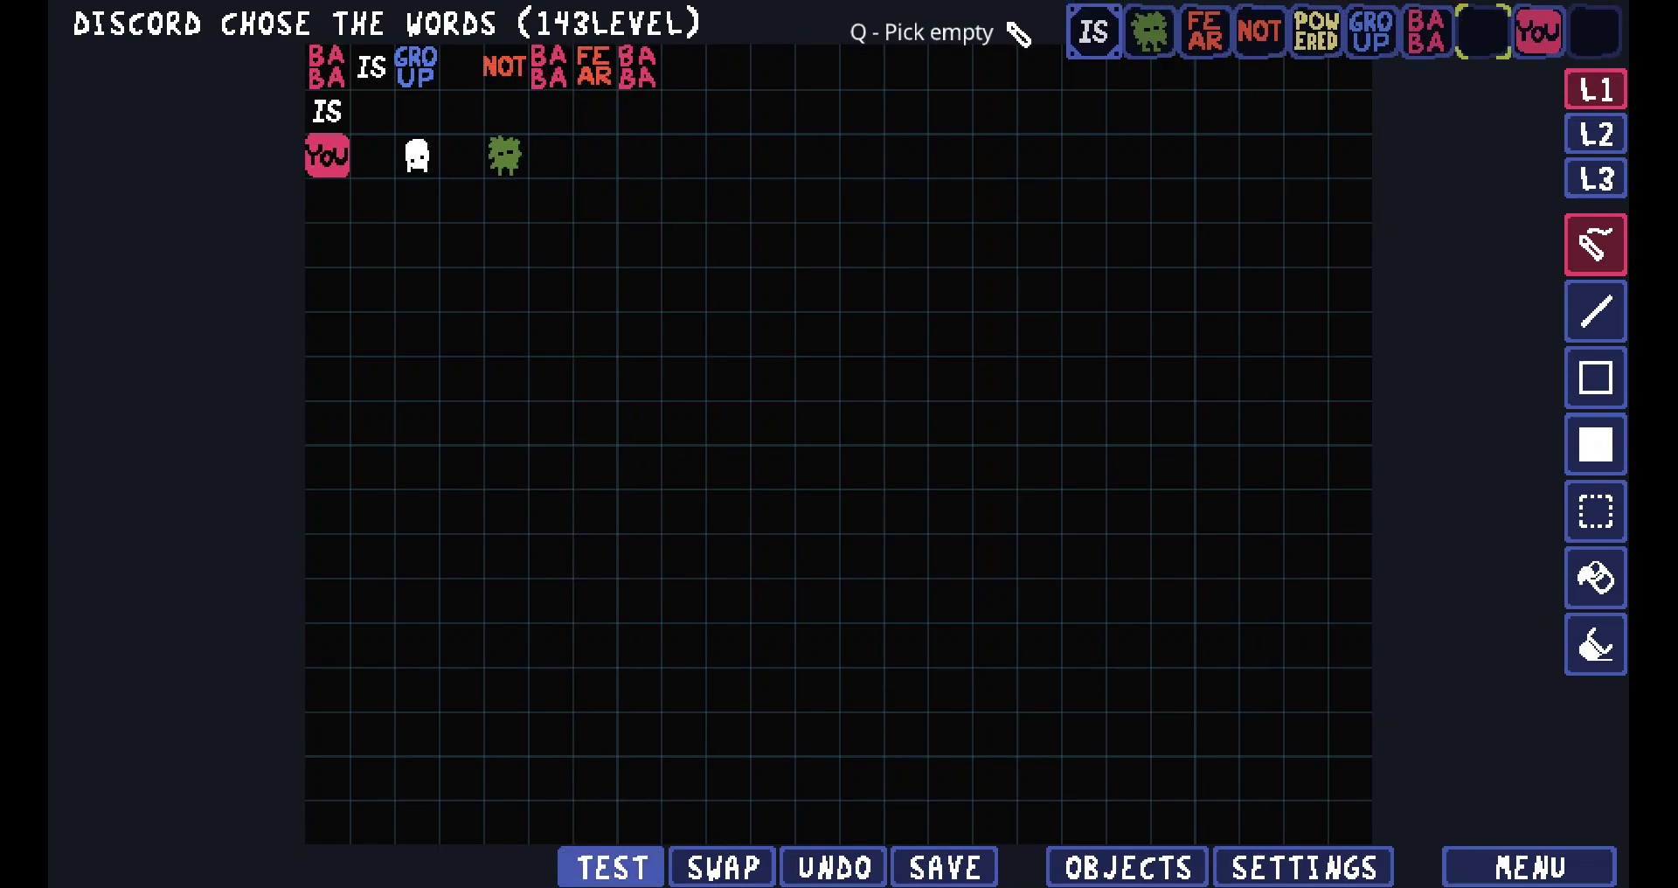
left_click(611, 867)
key("Right")
key("Right")
key("Right")
key("Up")
key("Up")
key("Down")
key("Down")
key("Down")
key("Down")
key("Right")
key("Down")
key("Down")
key("Left")
key("Left")
key("Left")
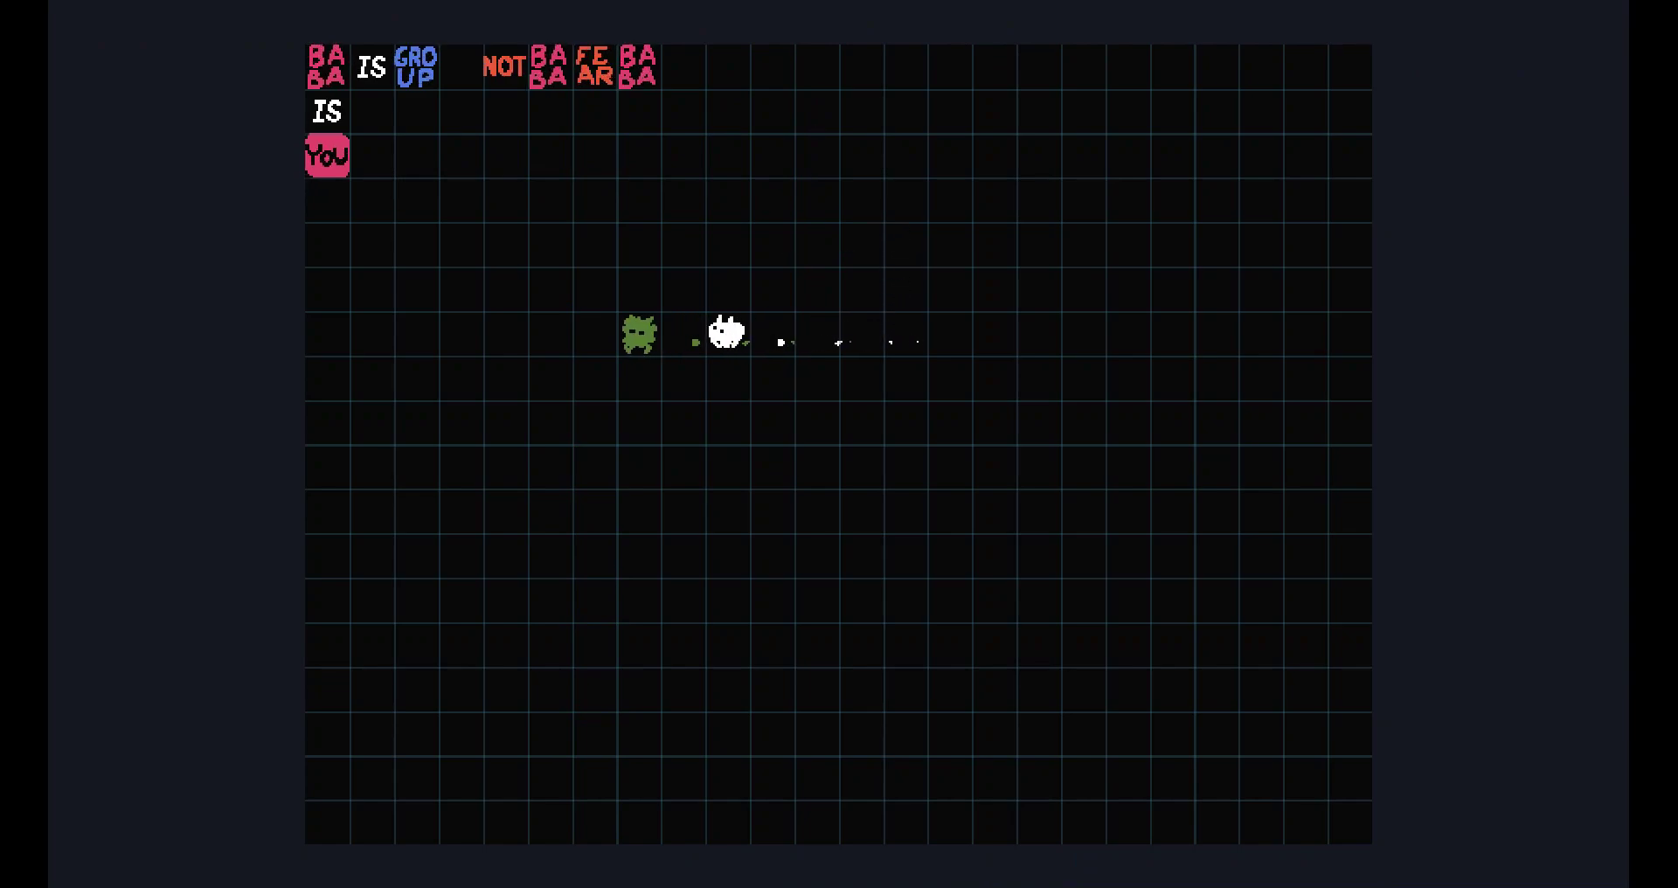
key("Up")
key("Up")
key("Left")
key("Left")
key("Down")
key("Down")
key("Left")
key("Left")
key("Down")
key("Right")
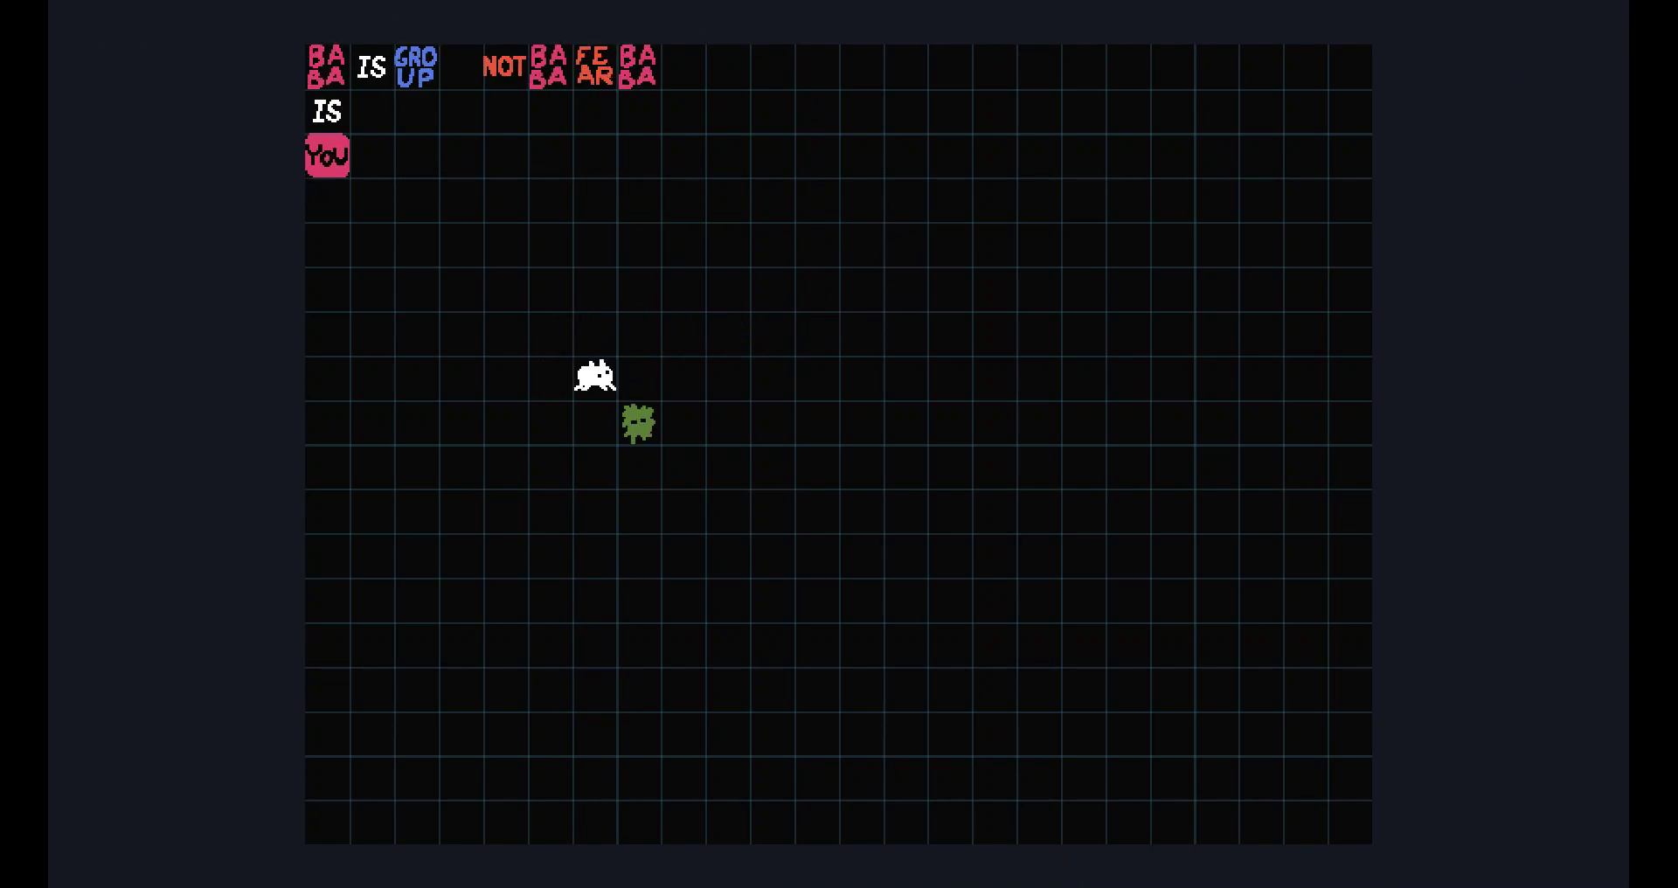
key("Down")
key("Right")
key("Down")
key("Down")
key("Right")
key("Right")
key("Right")
key("Up")
key("Up")
key("Left")
key("Left")
key("Left")
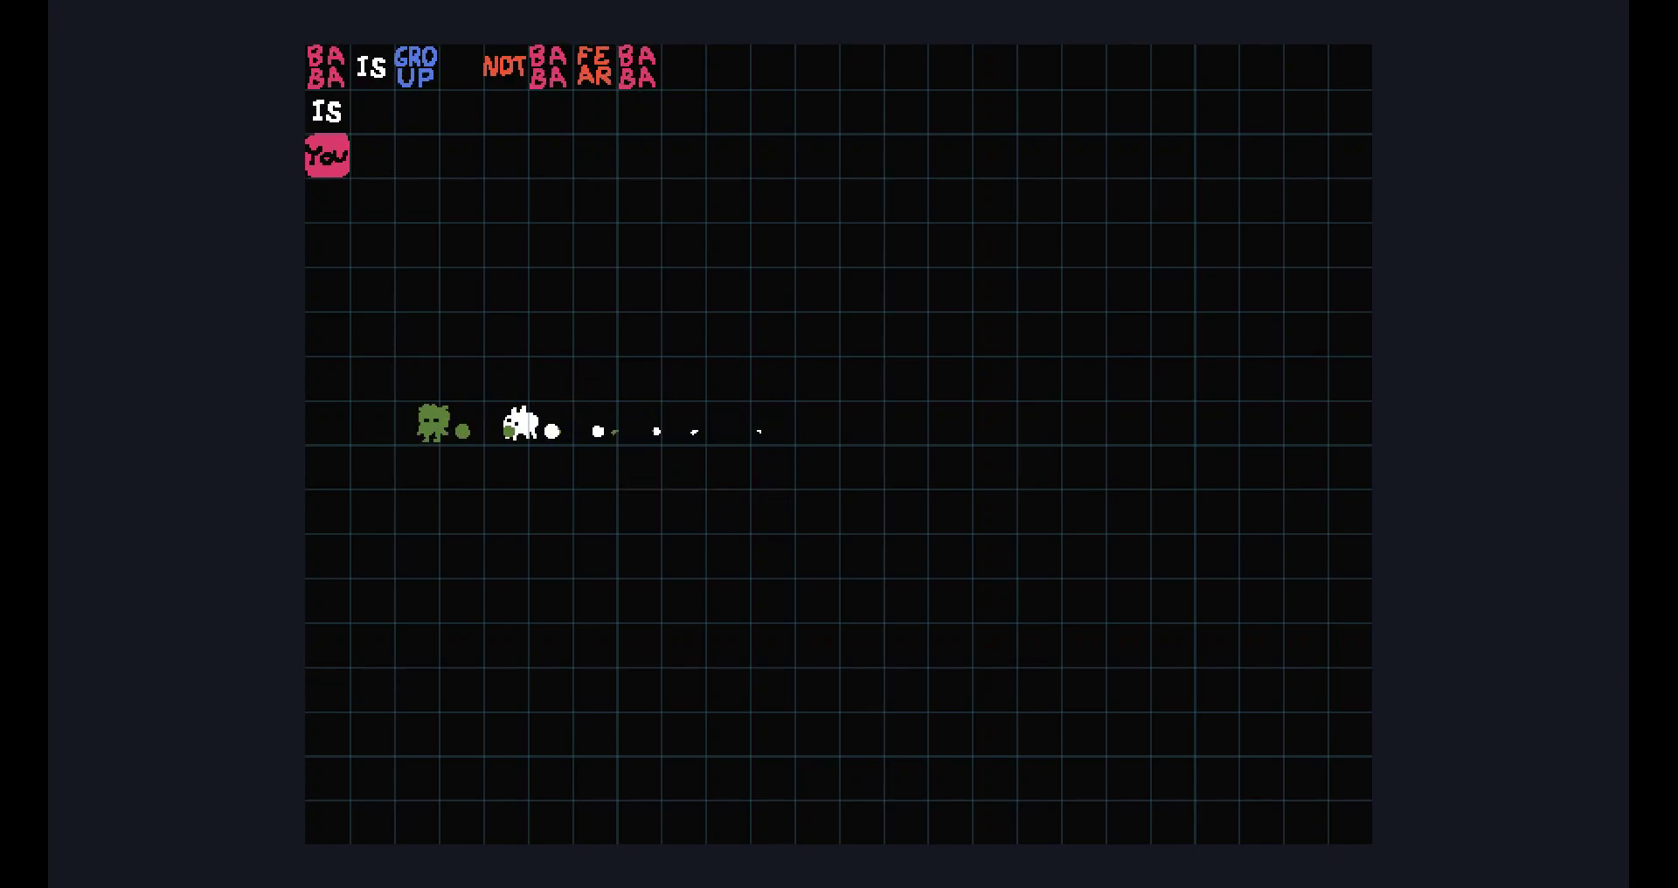
key("Left")
key("Escape")
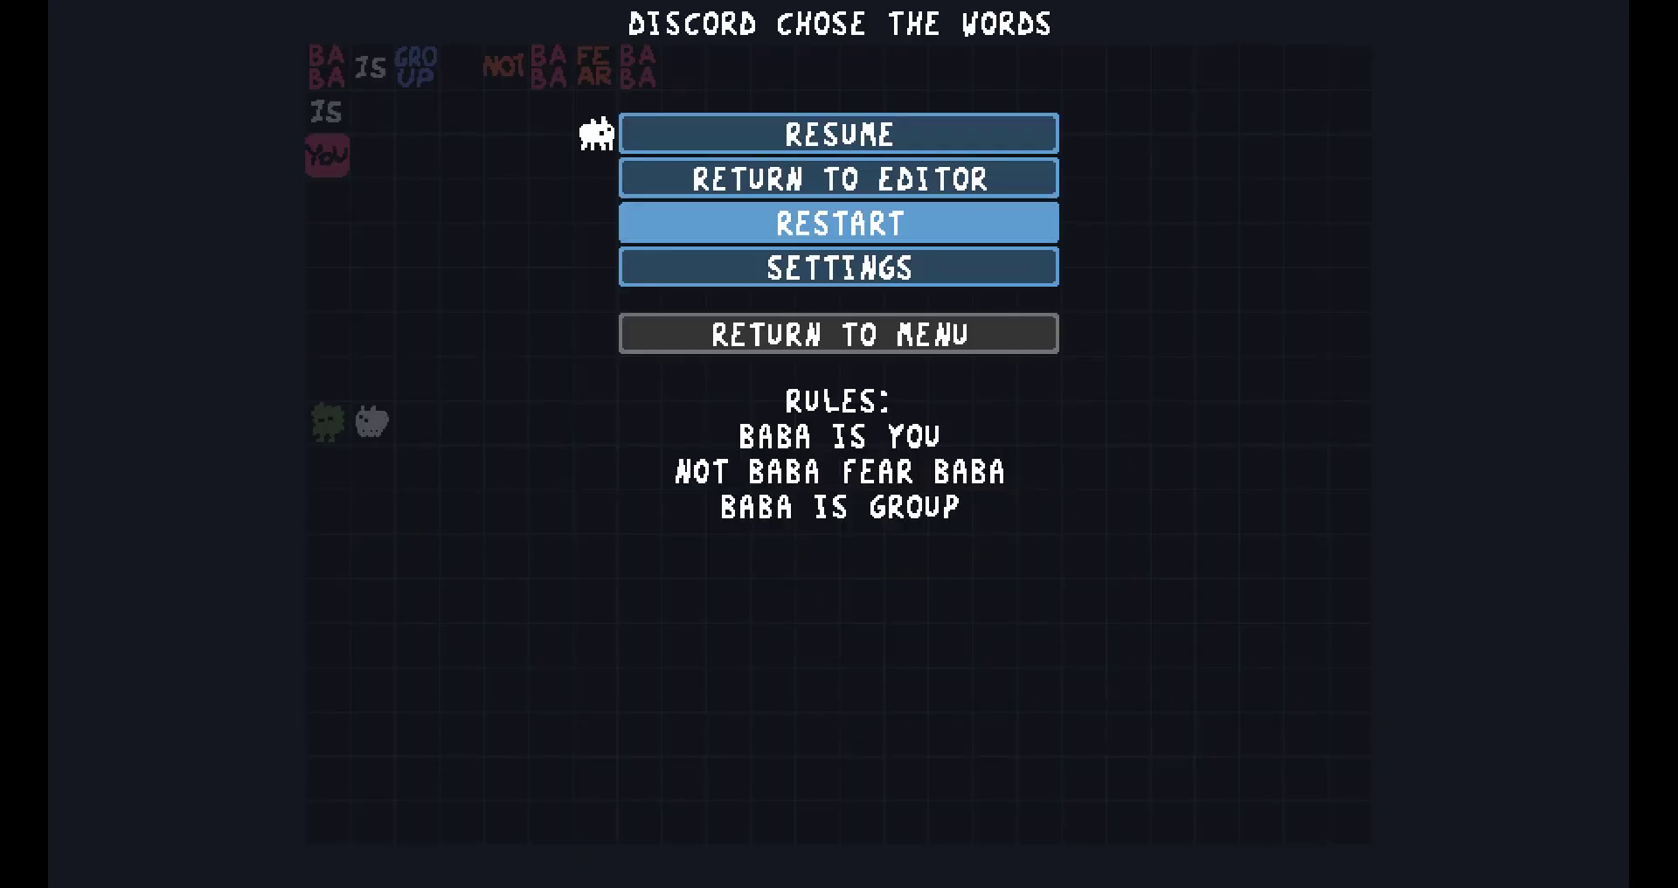
key("Return")
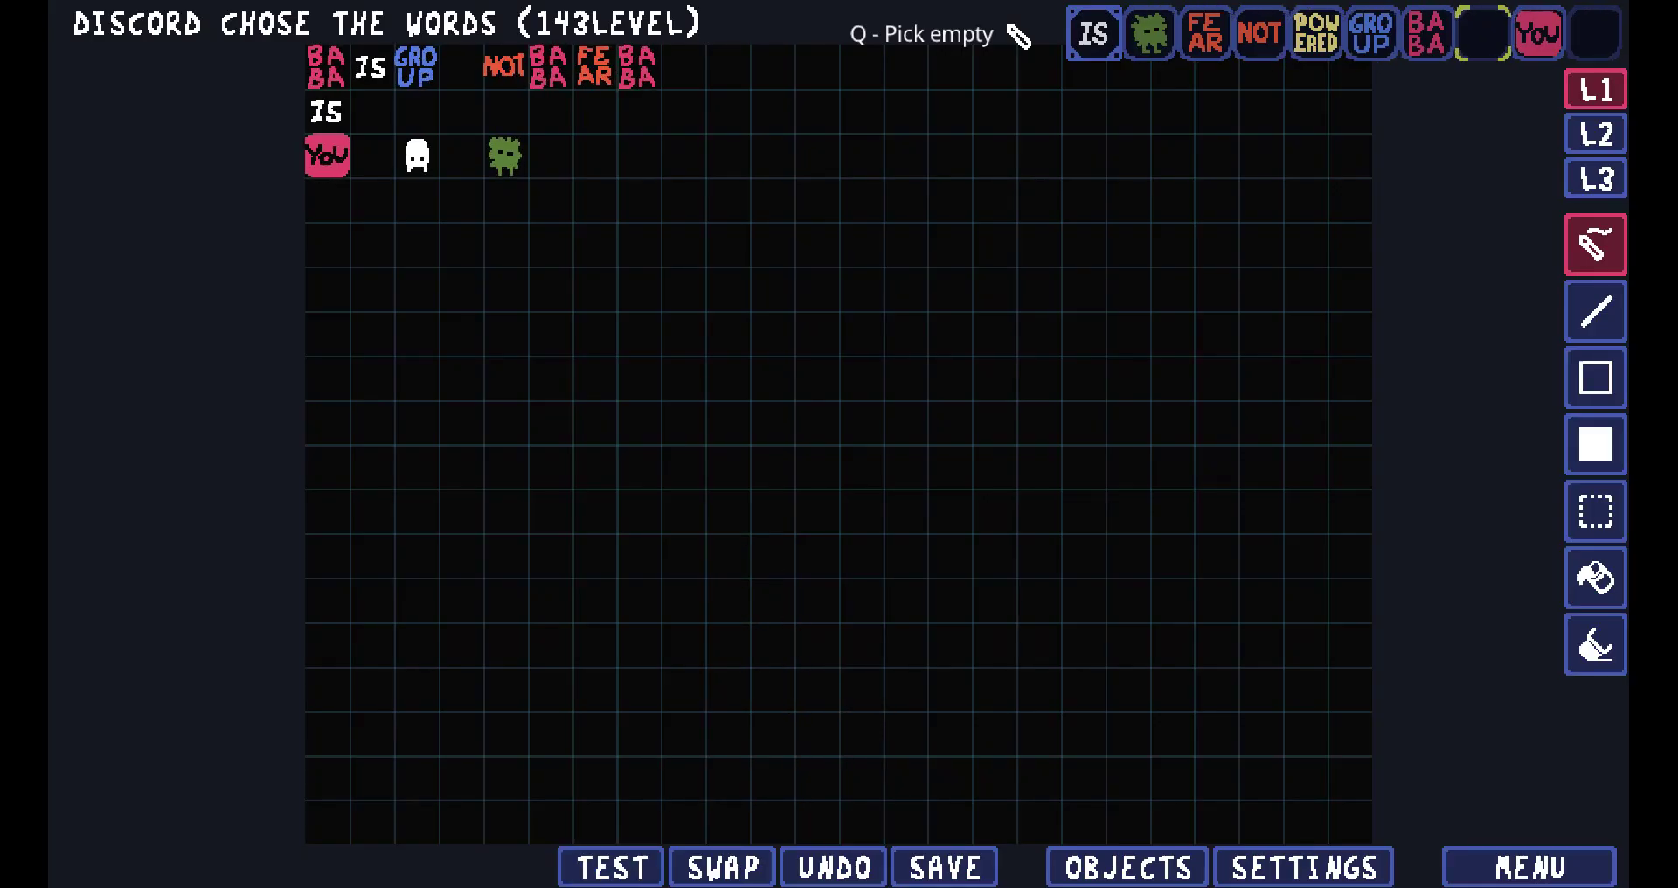
key("alt+Tab")
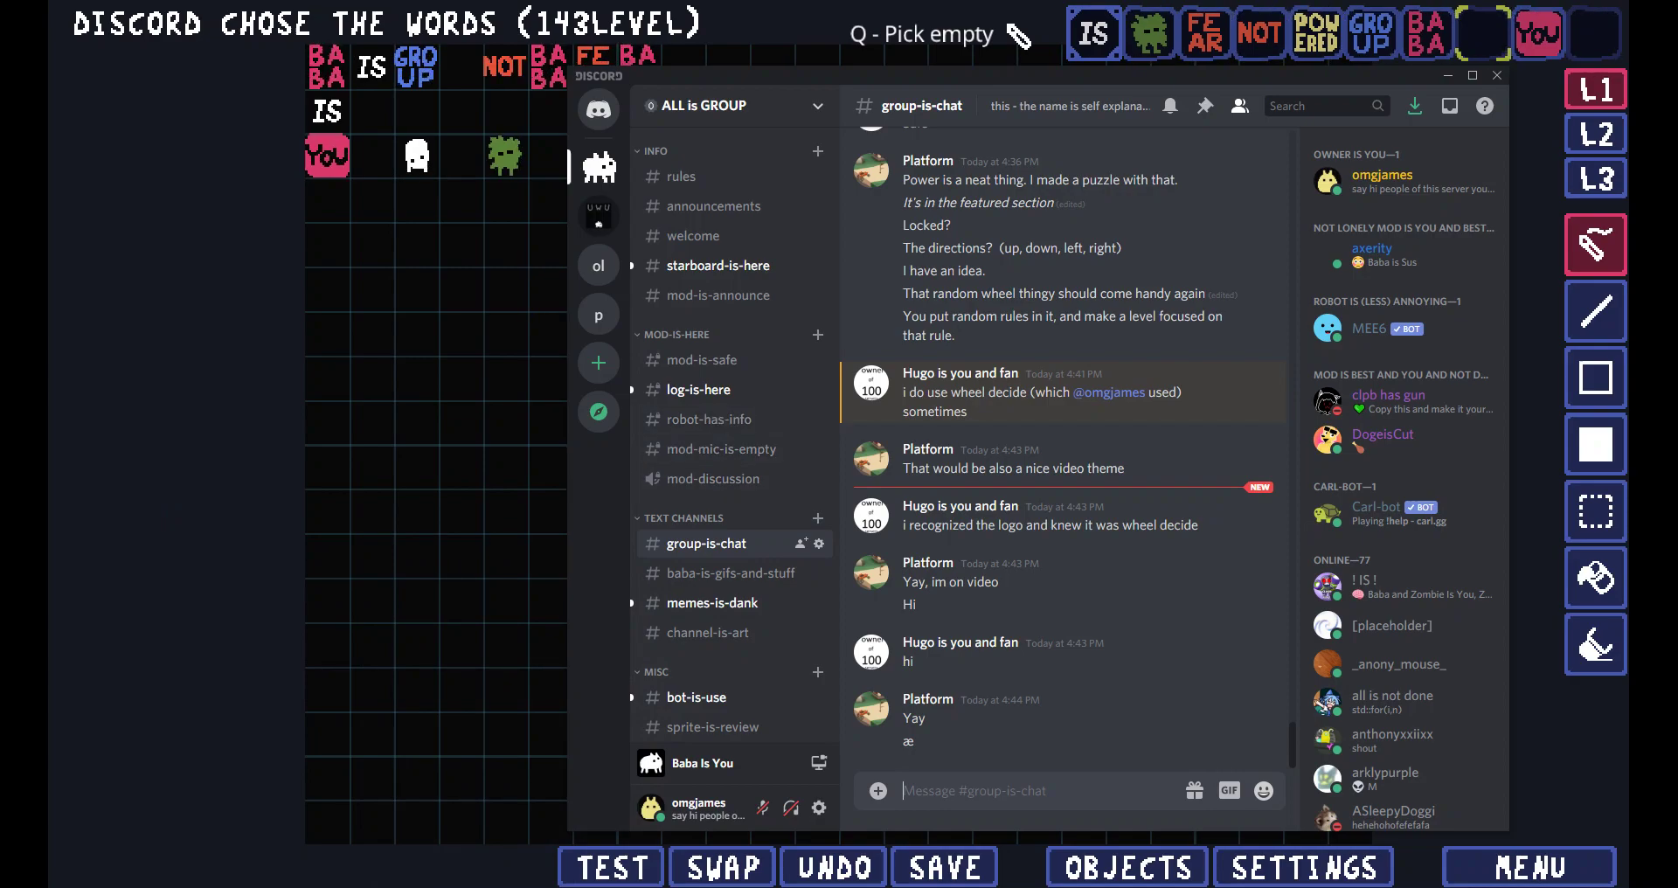
left_click(410, 467)
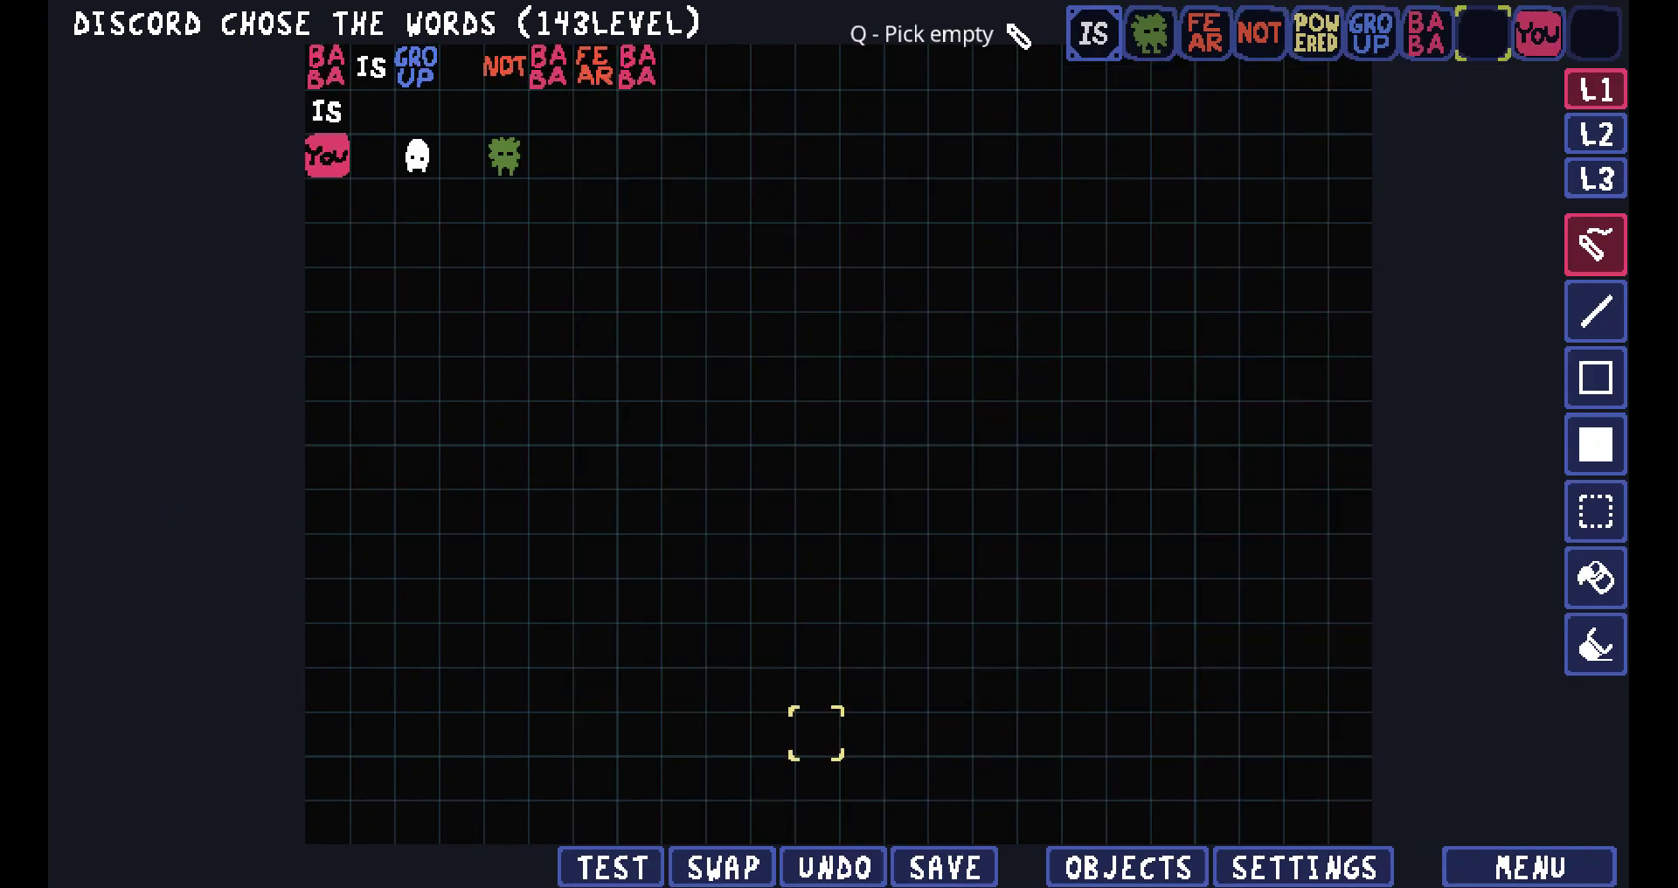
Save the level, resize it to the 18X18 preset, and open the object palette.
left_click(944, 867)
left_click(1303, 867)
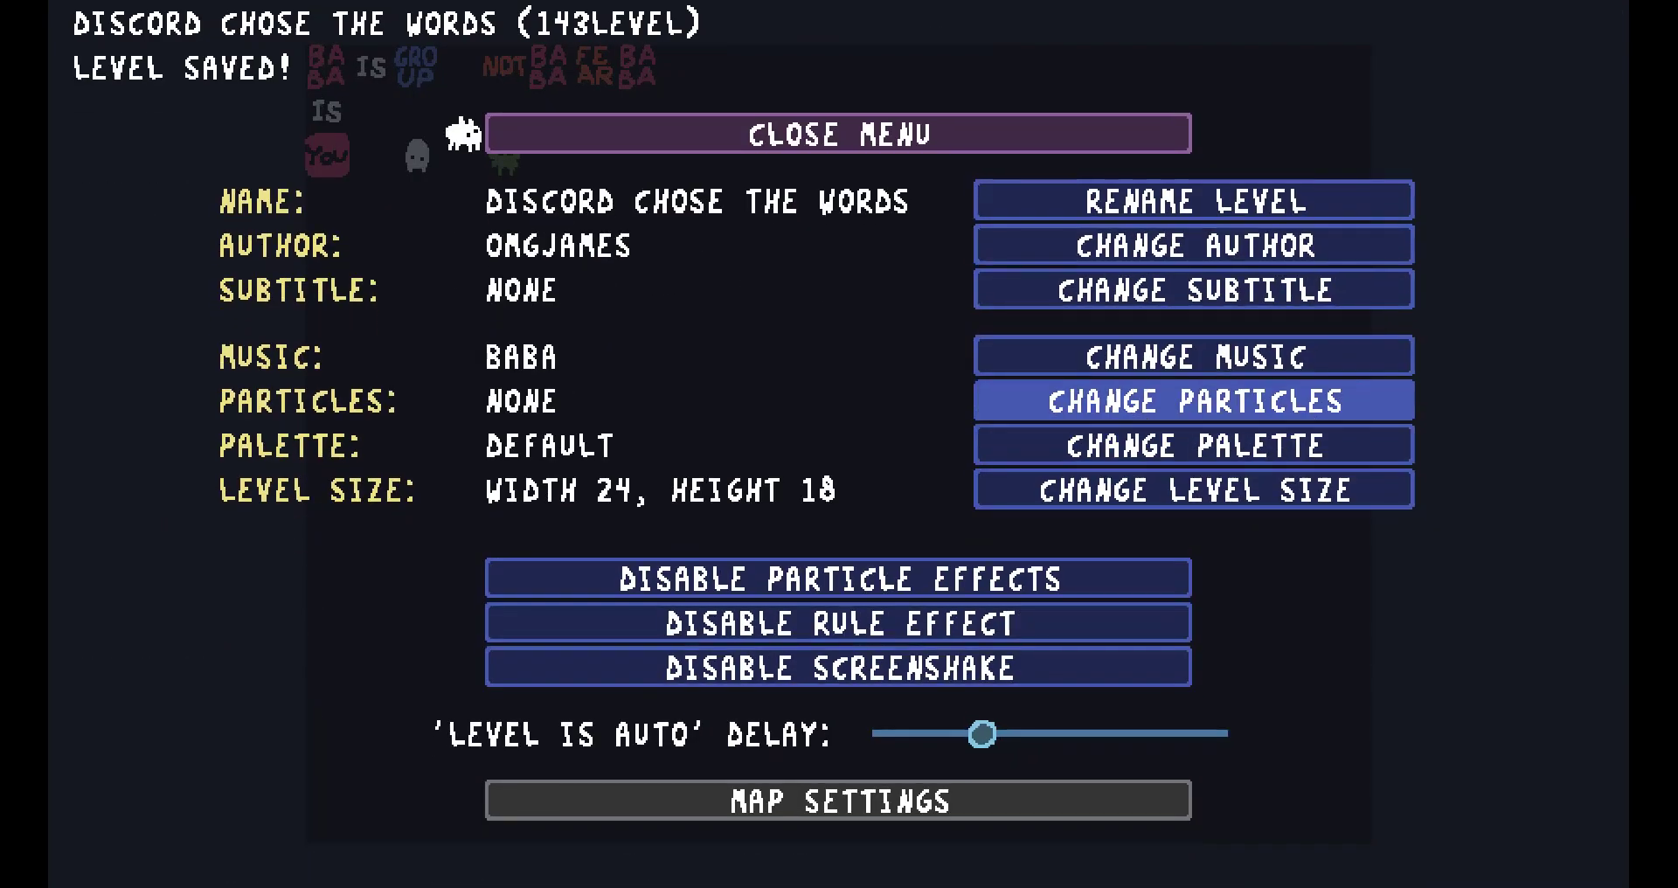
left_click(1224, 487)
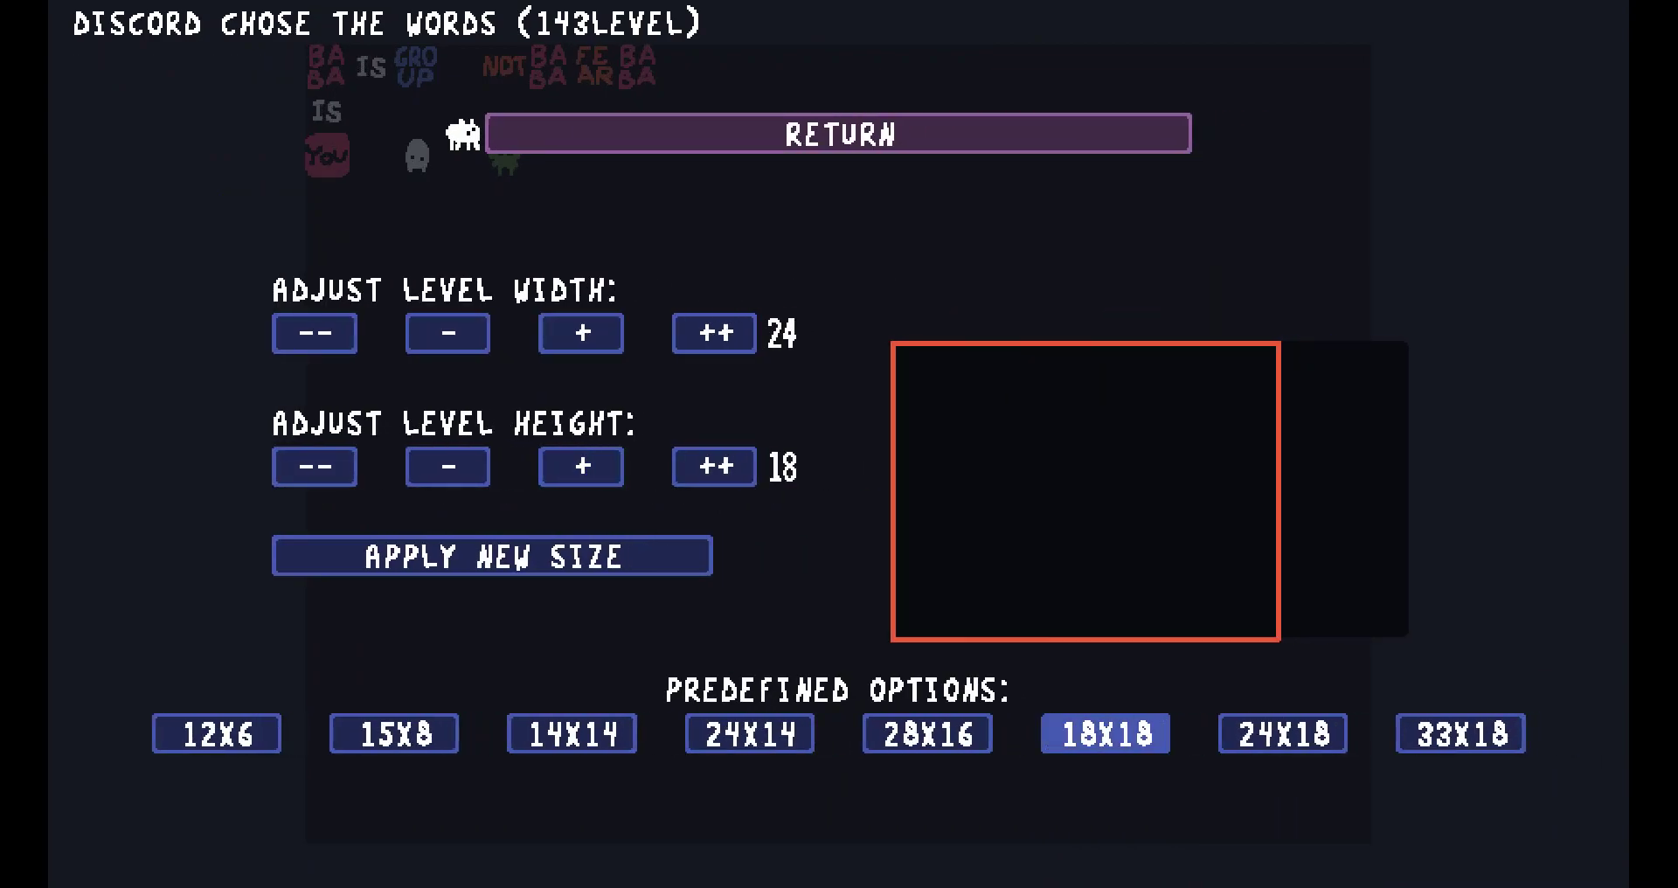
left_click(1105, 733)
left_click(839, 133)
left_click(1171, 867)
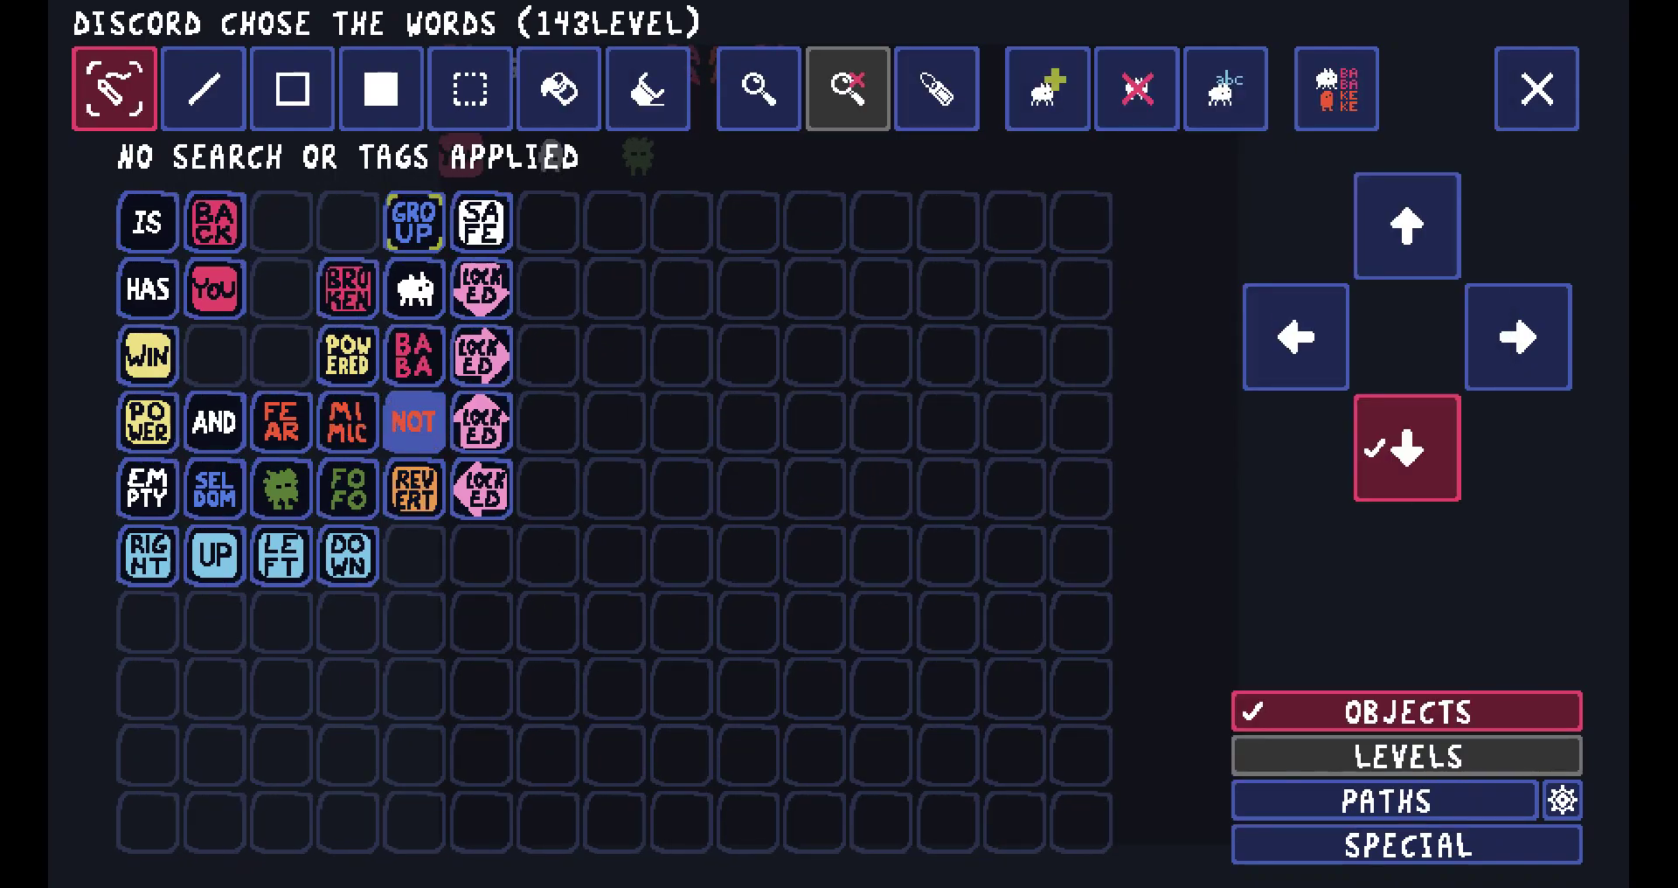
Place the FOFO word in the top row, then reopen the object palette.
left_click(347, 488)
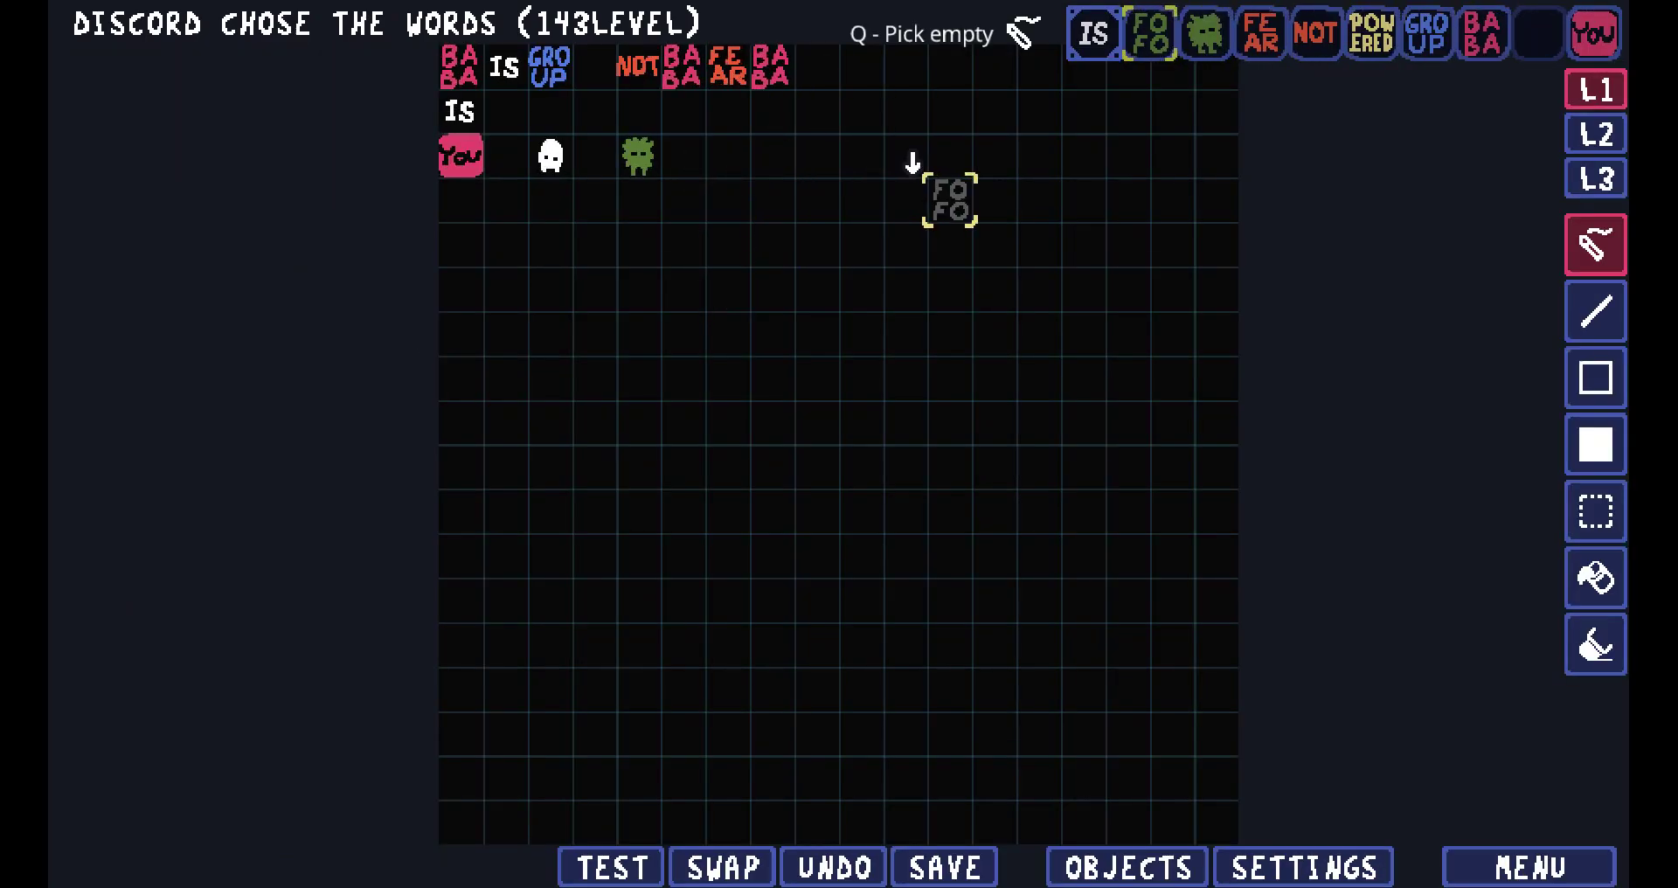
left_click(857, 60)
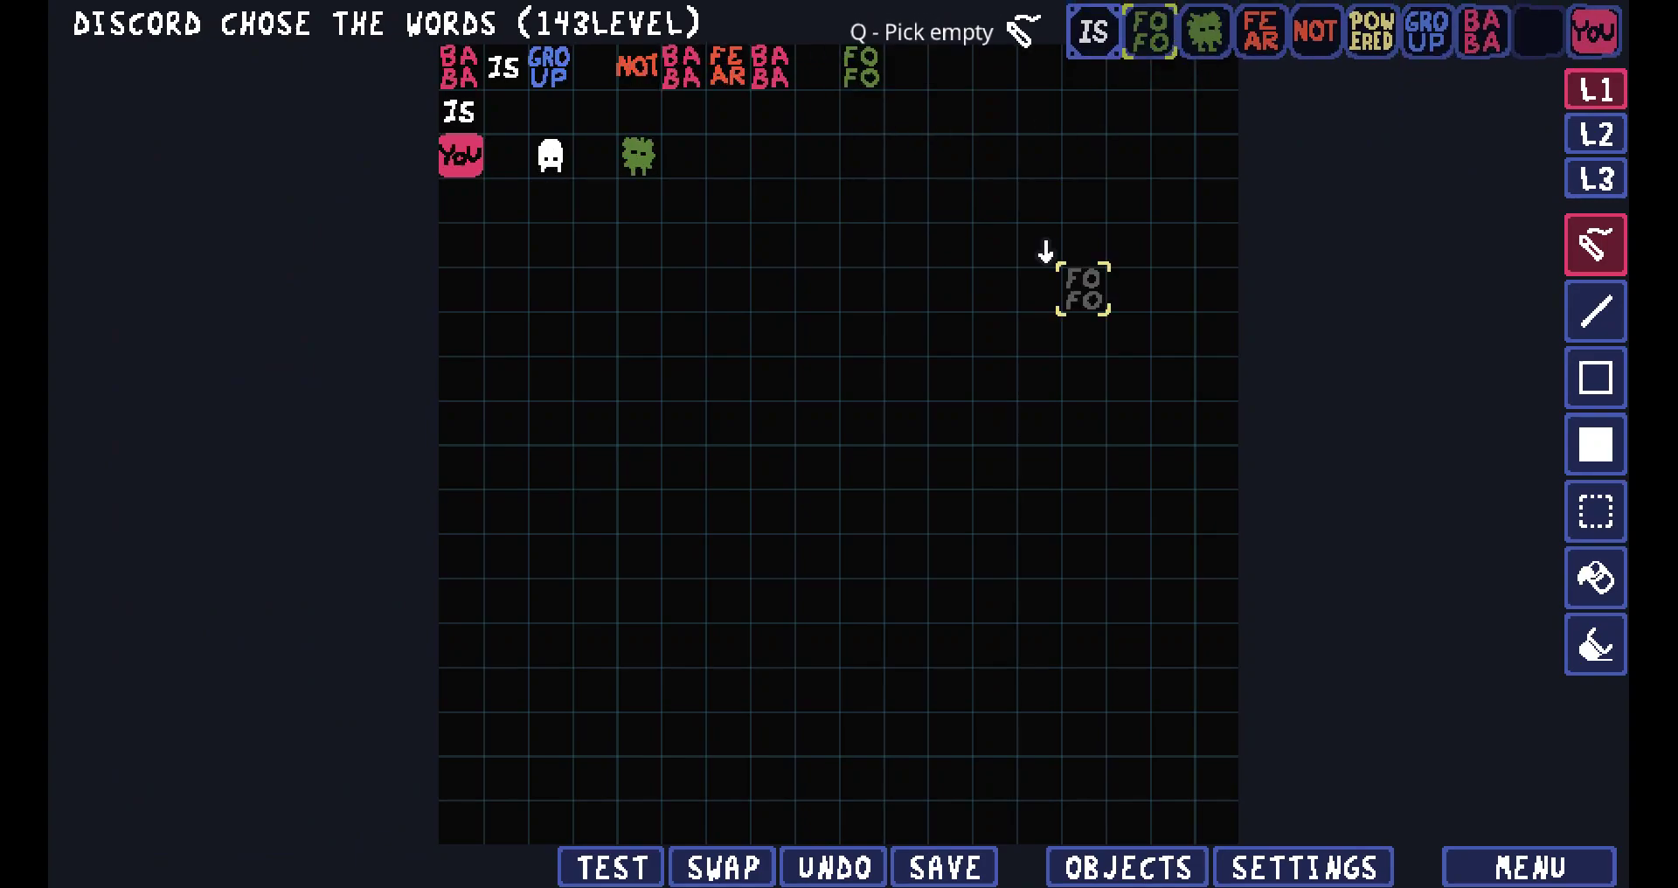
left_click(1190, 867)
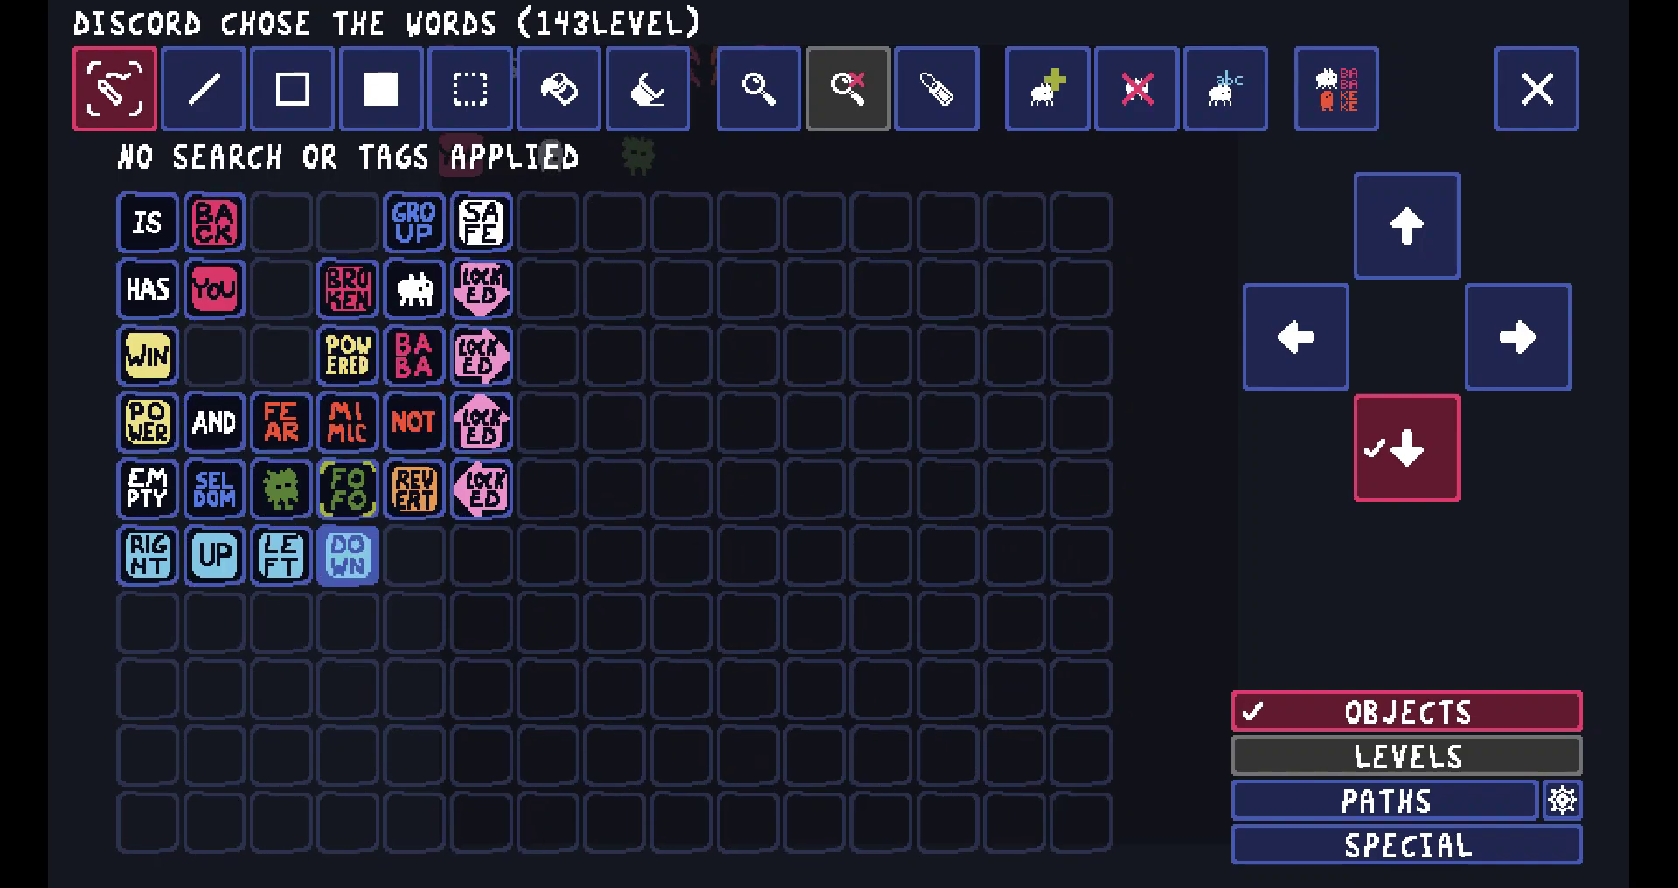
Complete the top row as POWERED FOFO MIMIC BABA by placing FOFO, BABA and MIMIC.
key("Escape")
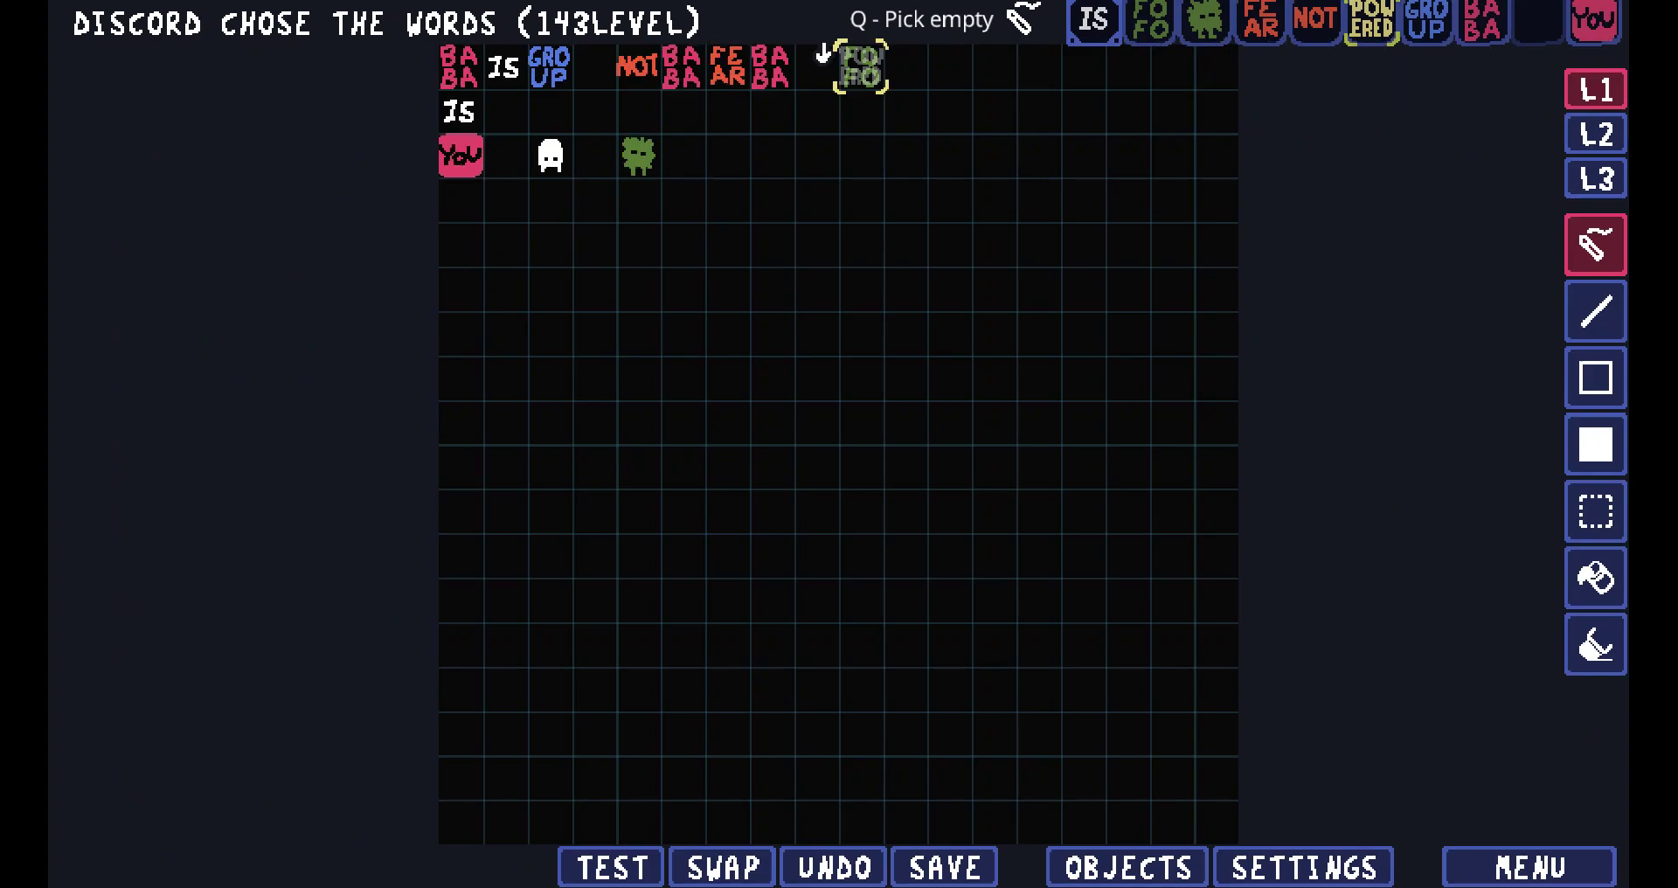
left_click(1151, 31)
left_click(906, 66)
key("8")
left_click(993, 67)
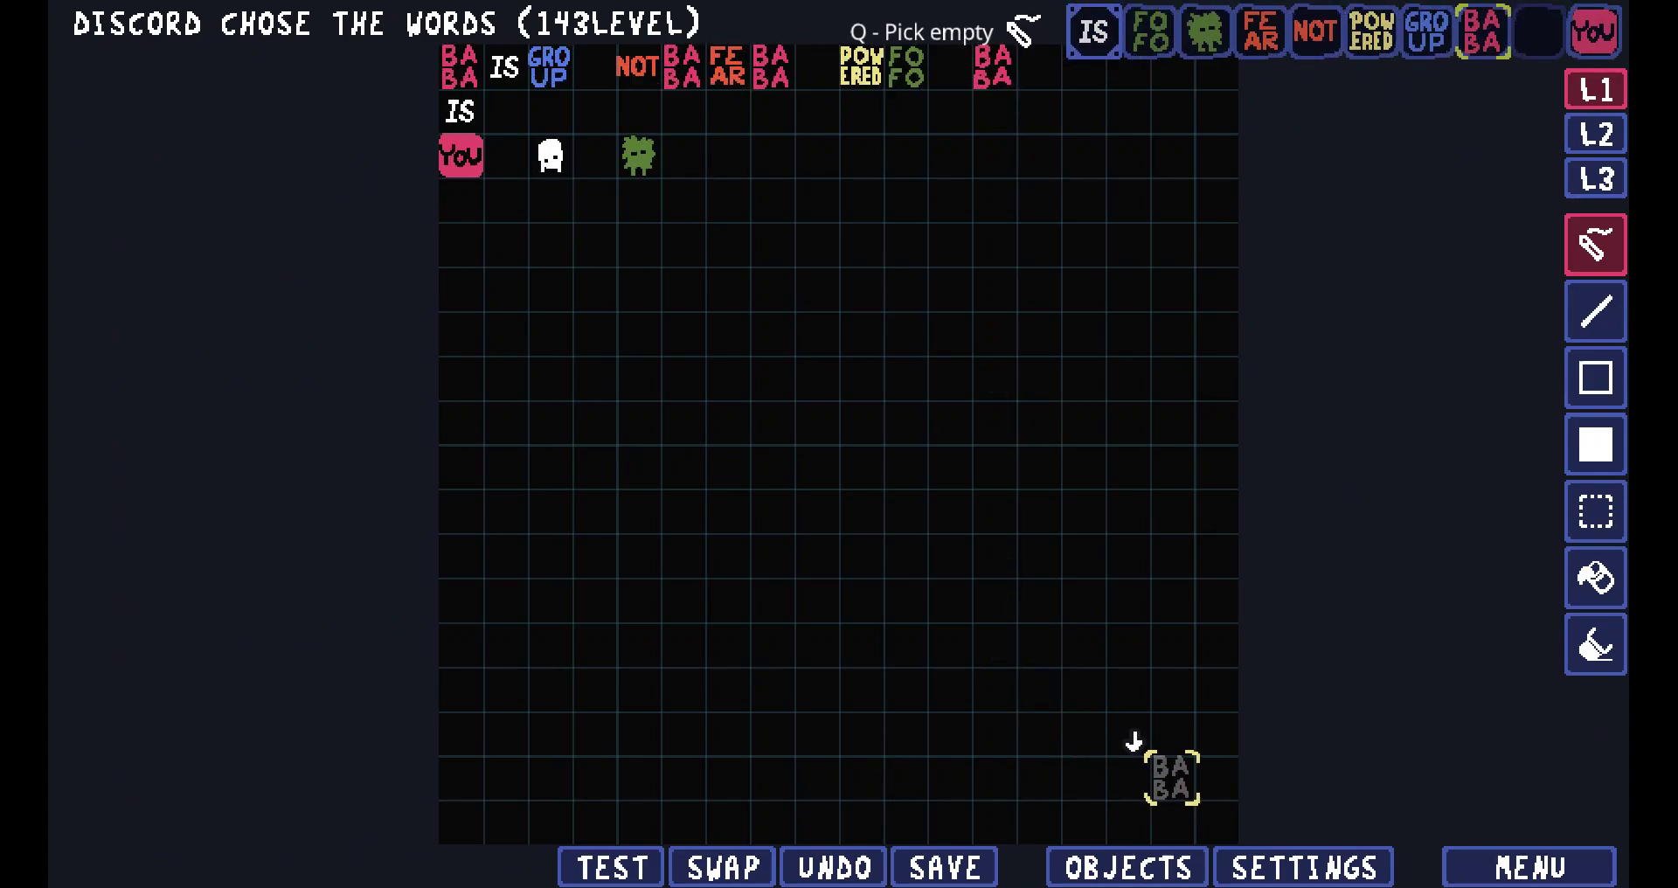
key("Tab")
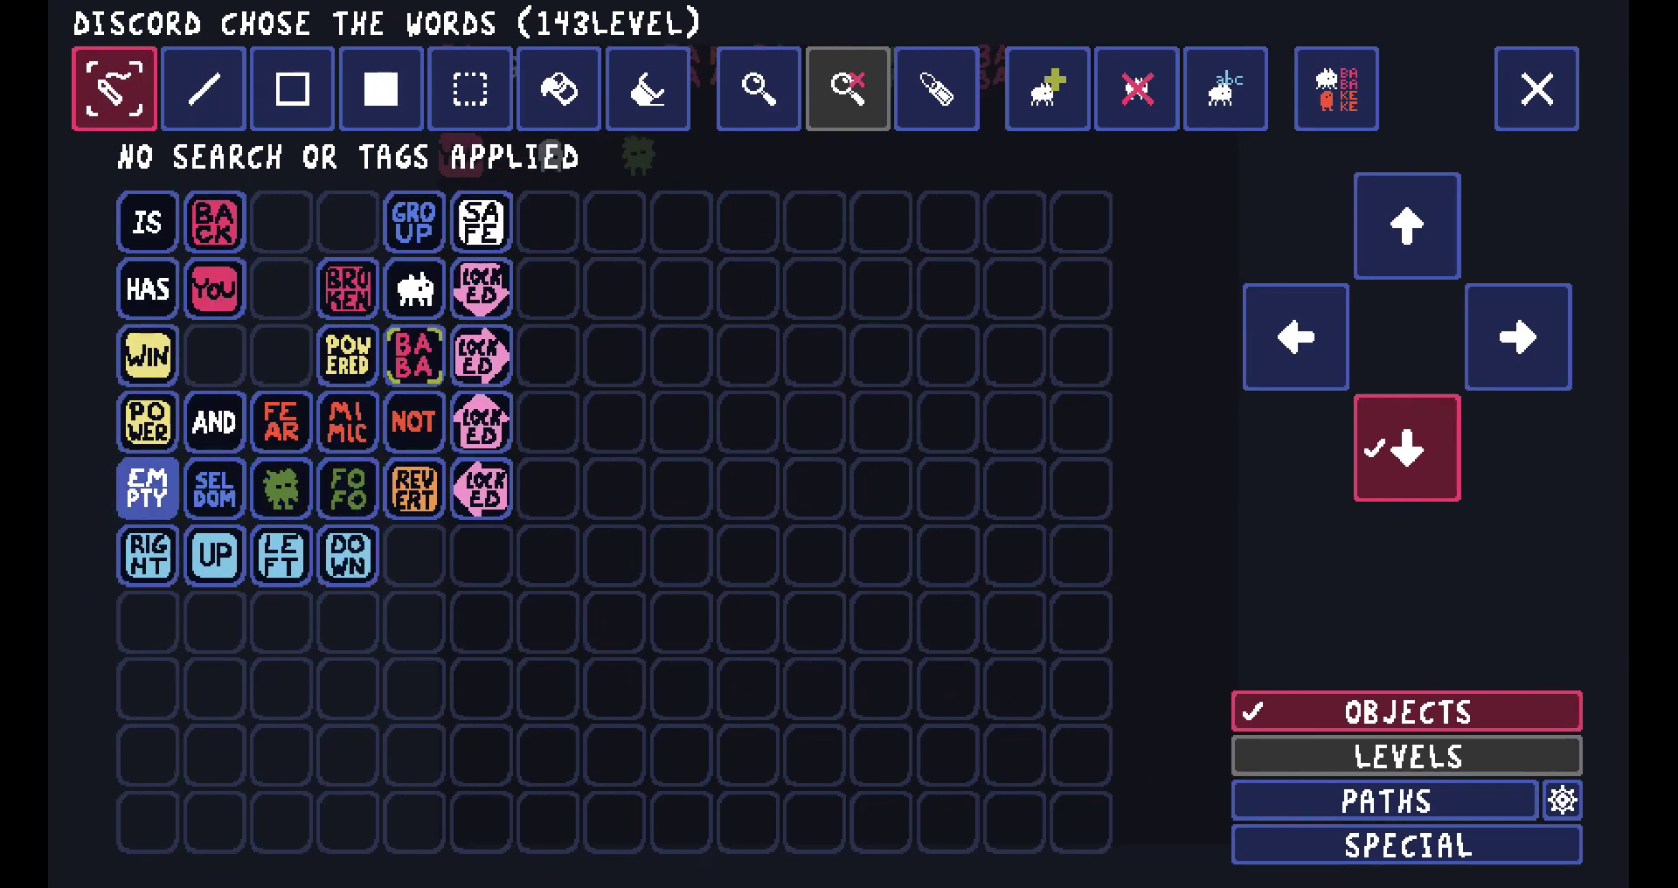
left_click(347, 422)
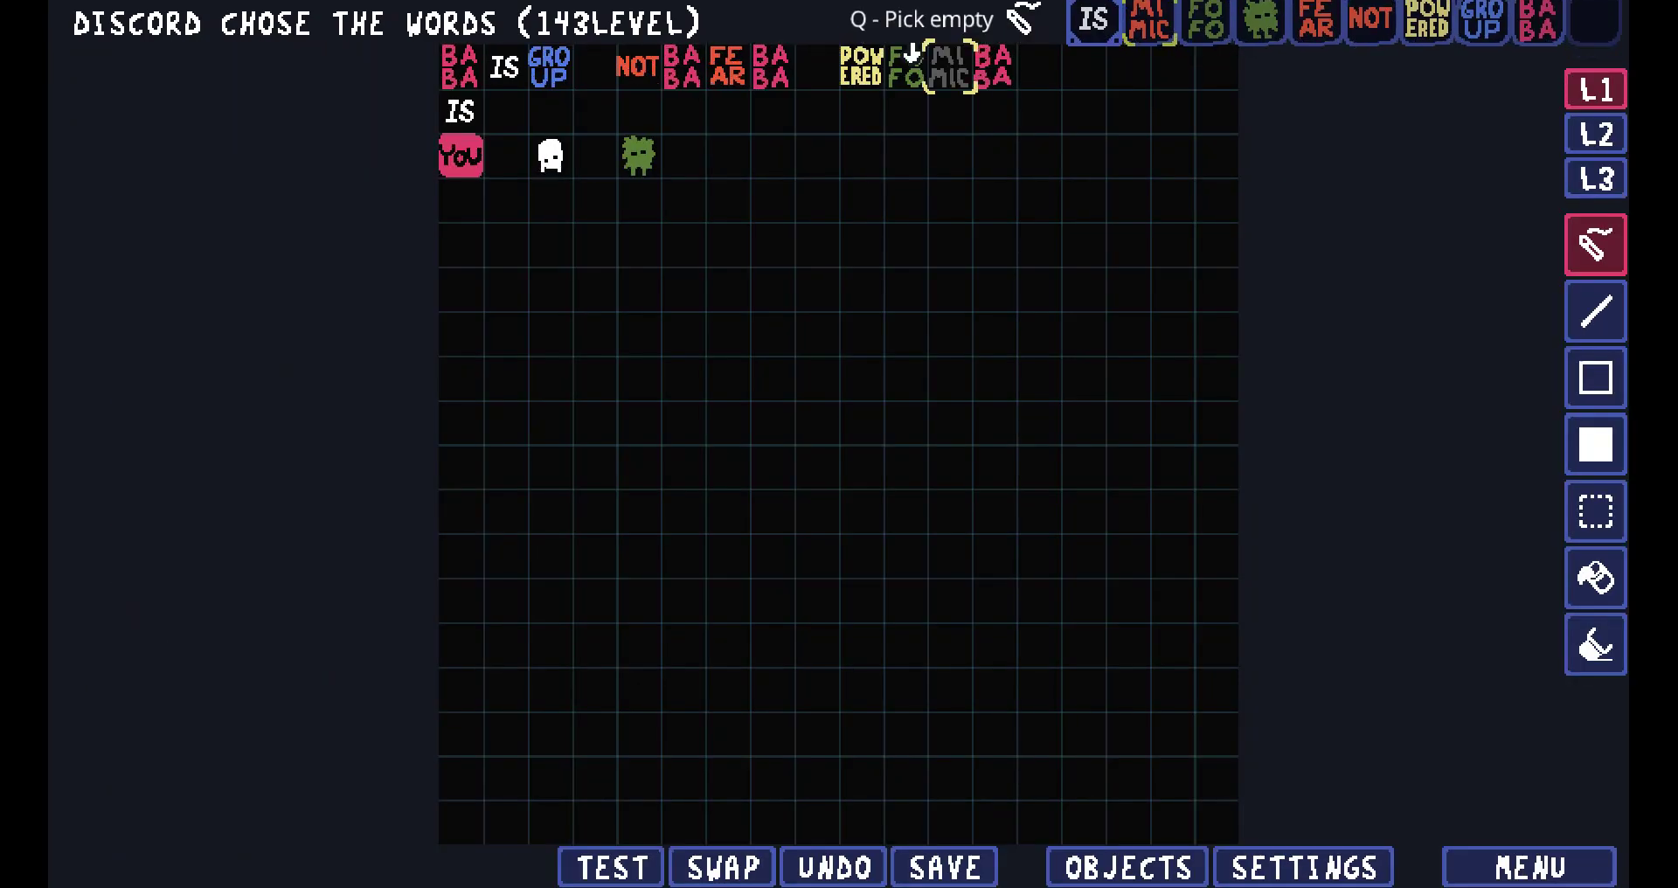
left_click(950, 66)
Pick the POWER word for GROUP IS POWER, then save and start playtesting.
left_click(1127, 867)
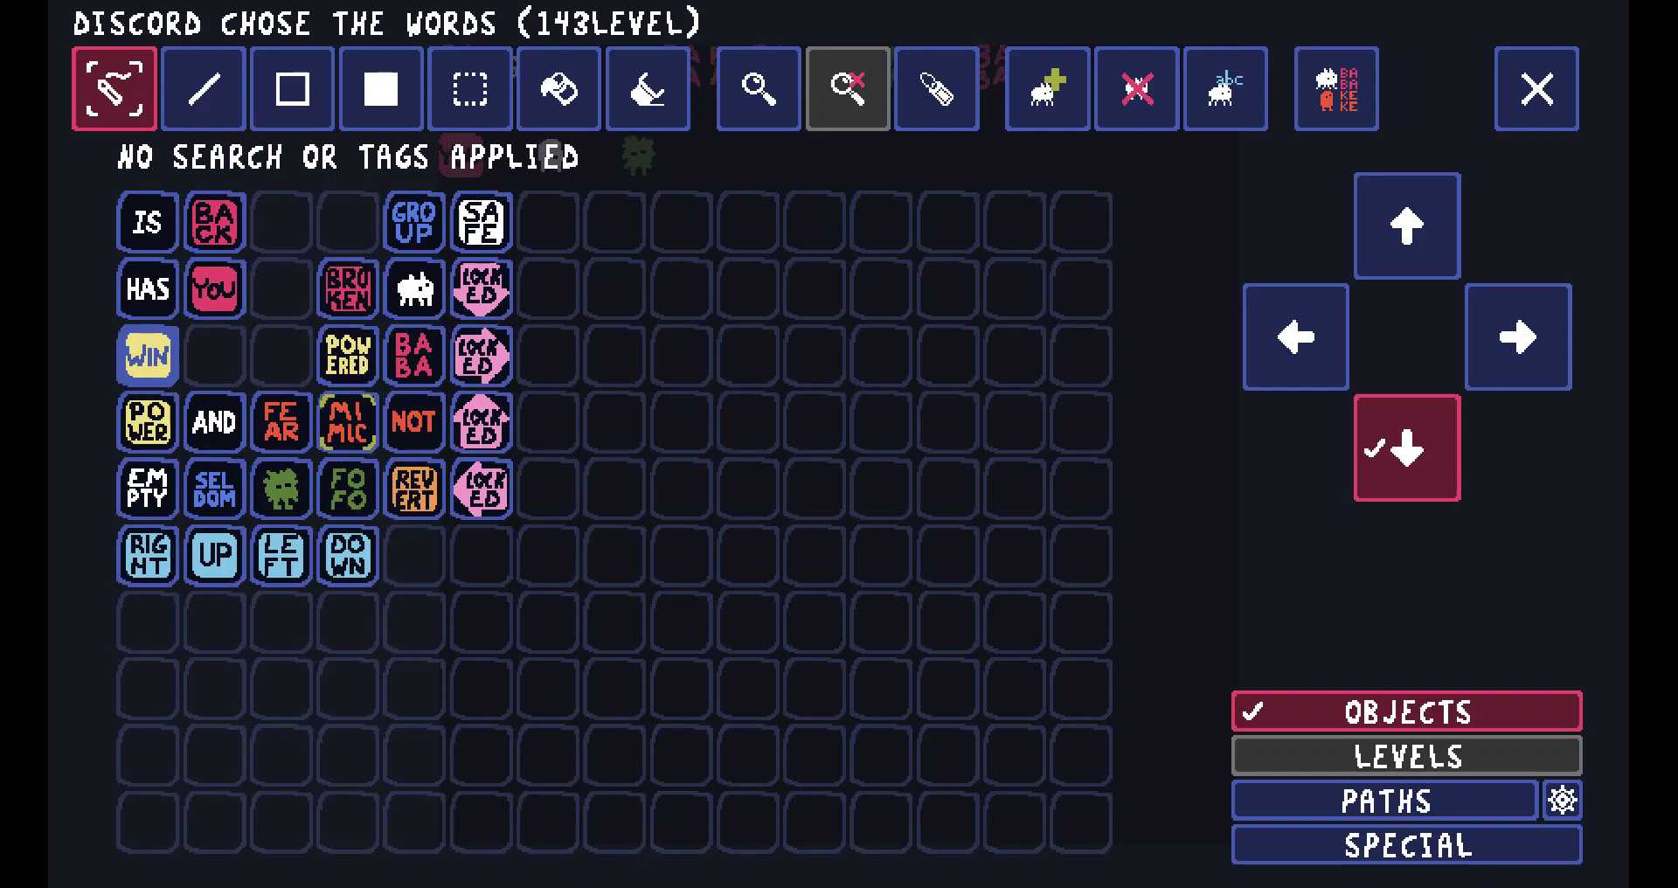
left_click(147, 422)
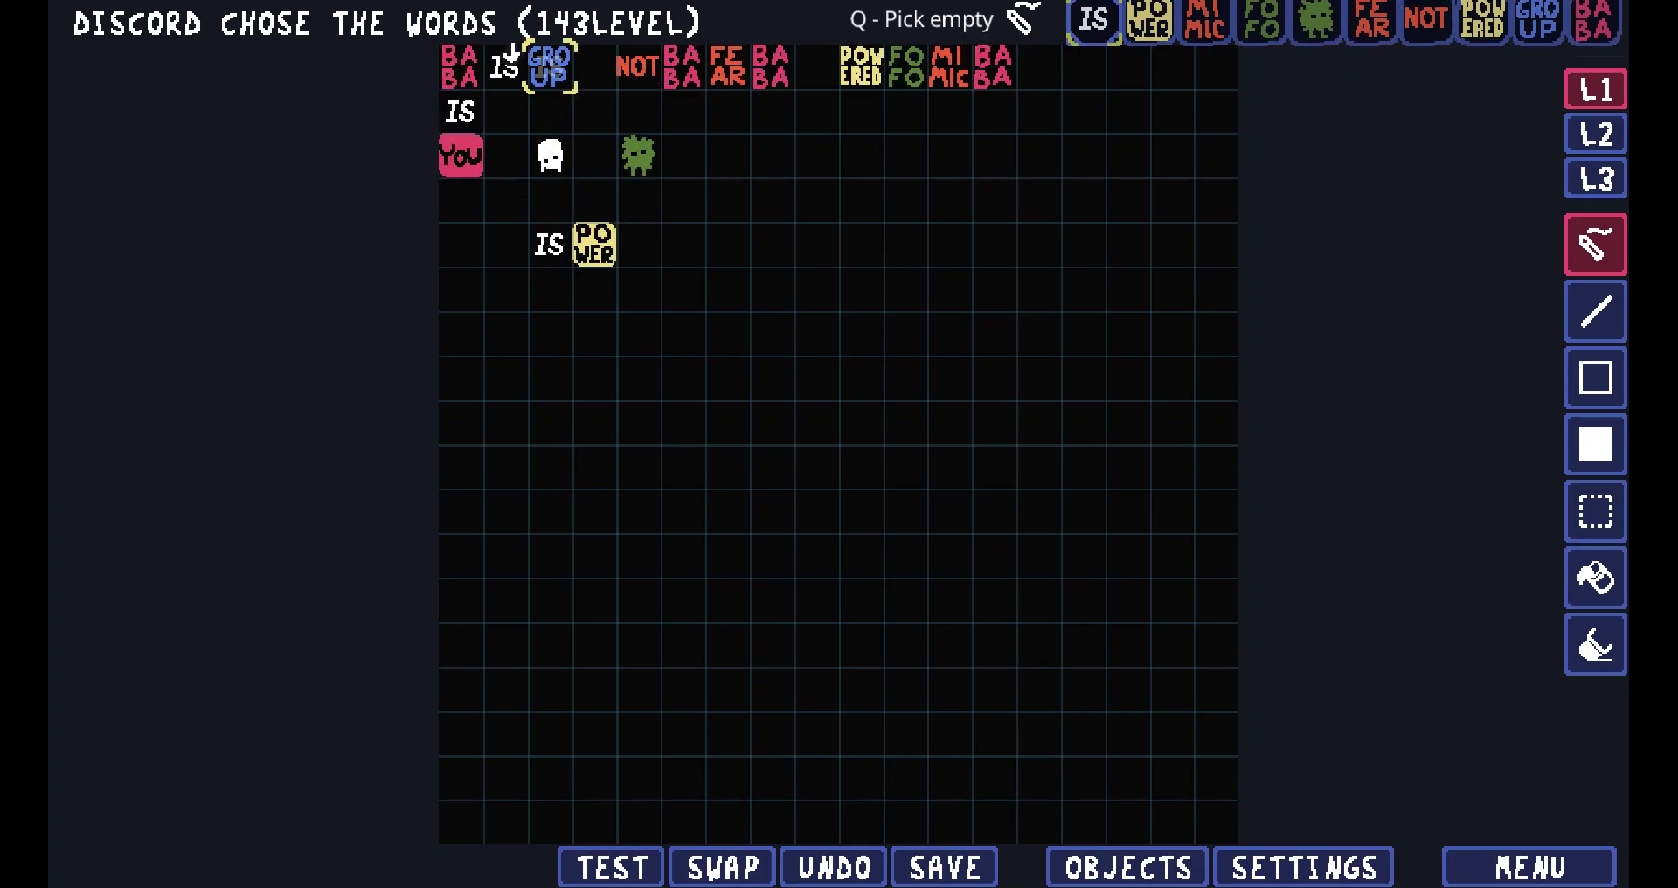
left_click(1127, 867)
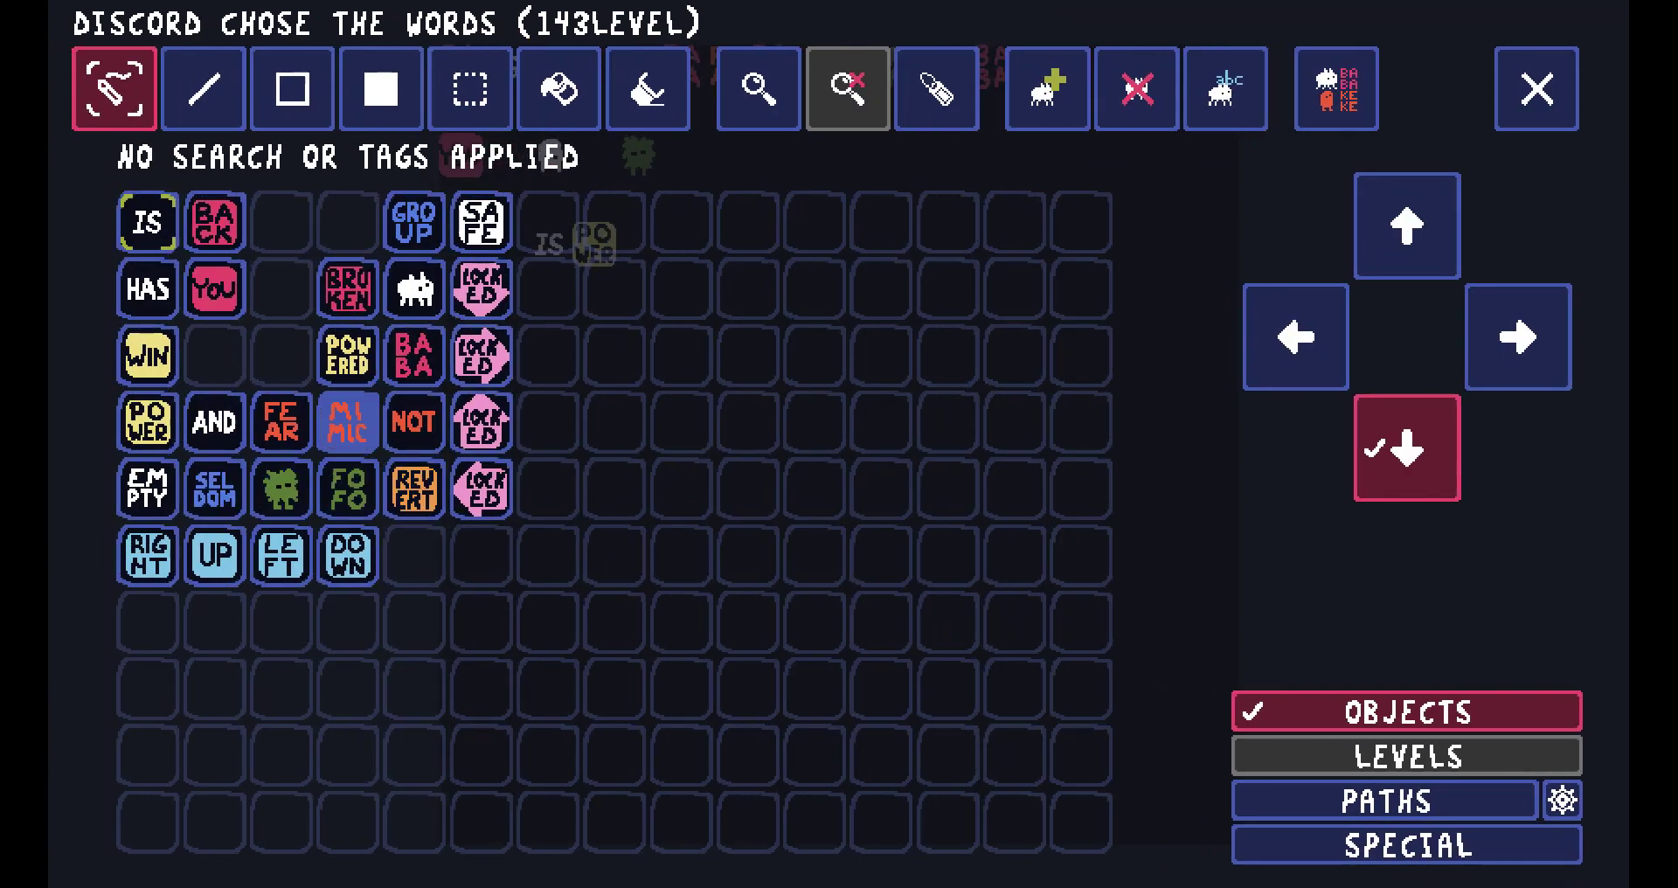
left_click(347, 421)
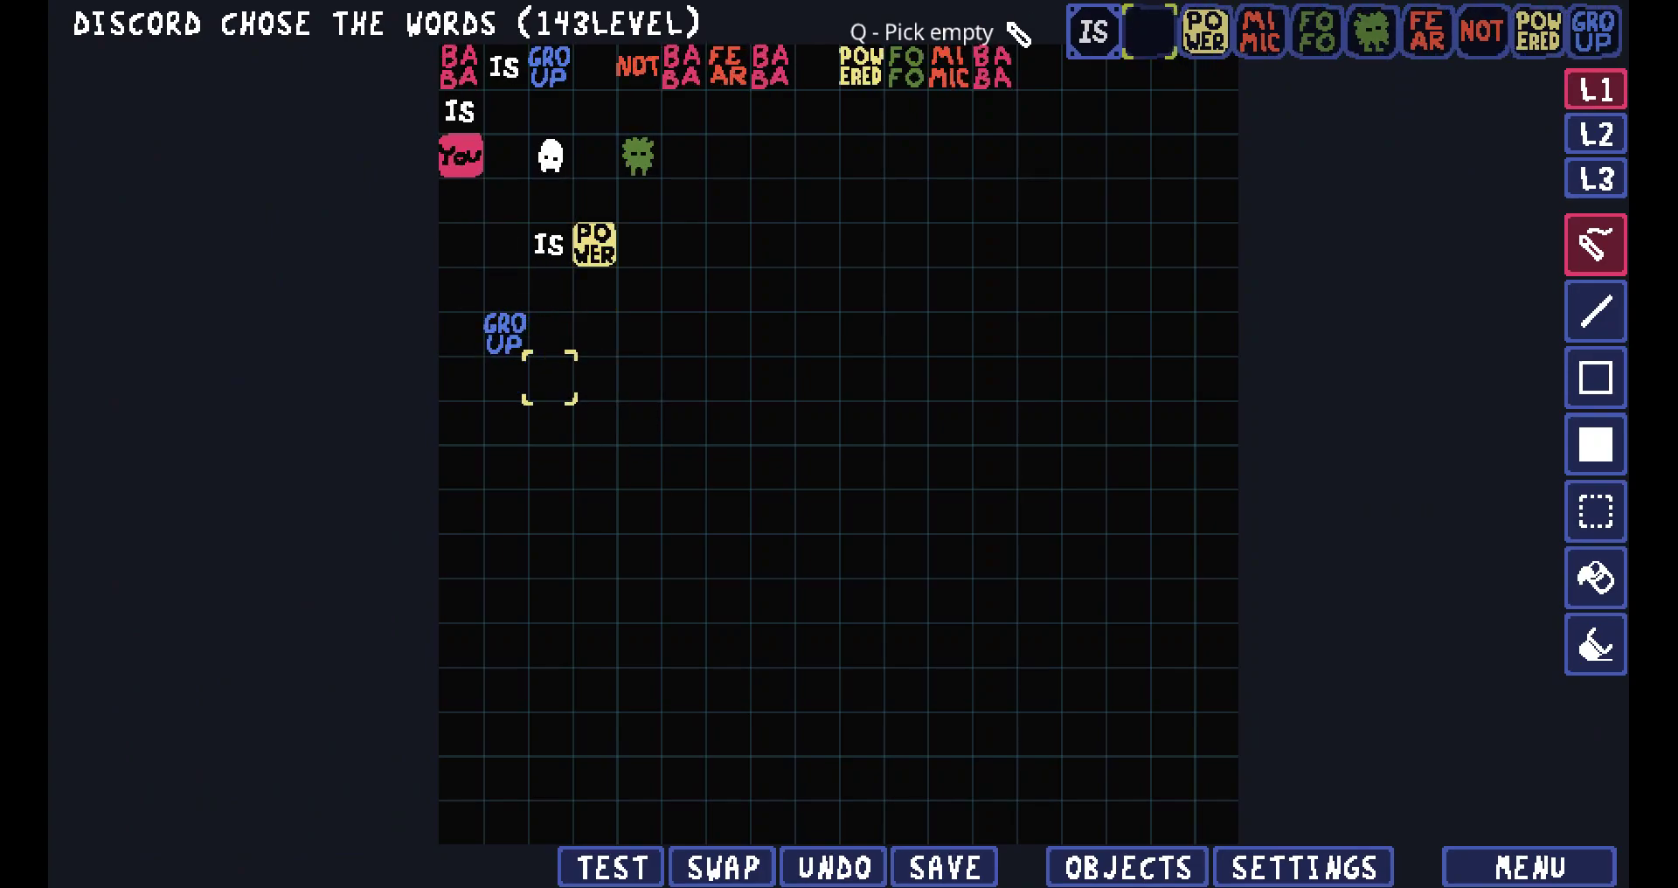
left_click(944, 867)
left_click(611, 867)
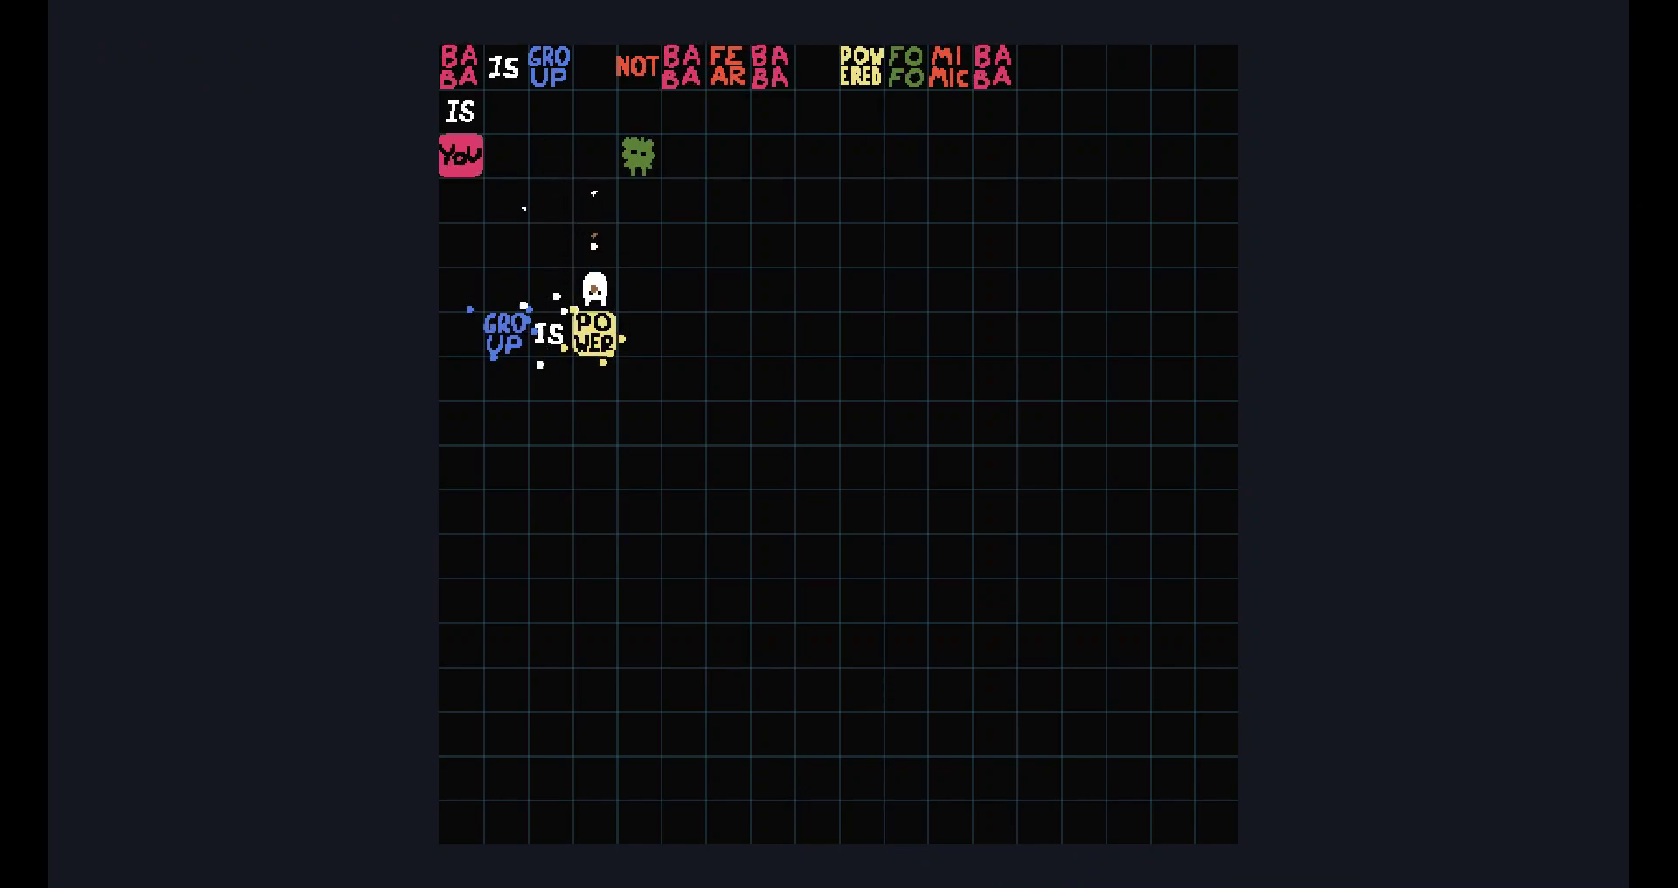
Walk Baba up toward the top rules and move Fofo left along its row.
key("Right")
key("Right")
key("Right")
key("Up")
key("Up")
key("Up")
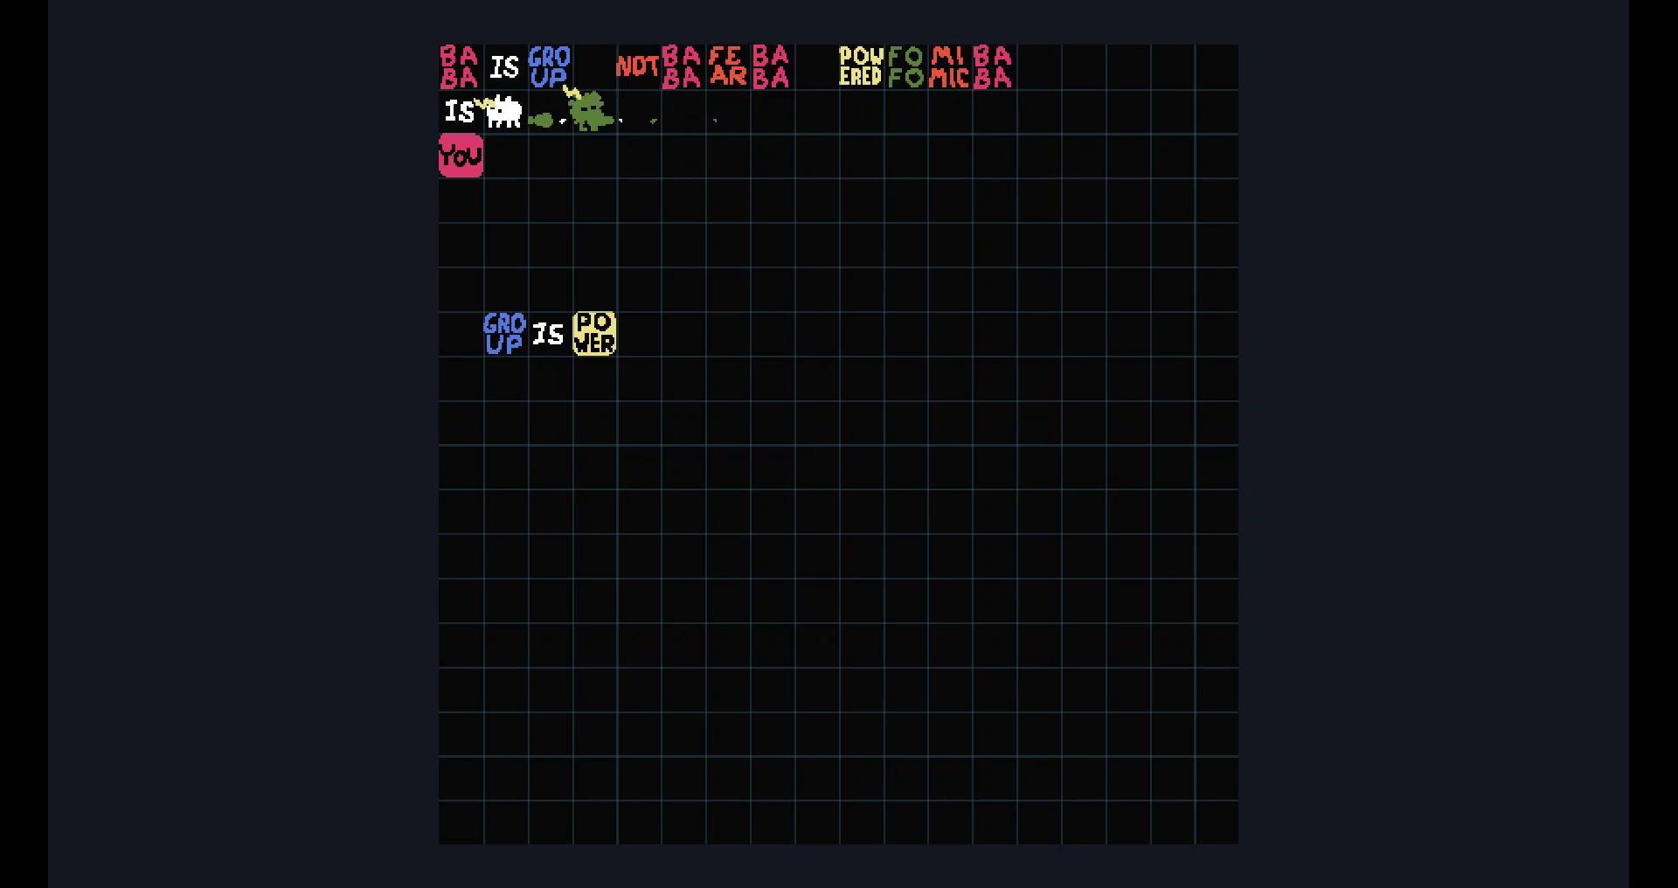
key("Right")
key("Right")
key("Right")
key("Down")
key("Down")
key("Left")
key("Left")
key("Left")
key("Left")
key("Left")
key("Left")
key("Down")
key("Down")
key("Down")
Push GROUP IS POWER to the right, undoing once, and bring Fofo up beside it.
key("Left")
key("Left")
key("Left")
key("z")
key("z")
key("Down")
key("Down")
key("Left")
key("Left")
key("Left")
key("Up")
key("Up")
key("Right")
key("Right")
key("Right")
key("Right")
key("Right")
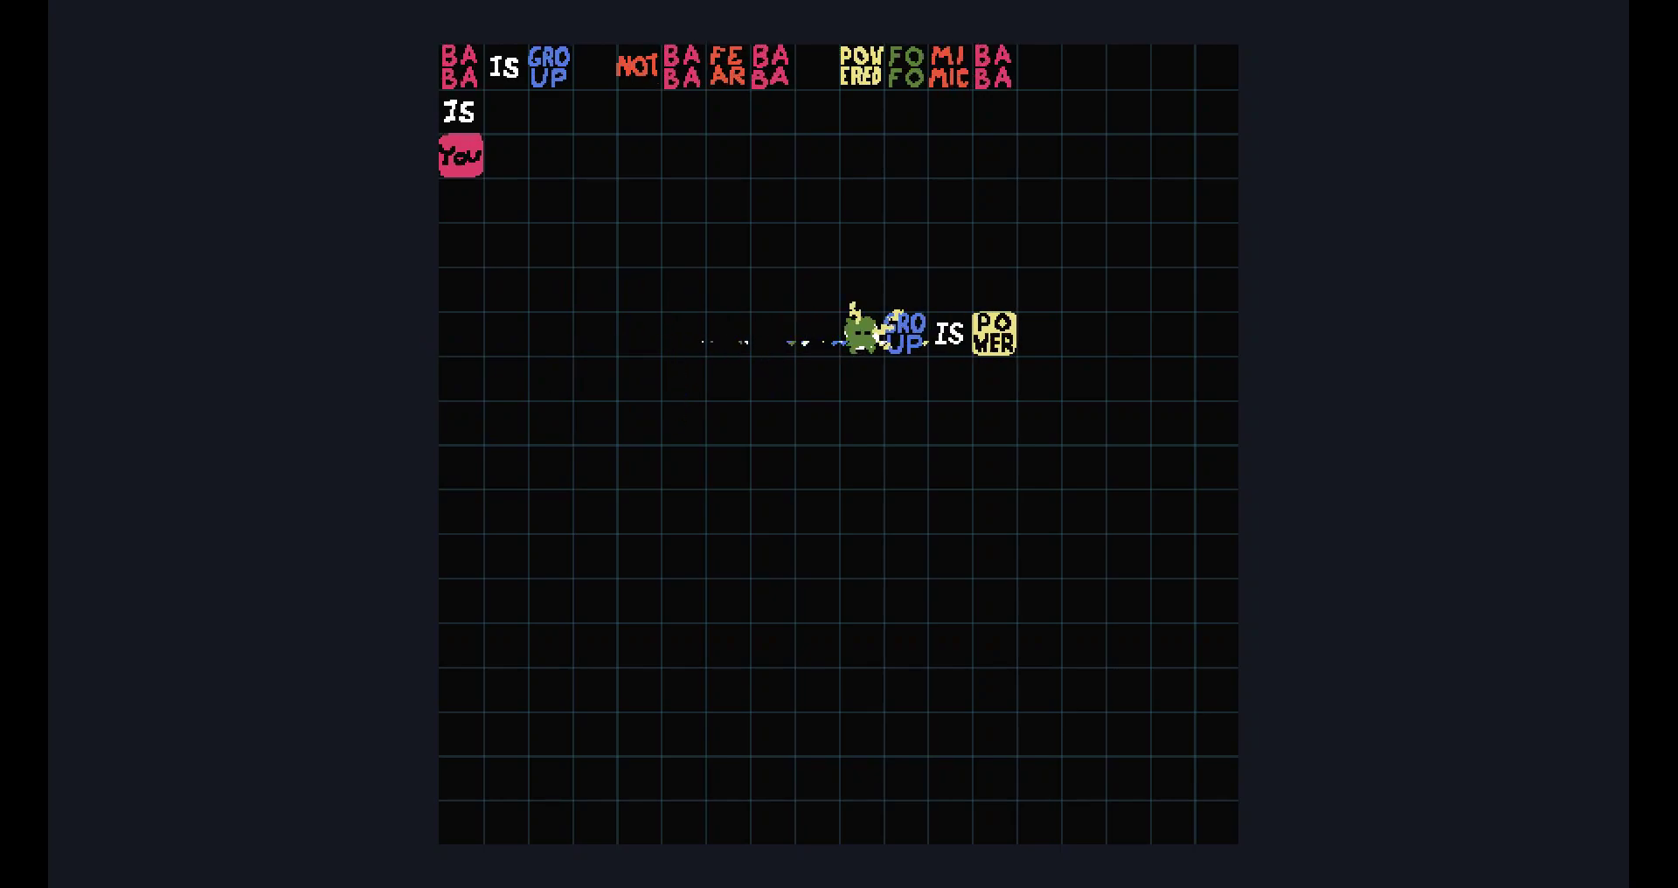
key("Down")
key("Down")
key("Right")
key("Right")
key("Right")
key("Up")
key("Up")
Pause to check the active rules, return to the editor, and open the object list.
key("Escape")
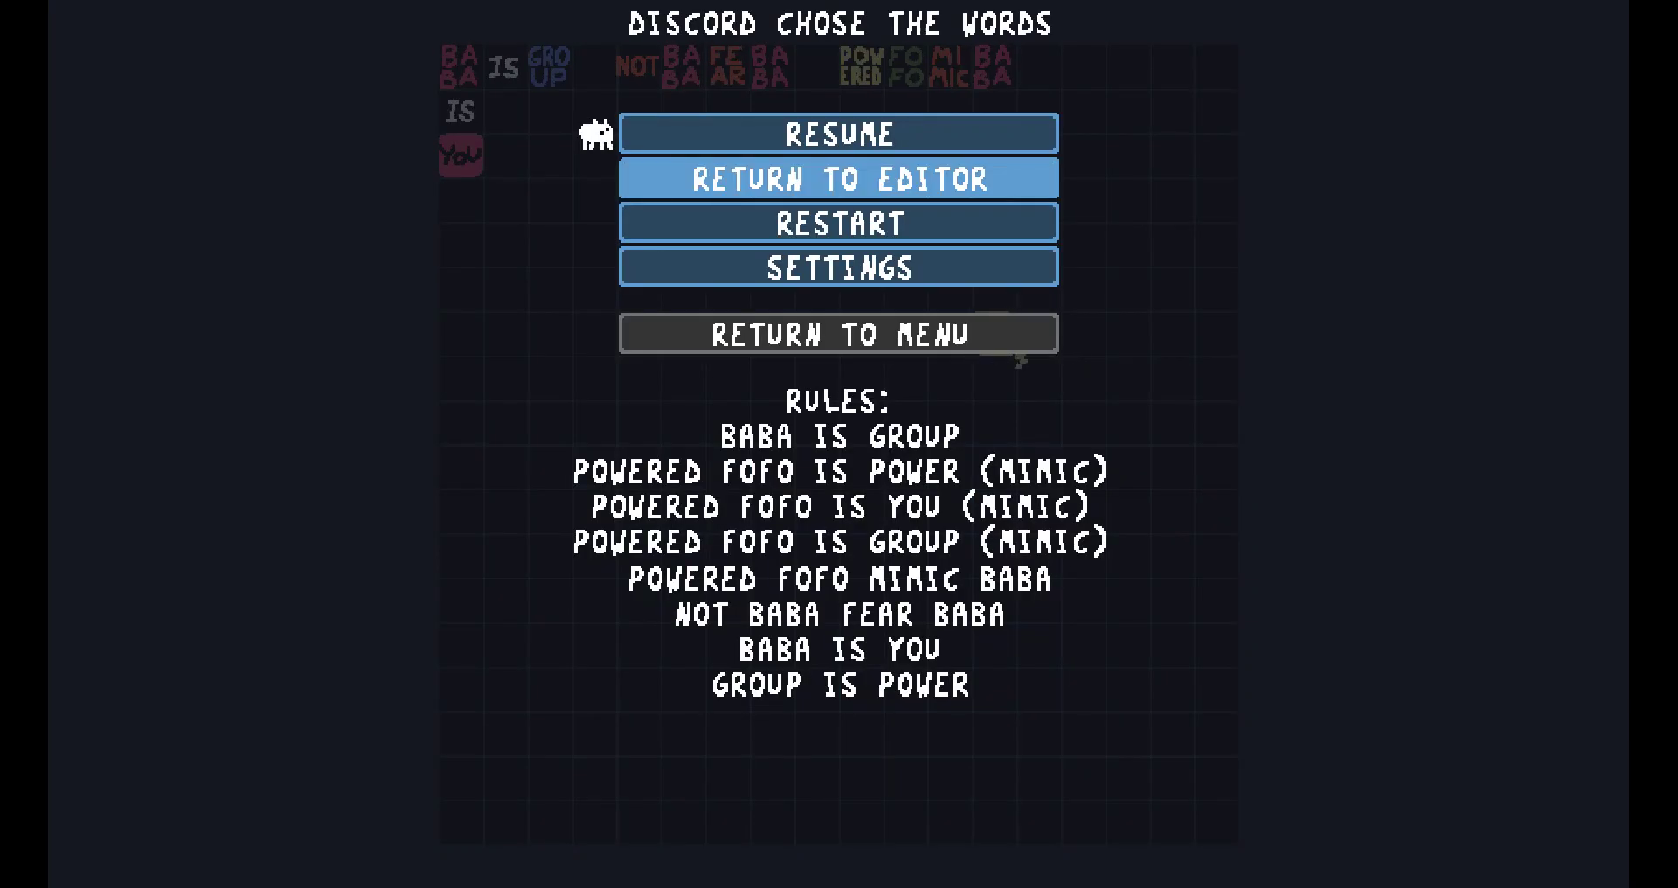
key("Return")
left_click(1136, 861)
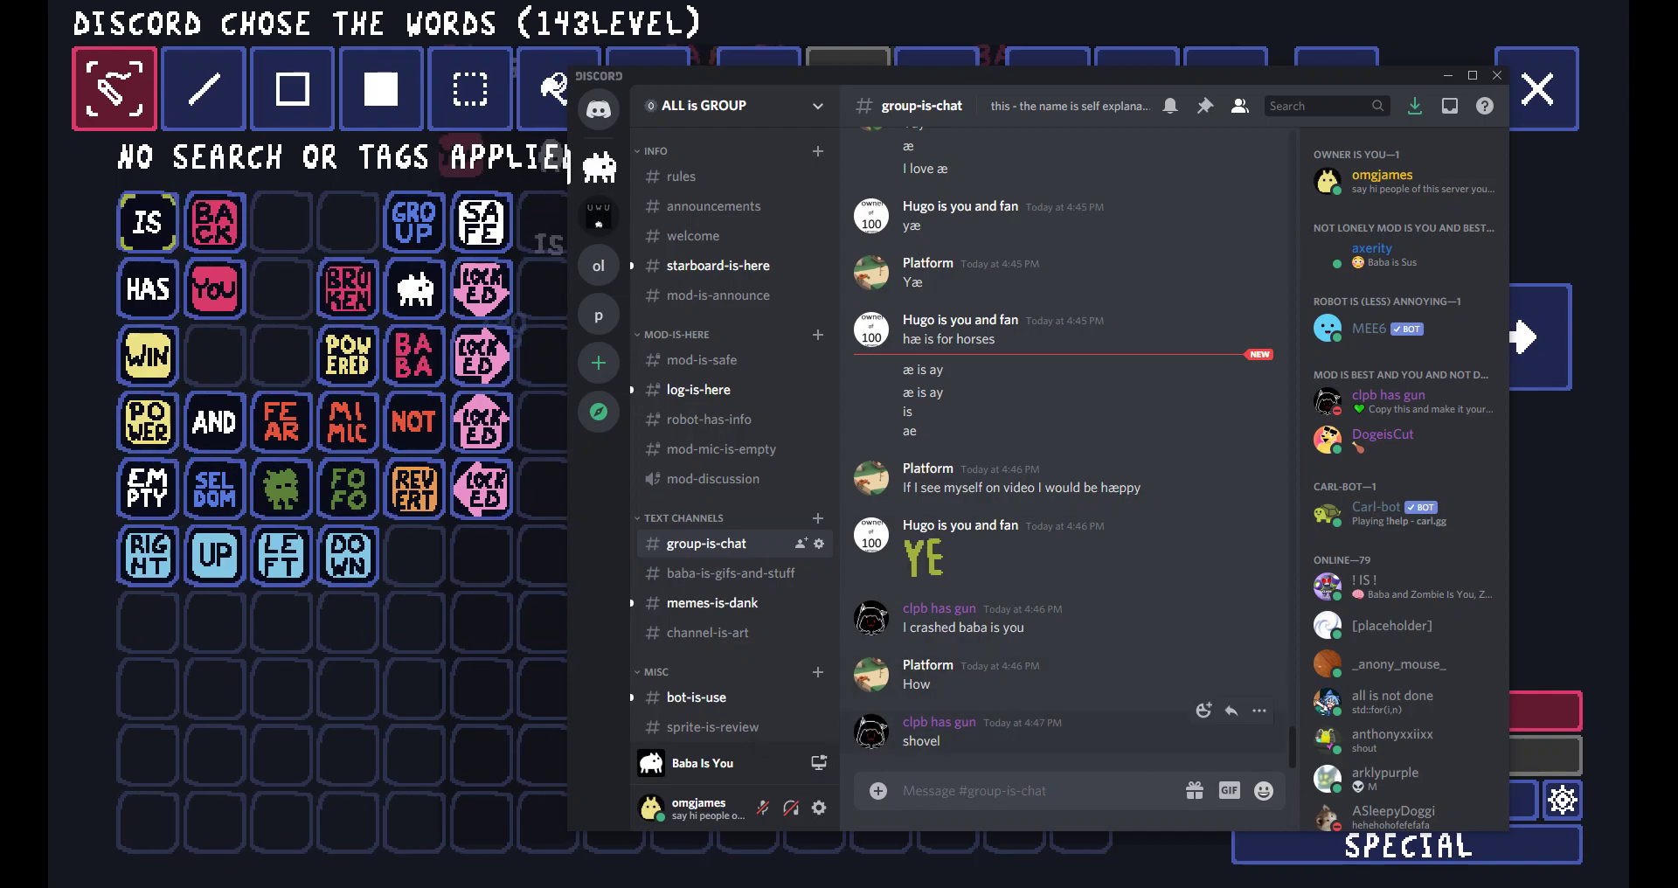
key("alt+Tab")
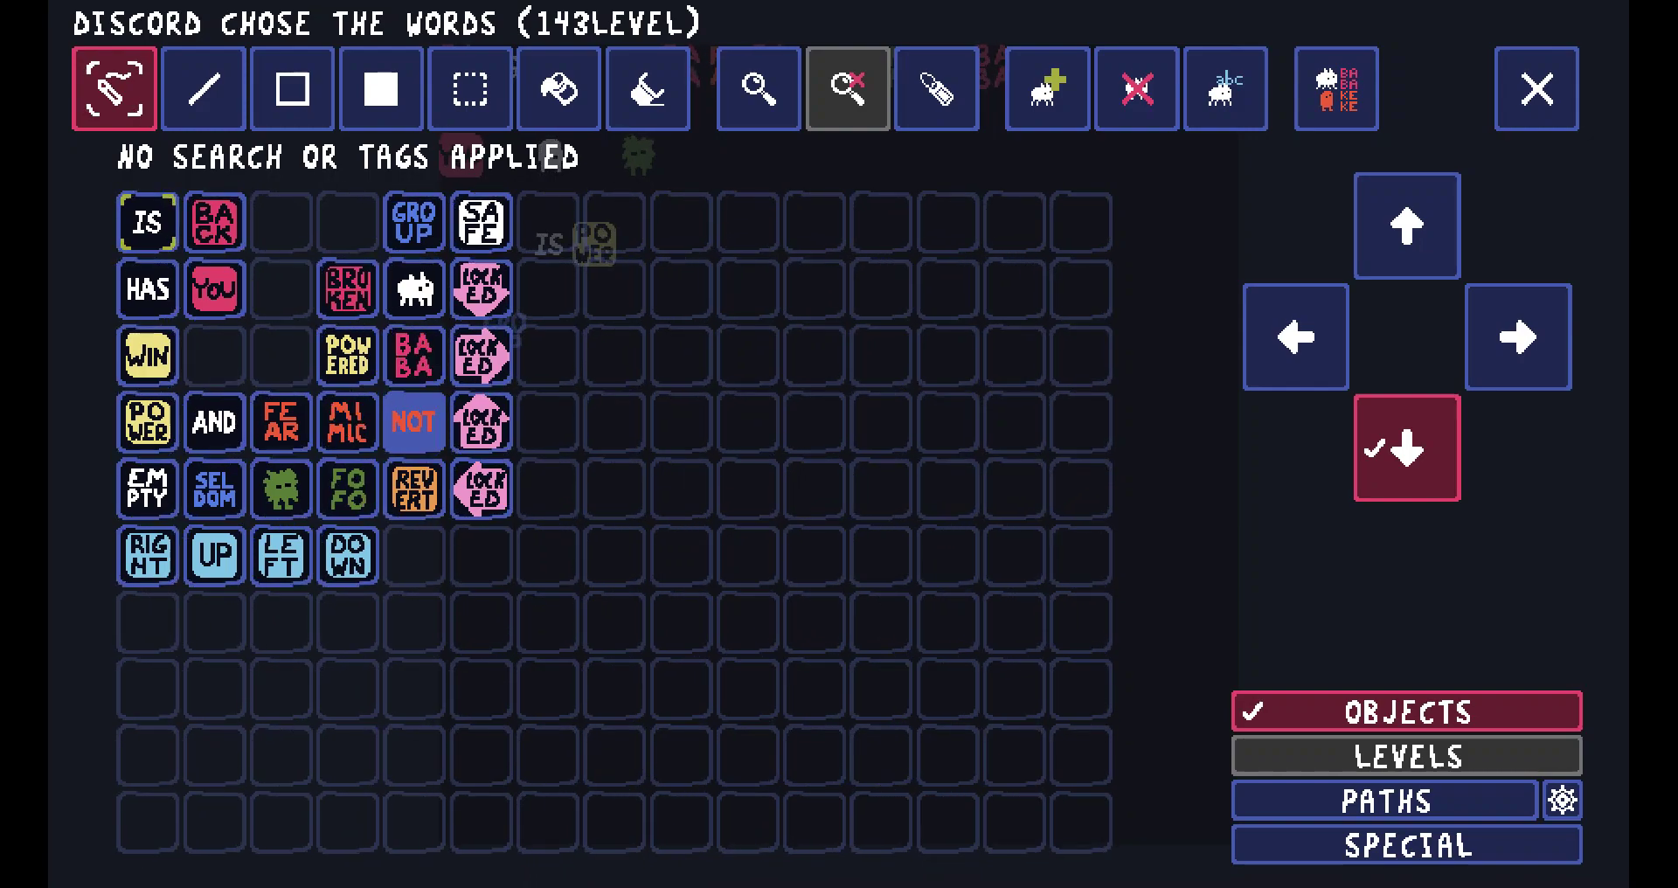
Place BABA in the bottom-left cell and FEAR beside it.
left_click(413, 355)
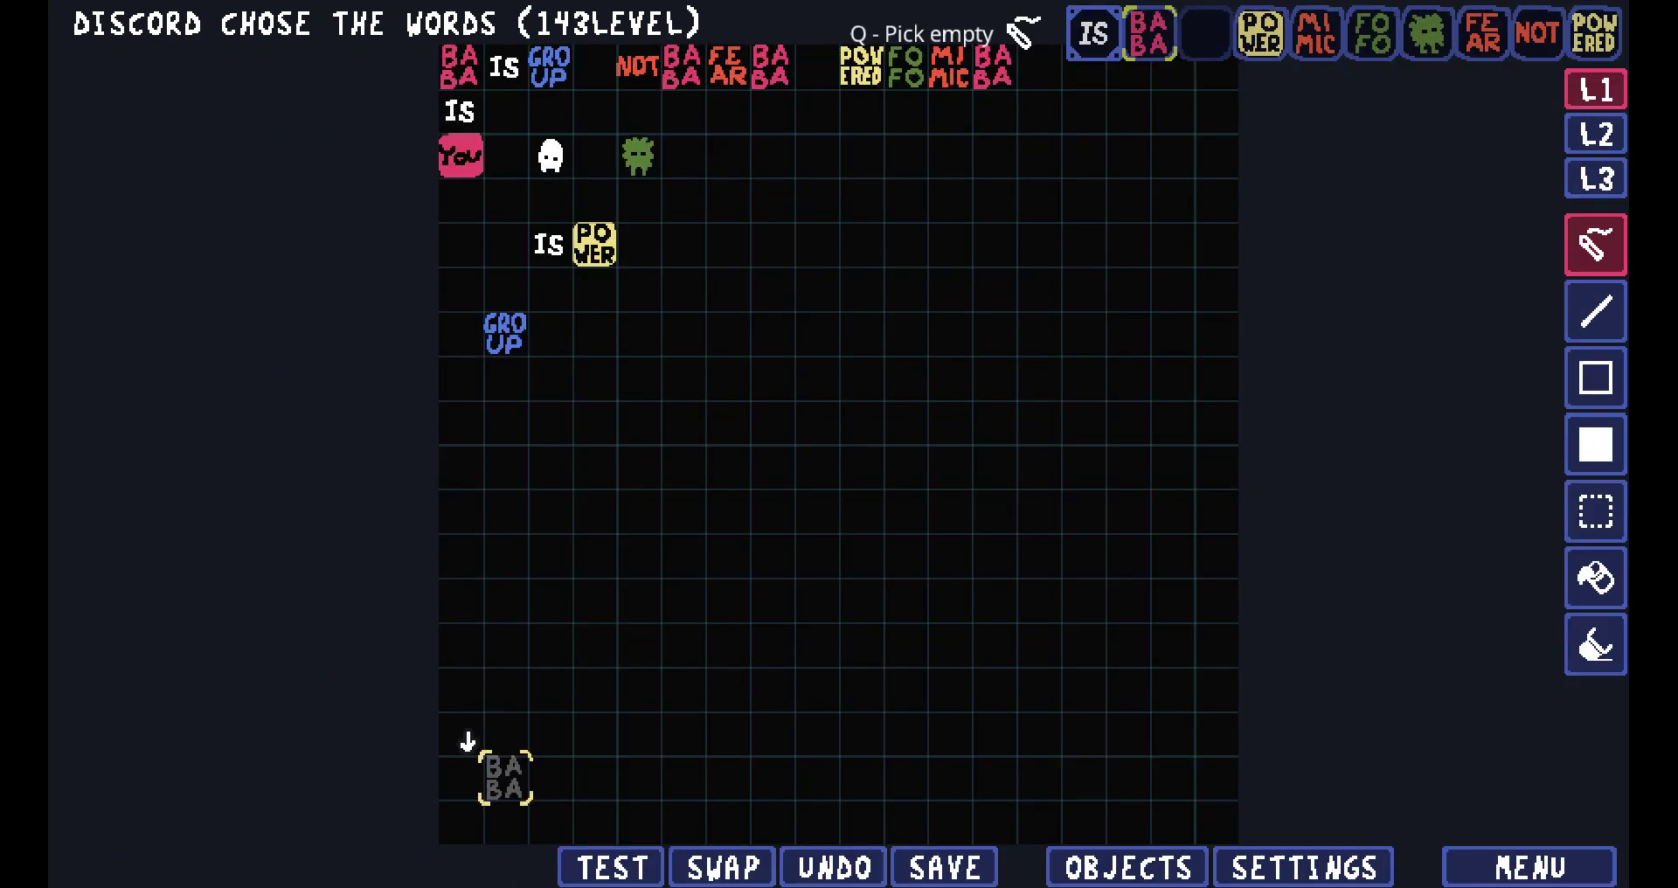
left_click(459, 822)
scroll(691, 52, "down", 6)
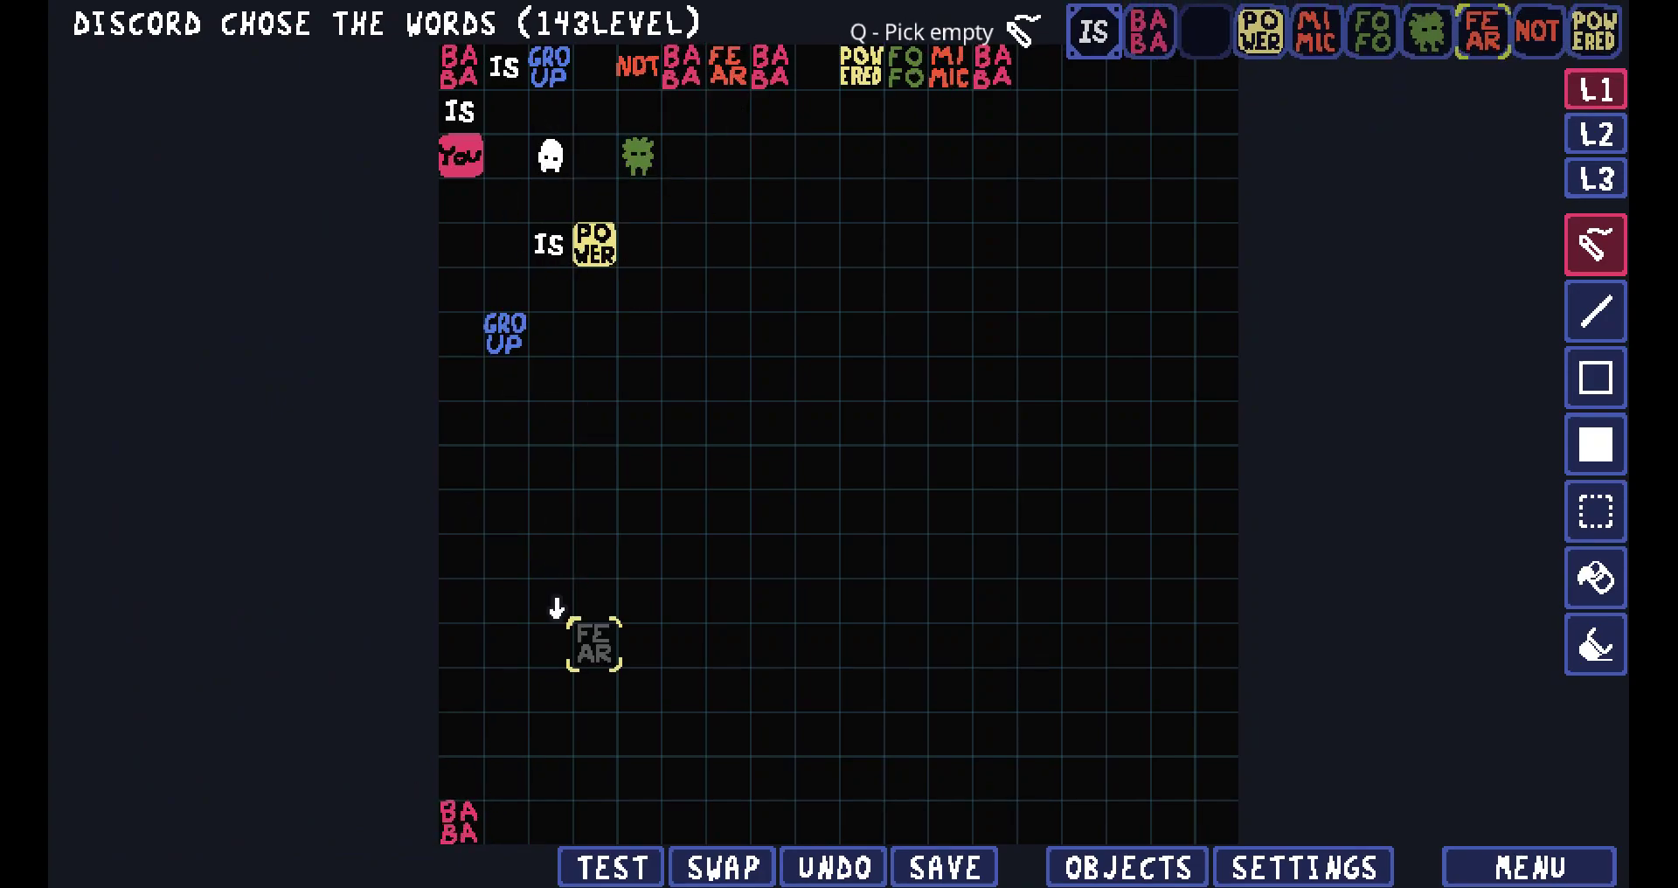
left_click(505, 821)
Add EMPTY and NOT to finish BABA FEAR NOT EMPTY, then start playtesting.
left_click(1127, 867)
left_click(148, 489)
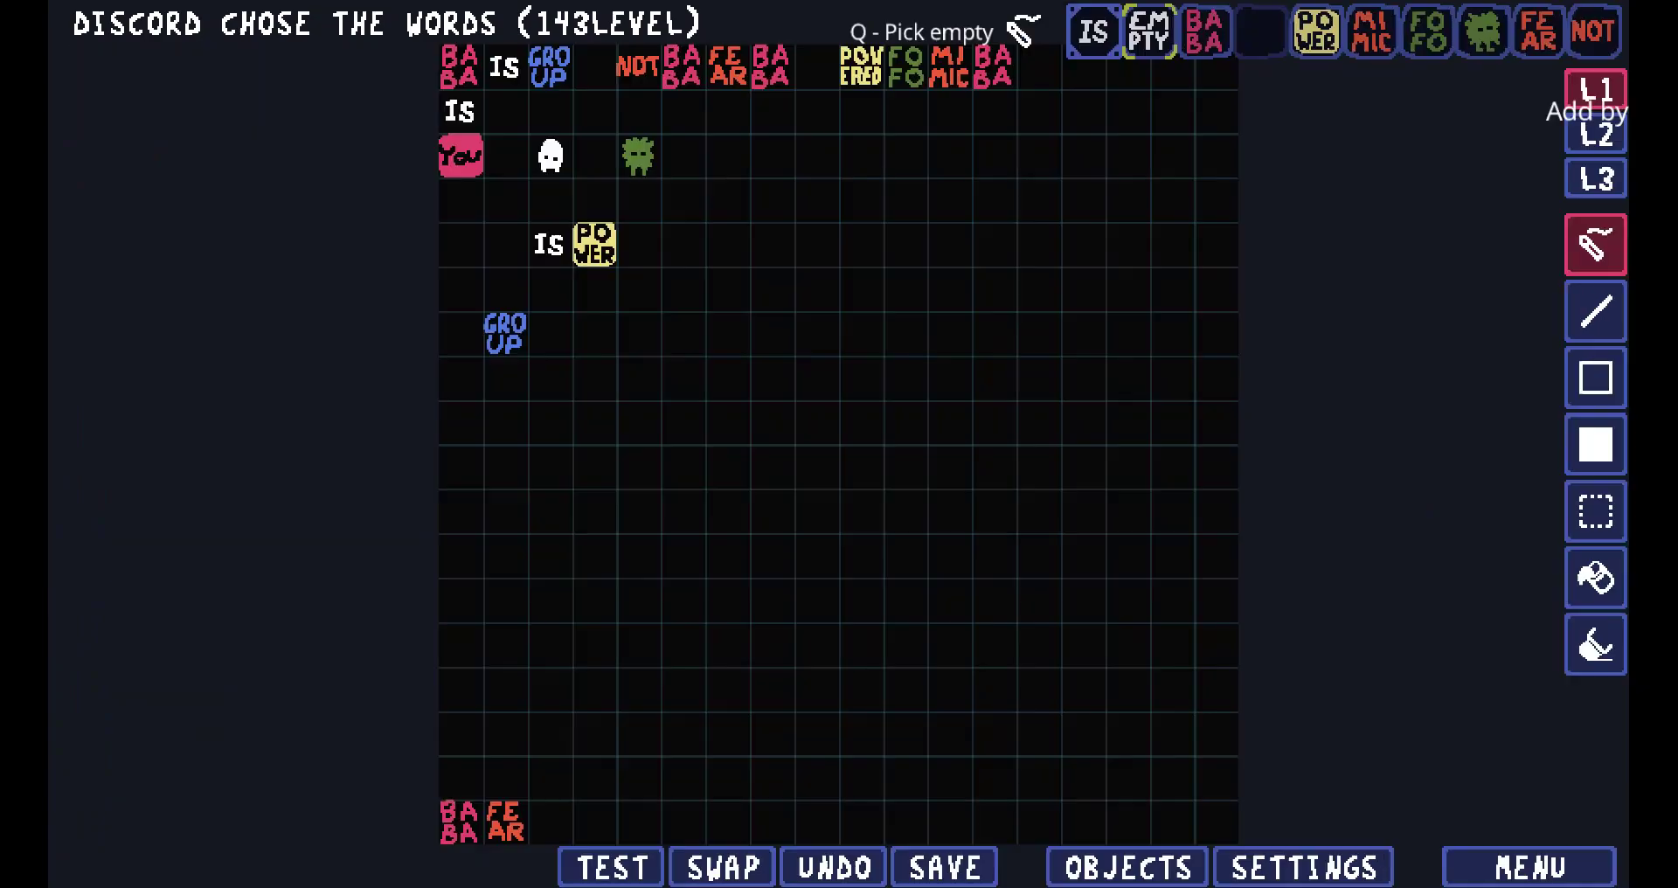
left_click(594, 822)
scroll(585, 87, "up", 2)
left_click(550, 821)
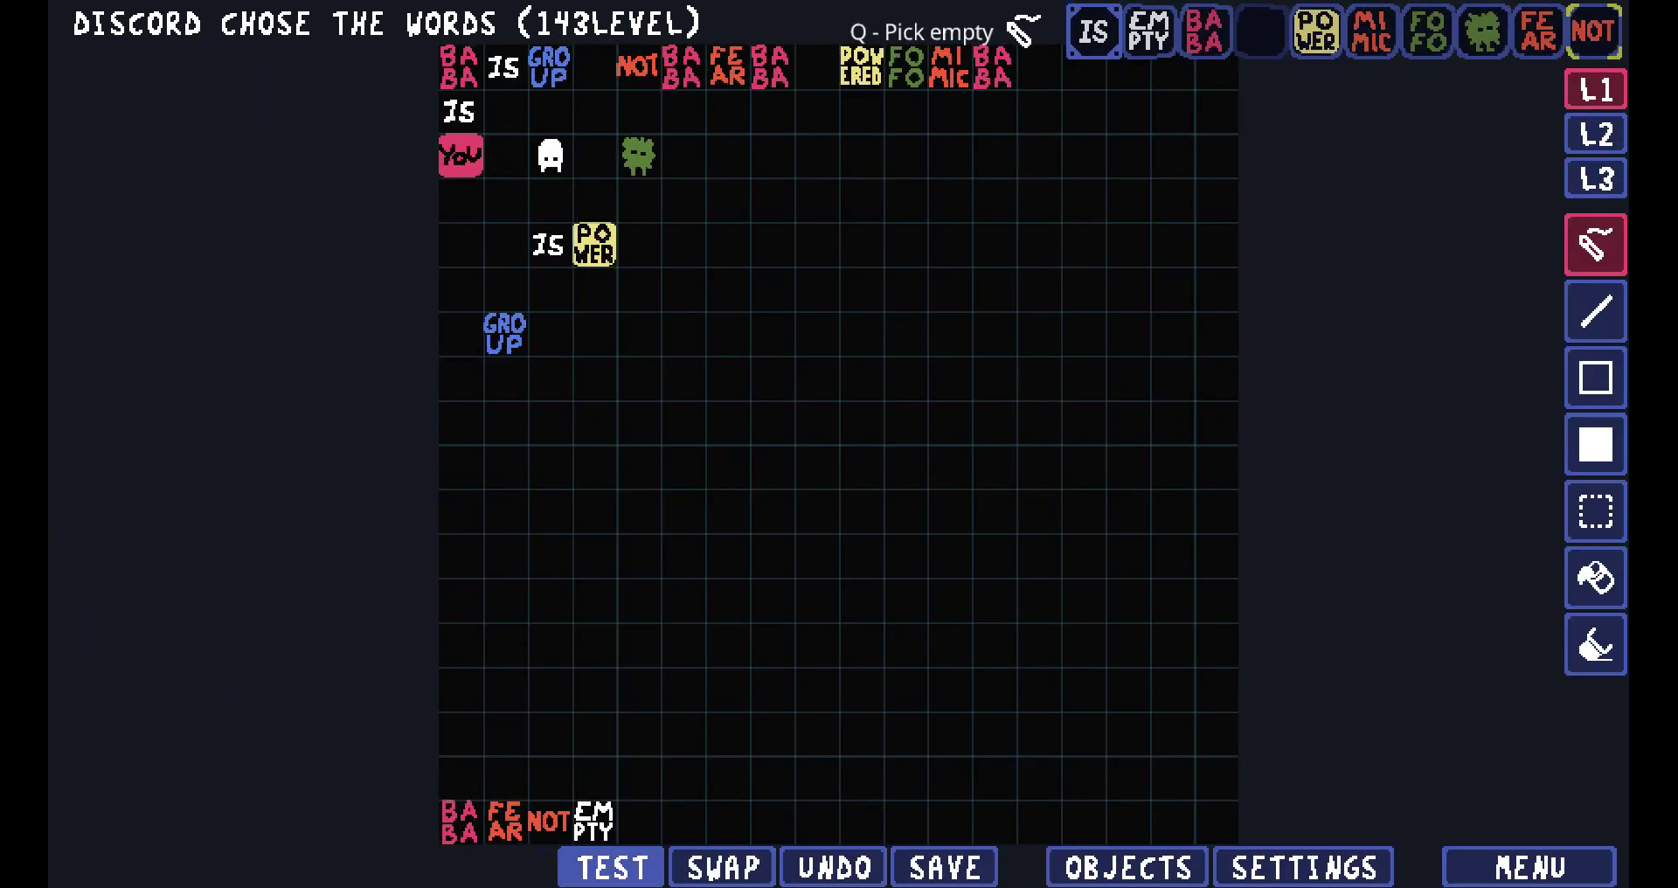
left_click(612, 867)
Walk Baba right and up until it stands beside Fofo, then wait a turn.
key("Right")
key("Right")
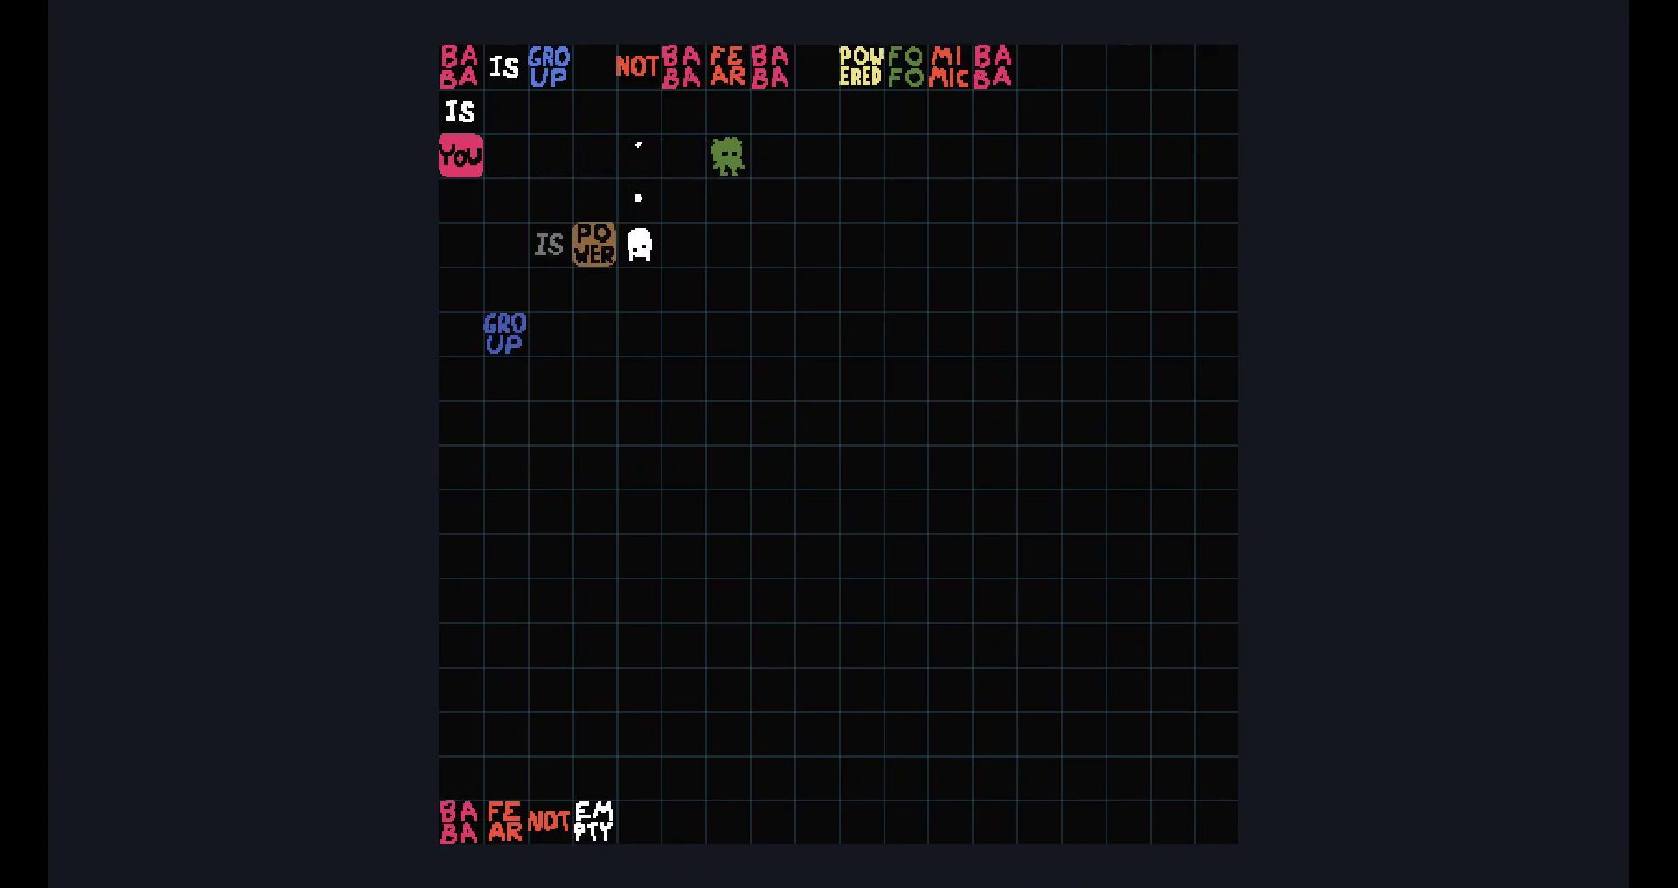
key("Right")
key("Up")
key("Right")
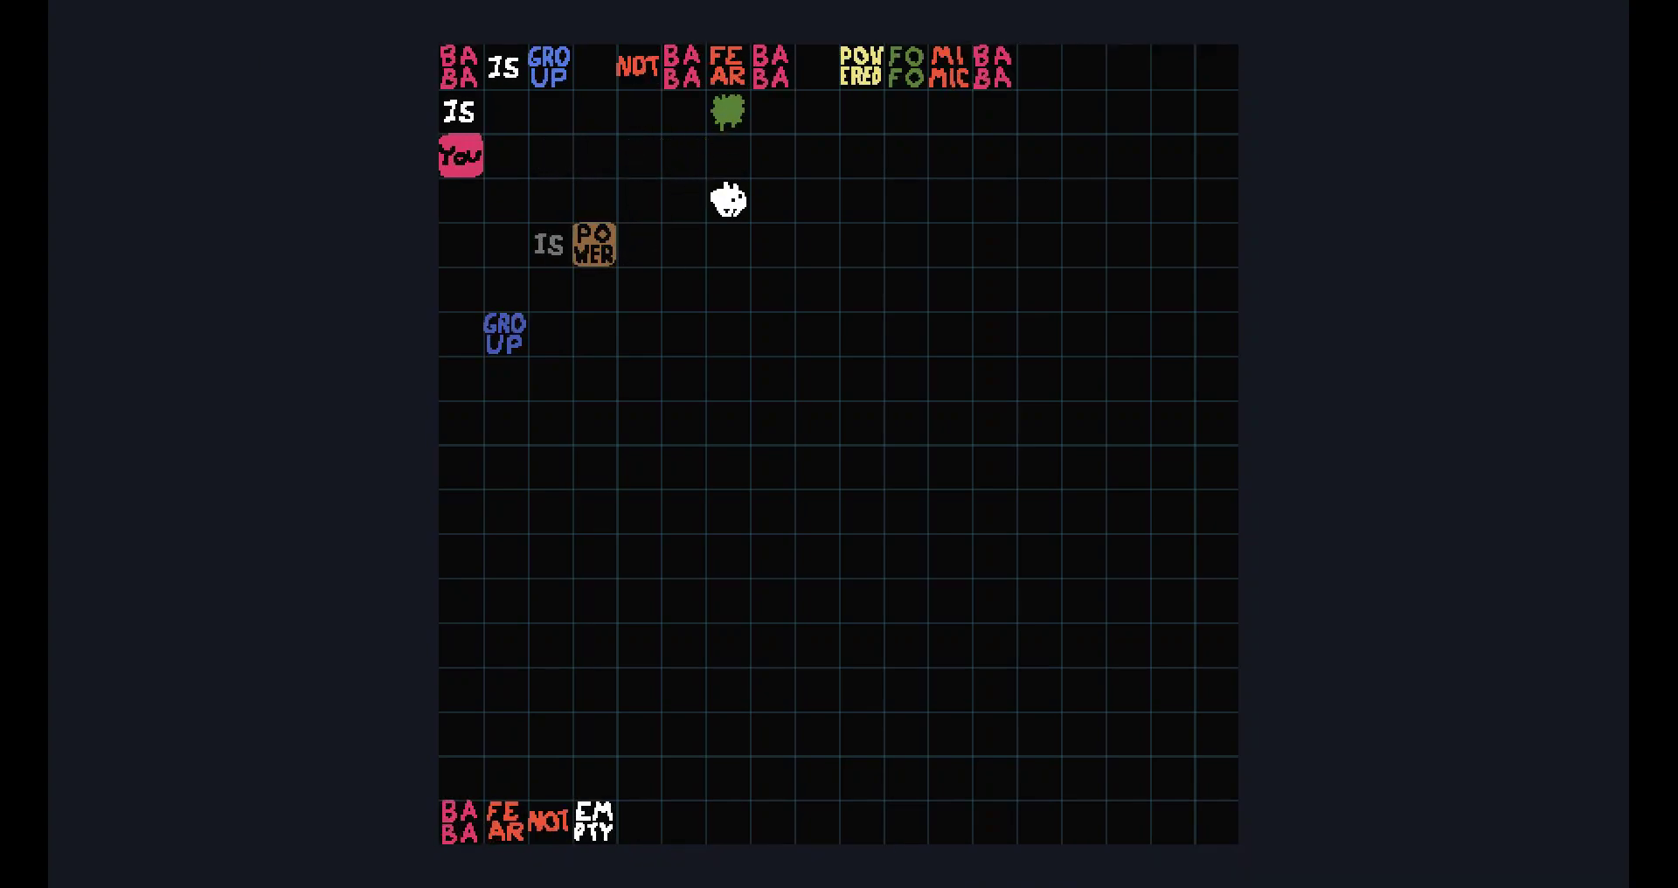
key("Up")
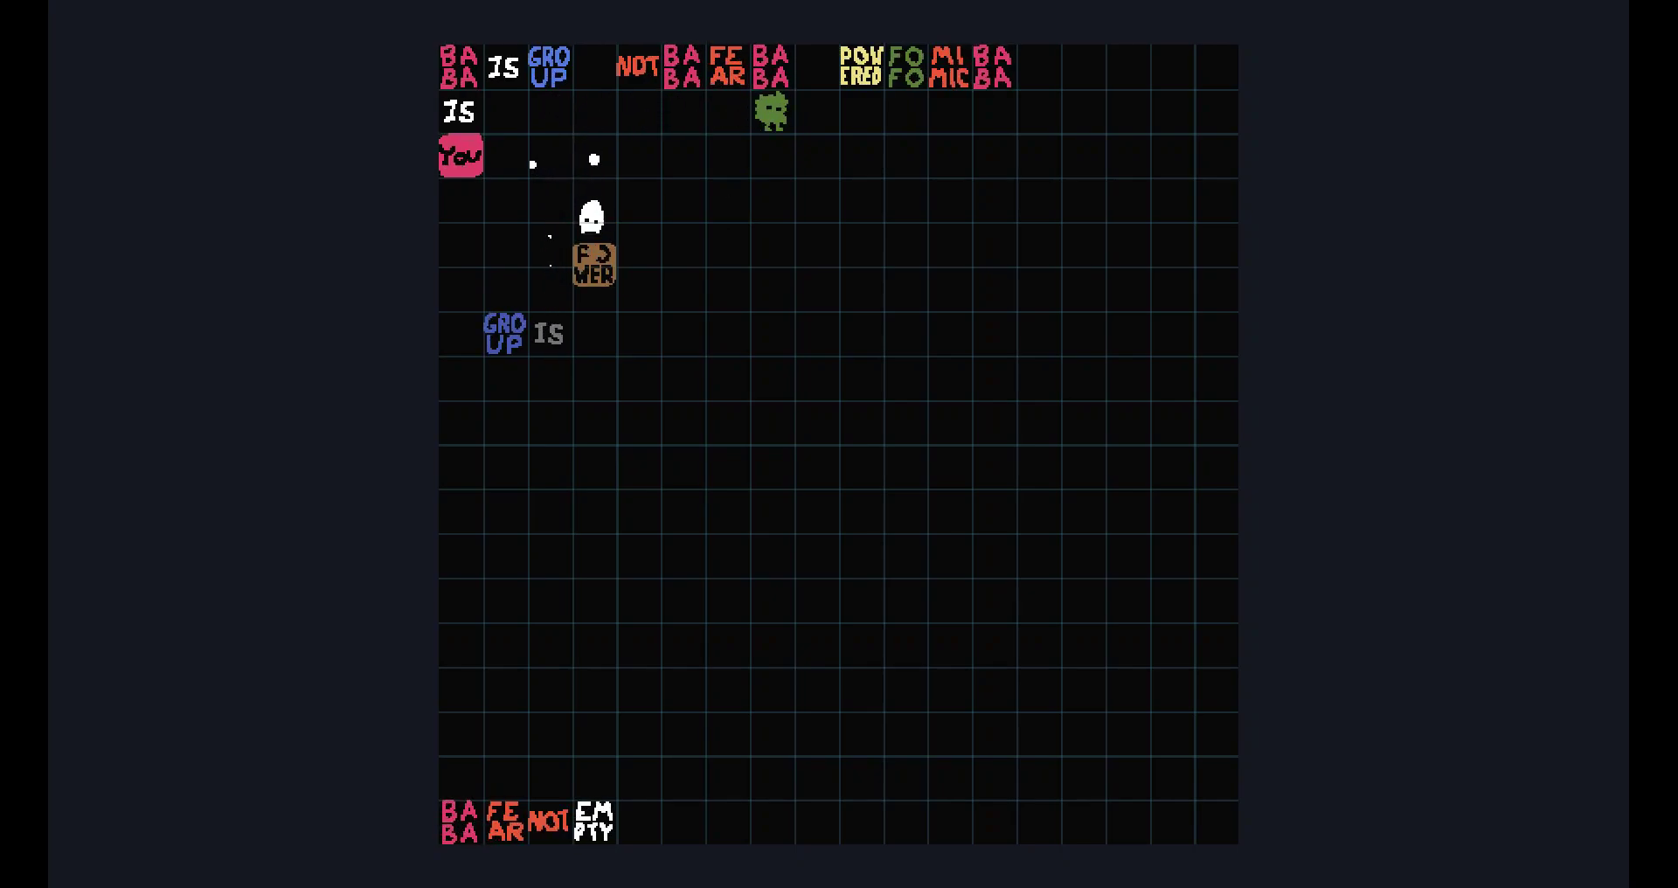
Push the POWER word down and return beside Fofo, undoing to restore GROUP IS POWER.
key("Left")
key("Down")
key("Down")
key("Up")
key("Up")
key("Up")
key("Right")
key("Right")
key("Up")
key("Right")
key("Down")
key("z")
key("z")
key("z")
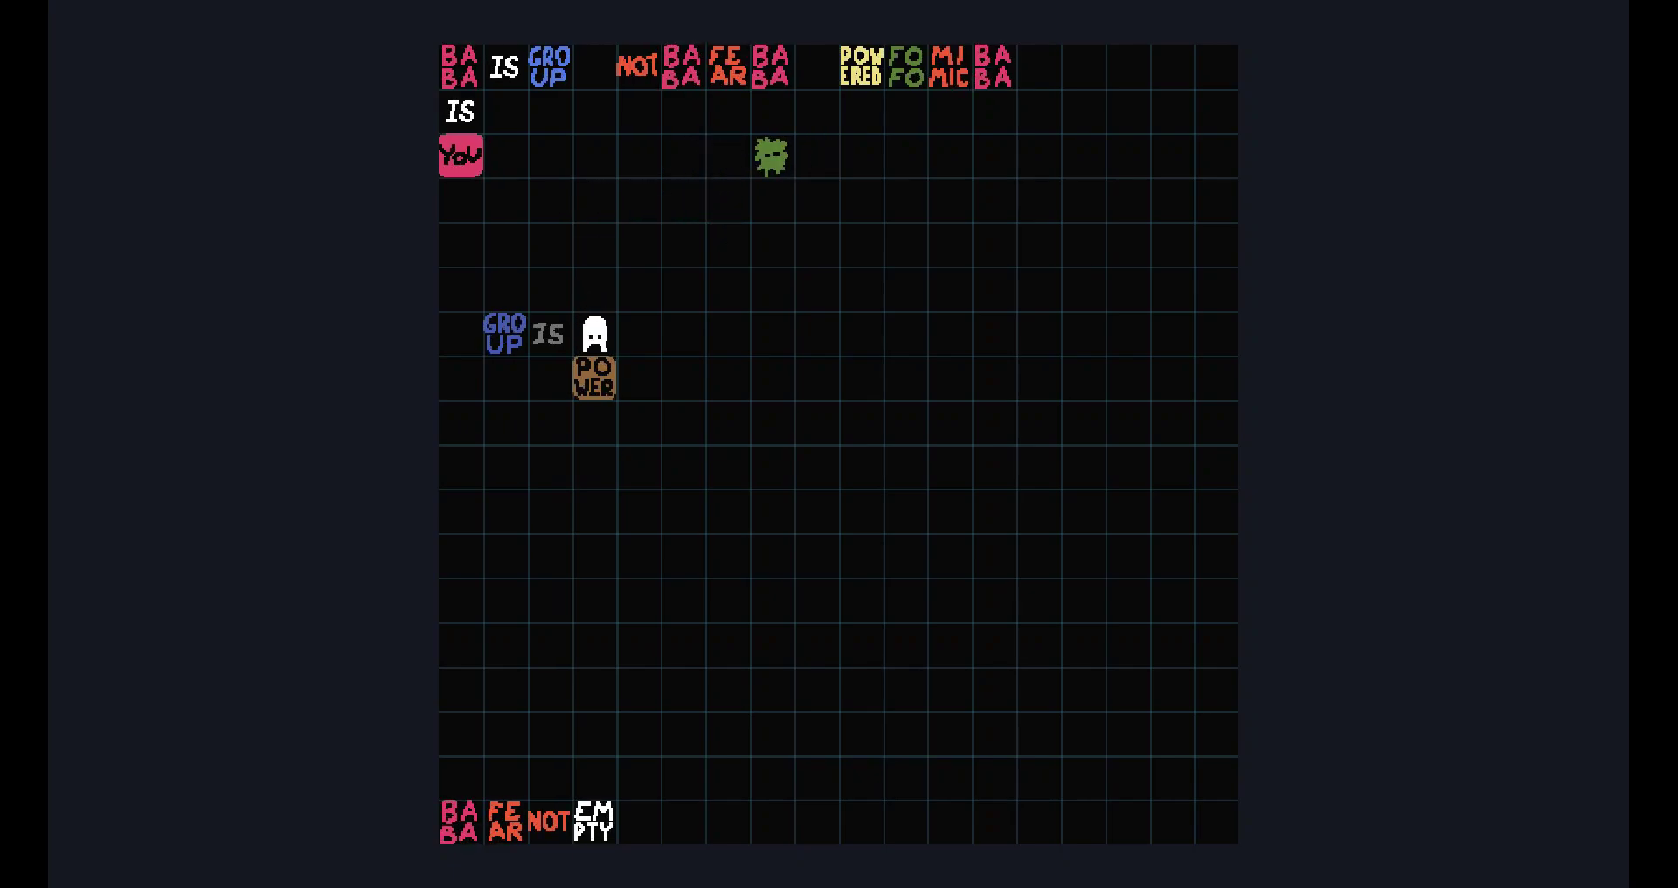
Test whether Fofo mirrors Baba's moves, then leave the playtest back to the level editor.
key("Right")
key("Left")
key("Down")
key("Right")
key("Escape")
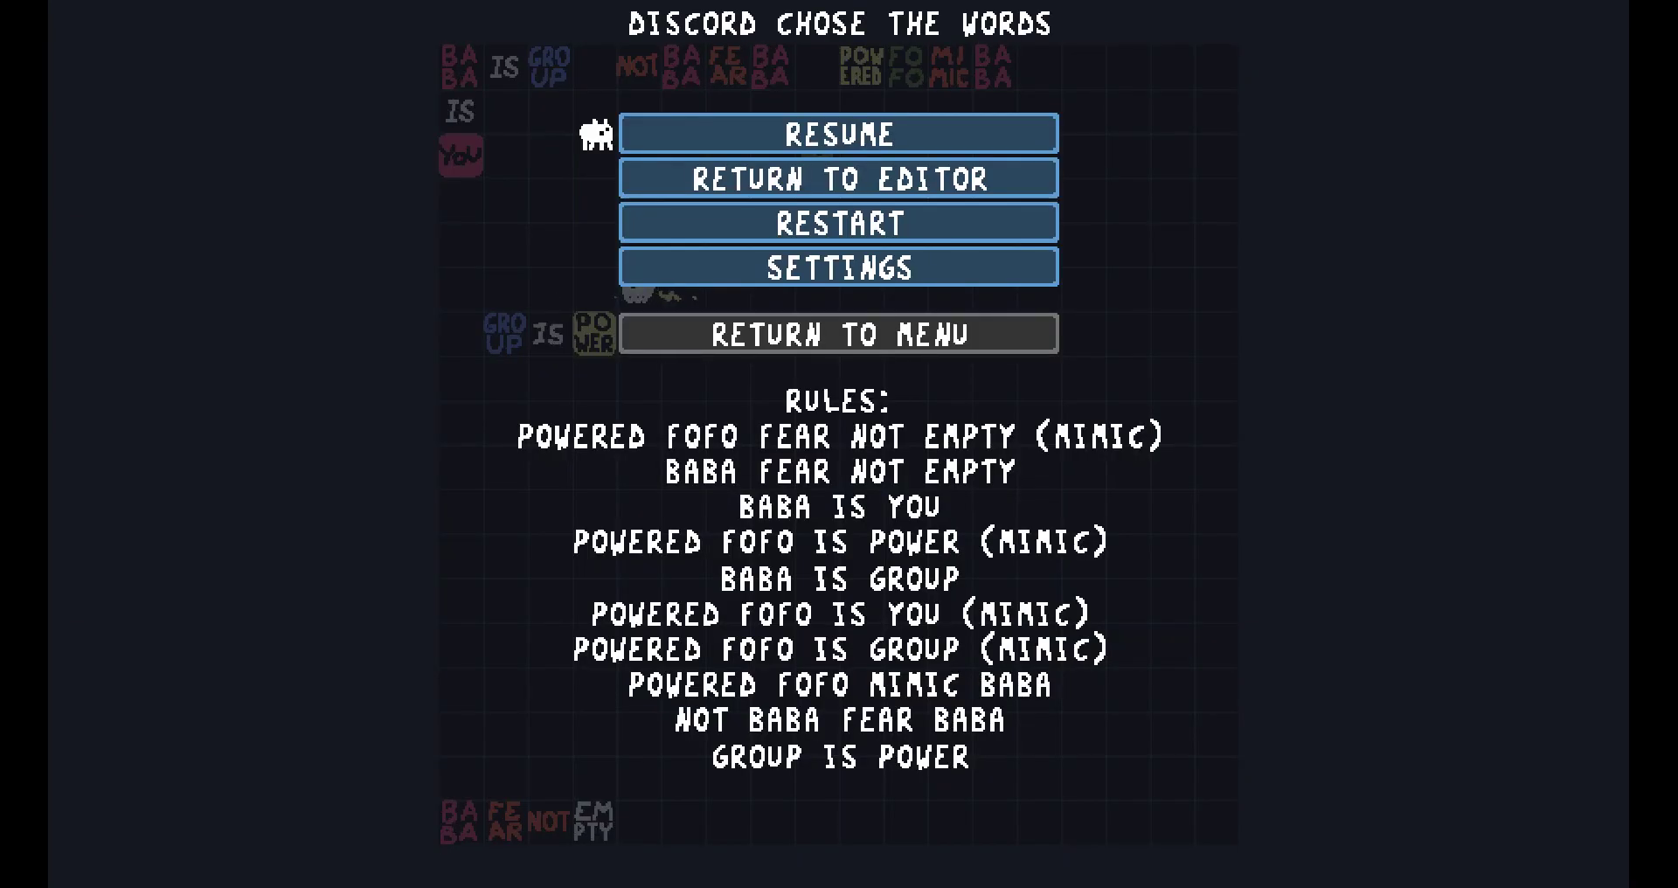
key("Down")
key("Return")
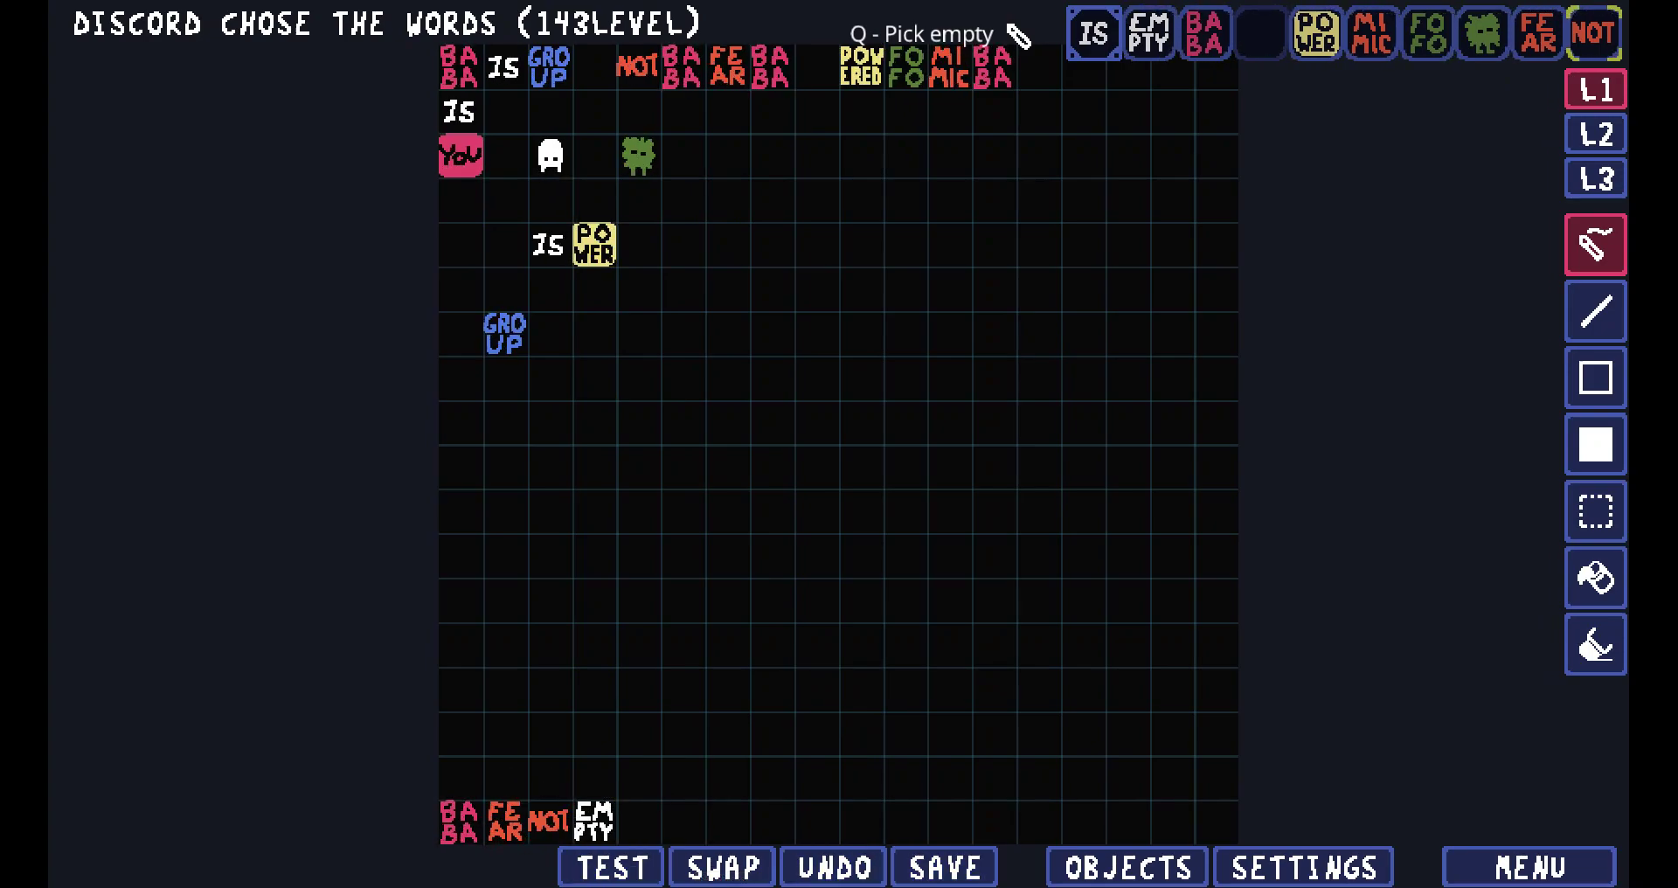
Glance at Discord, then save the cleared level and open and close the objects list.
key("alt+Tab")
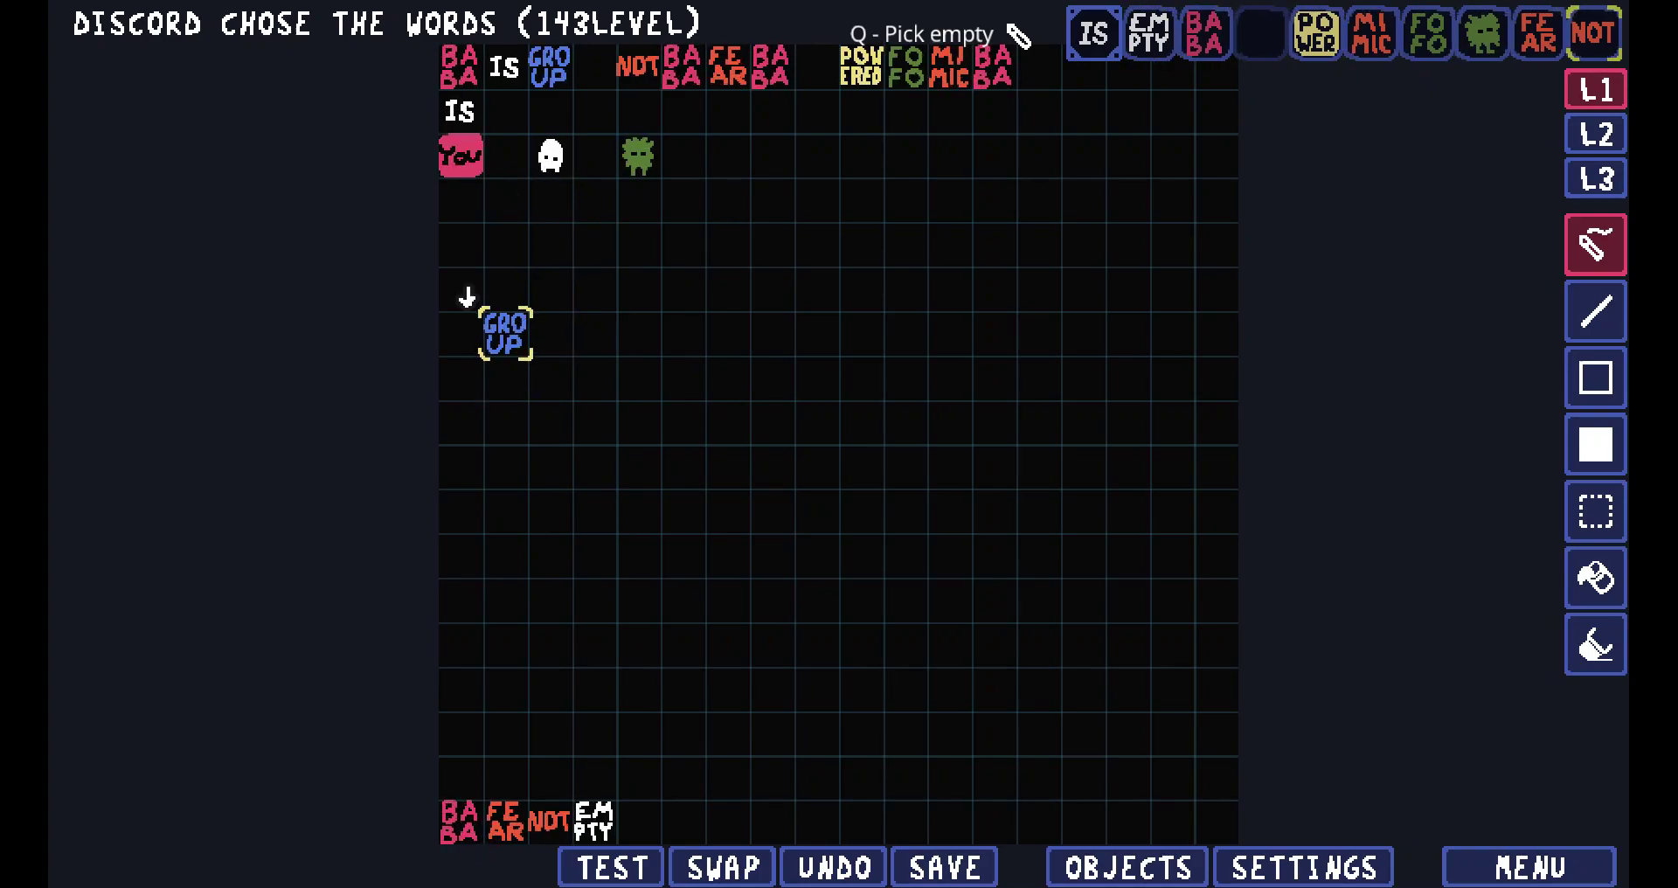
left_click(944, 867)
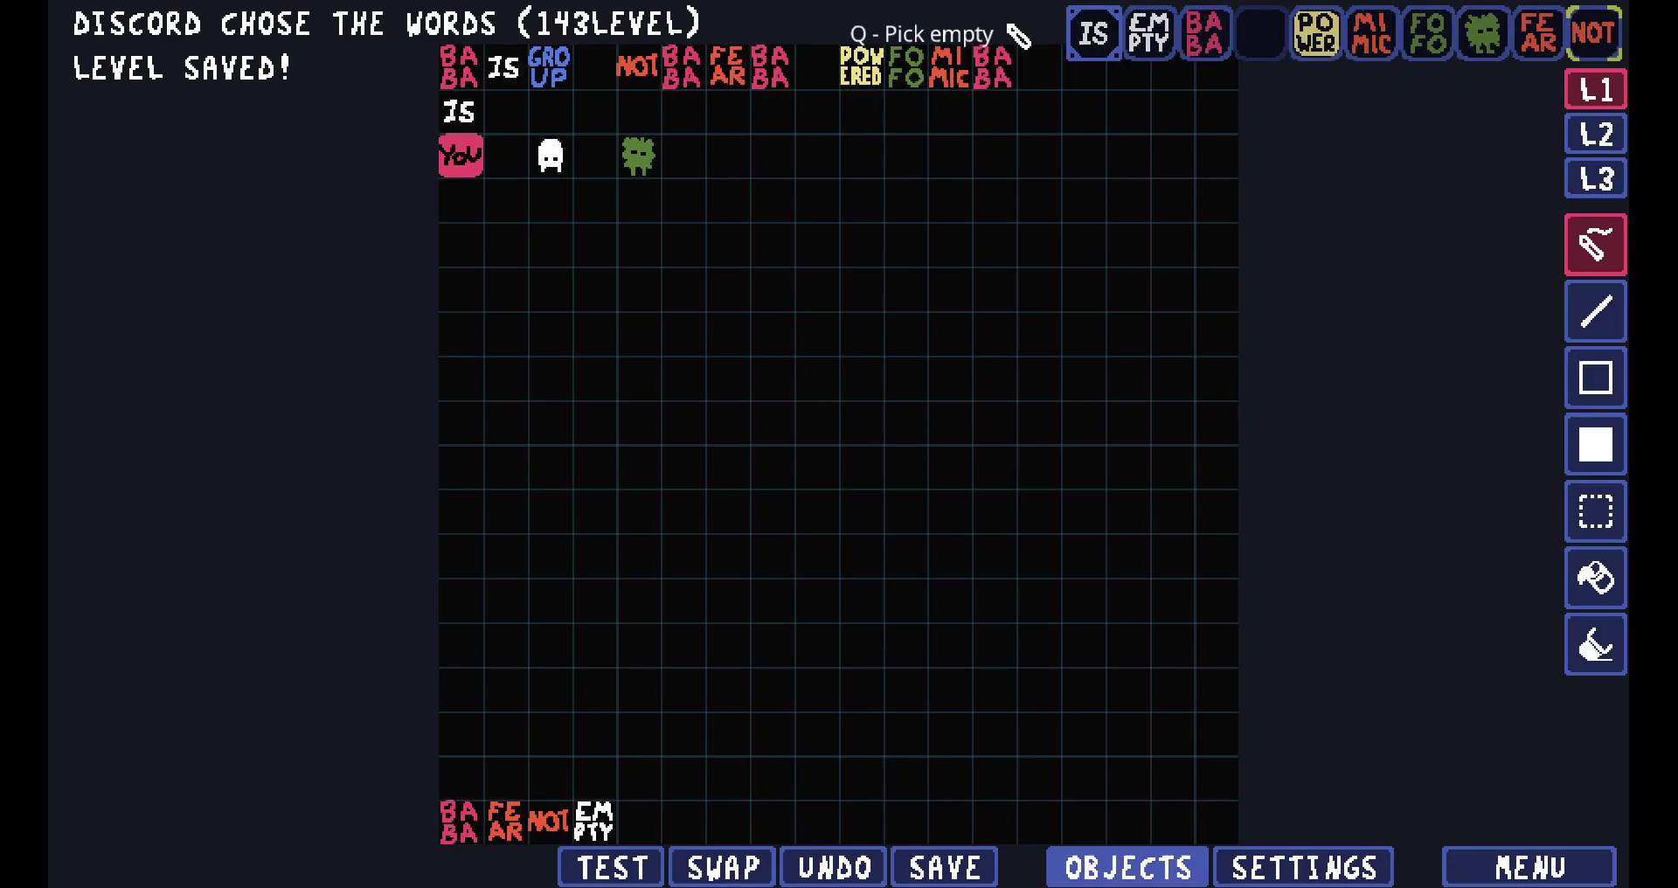
left_click(1127, 867)
left_click(1535, 85)
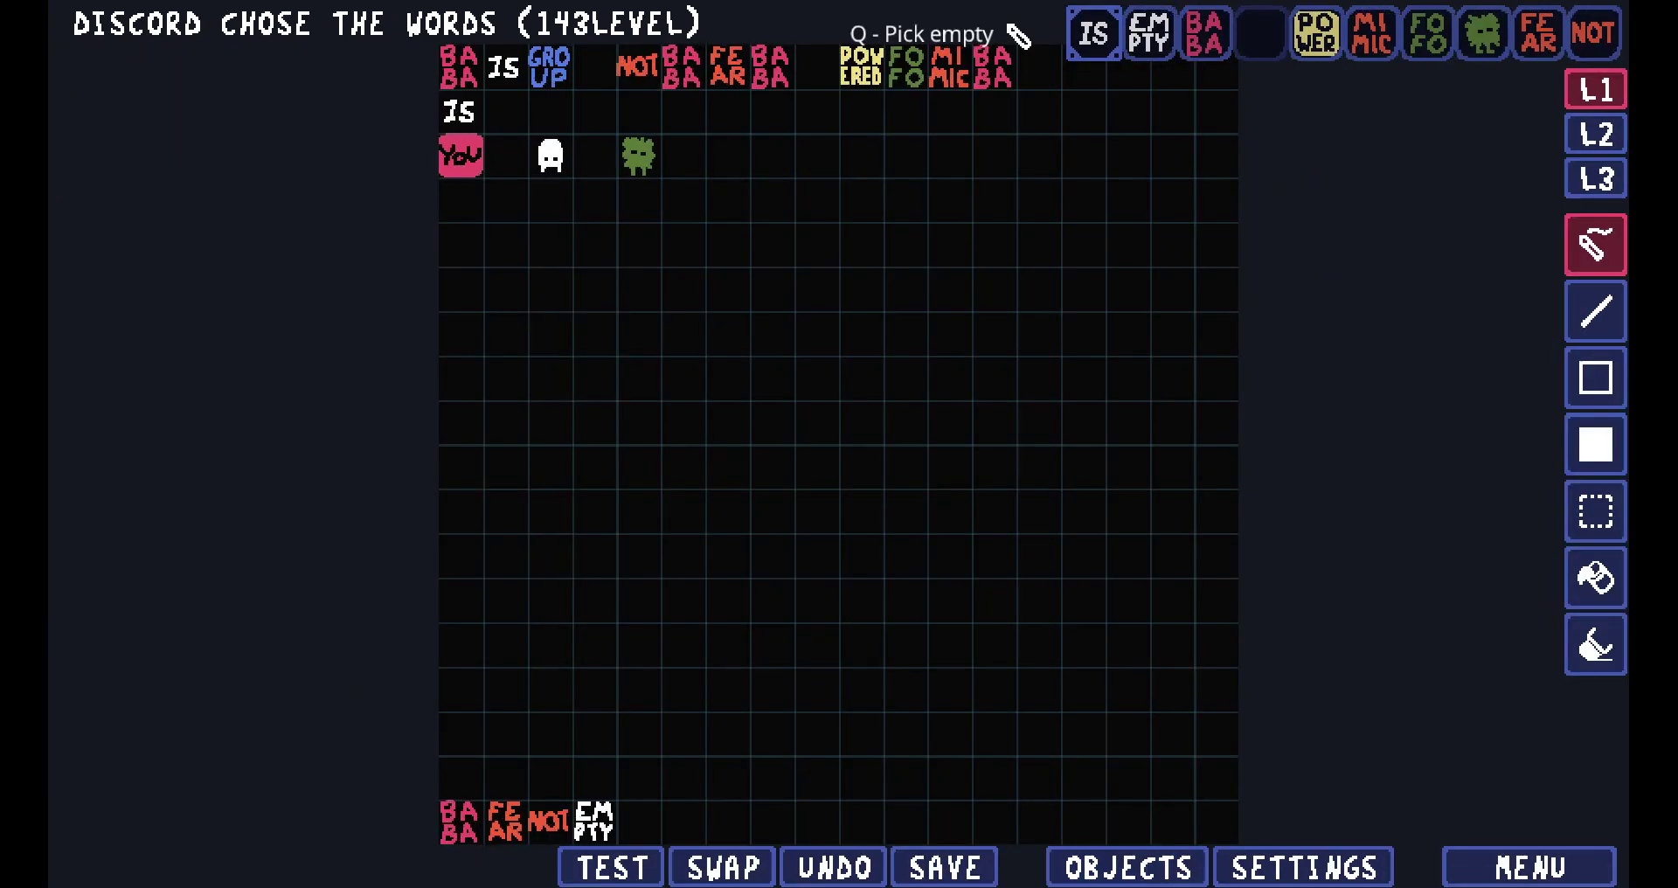
Save the level, open and close the objects list, and save again with Ctrl+S.
left_click(944, 867)
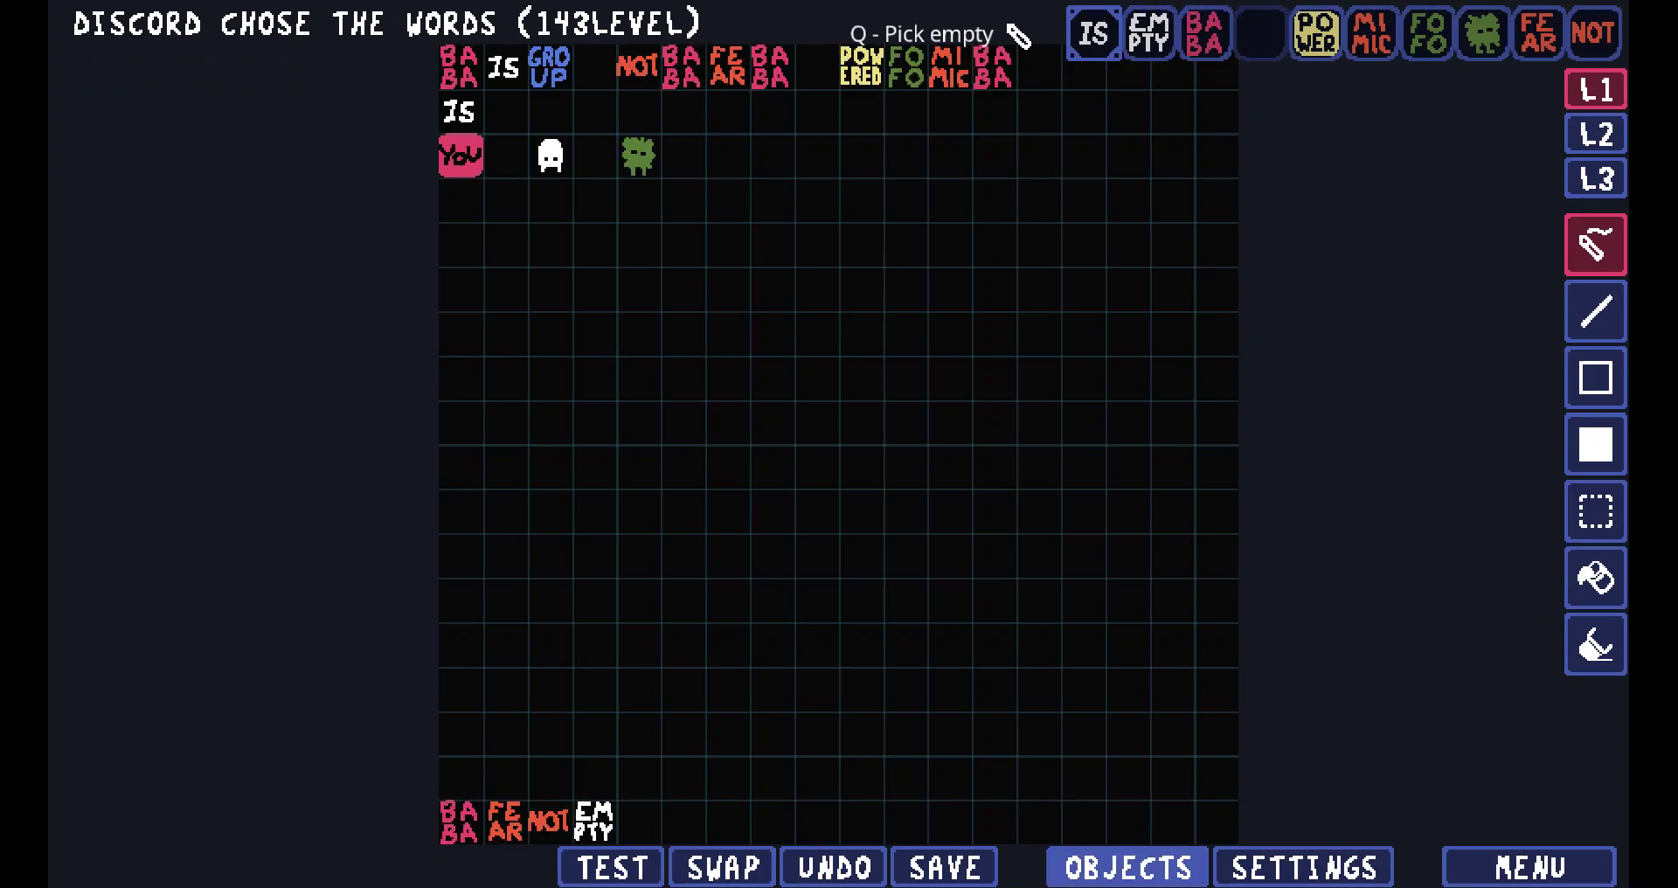
left_click(1128, 867)
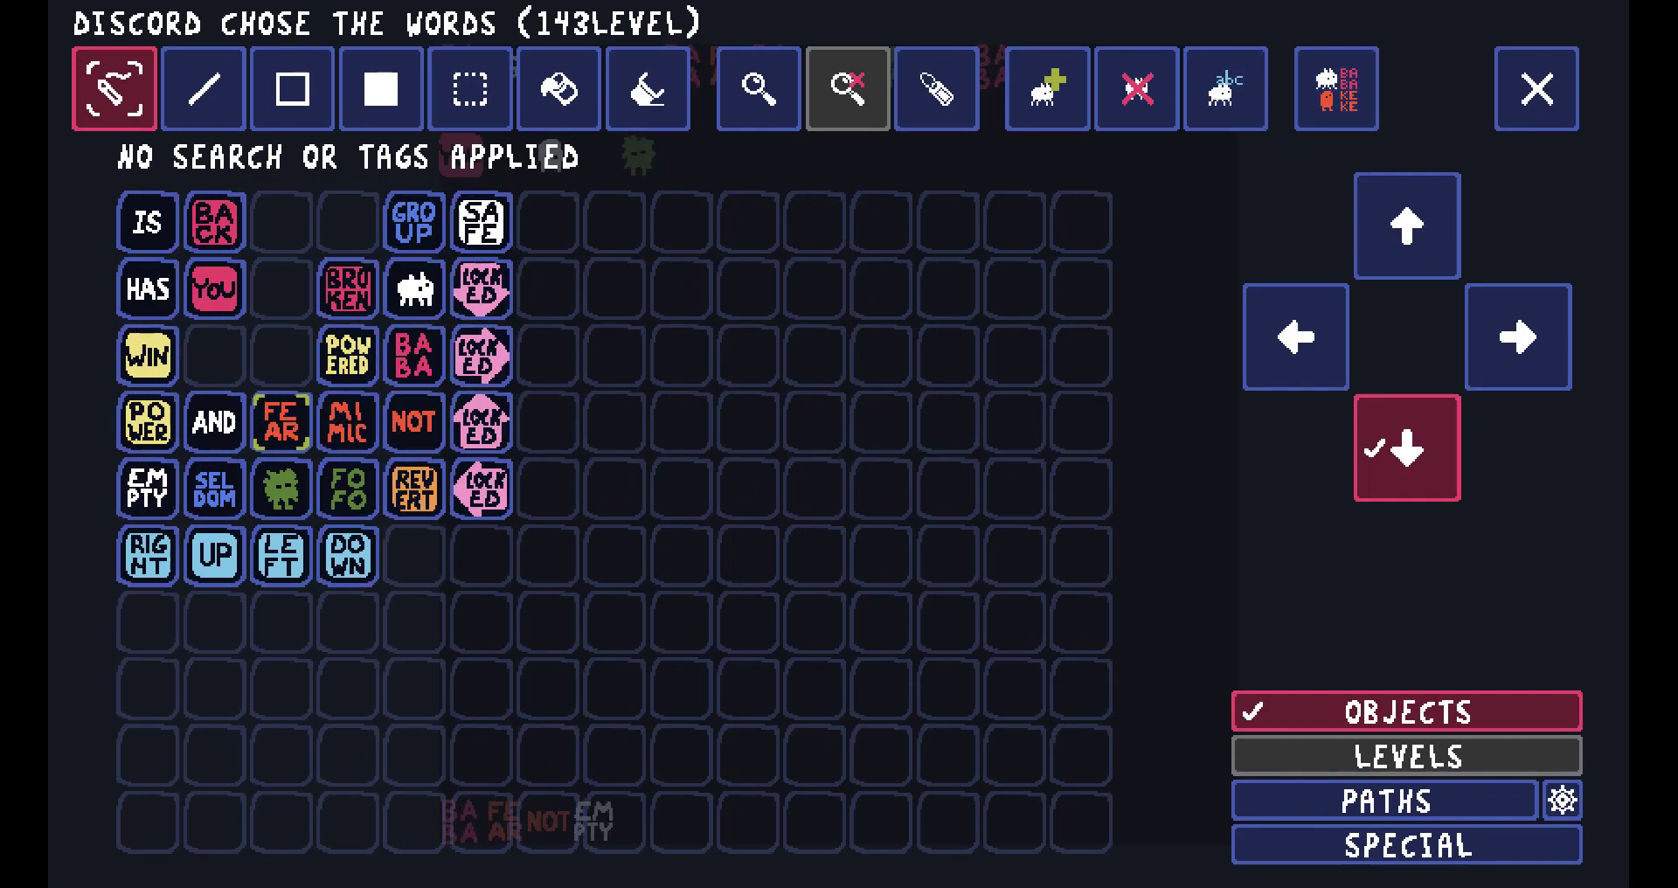
key("Escape")
key("ctrl+s")
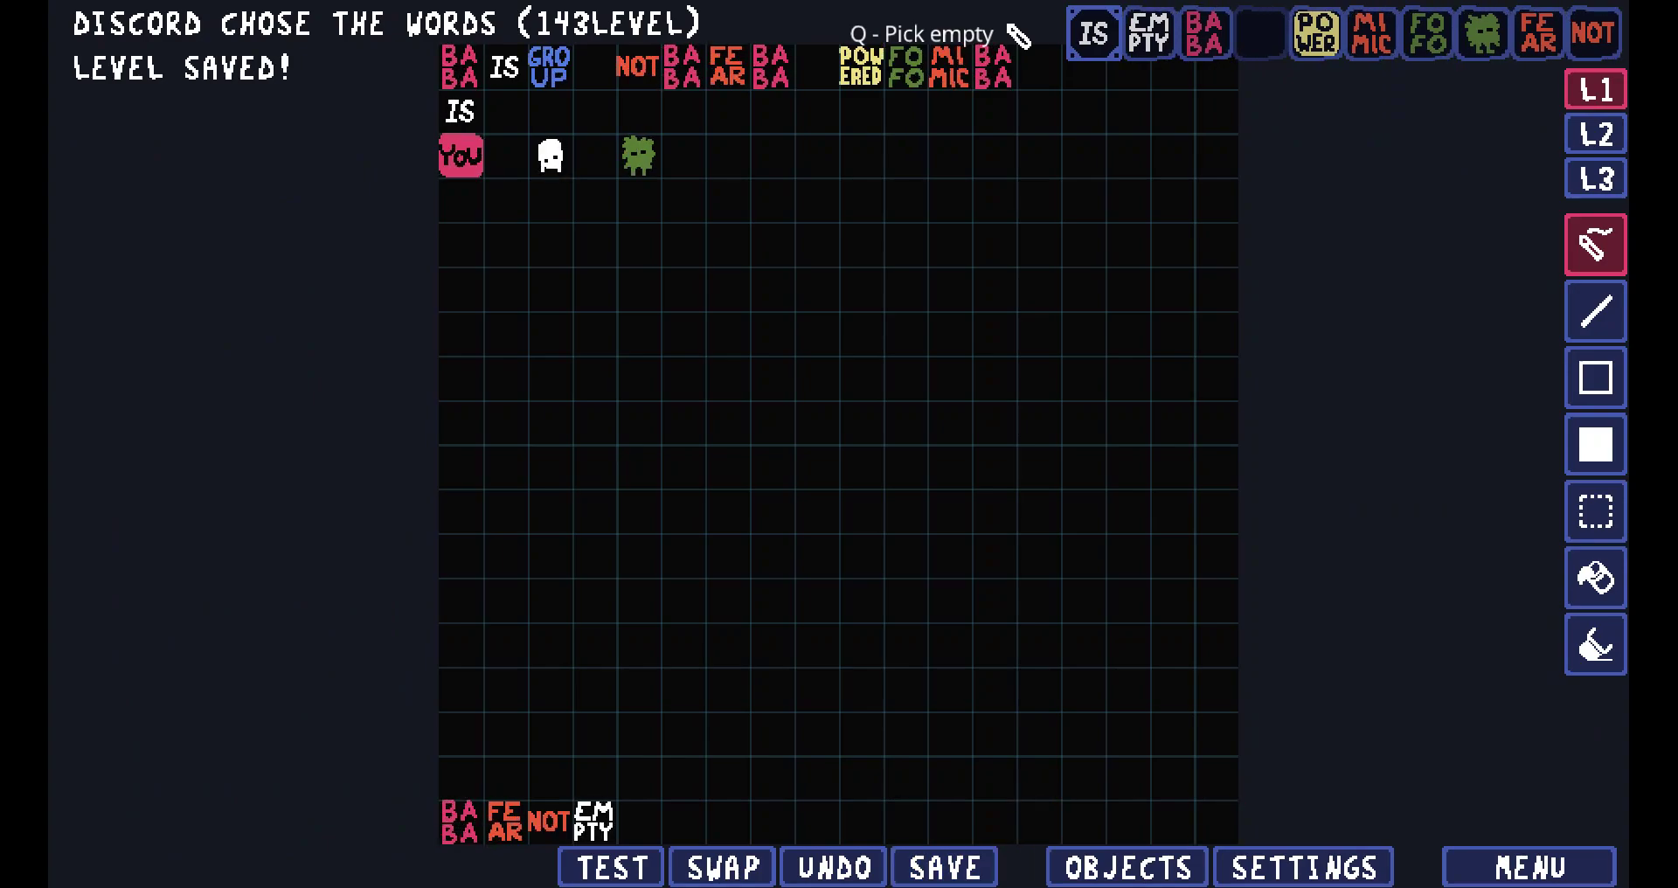